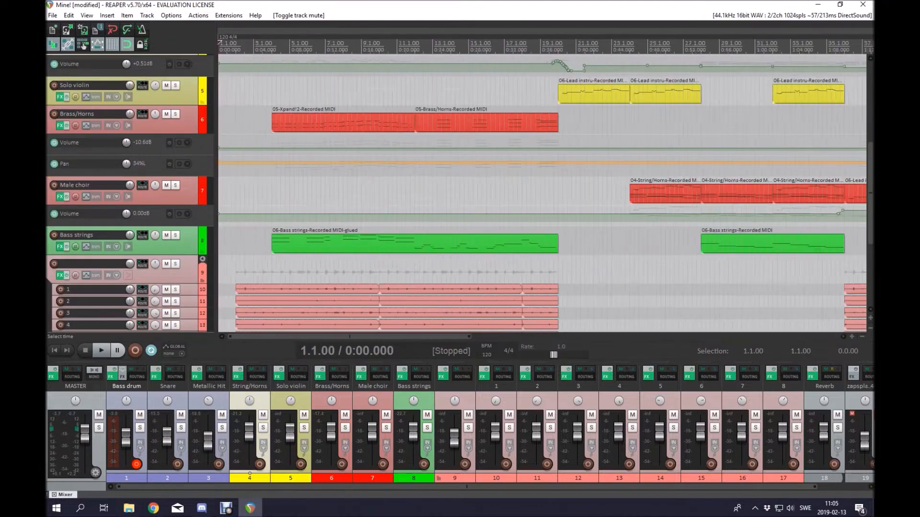
# Step: Look over the Bass drum, Snare and Metallic Hit tracks and their first clips in the arrangement
pyautogui.click(163, 247)
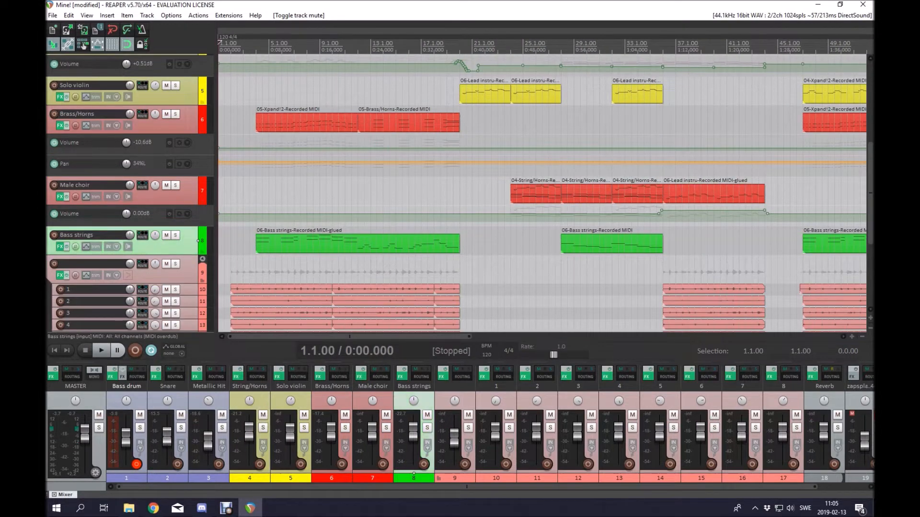
pyautogui.scroll(7, 163, 247)
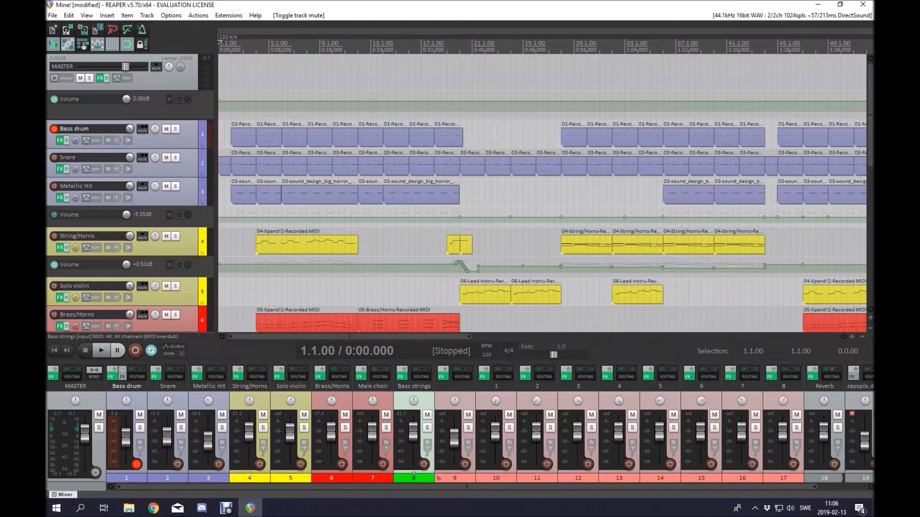
pyautogui.click(198, 163)
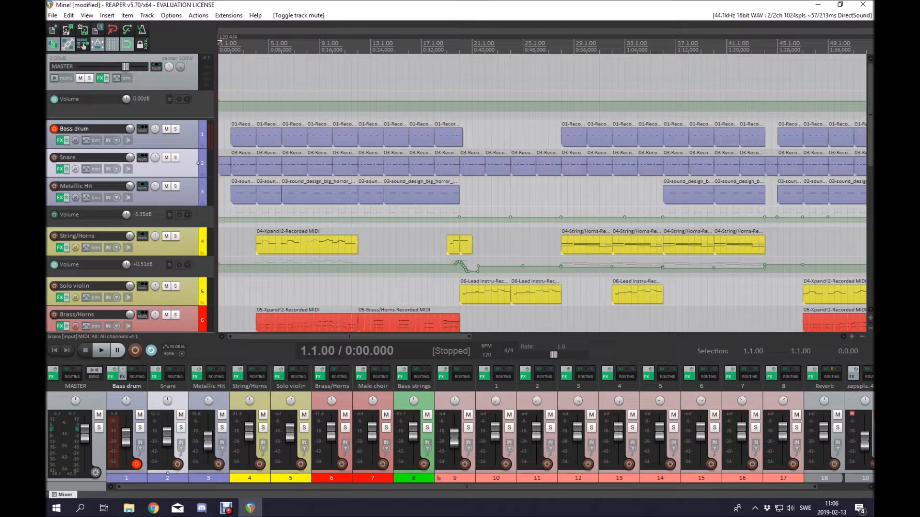
pyautogui.click(198, 135)
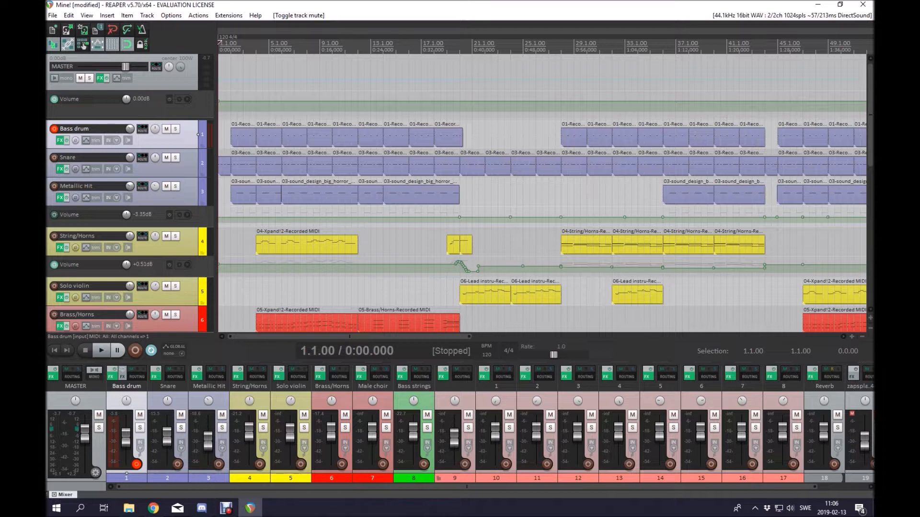
pyautogui.click(198, 163)
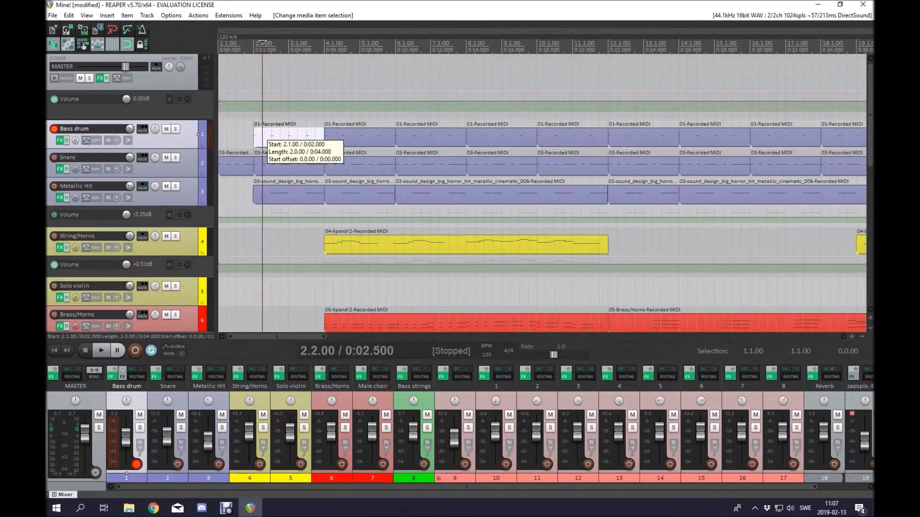
pyautogui.click(257, 134)
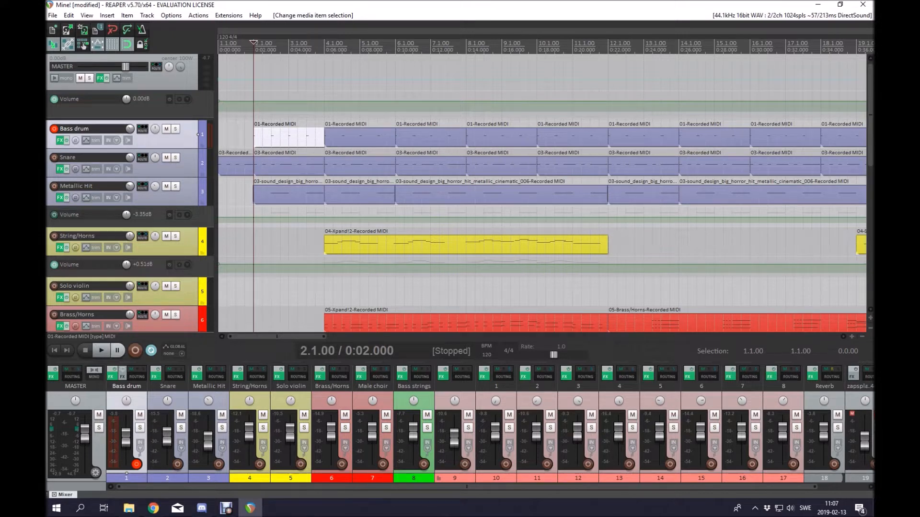
pyautogui.click(198, 163)
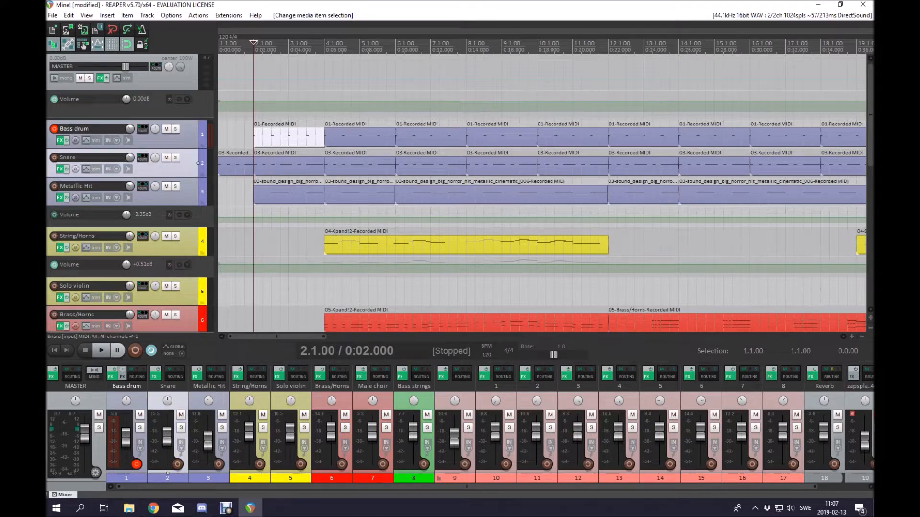
pyautogui.click(198, 192)
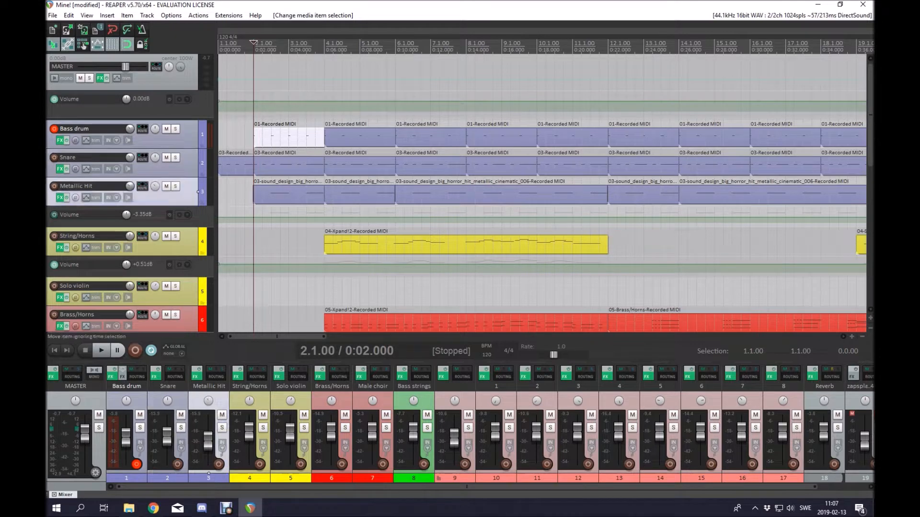
# Step: Solo the Metallic Hit track and play it from its first clip
pyautogui.press('=')
pyautogui.press('=')
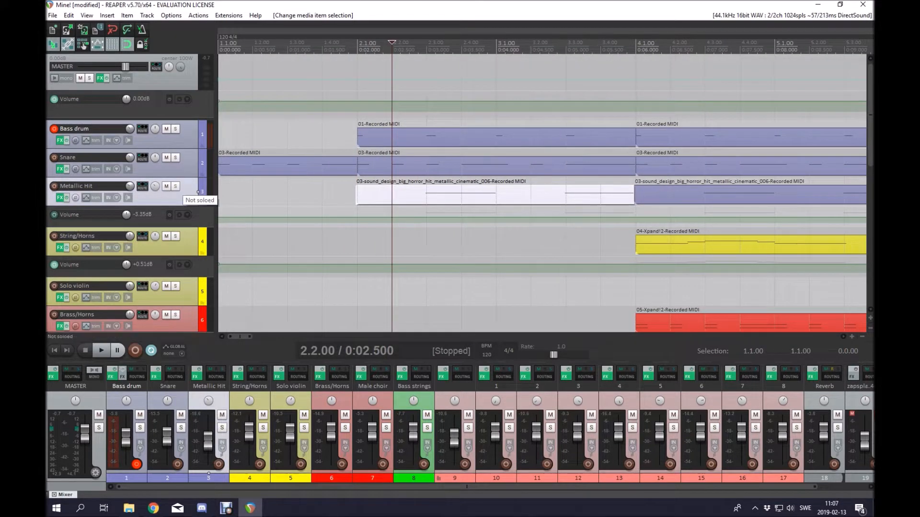
pyautogui.click(198, 192)
pyautogui.press('space')
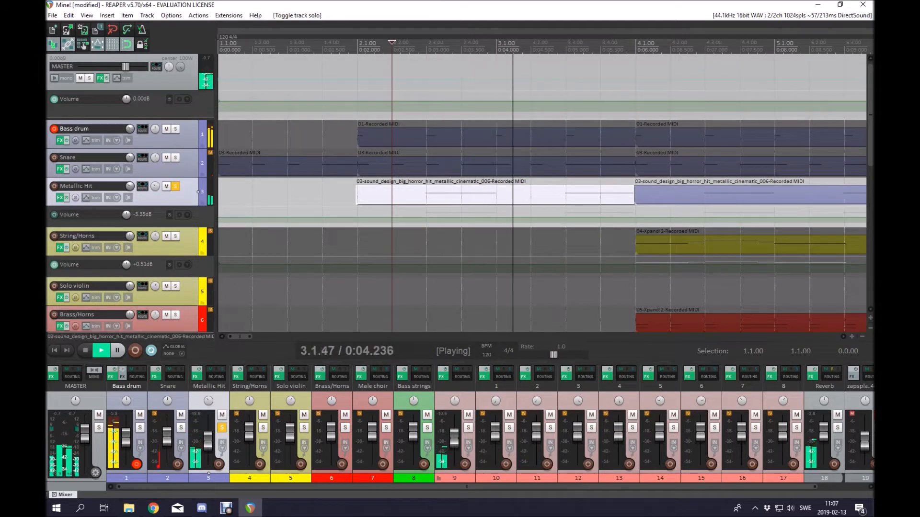
# Step: Open the Metallic Hit track's FX chain and bypass ReaDelay, ReaEQ and ReaGate while it plays
pyautogui.press('f')
pyautogui.click(150, 256)
pyautogui.click(149, 248)
pyautogui.click(150, 240)
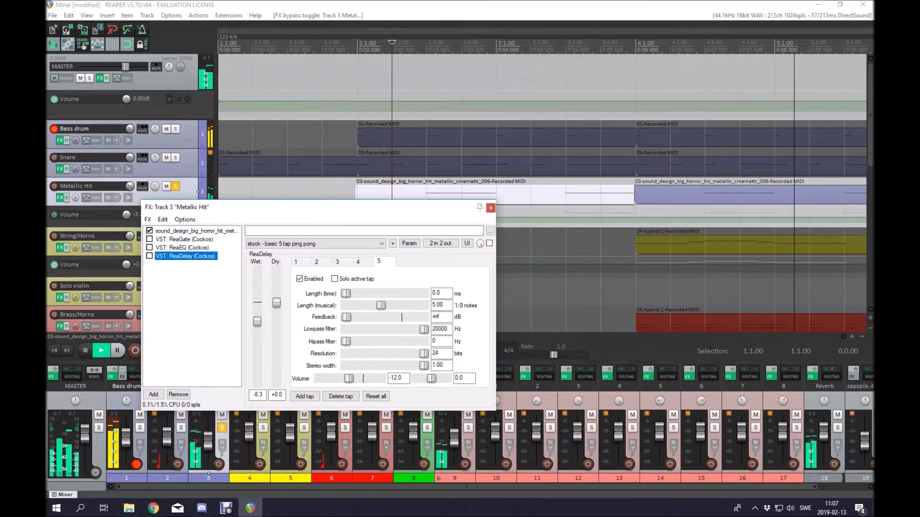
# Step: Re-enable ReaGate, ReaEQ and ReaDelay on the Metallic Hit track and close its FX chain
pyautogui.click(149, 240)
pyautogui.click(150, 248)
pyautogui.click(149, 256)
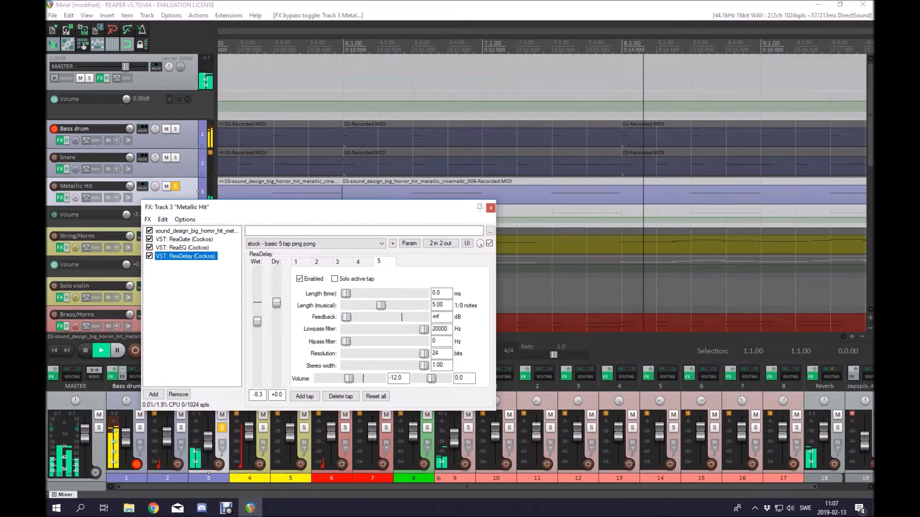
pyautogui.click(490, 208)
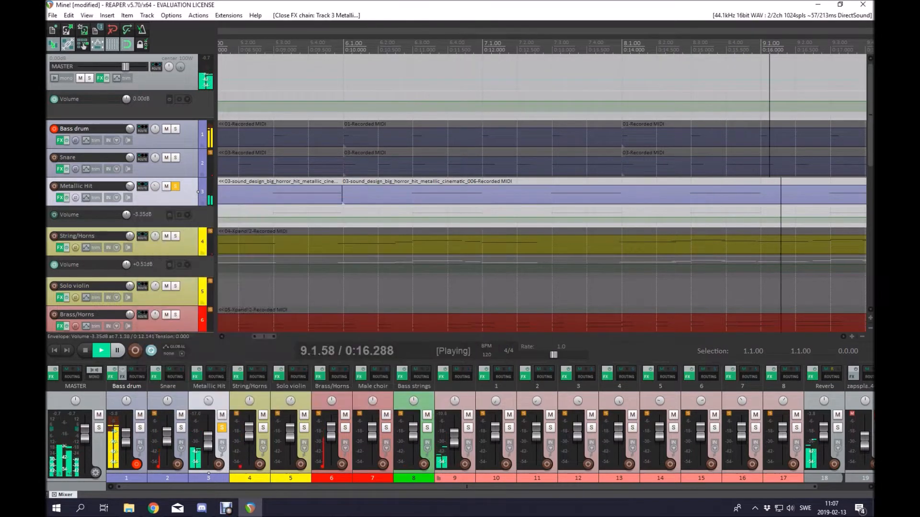
# Step: Stop playback with the edit cursor at 1.4.97 and take the Metallic Hit track off solo
pyautogui.scroll(-4, 421, 206)
pyautogui.scroll(-1, 421, 206)
pyautogui.press('space')
pyautogui.click(242, 191)
pyautogui.scroll(3, 241, 191)
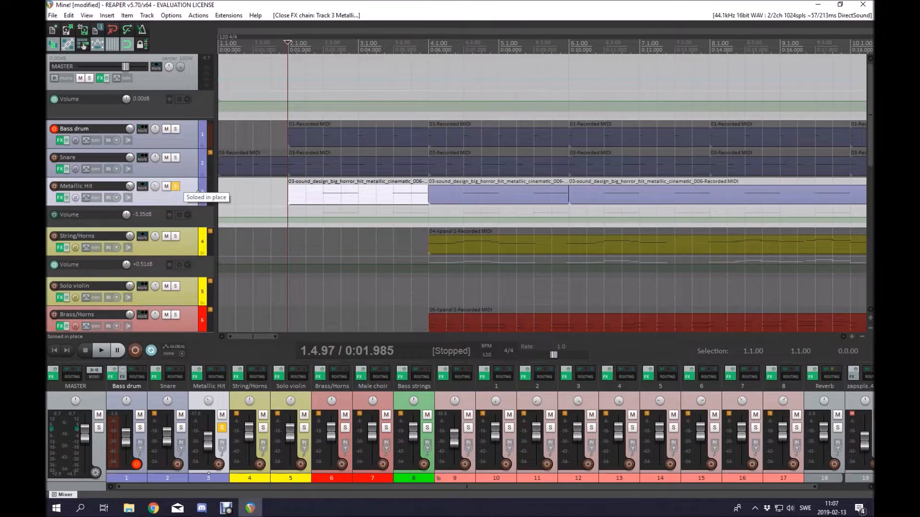
pyautogui.click(198, 192)
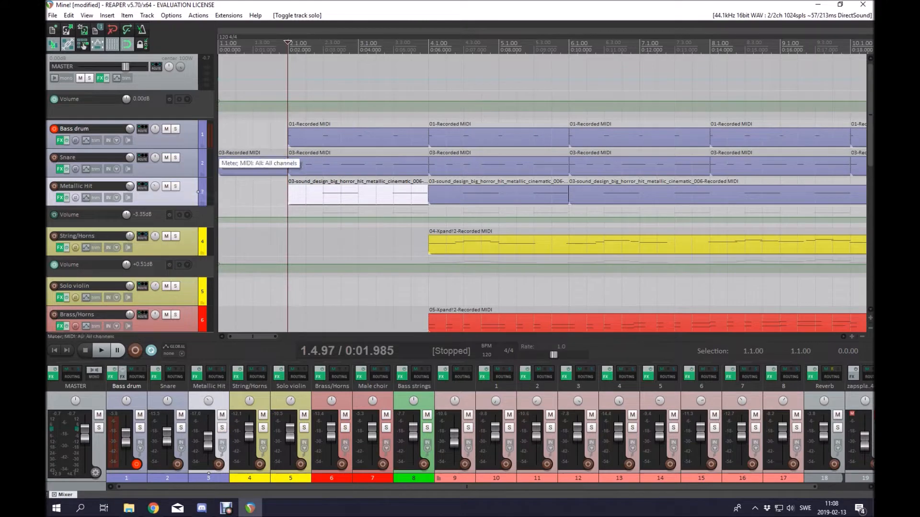
# Step: Solo the Bass drum track and play it from just before its first clip
pyautogui.click(167, 128)
pyautogui.click(176, 128)
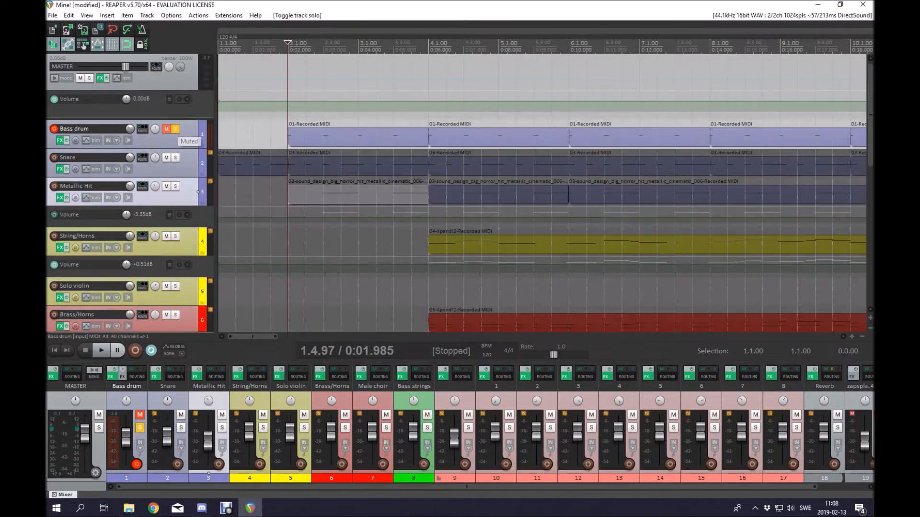
pyautogui.press('space')
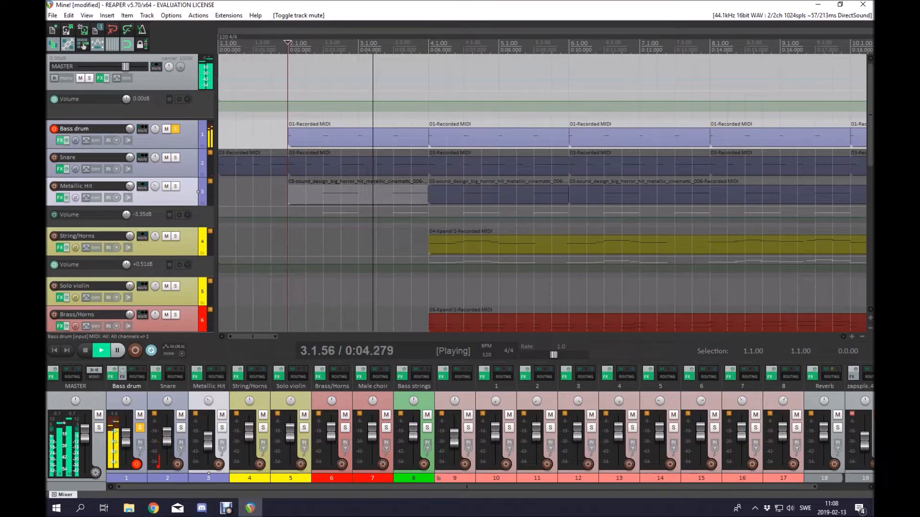
# Step: Compare the Bass drum with ReaEQ bypassed and enabled in its FX chain, and stop playback
pyautogui.click(60, 141)
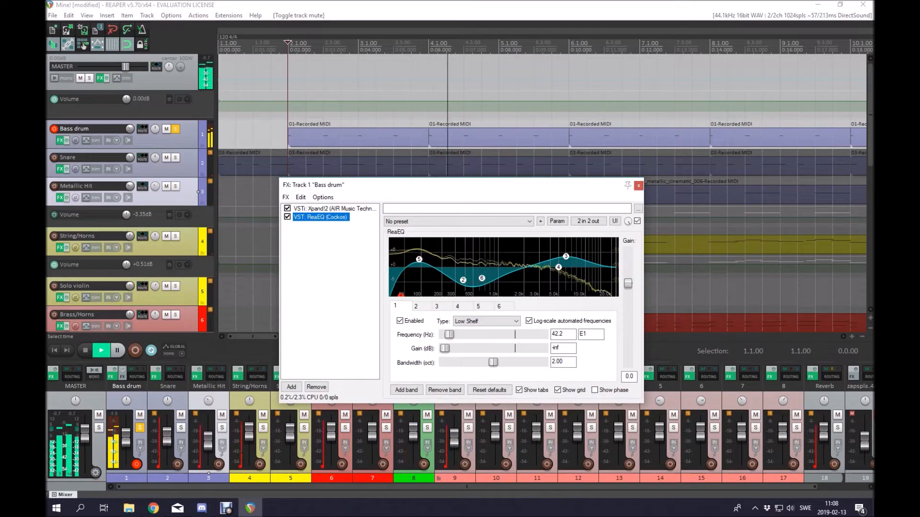
pyautogui.click(637, 221)
pyautogui.click(637, 221)
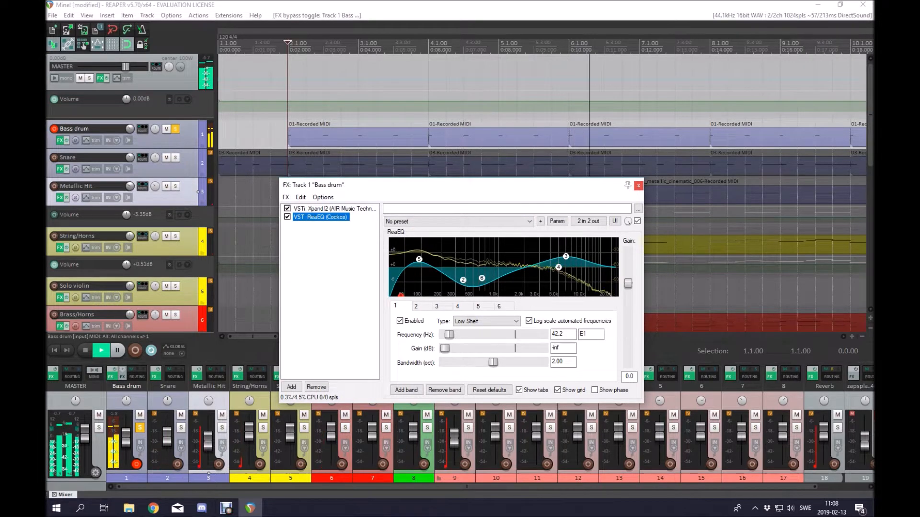
pyautogui.press('space')
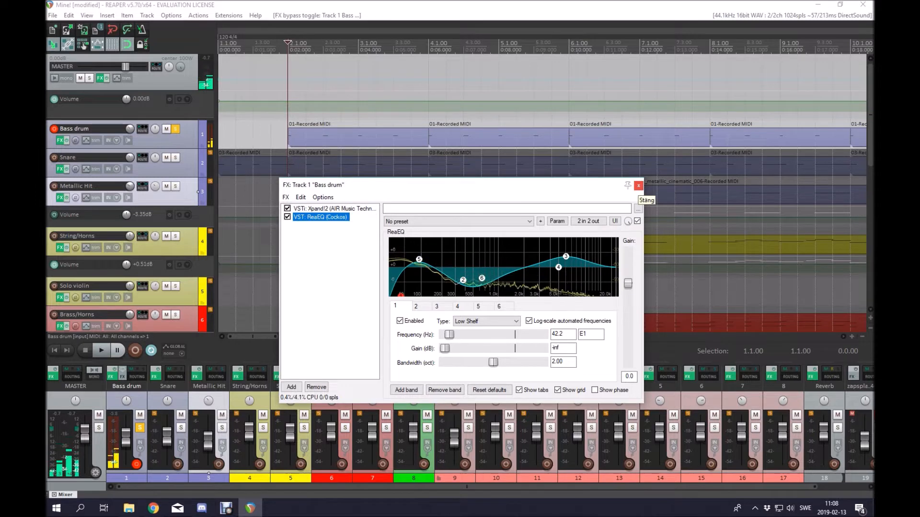
pyautogui.click(639, 185)
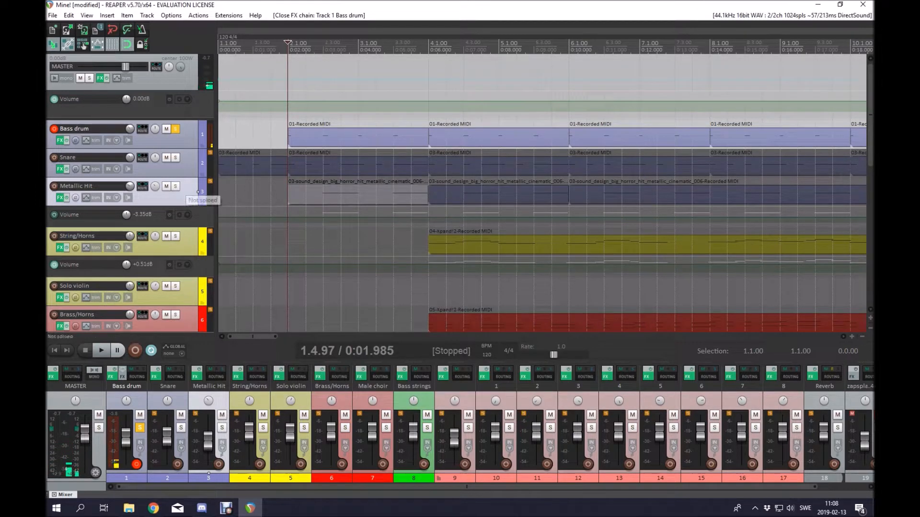
# Step: Audition the Bass drum and Metallic Hit tracks soloed together, and clear both solos
pyautogui.click(198, 191)
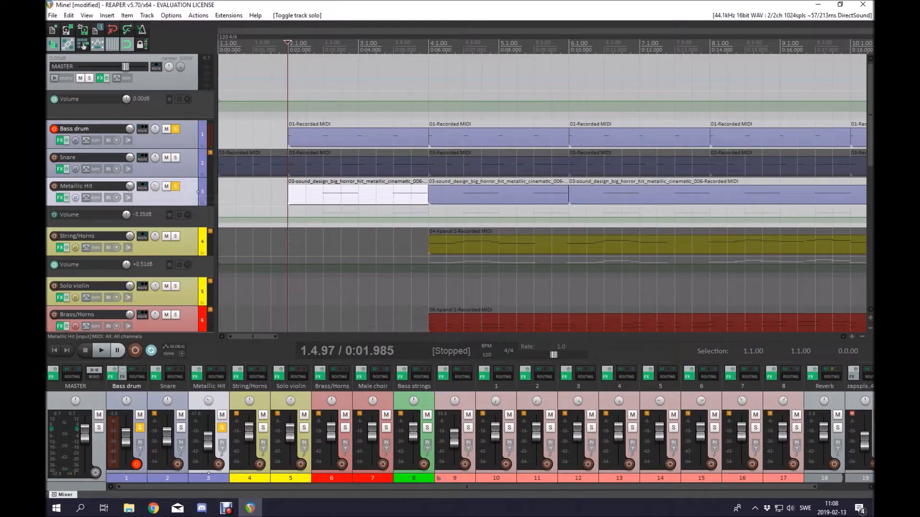
pyautogui.press('space')
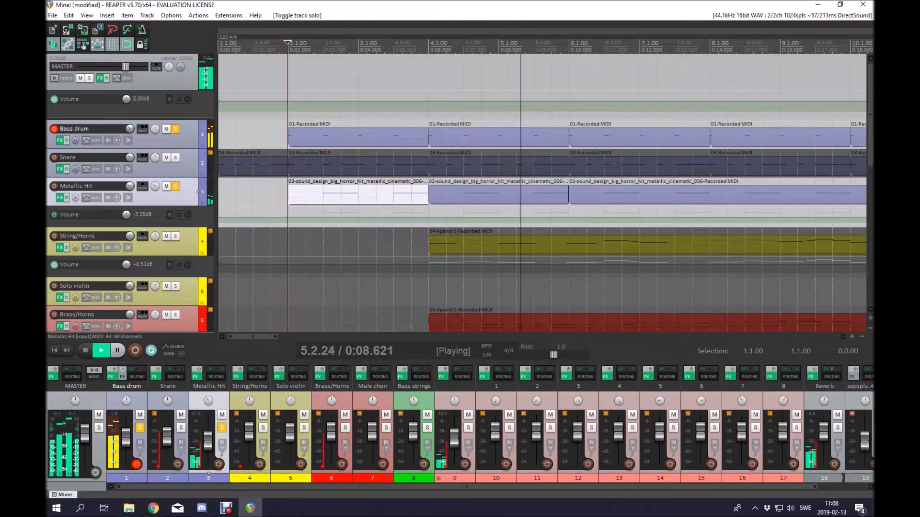
pyautogui.press('space')
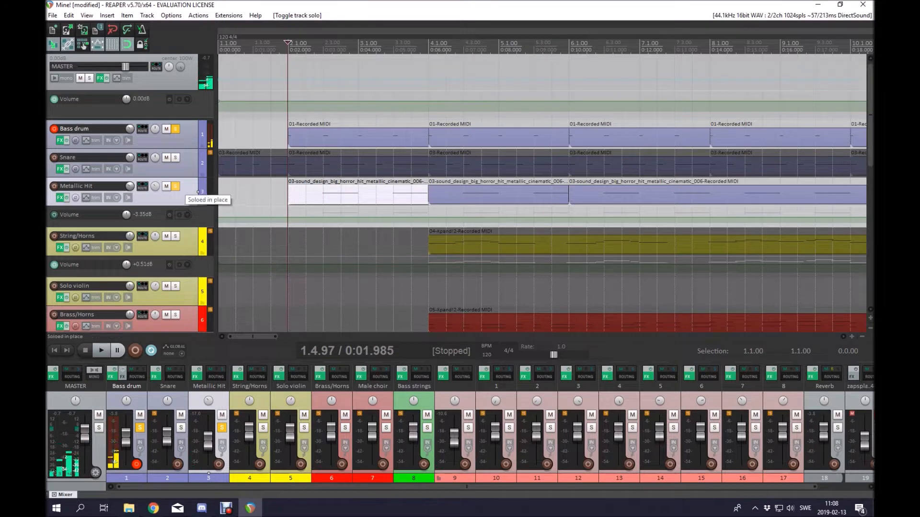
pyautogui.click(198, 192)
pyautogui.click(175, 129)
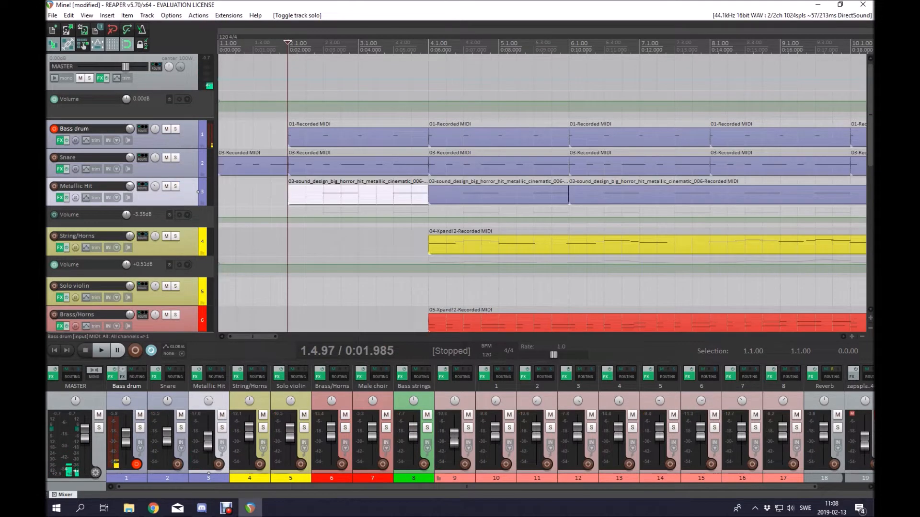
# Step: Solo and play the Snare track while inspecting the ReaEQ settings in its FX chain
pyautogui.click(176, 157)
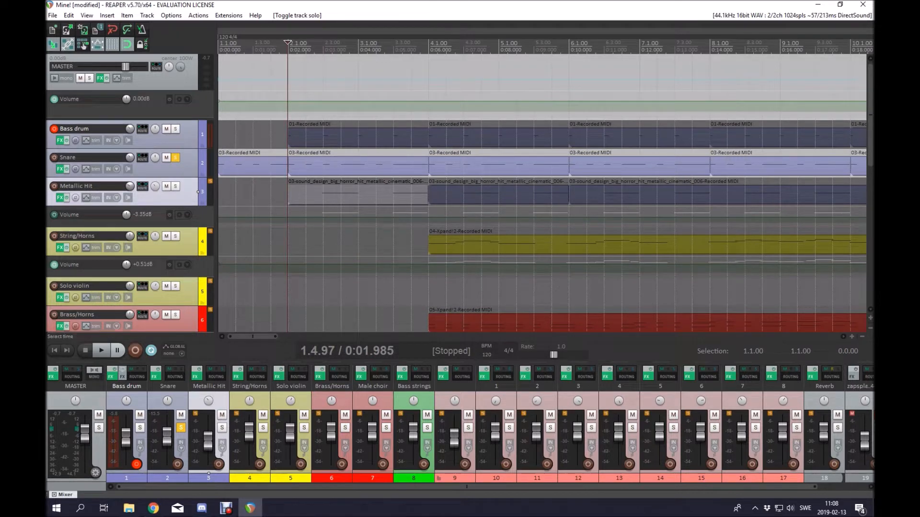
pyautogui.press('space')
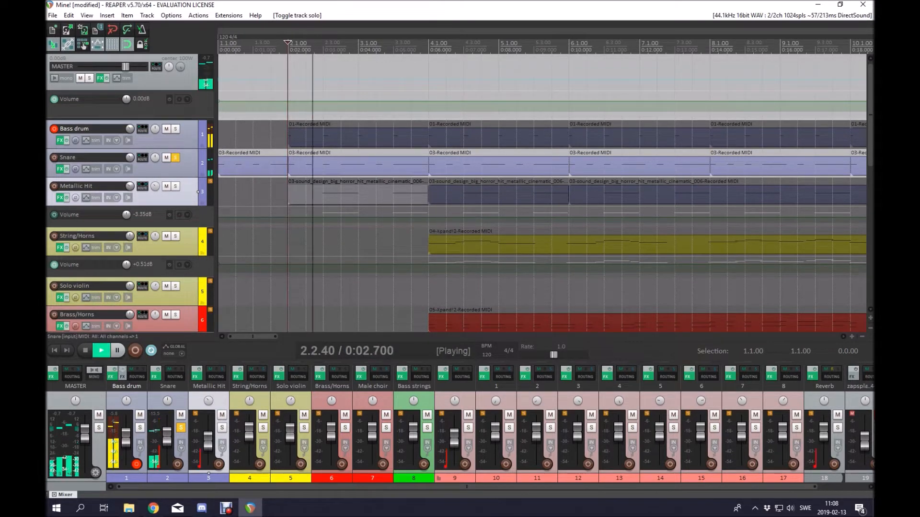
pyautogui.press('f')
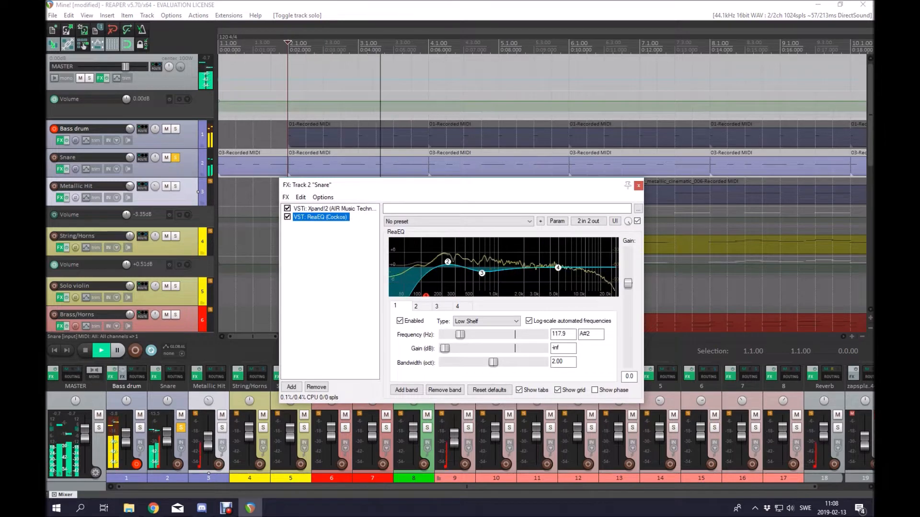
pyautogui.press('Escape')
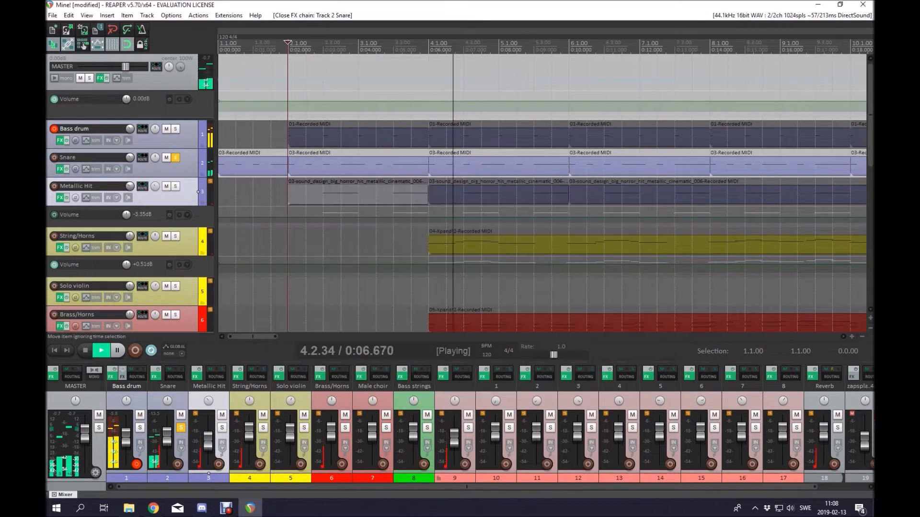
pyautogui.press('space')
# Step: Take the Snare track off solo and disarm recording on the Bass drum track
pyautogui.scroll(-4, 176, 158)
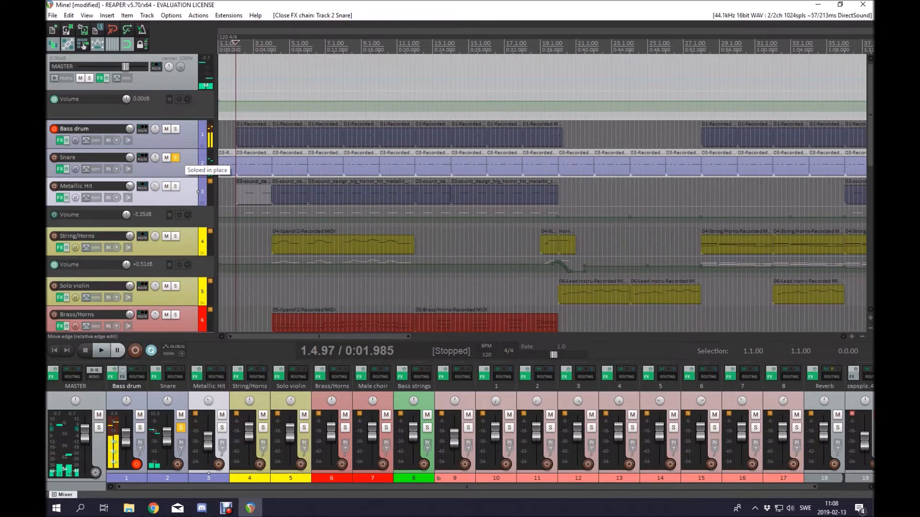
pyautogui.scroll(-5, 541, 192)
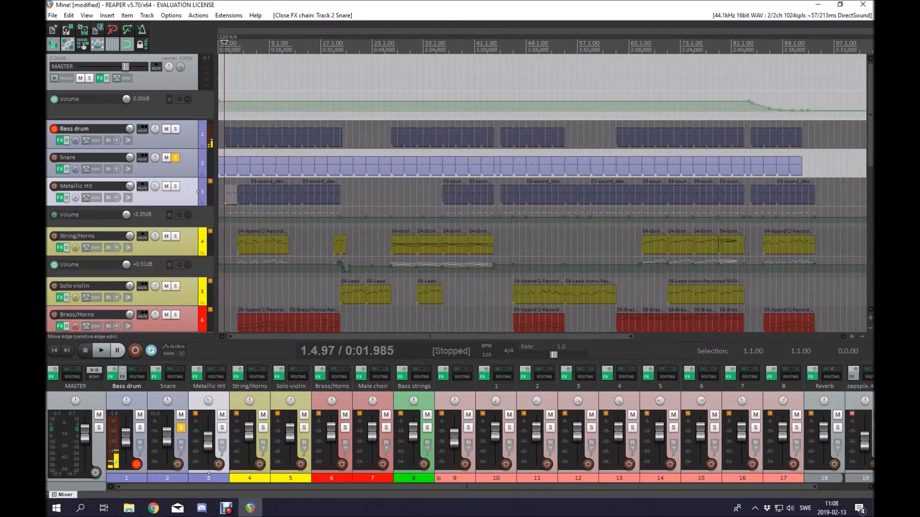
pyautogui.click(410, 166)
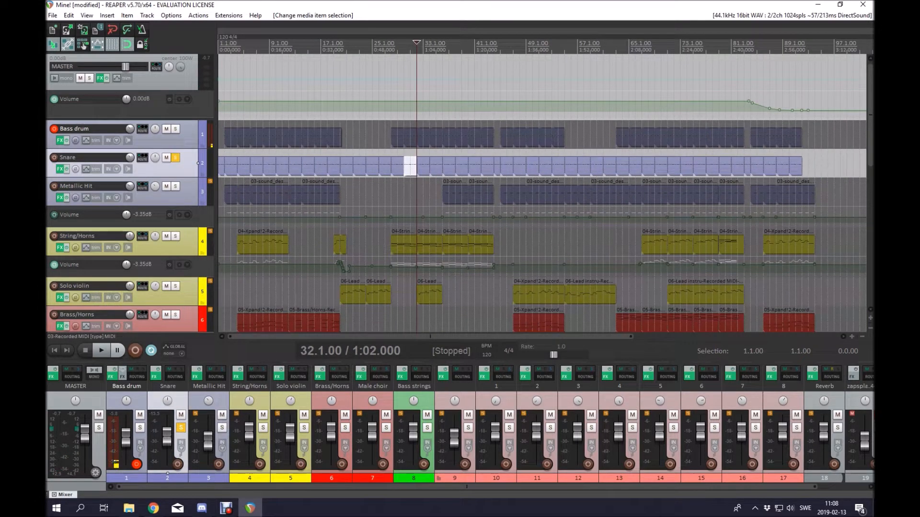
pyautogui.click(175, 157)
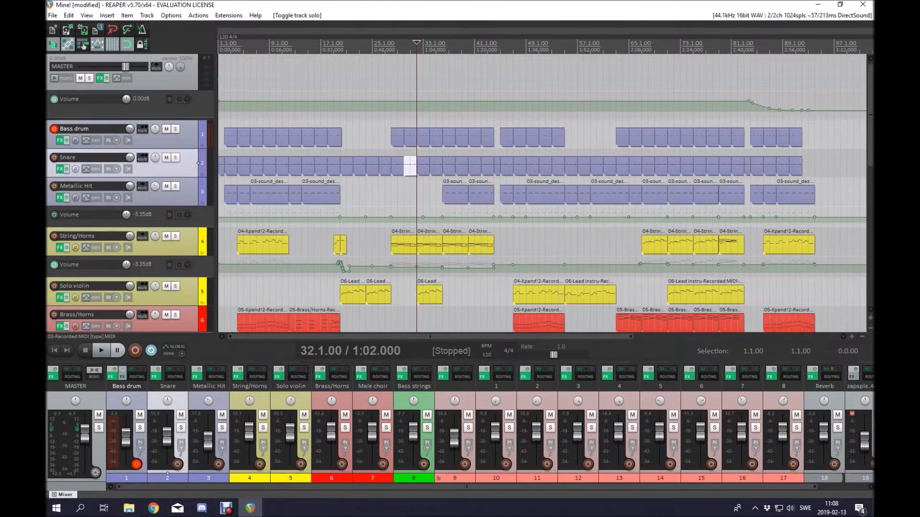
pyautogui.click(54, 129)
pyautogui.click(55, 129)
# Step: Select the Metallic Hit track and place the edit cursor at 2.1.00, where its first clip starts
pyautogui.scroll(-3, 54, 128)
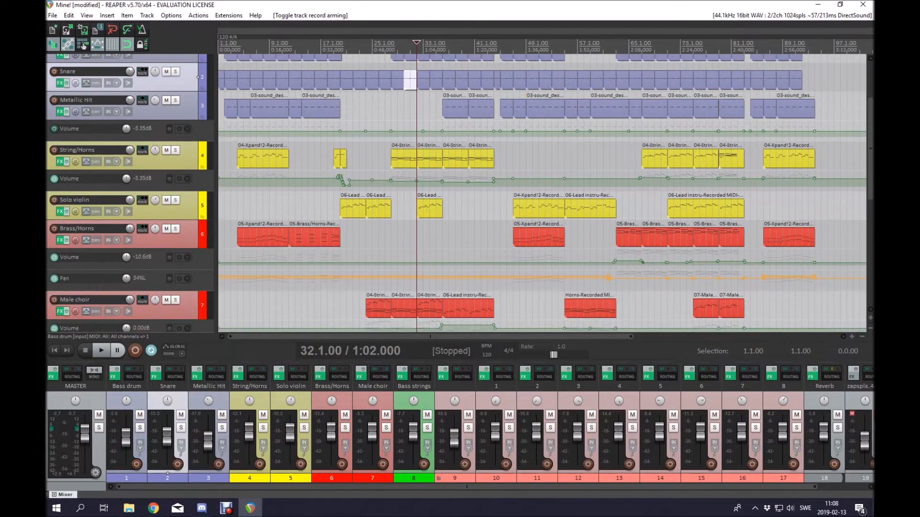
pyautogui.click(222, 109)
pyautogui.scroll(2, 113, 169)
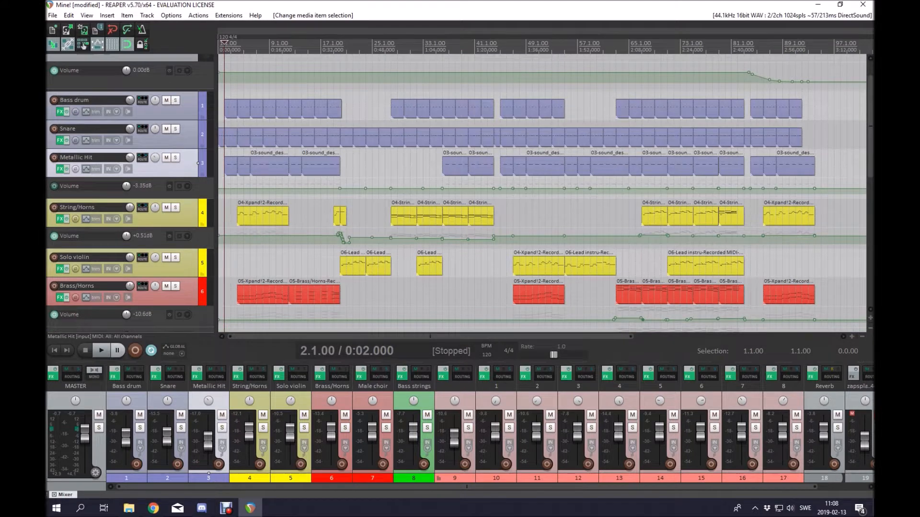
# Step: Audition the Bass drum, Snare and Metallic Hit tracks soloed together from 2.1.00, and clear their solos
pyautogui.click(161, 112)
pyautogui.keyDown('shift'); pyautogui.click(160, 169); pyautogui.keyUp('shift')
pyautogui.click(176, 157)
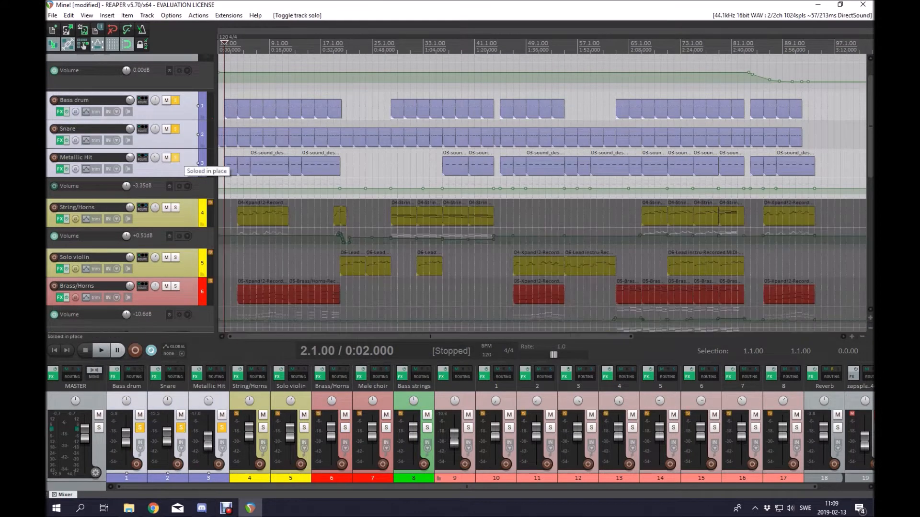
pyautogui.press('space')
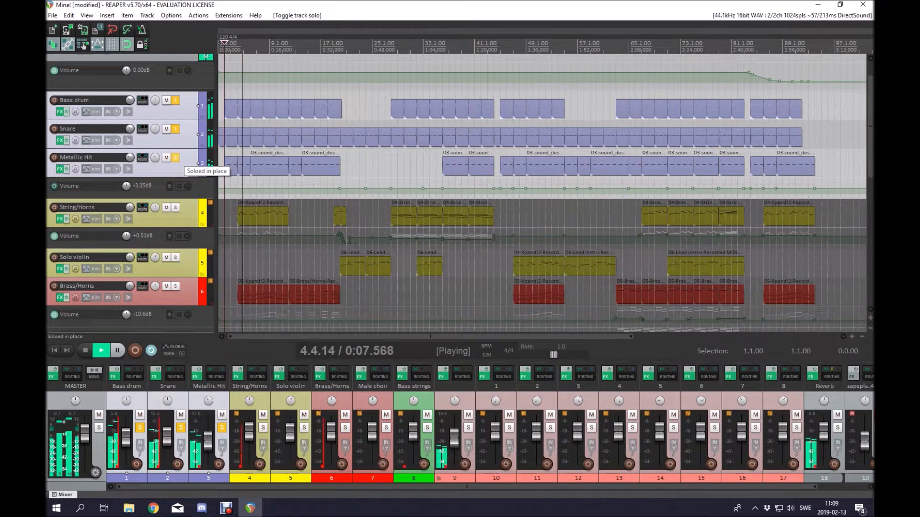
pyautogui.press('space')
pyautogui.click(175, 158)
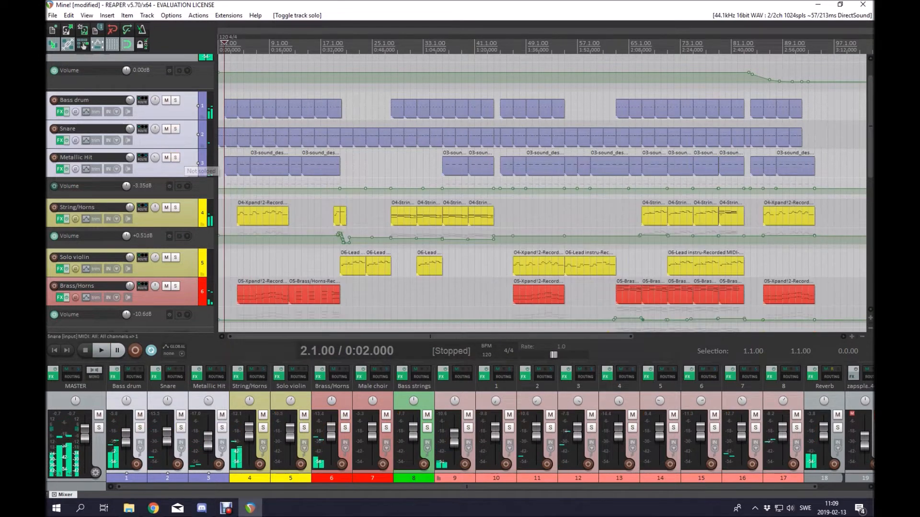
# Step: Solo the unnamed folder track 9 and play its layered child tracks from 2.1.00
pyautogui.click(165, 141)
pyautogui.scroll(-8, 455, 192)
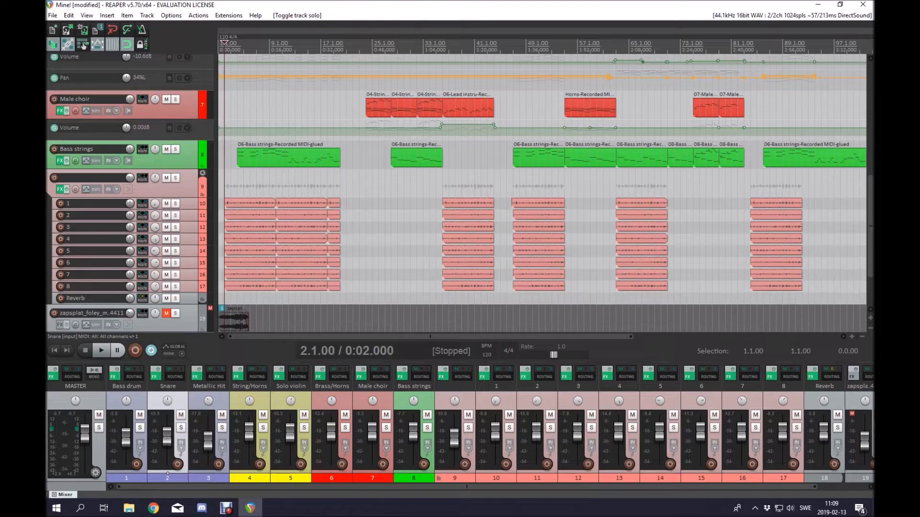
pyautogui.click(175, 178)
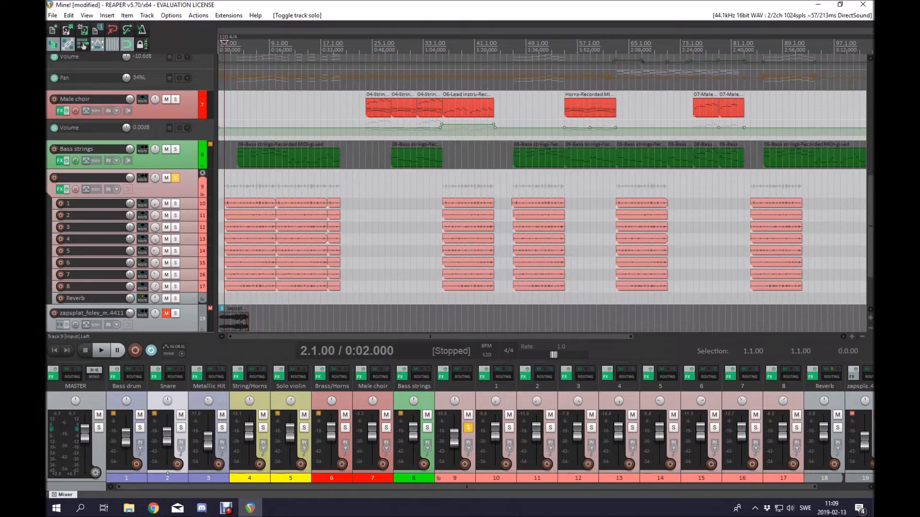
pyautogui.scroll(6, 269, 211)
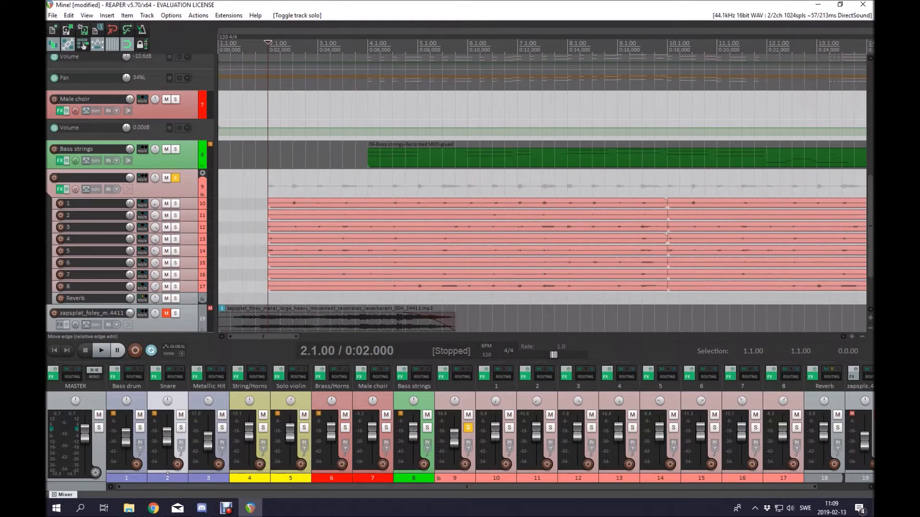
pyautogui.scroll(-3, 541, 193)
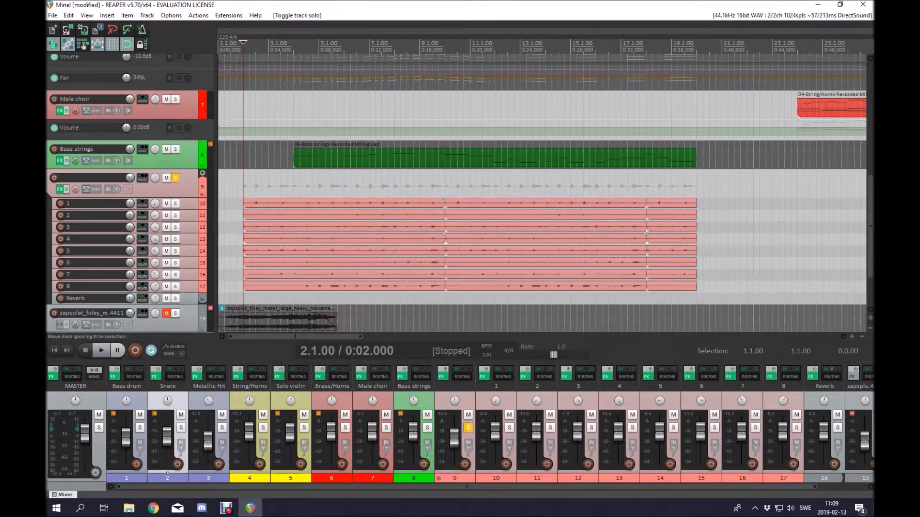
pyautogui.click(198, 187)
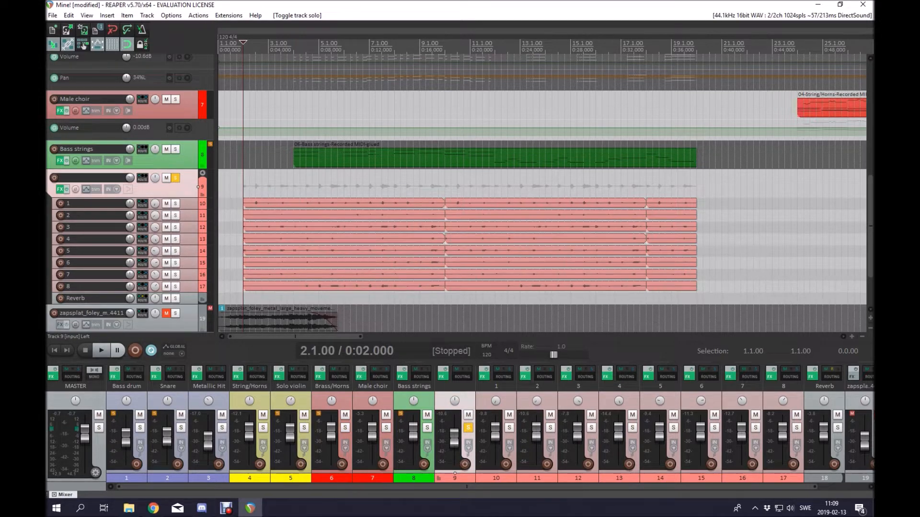
pyautogui.press('space')
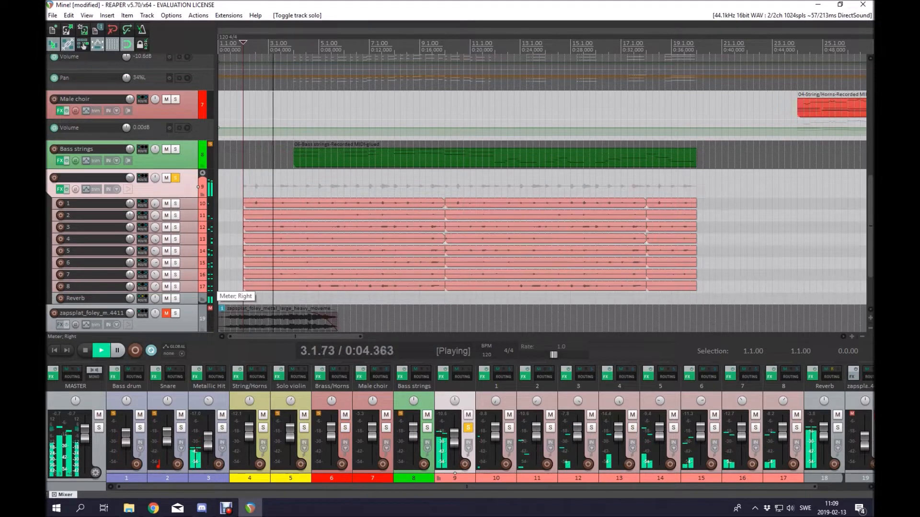
pyautogui.press('space')
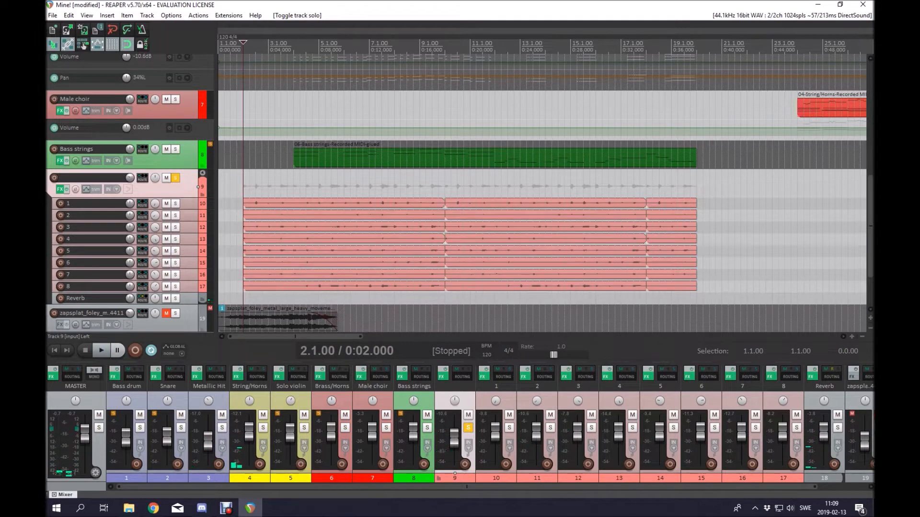
# Step: Show the folder's child tracks at full height and shift the solo from the folder to child track 1
pyautogui.click(202, 173)
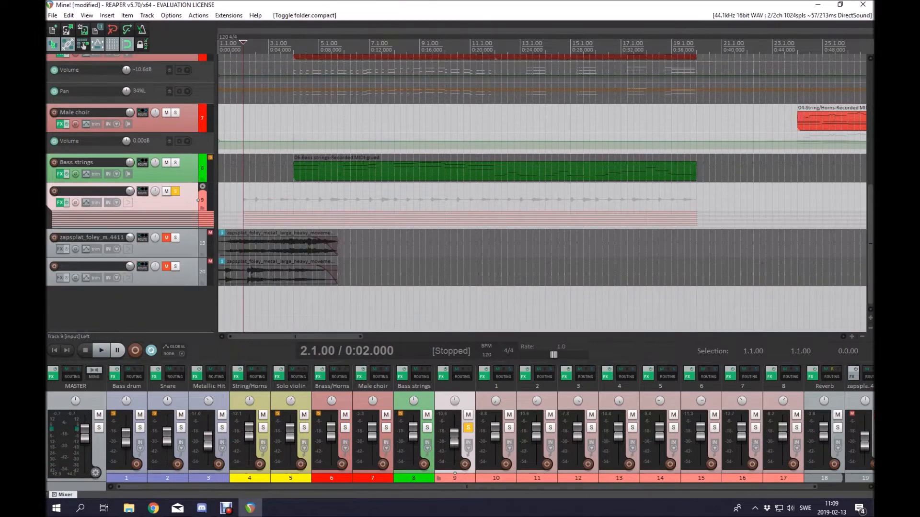
pyautogui.click(203, 173)
pyautogui.scroll(-2, 202, 172)
pyautogui.click(202, 173)
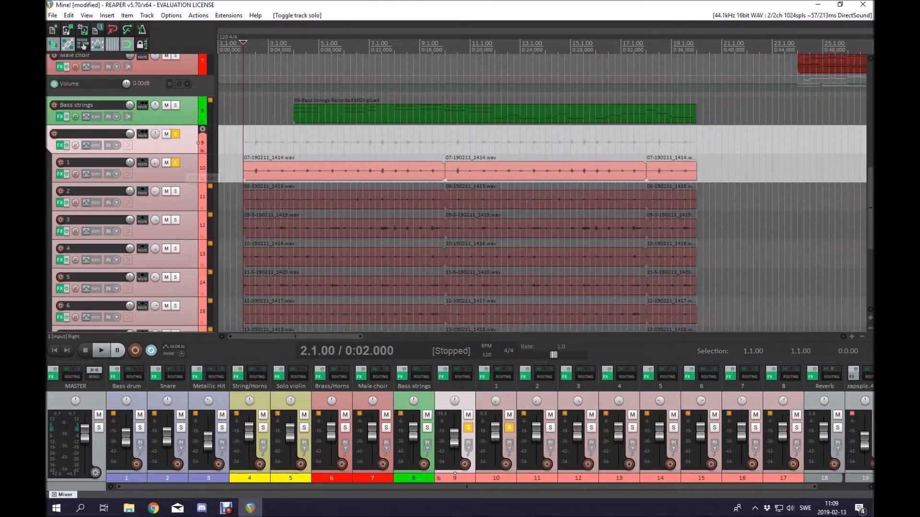
pyautogui.click(202, 143)
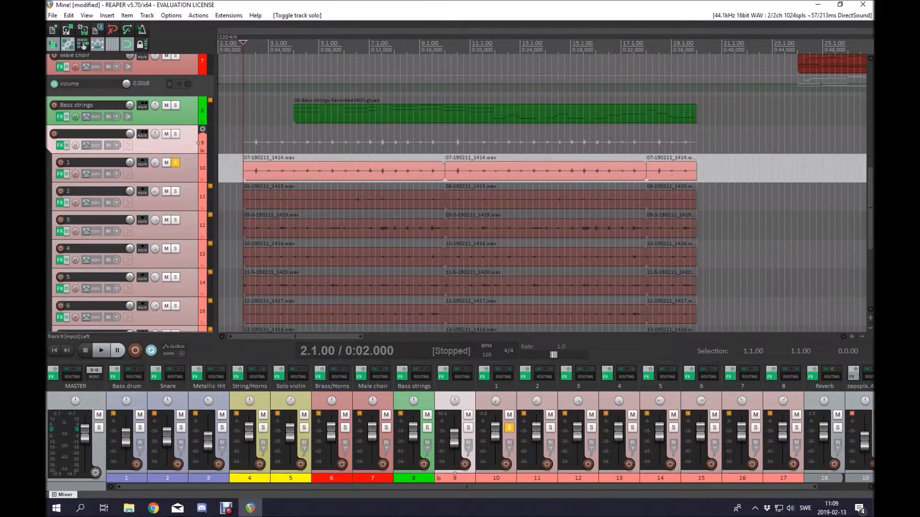
# Step: Play soloed child track 1 while inspecting band 4 of the ReaEQ in its FX chain
pyautogui.press('space')
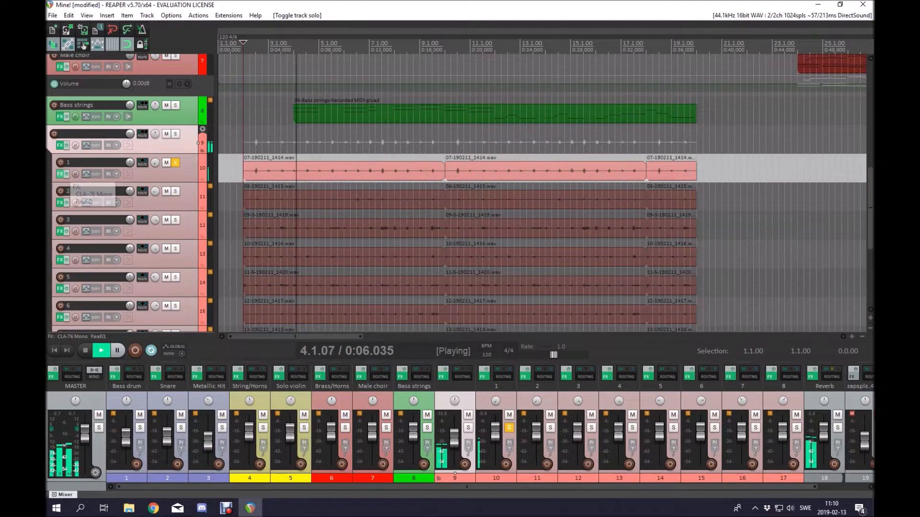
pyautogui.click(60, 174)
pyautogui.click(319, 257)
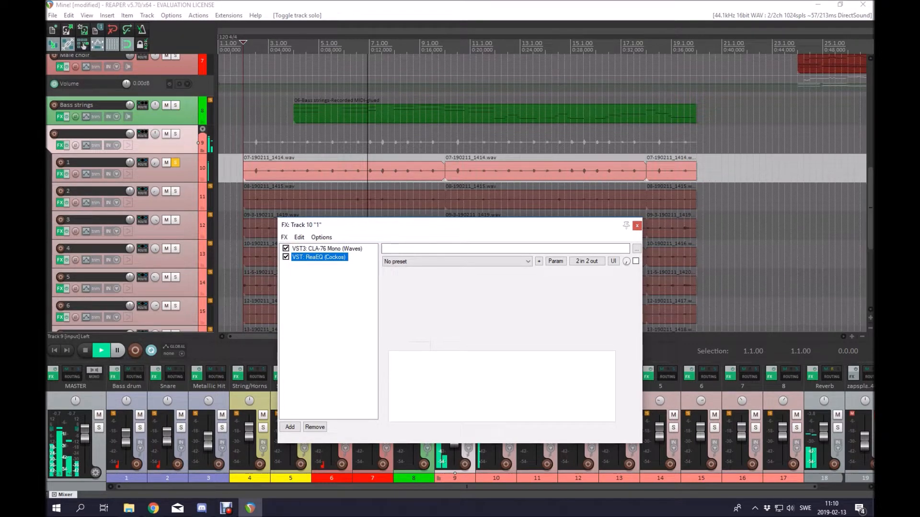
pyautogui.click(572, 336)
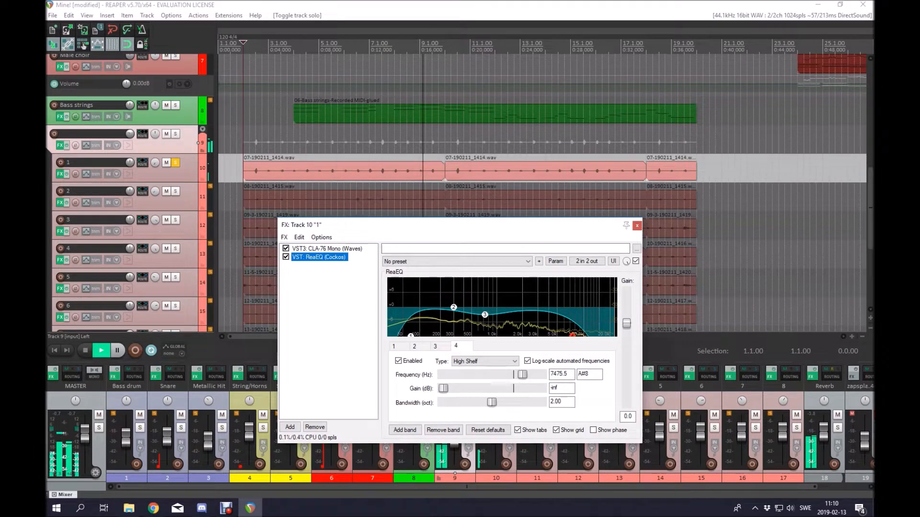
pyautogui.press('space')
pyautogui.press('Escape')
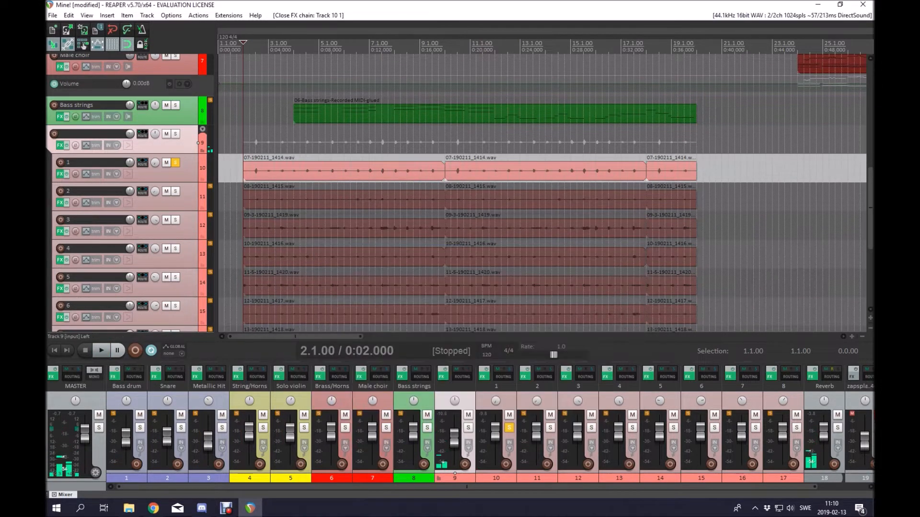
# Step: Take child track 1 off solo, look over the folder's eight child tracks and select track 1
pyautogui.click(175, 163)
pyautogui.scroll(-5, 176, 163)
pyautogui.scroll(2, 175, 163)
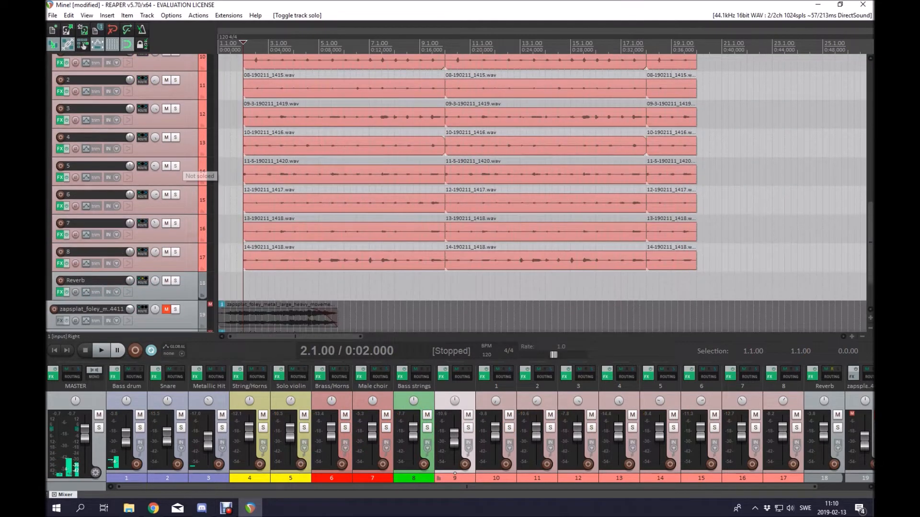
pyautogui.click(154, 80)
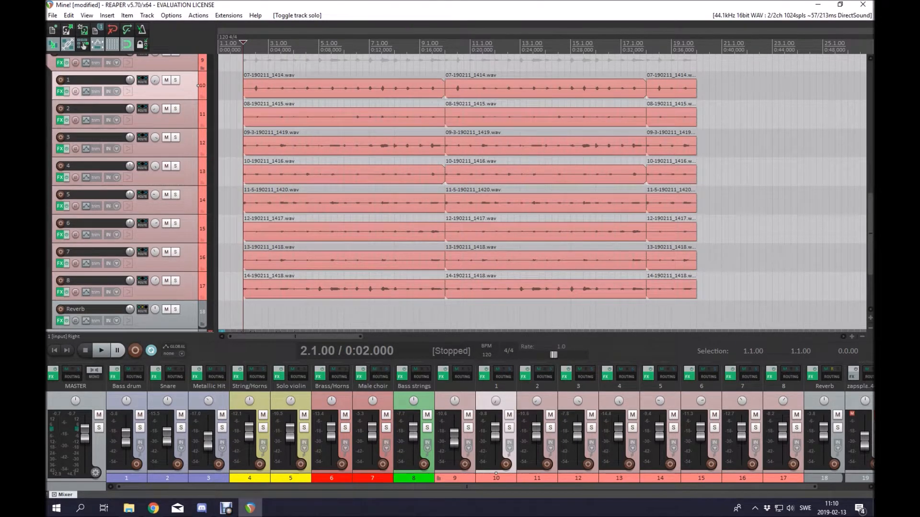
pyautogui.scroll(2, 542, 192)
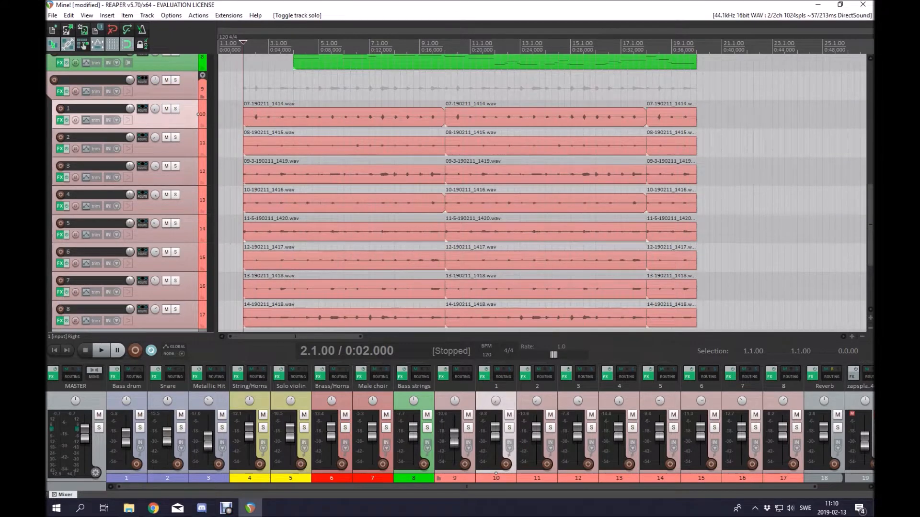
pyautogui.scroll(-2, 542, 191)
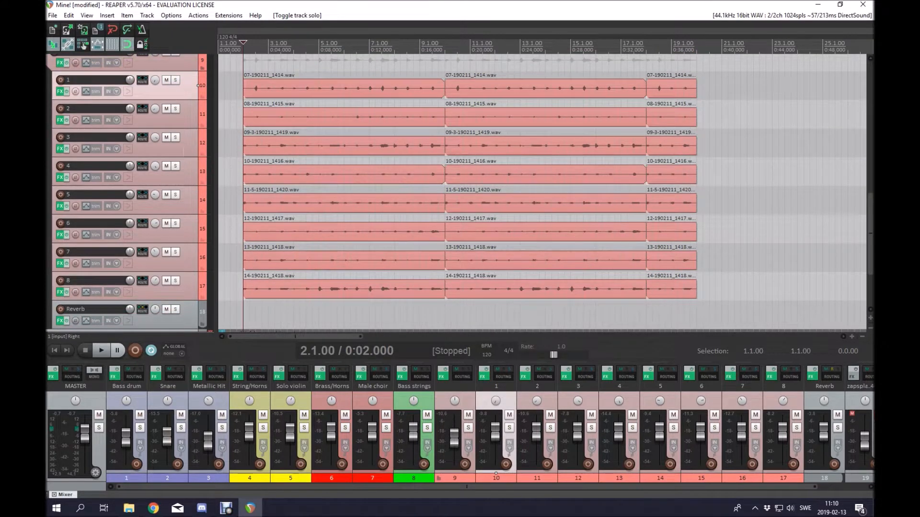
# Step: Audition child track 1 on its own from 2.4.00 and clear its solo
pyautogui.click(176, 80)
pyautogui.press('space')
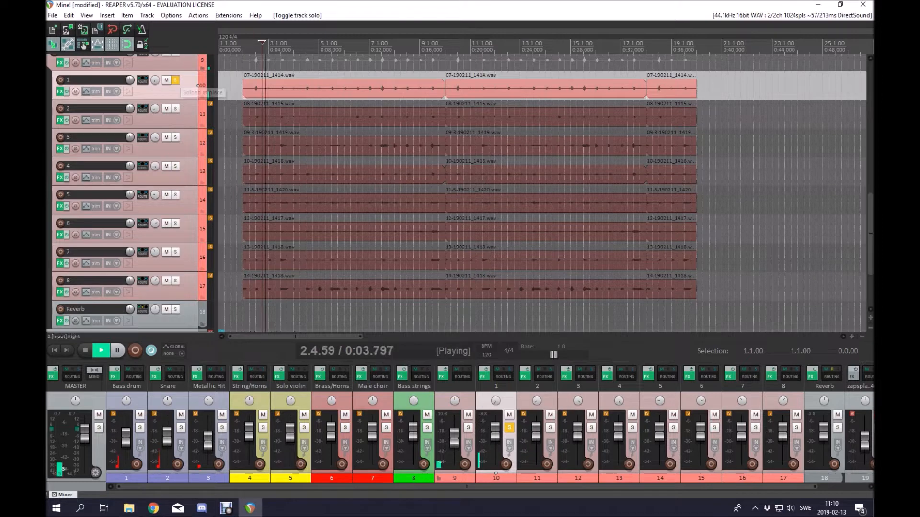
pyautogui.press('space')
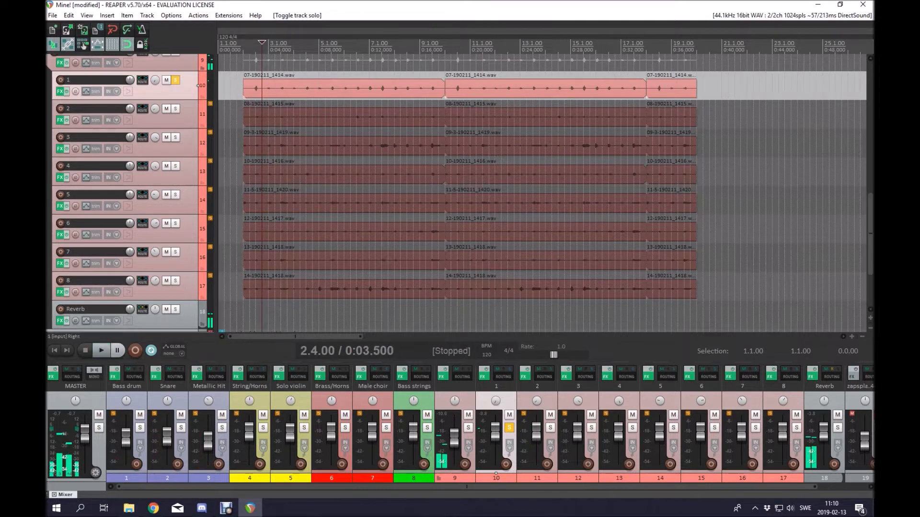
pyautogui.click(176, 80)
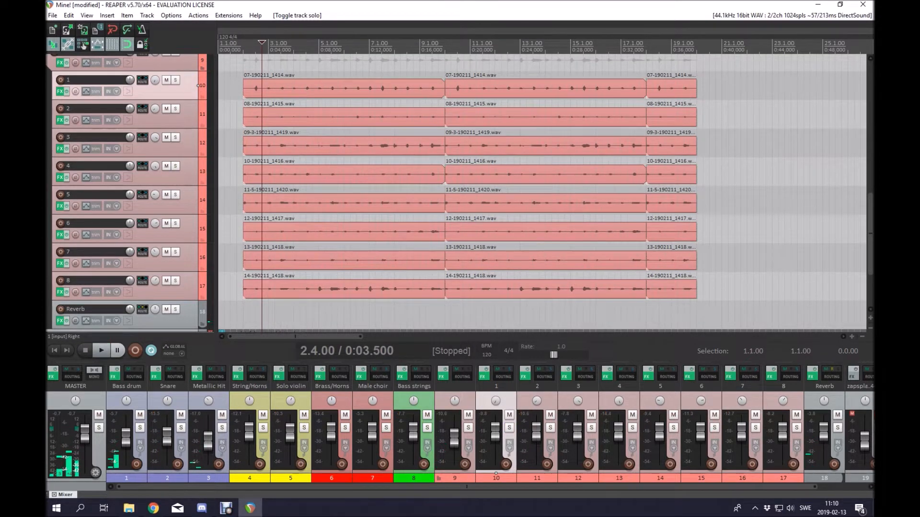
# Step: Audition child track 2 soloed, comparing it with ReaPitch bypassed and enabled in its FX chain, and clear the solo
pyautogui.click(175, 108)
pyautogui.press('space')
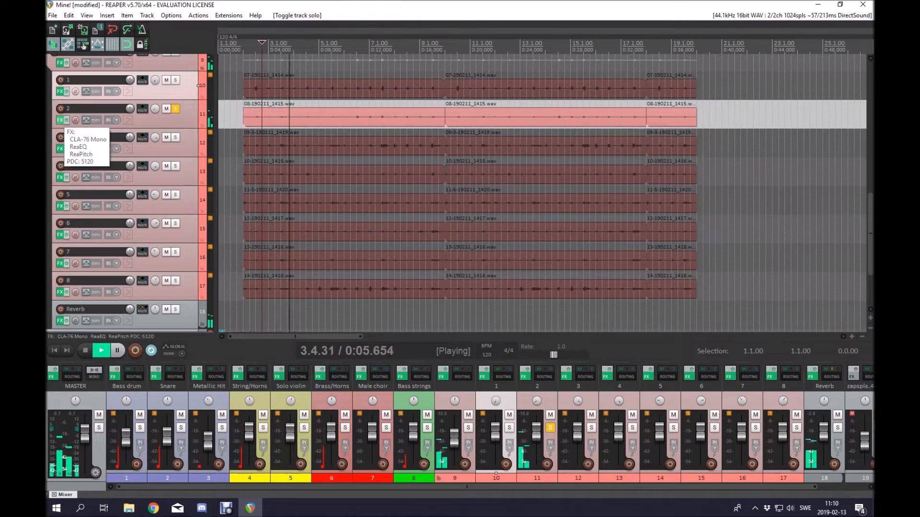
pyautogui.click(60, 120)
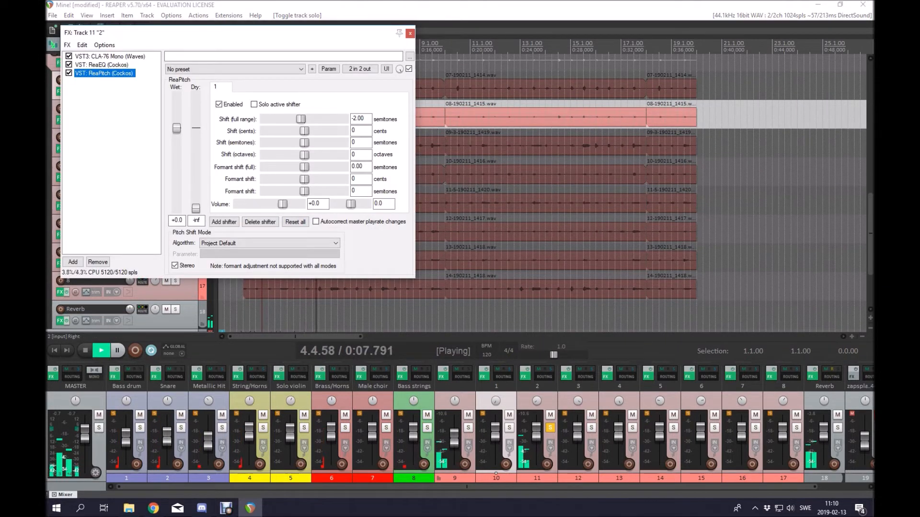
pyautogui.click(409, 68)
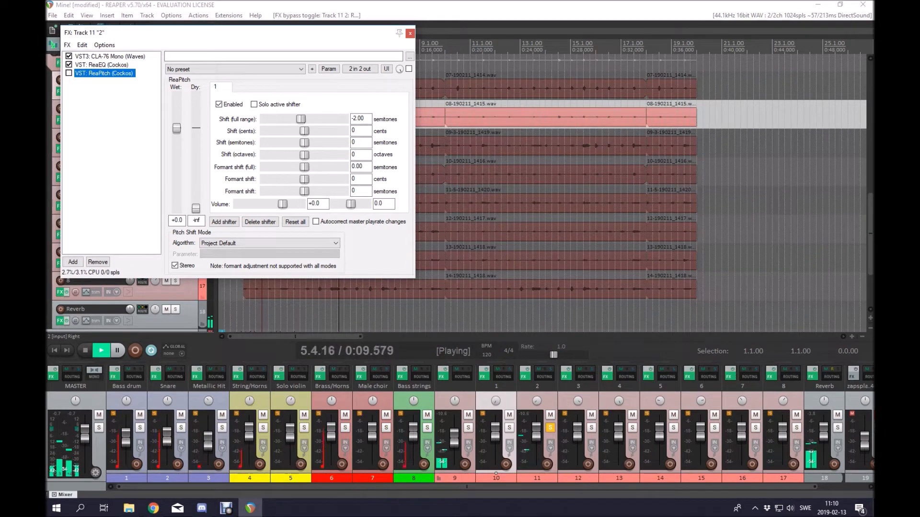
pyautogui.click(409, 68)
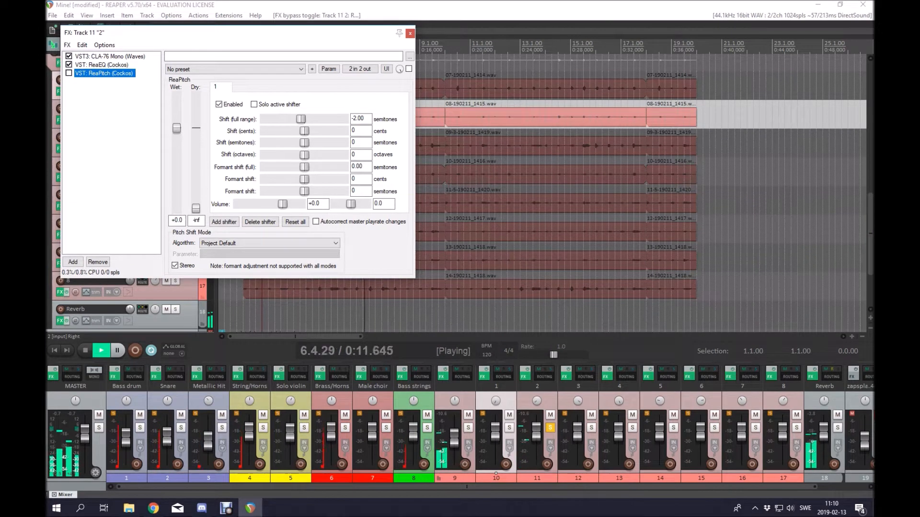
pyautogui.press('space')
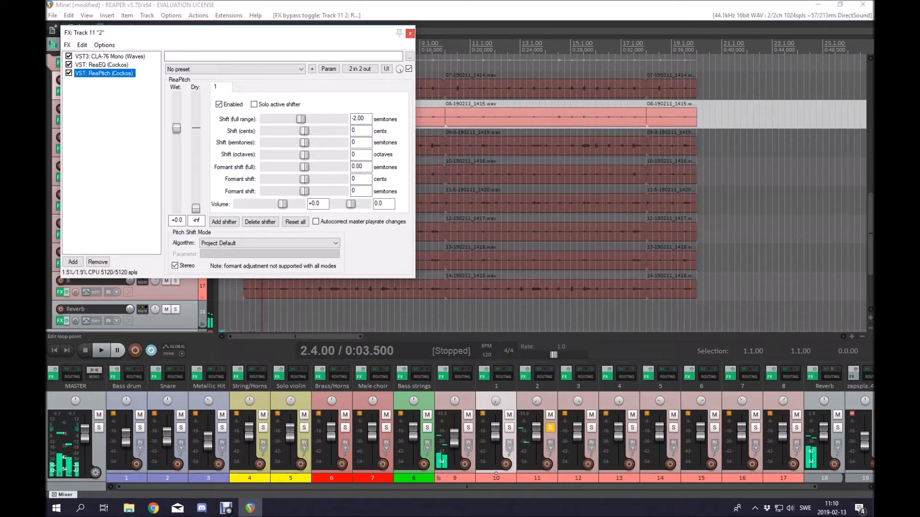
pyautogui.press('Escape')
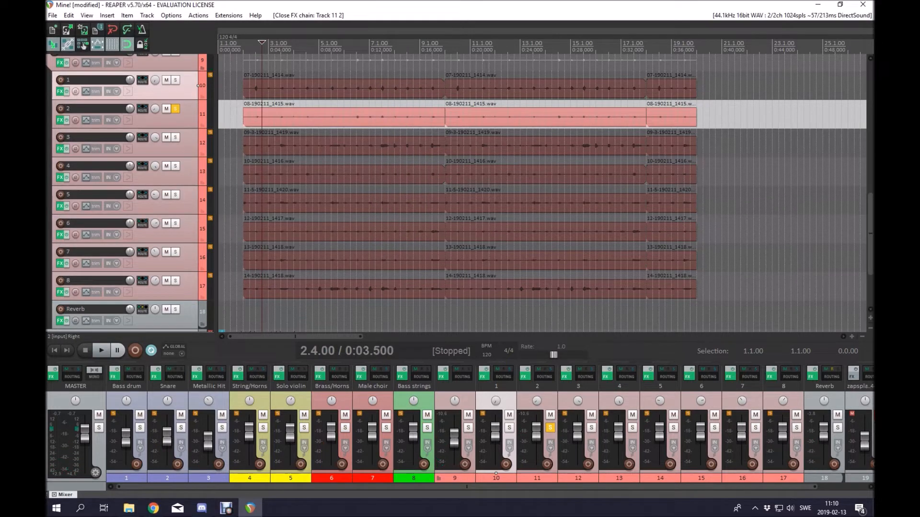
pyautogui.click(175, 109)
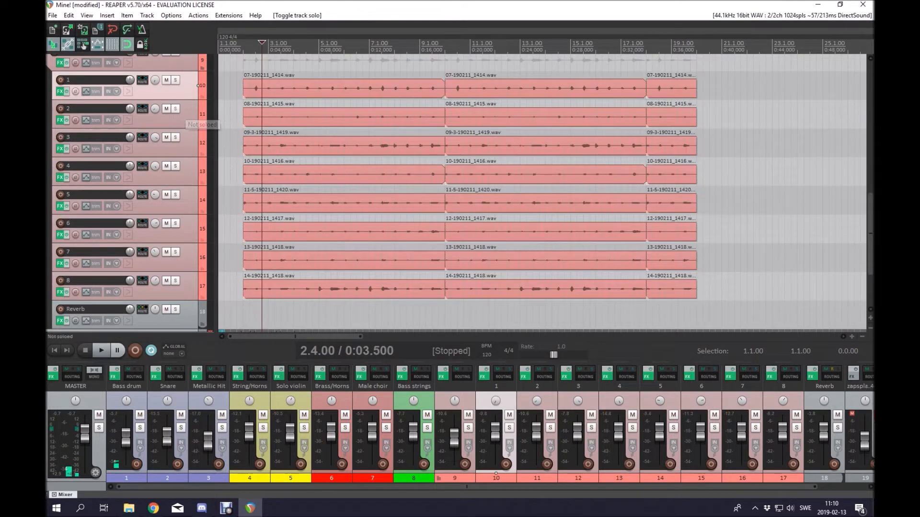
# Step: Audition child track 3 soloed while inspecting the ReaPitch settings in its FX chain, and clear the solo
pyautogui.click(175, 137)
pyautogui.press('space')
pyautogui.click(60, 148)
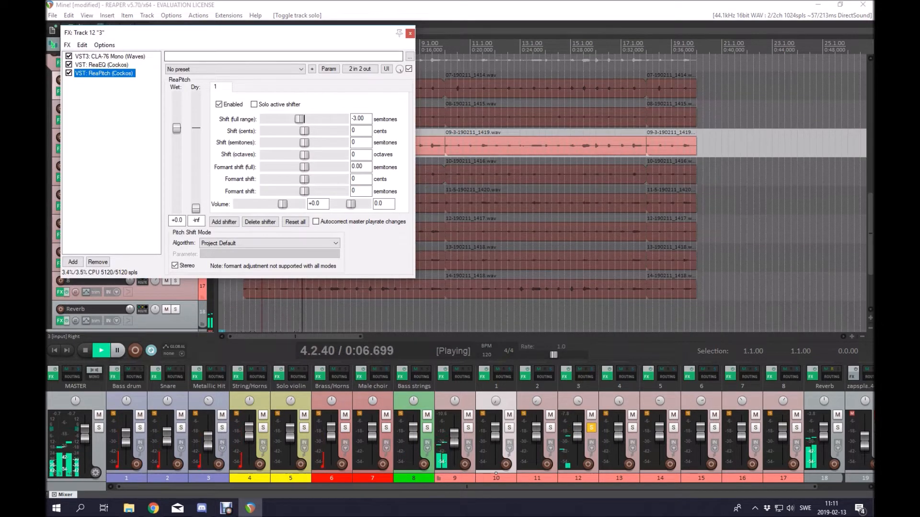
pyautogui.moveTo(204, 32); pyautogui.dragTo(467, 171)
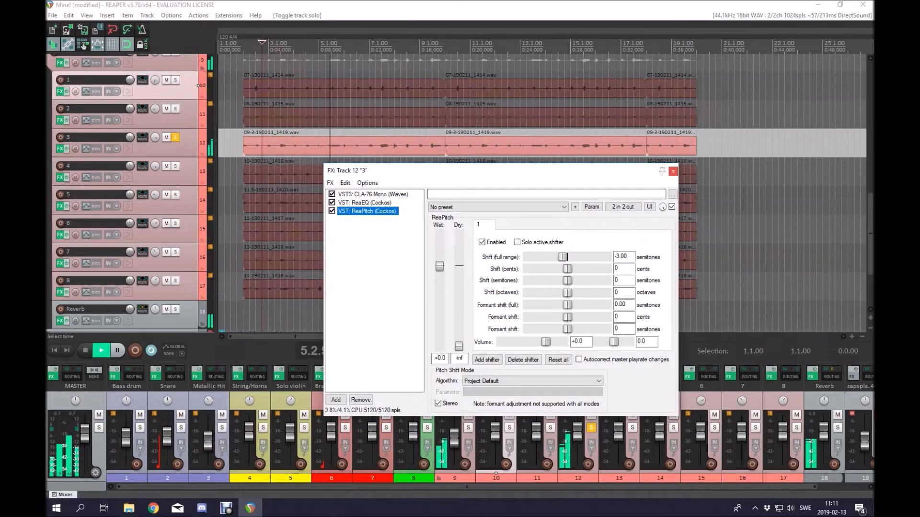
pyautogui.click(673, 171)
pyautogui.click(185, 141)
pyautogui.press('space')
pyautogui.click(175, 137)
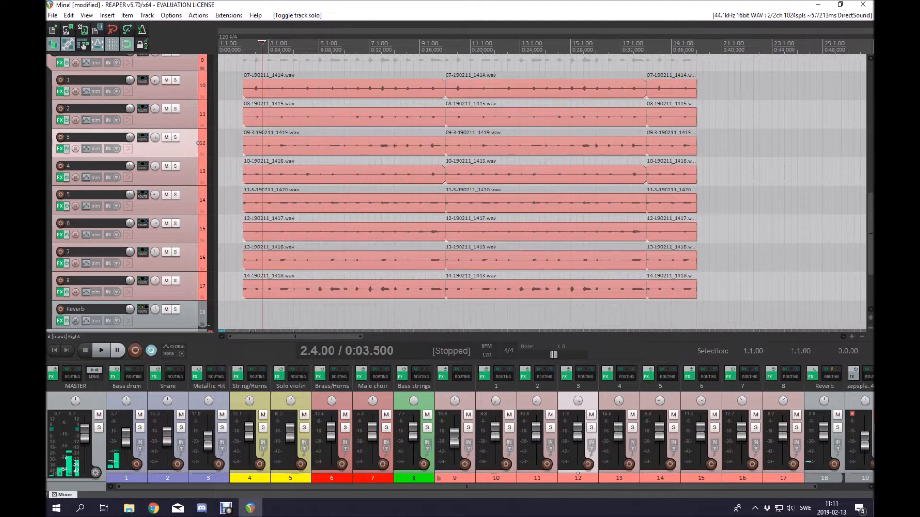
# Step: Audition child track 8 soloed while inspecting the ReaPitch settings in its FX chain, and clear the solo
pyautogui.click(176, 280)
pyautogui.press('space')
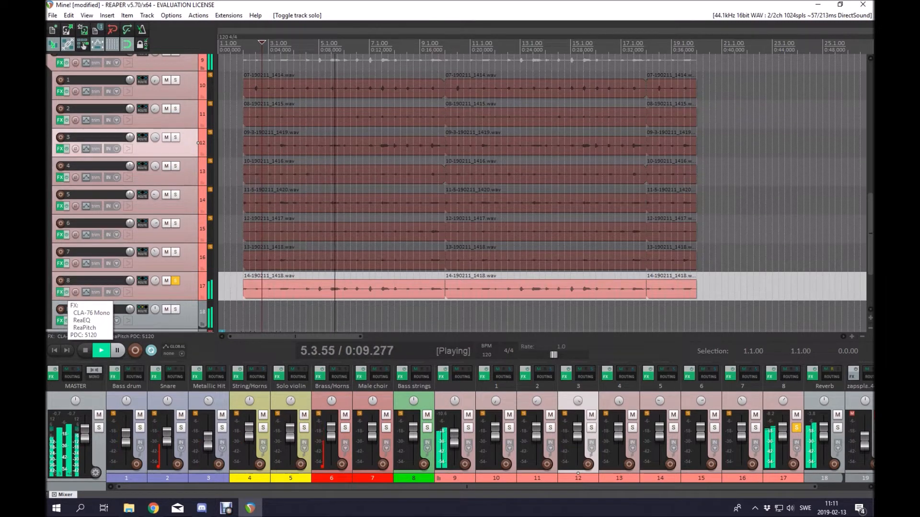
pyautogui.click(60, 293)
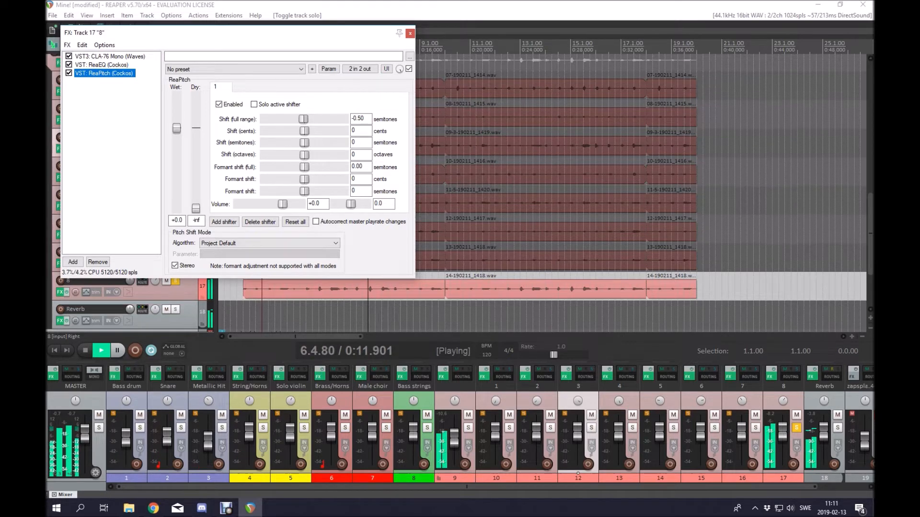
pyautogui.press('space')
pyautogui.press('Escape')
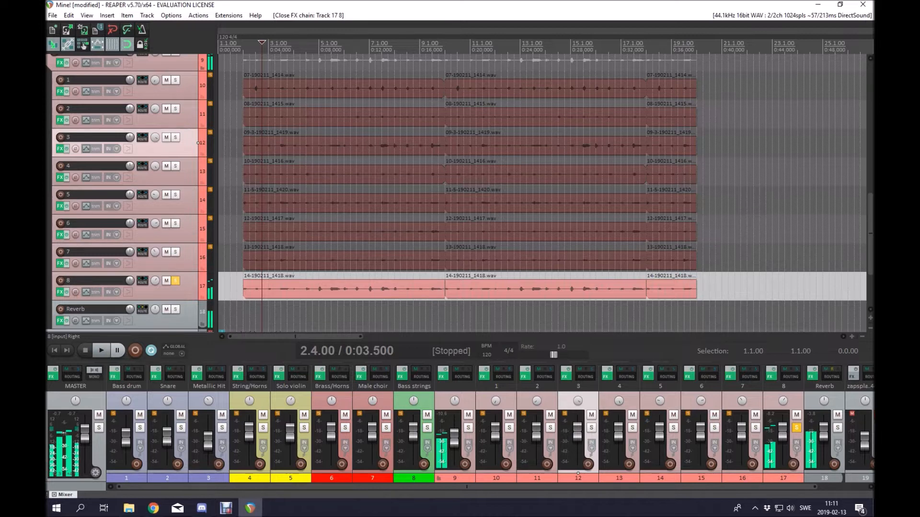
pyautogui.click(175, 281)
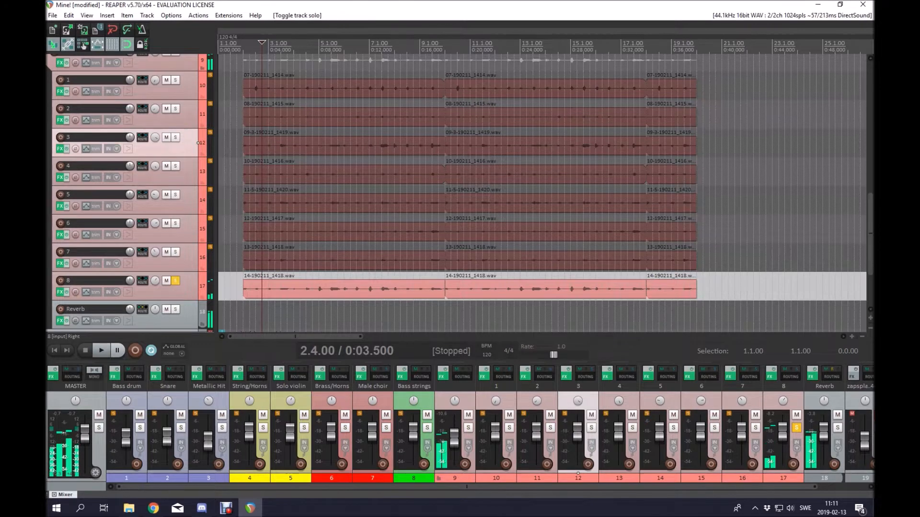
# Step: Solo the folder's parent track and compare its playback from 2.4.00 with the Reverb track muted and unmuted
pyautogui.scroll(2, 176, 282)
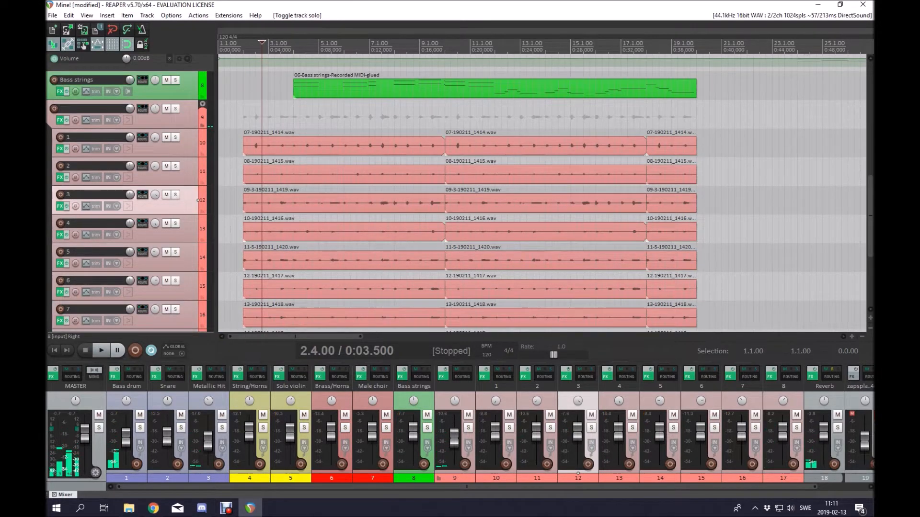
pyautogui.click(175, 109)
pyautogui.press('space')
pyautogui.scroll(-3, 175, 108)
pyautogui.press('space')
pyautogui.click(166, 281)
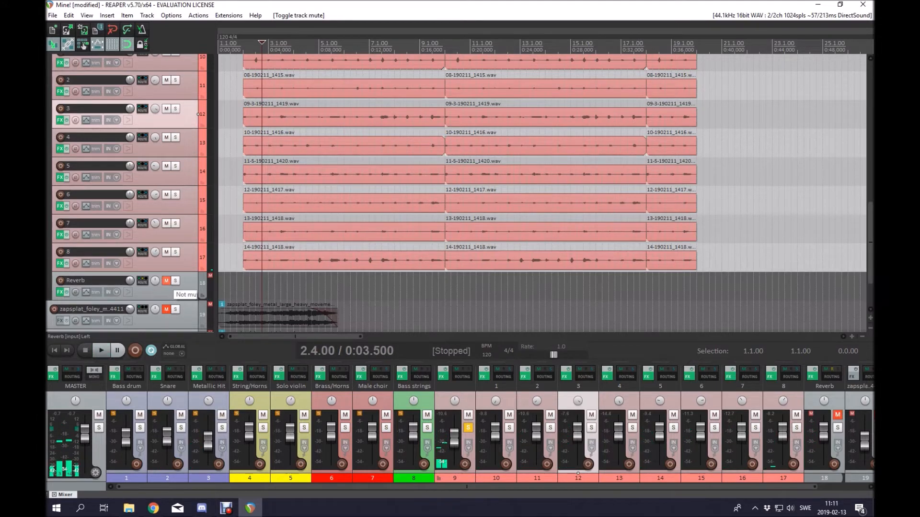
pyautogui.press('space')
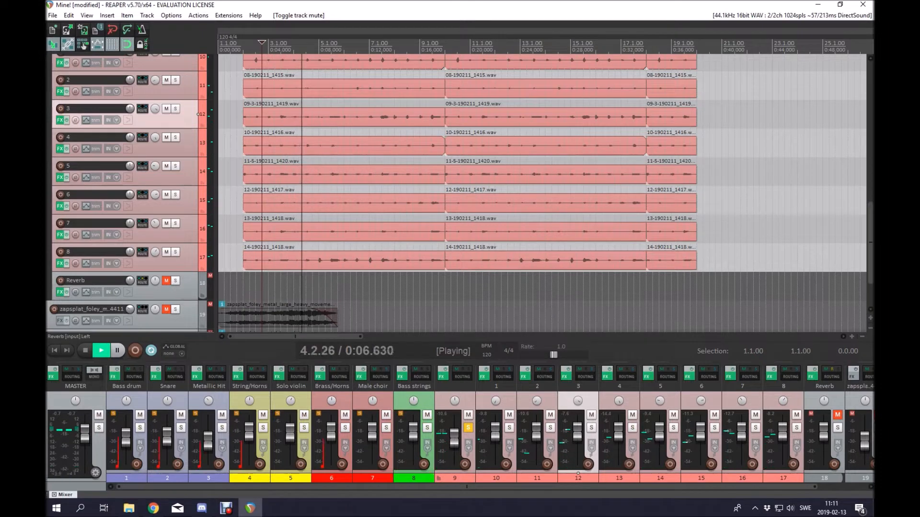
pyautogui.click(167, 281)
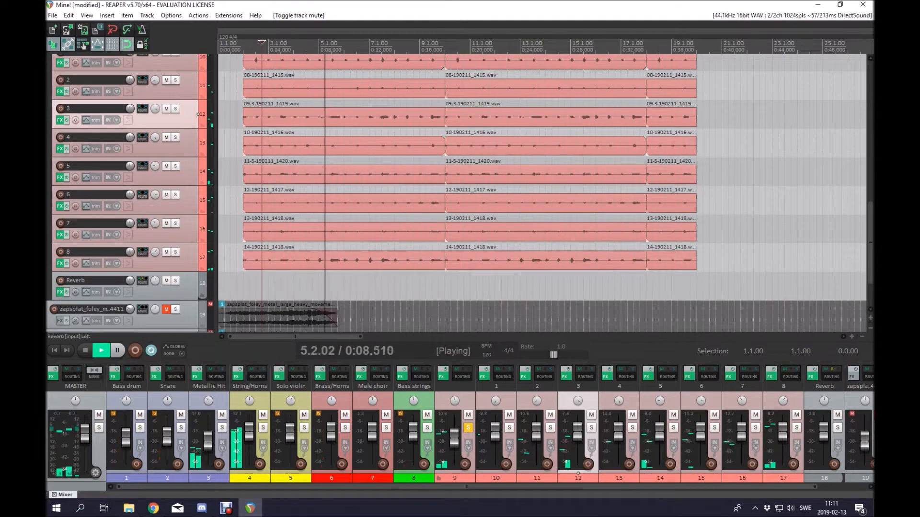
# Step: Inspect IR-L full Stereo in the Reverb track's FX chain, solo the Reverb track to hear it and stop playback
pyautogui.click(59, 292)
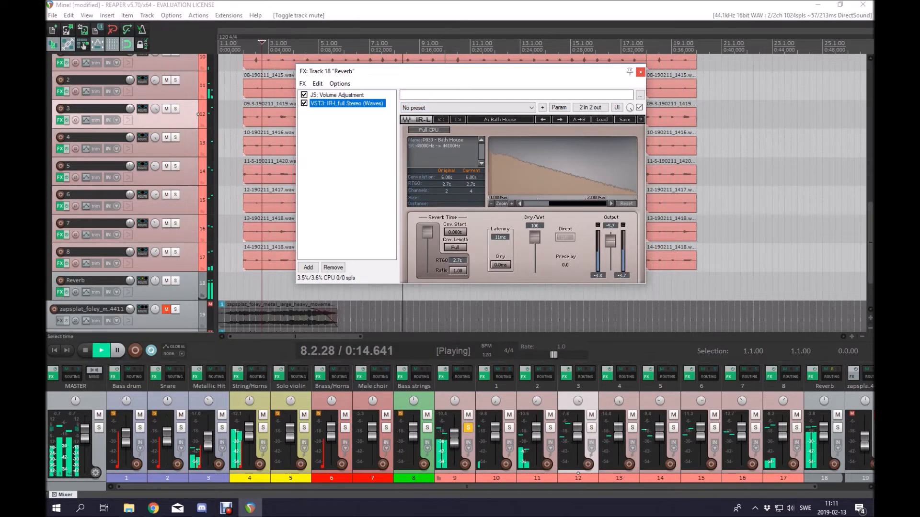
pyautogui.click(60, 293)
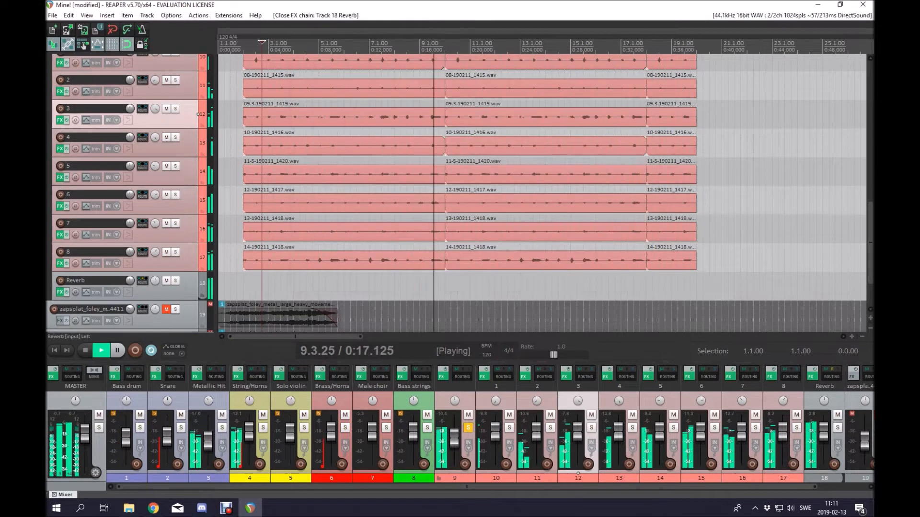
pyautogui.click(175, 280)
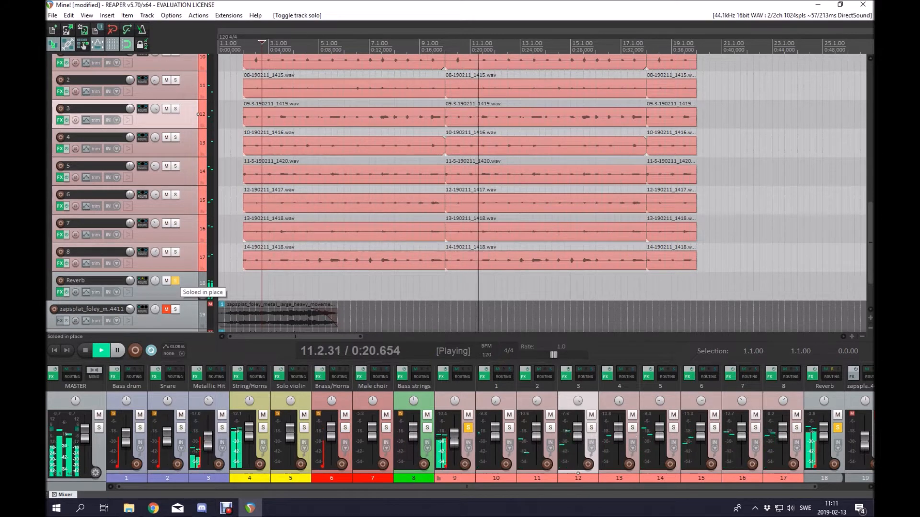
pyautogui.press('space')
# Step: Select the first MIDI item on the soloed String/Horns track and audition it from 4.1.00
pyautogui.scroll(5, 210, 267)
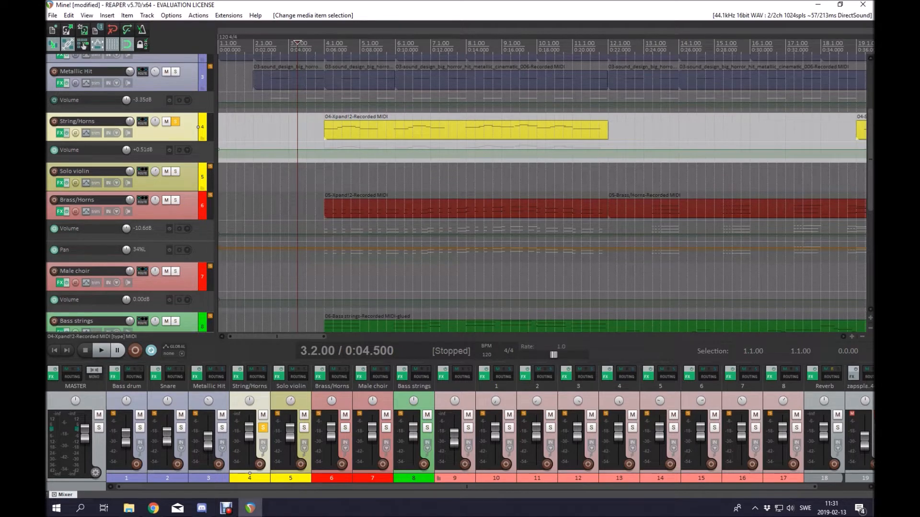
pyautogui.scroll(2, 372, 130)
pyautogui.click(372, 131)
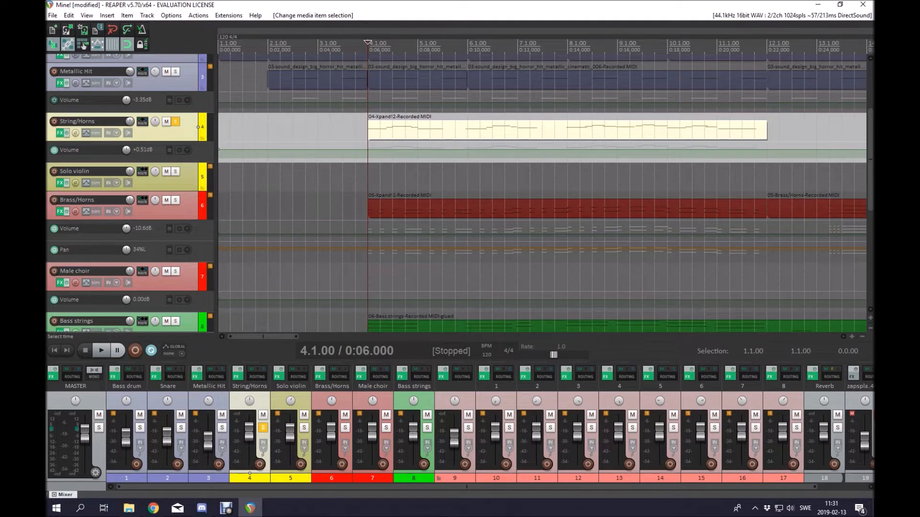
pyautogui.press('space')
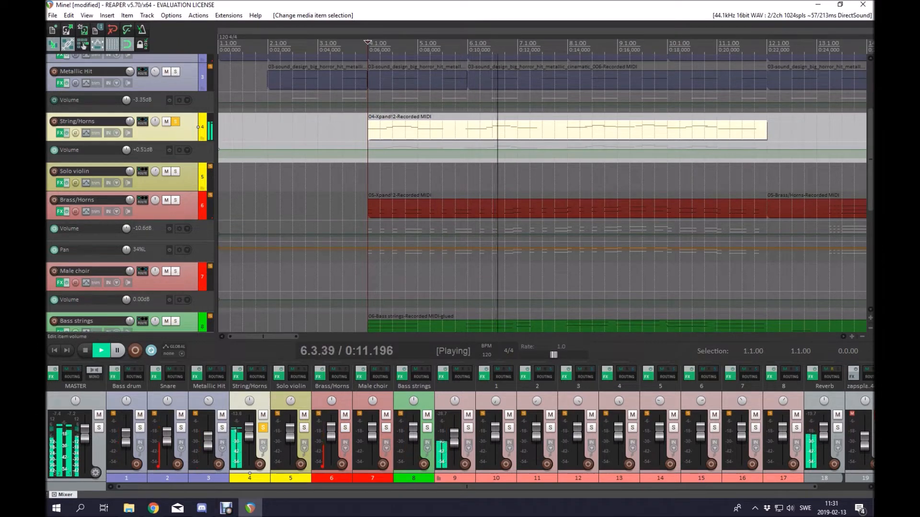
pyautogui.press('space')
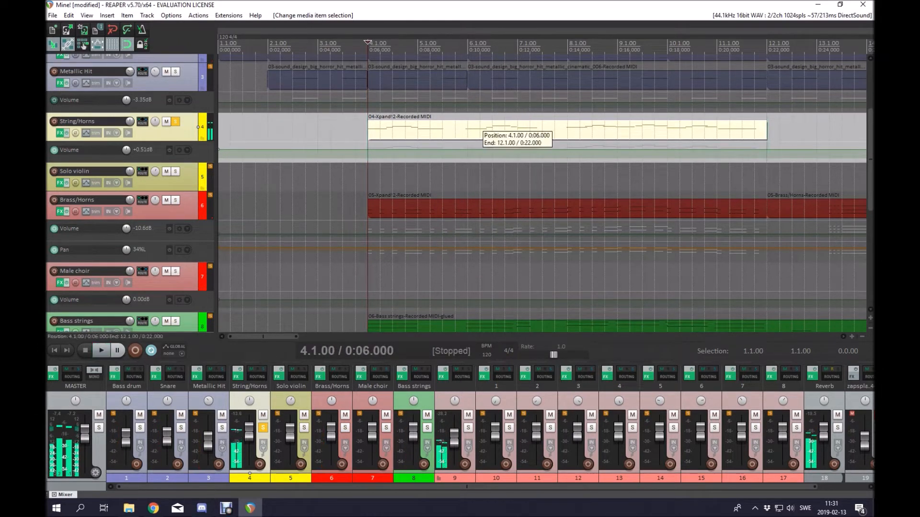
# Step: Place the edit cursor at 6.1.00, open the String/Horns item in the MIDI editor and audition its E4 and A4 notes in bar 6
pyautogui.click(472, 130)
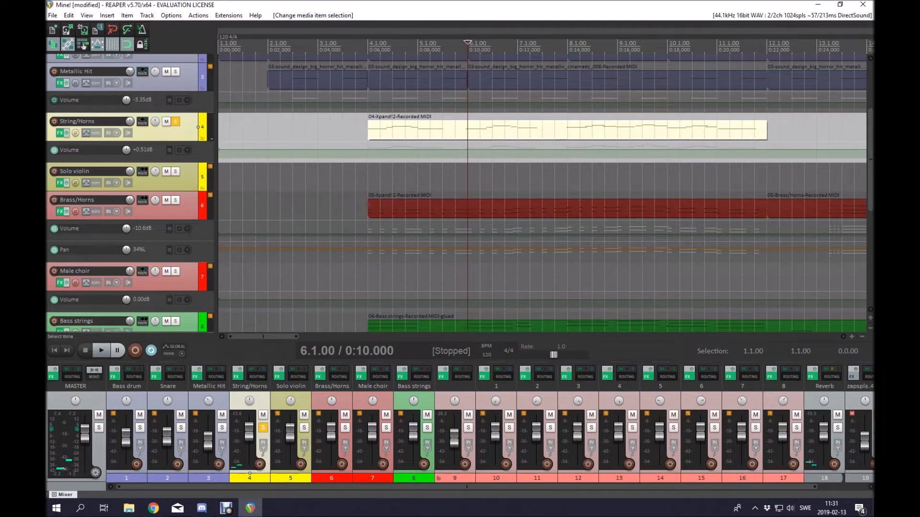
pyautogui.doubleClick(470, 133)
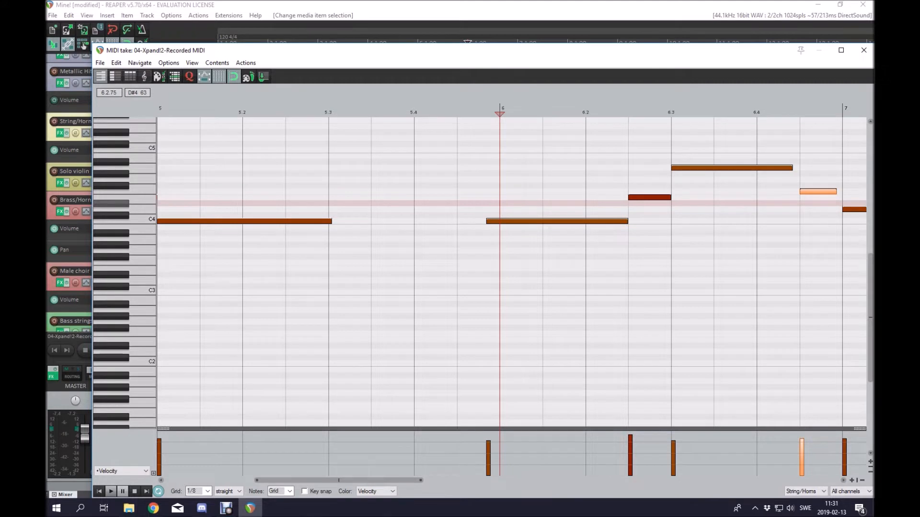
pyautogui.click(647, 197)
pyautogui.click(695, 167)
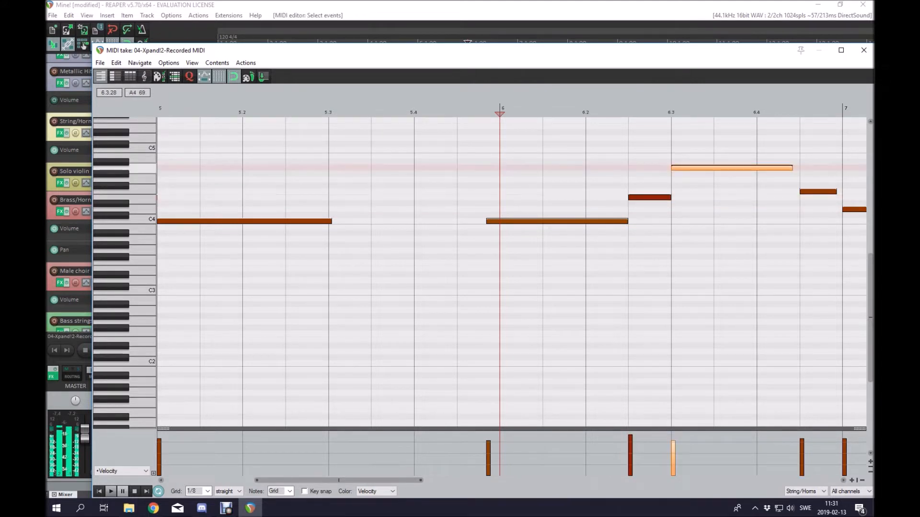
# Step: Transpose the selected A4 note at 6.3 down to G4 and return it to A4
pyautogui.press('Down')
pyautogui.press('Down')
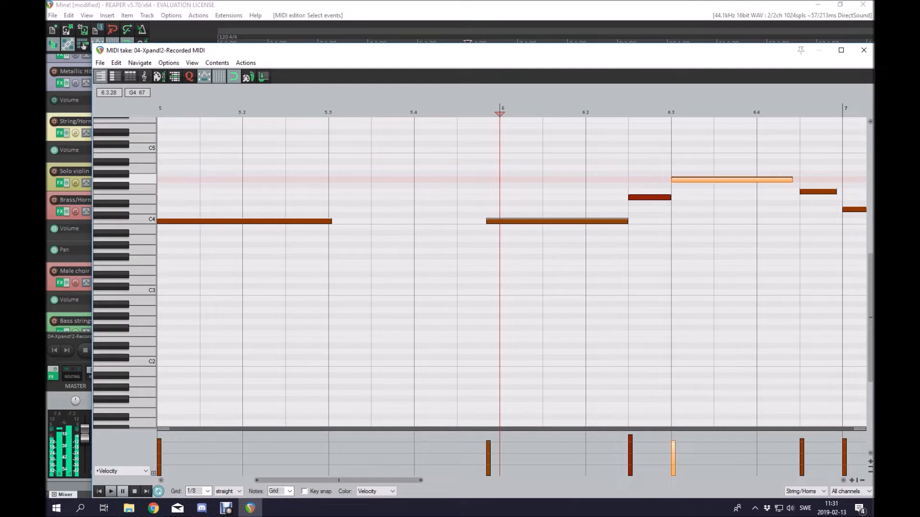
pyautogui.press('-')
pyautogui.press('Up')
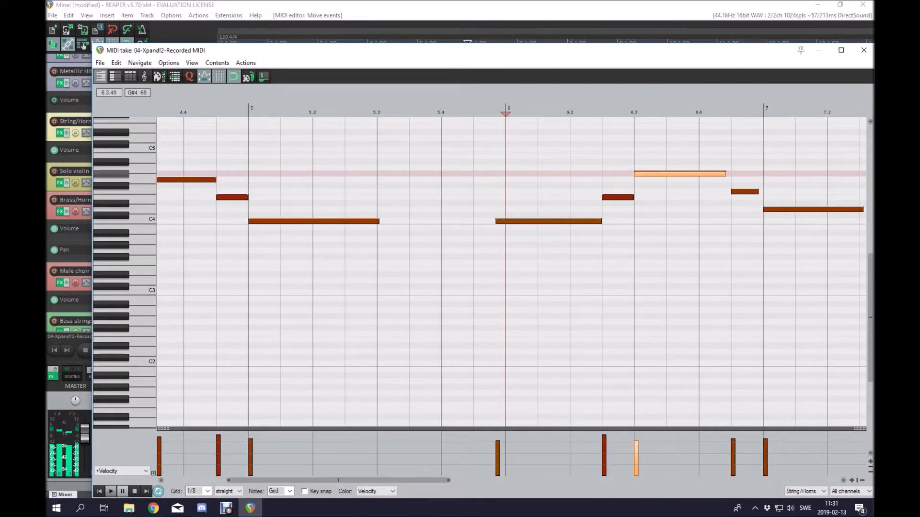
pyautogui.press('Up')
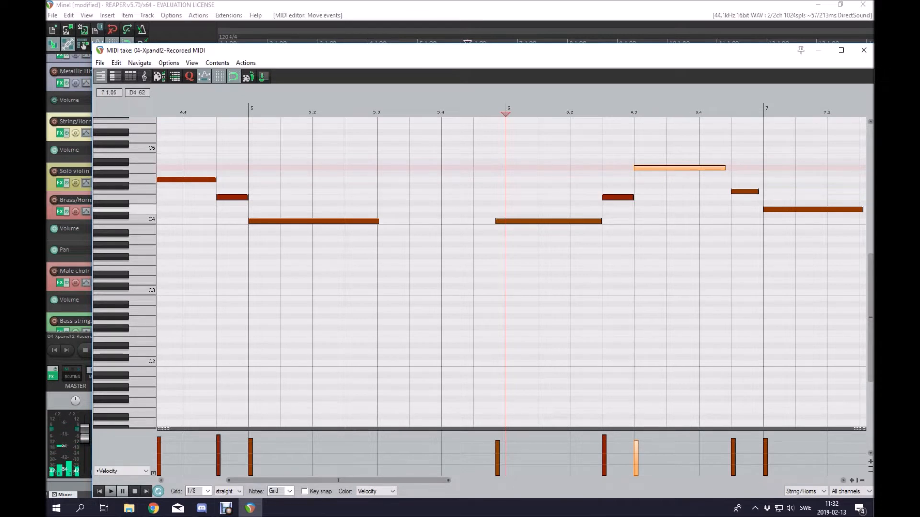
# Step: Audition the D4 note at bar 7, deselect it and play the String/Horns melody from bar 6
pyautogui.click(768, 209)
pyautogui.click(527, 185)
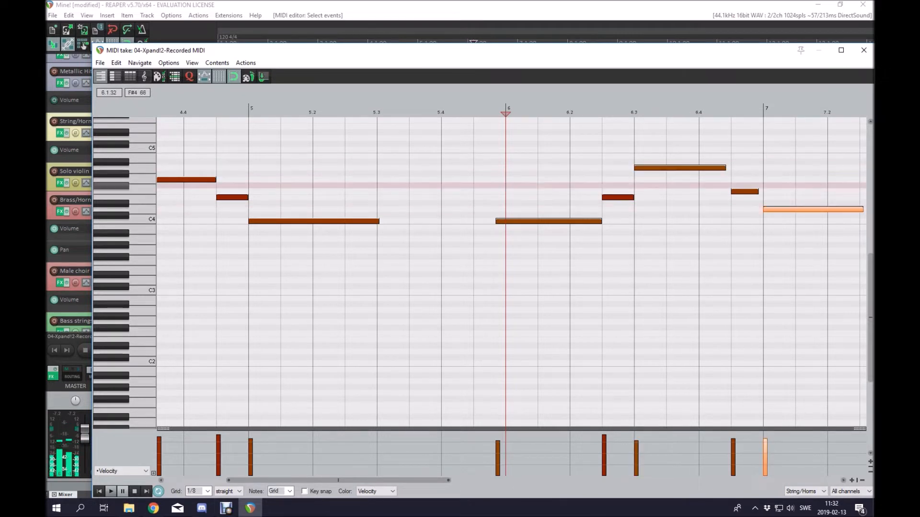
pyautogui.click(501, 186)
pyautogui.press('space')
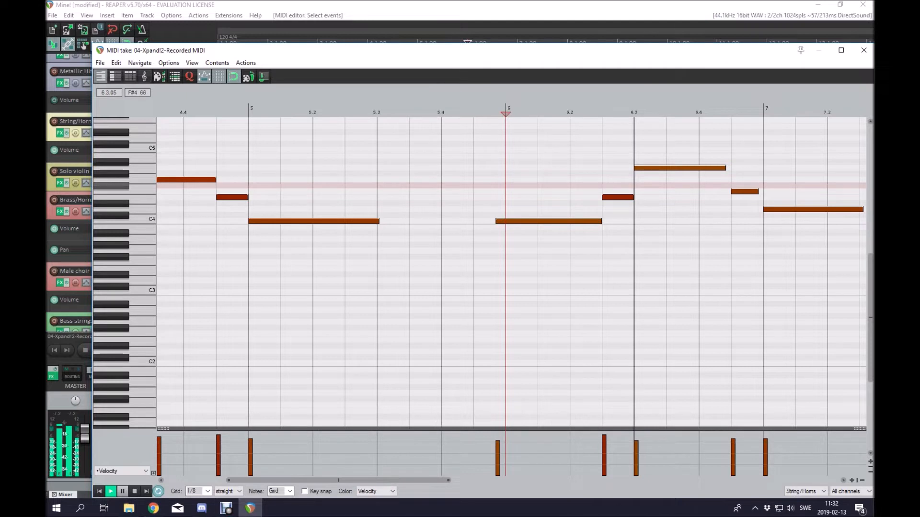
pyautogui.scroll(-2, 737, 197)
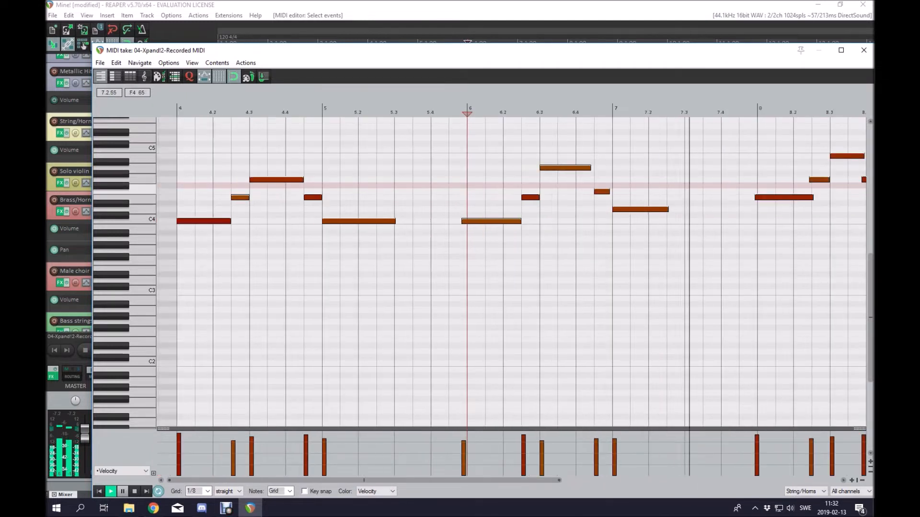
pyautogui.scroll(-3, 709, 192)
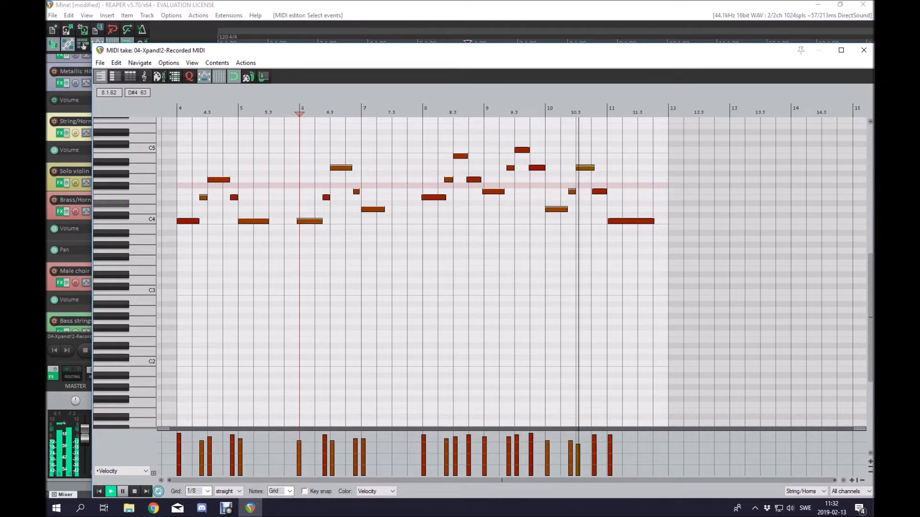
pyautogui.press('space')
# Step: Audition the opening notes of bars 8 to 11 (E4, F4, D4 and C4) and close the MIDI editor
pyautogui.click(431, 197)
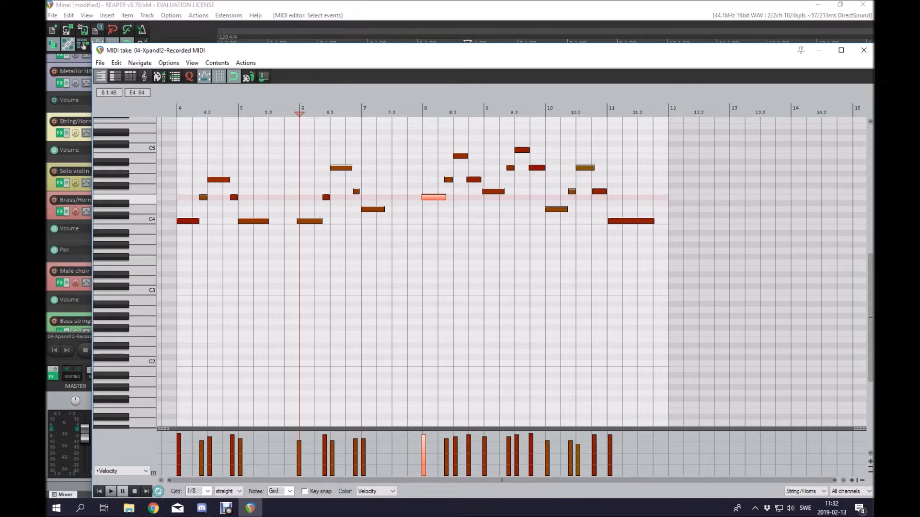
pyautogui.click(493, 192)
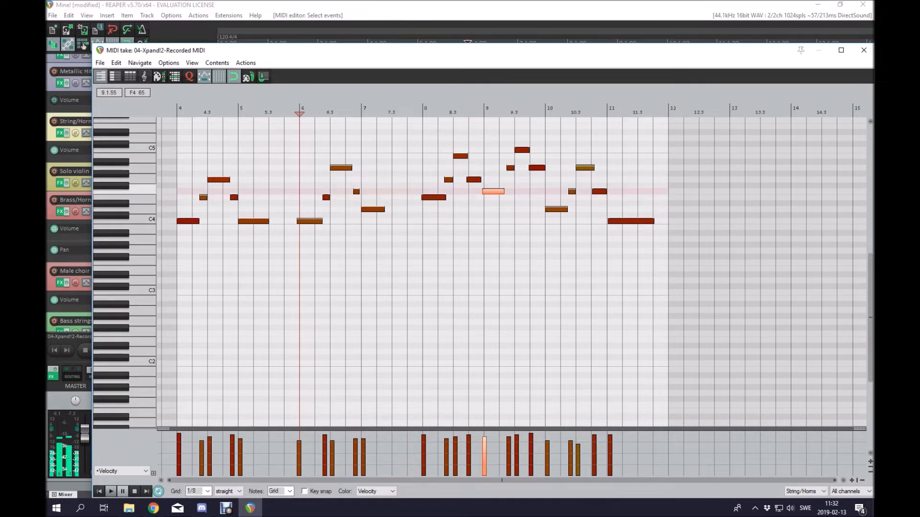
pyautogui.click(557, 210)
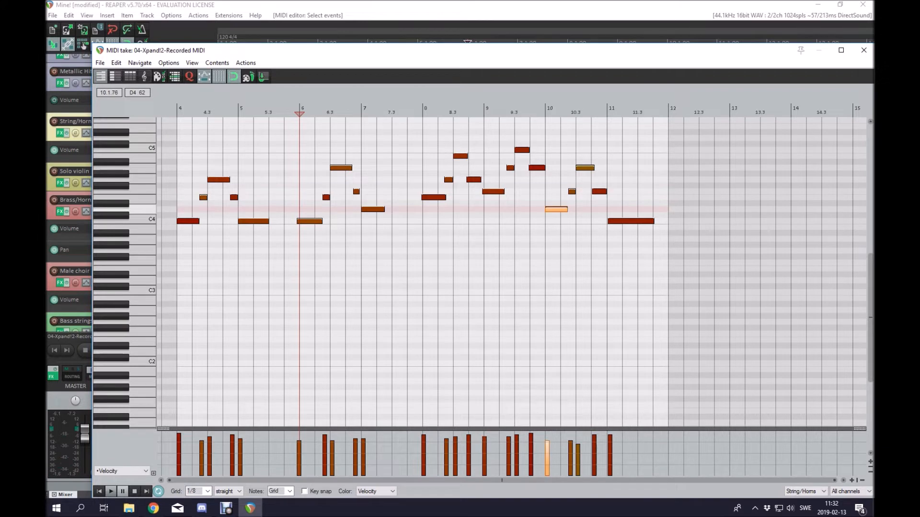
pyautogui.click(615, 221)
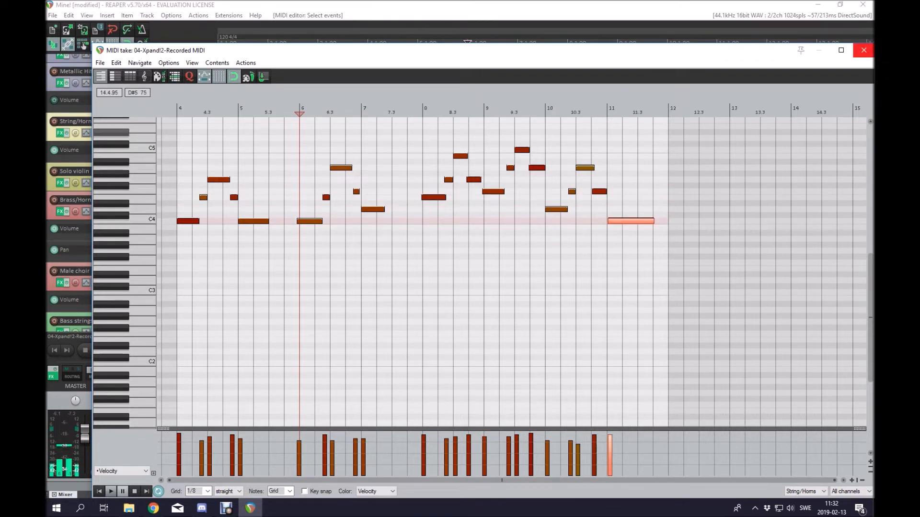
pyautogui.click(864, 50)
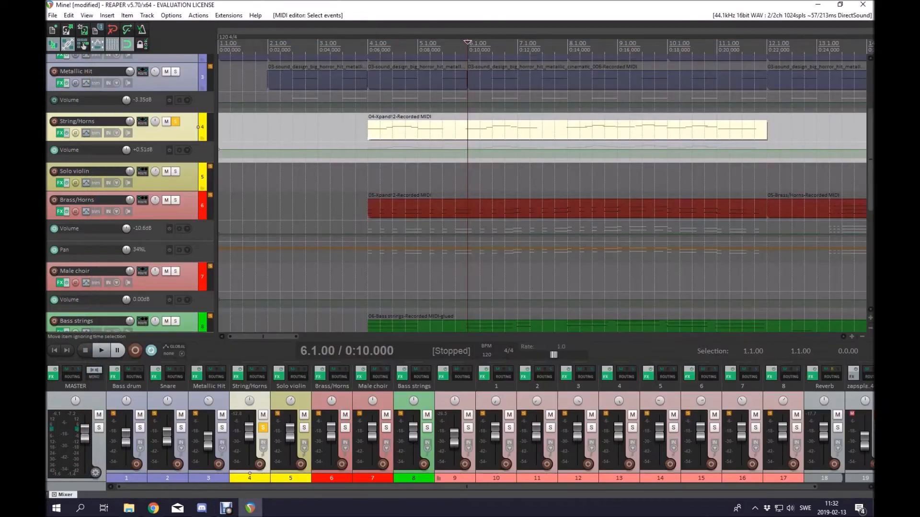
# Step: Place the edit cursor at 4.1.00, solo Brass/Horns instead of String/Horns and start playback
pyautogui.click(369, 130)
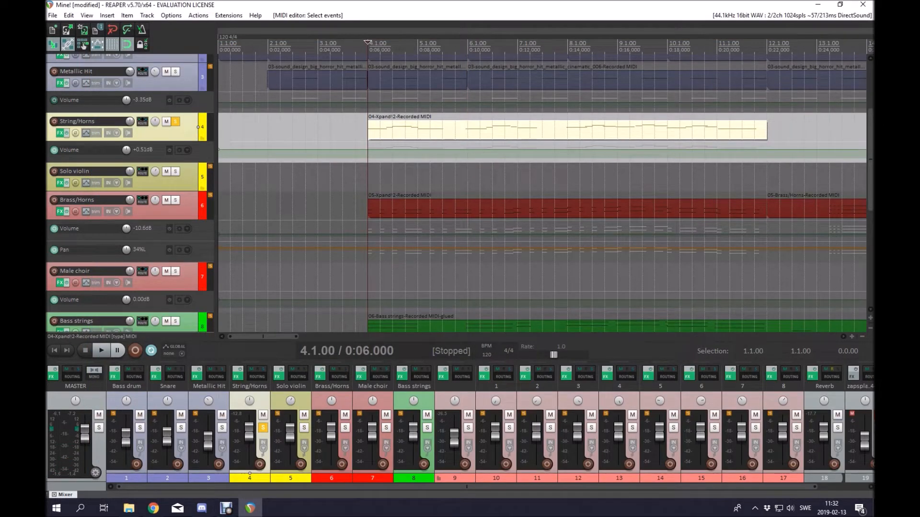
pyautogui.click(176, 122)
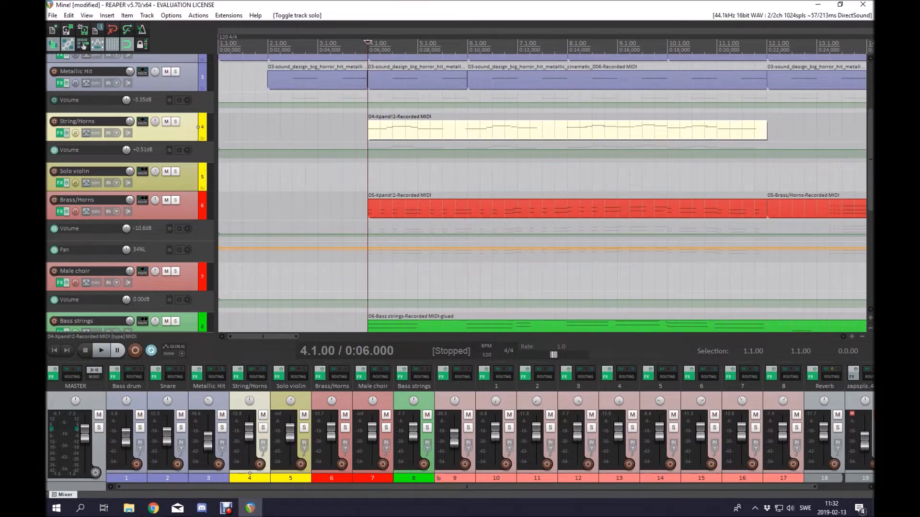
pyautogui.click(176, 200)
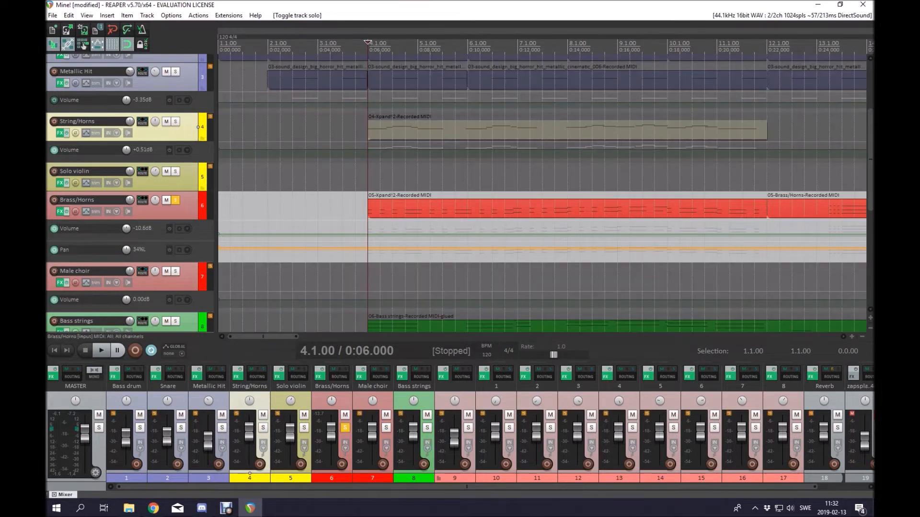
pyautogui.press('space')
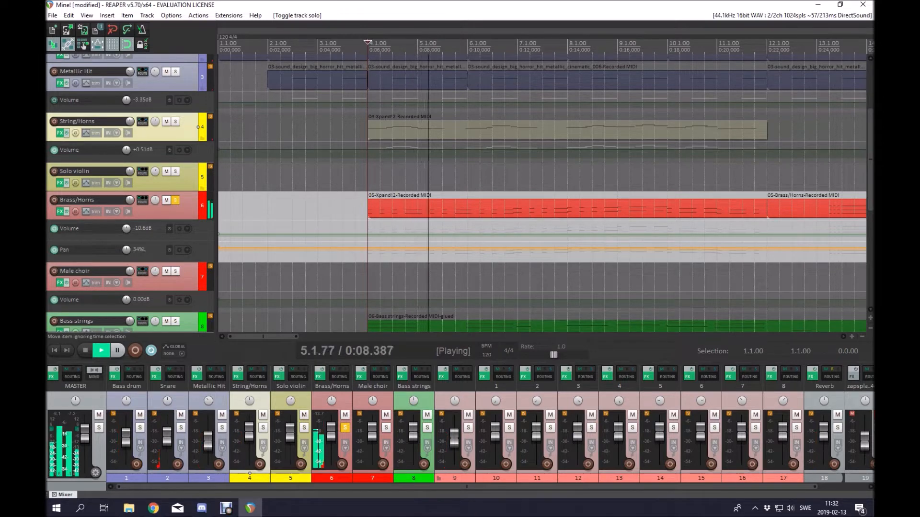
# Step: Open the first Brass/Horns item in the MIDI editor, follow its notes through bars 4 to 11 during playback, and stop
pyautogui.doubleClick(462, 209)
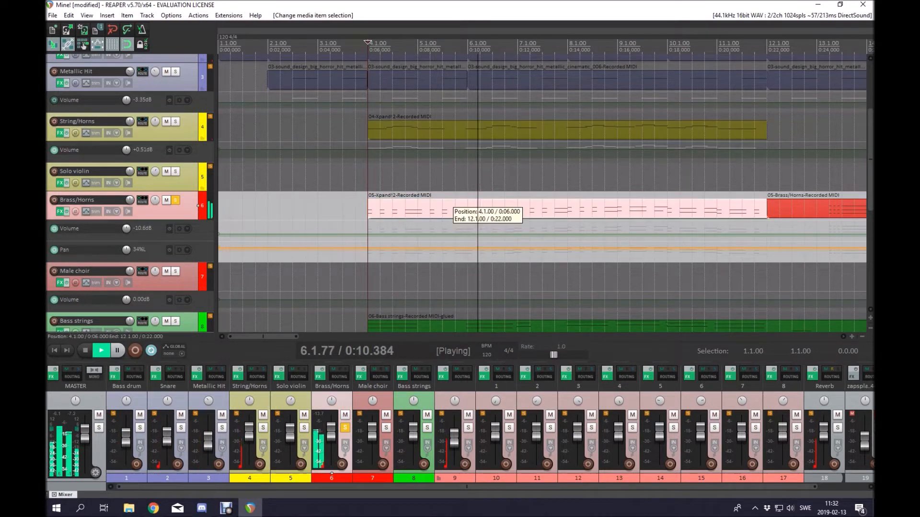
pyautogui.scroll(-2, 428, 221)
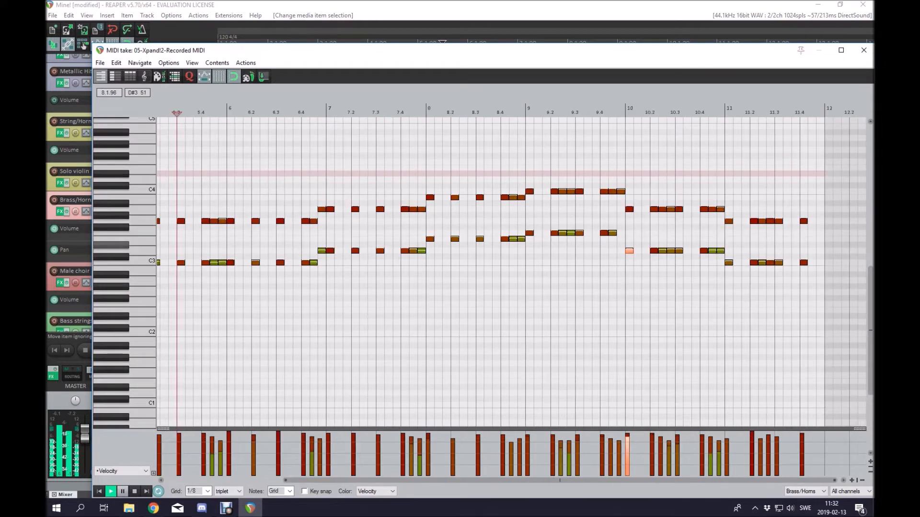
pyautogui.scroll(-1, 413, 242)
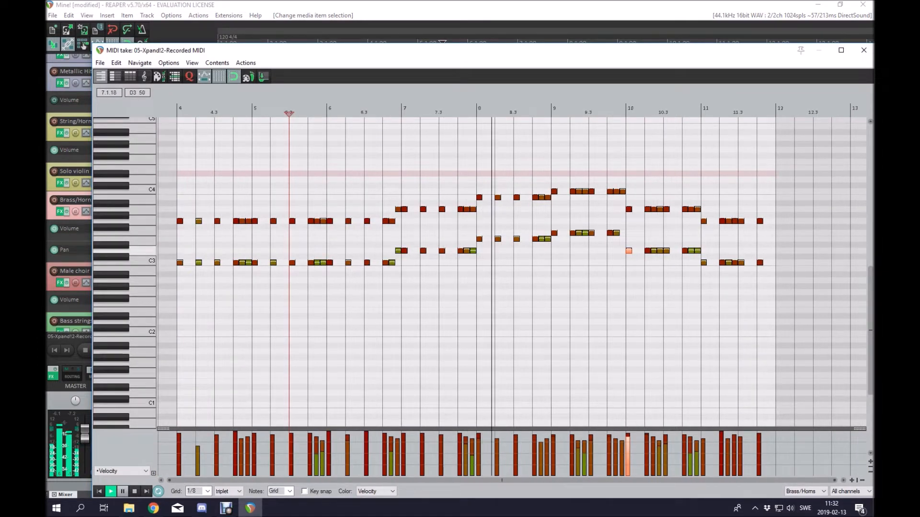
pyautogui.scroll(3, 415, 257)
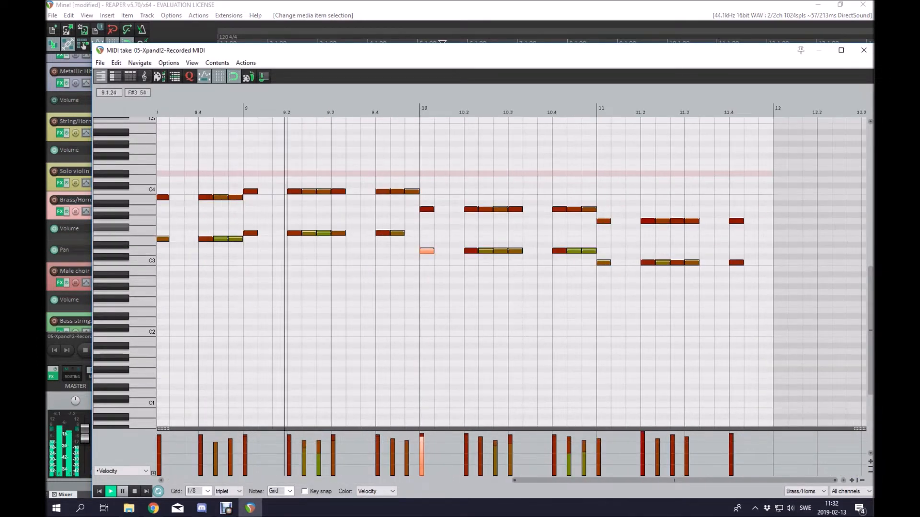
pyautogui.scroll(-2, 576, 257)
pyautogui.scroll(-2, 510, 271)
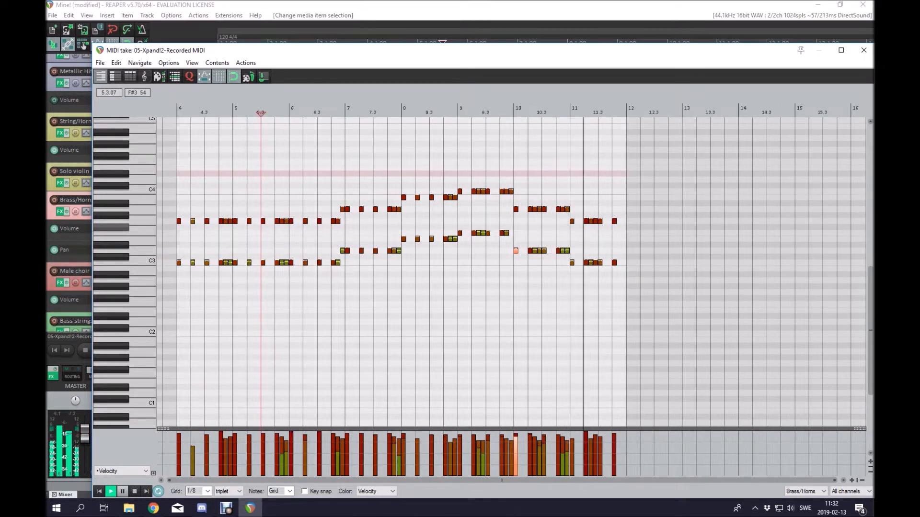
pyautogui.press('space')
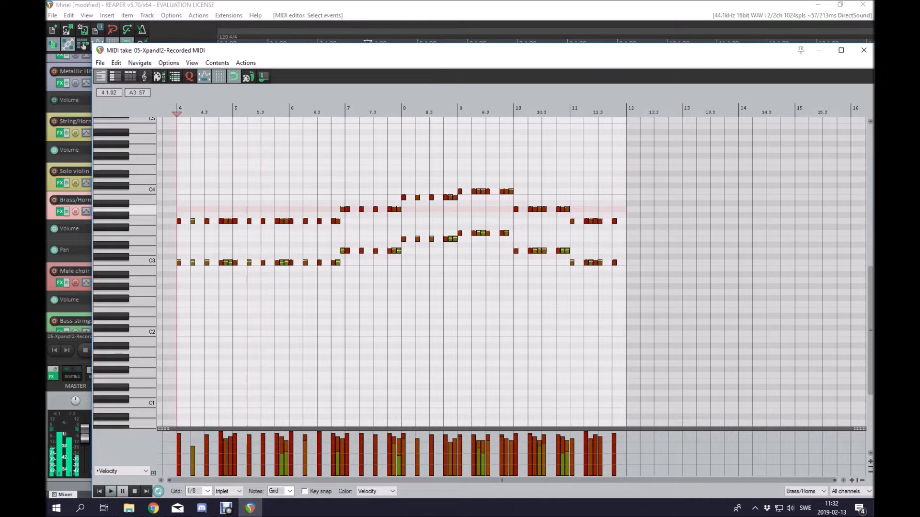
# Step: Audition the G3 note at the start of bar 4 and close the MIDI editor
pyautogui.press('Escape')
pyautogui.click(179, 221)
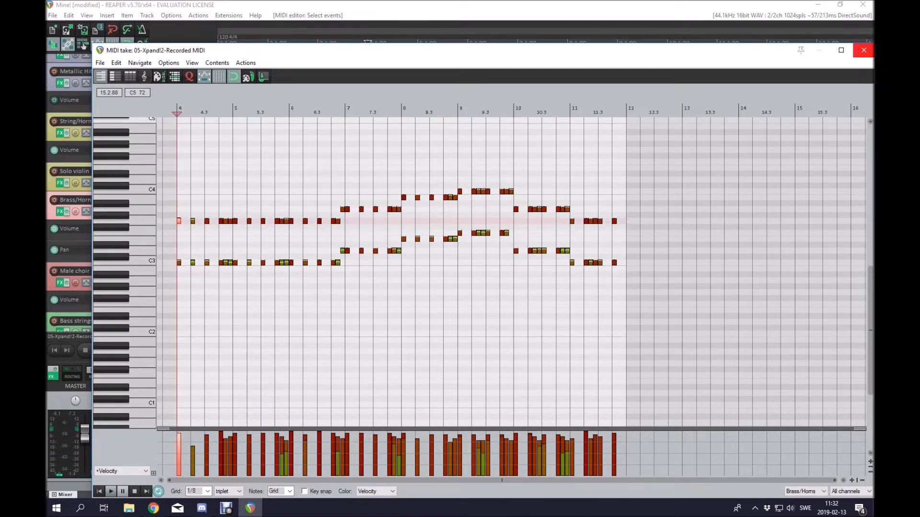
pyautogui.click(863, 51)
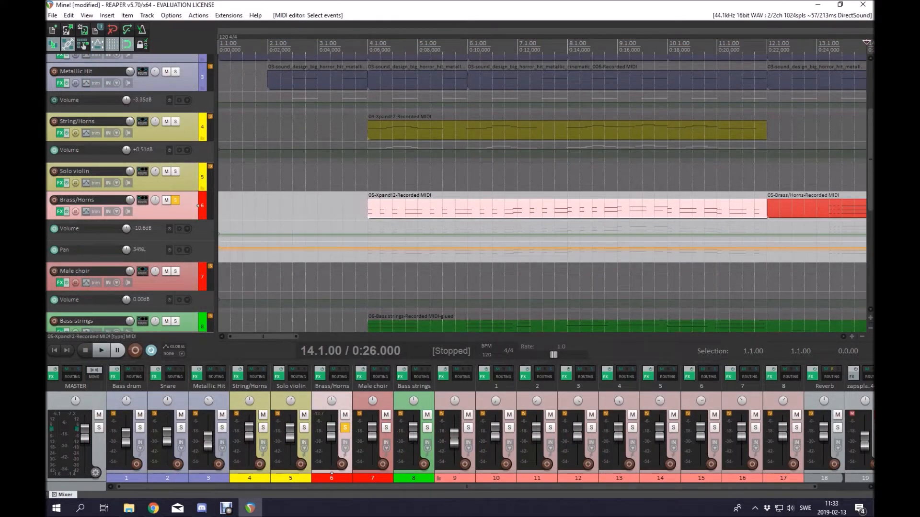
# Step: Show Xpand!2 in the Brass/Horns effects chain and switch off part B, French Horn+
pyautogui.click(60, 211)
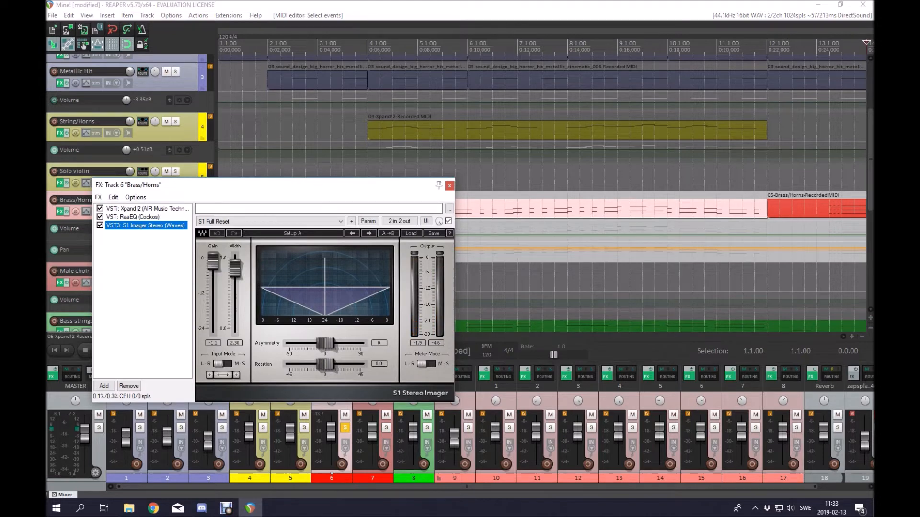
pyautogui.click(144, 208)
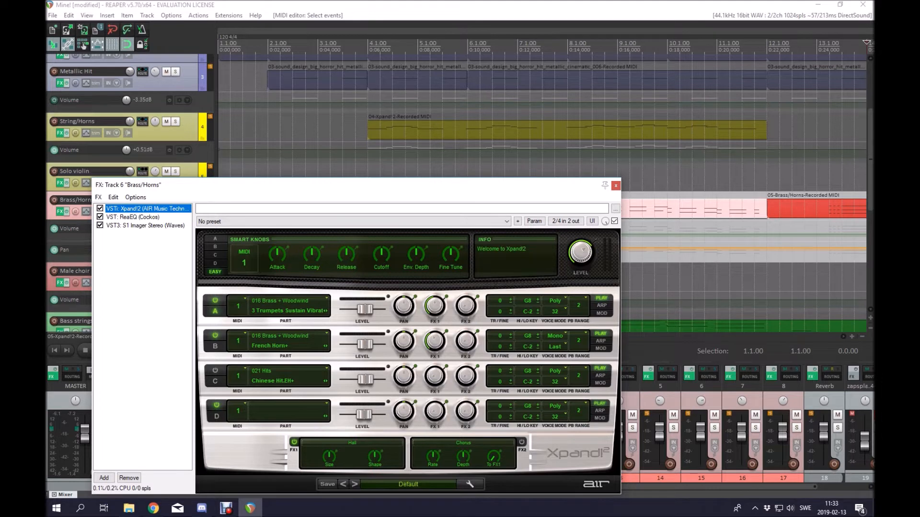
pyautogui.click(215, 336)
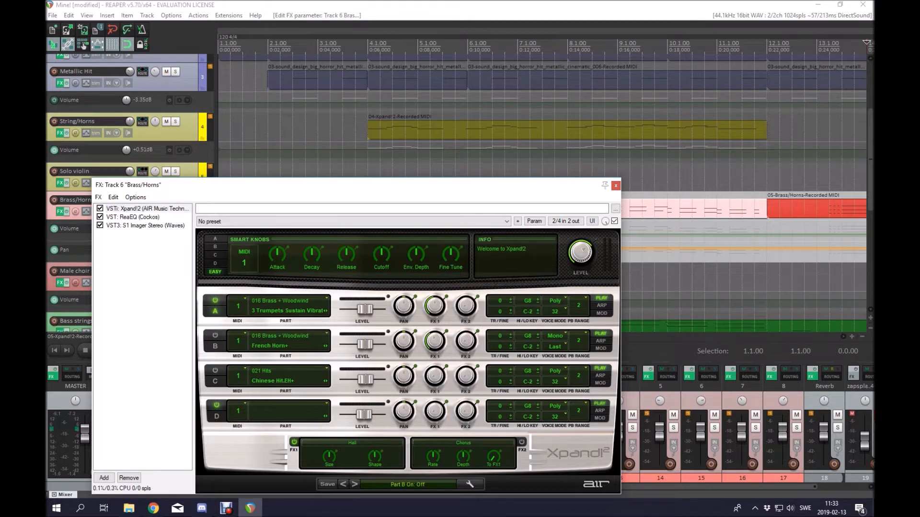
# Step: Move the effects window clear of the Brass/Horns item and briefly play the trumpet part alone from 4.1.00
pyautogui.click(281, 301)
pyautogui.press('Escape')
pyautogui.moveTo(254, 187); pyautogui.dragTo(371, 245)
pyautogui.click(383, 209)
pyautogui.press('space')
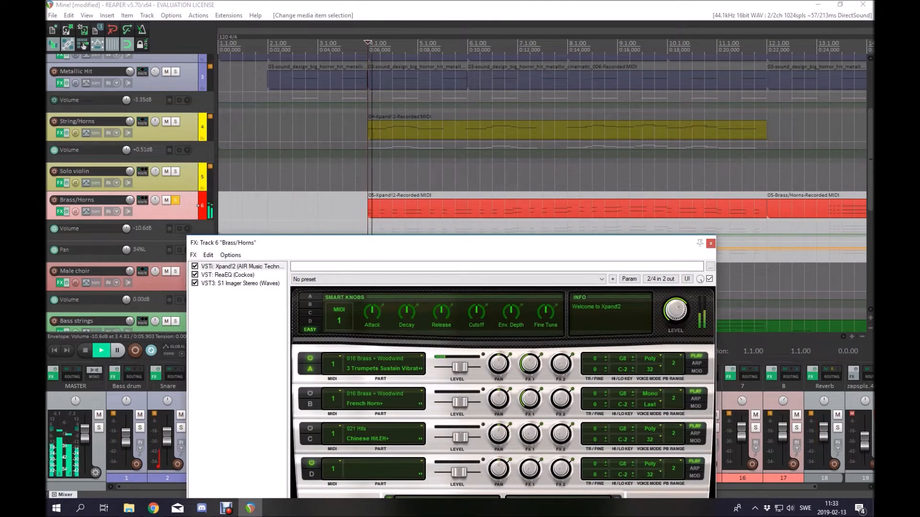
pyautogui.press('space')
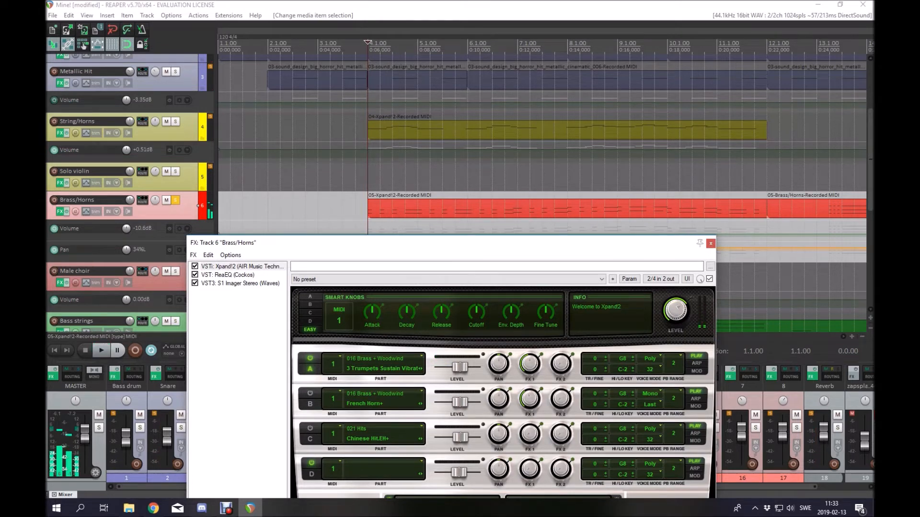
# Step: Move the effects window up, switch part B back on and play the Brass/Horns parts from 4.1.00
pyautogui.moveTo(344, 247); pyautogui.dragTo(329, 127)
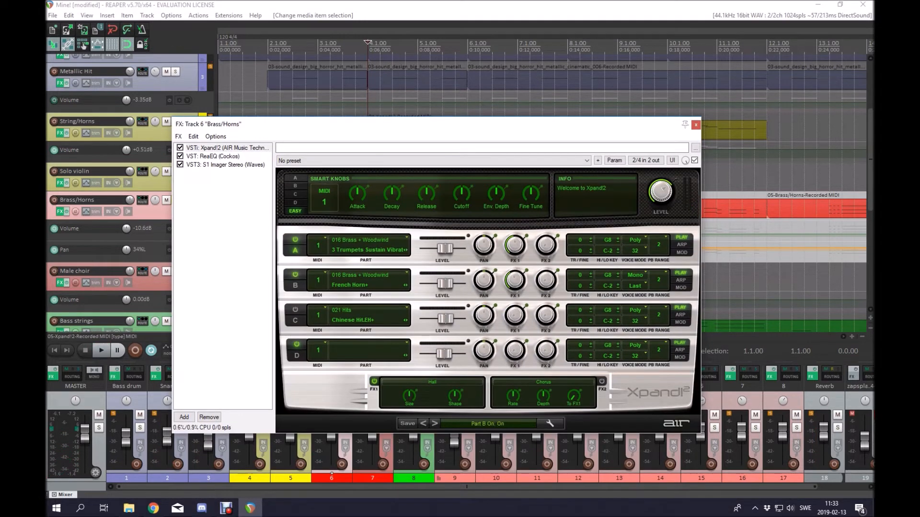
pyautogui.press('space')
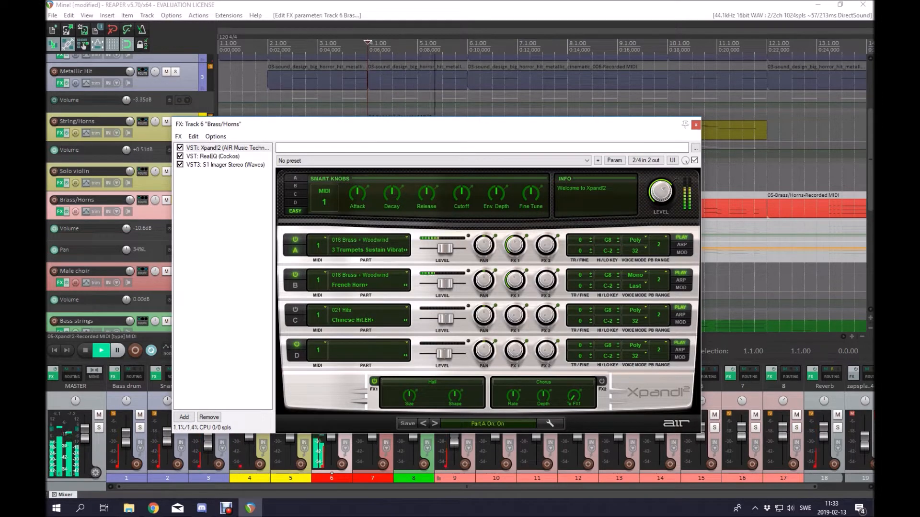
pyautogui.press('space')
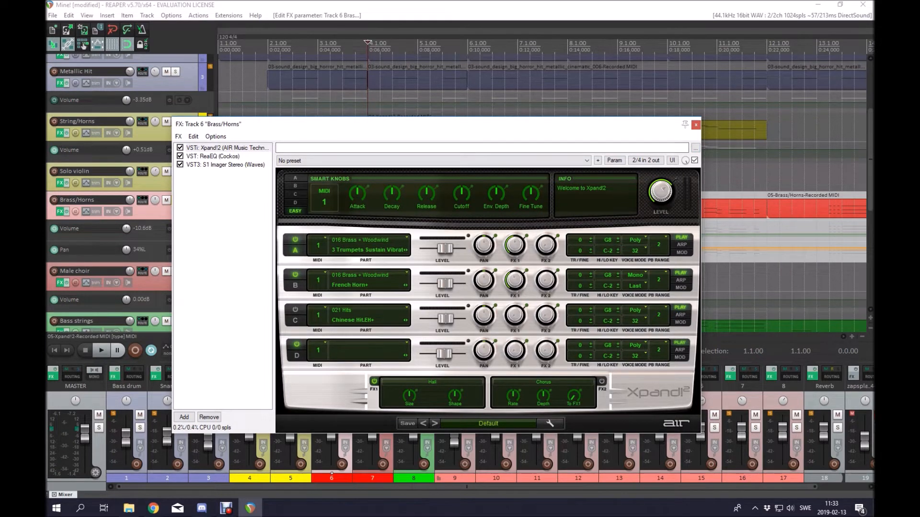
# Step: View the ReaEQ and S1 Imager Stereo settings of the Brass/Horns track and close its effects chain
pyautogui.press('Down')
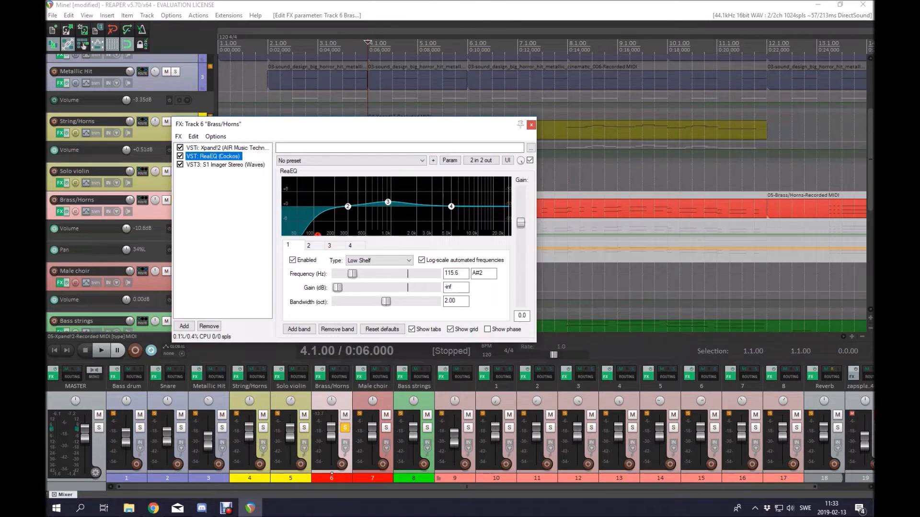
pyautogui.press('Down')
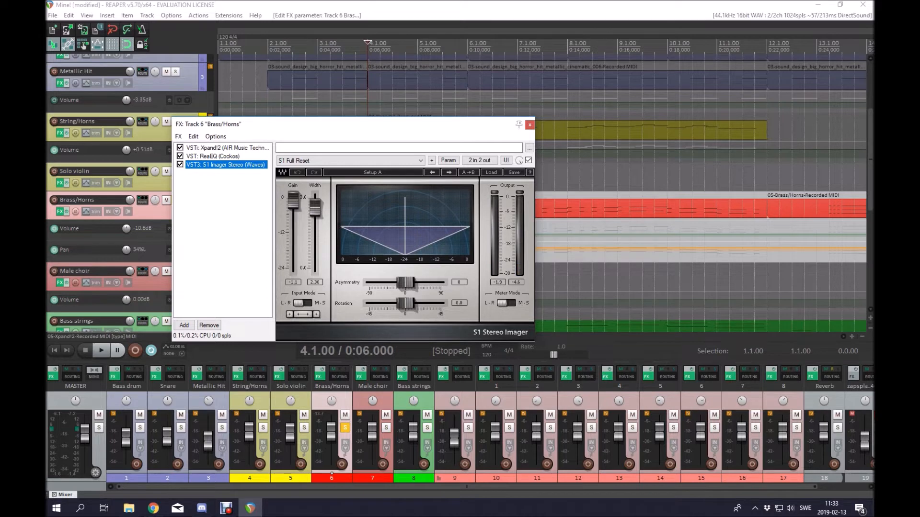
pyautogui.press('Escape')
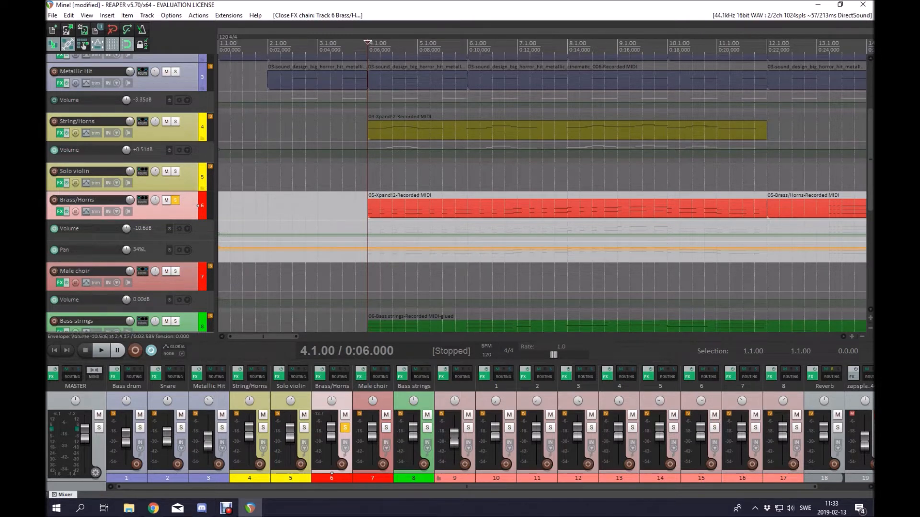
# Step: Solo String/Horns instead of Brass/Horns and play it from 4.1.00
pyautogui.click(175, 200)
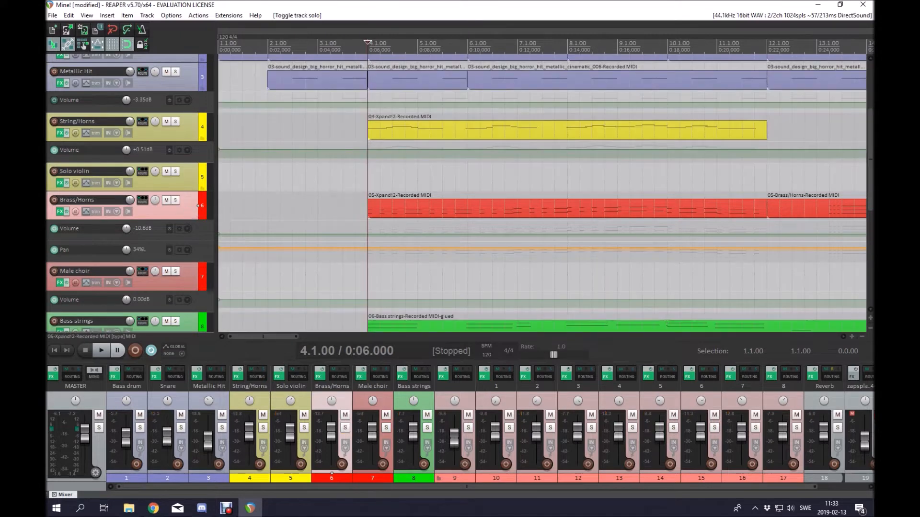
pyautogui.click(176, 121)
pyautogui.press('space')
# Step: Show the String/Horns track's Xpand!2 parts during playback, then stop, close the effects chain and unsolo the track
pyautogui.click(61, 133)
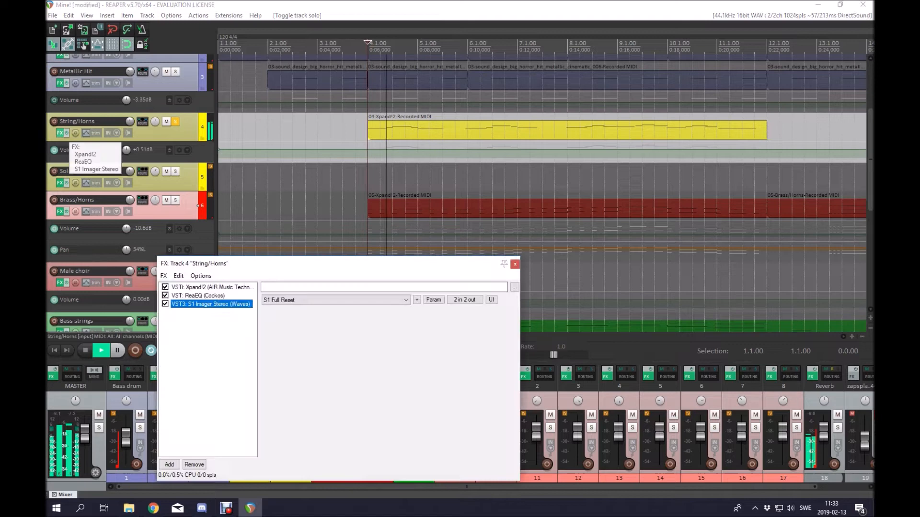
pyautogui.click(212, 288)
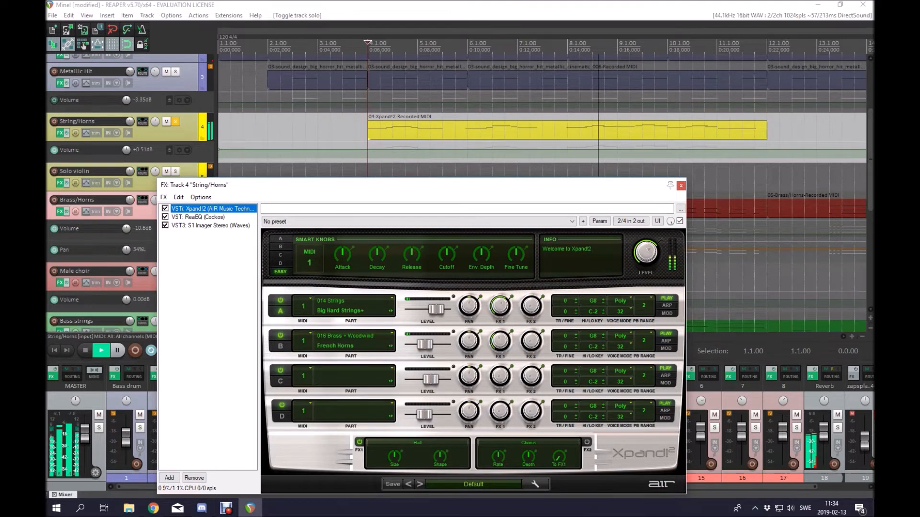
pyautogui.press('space')
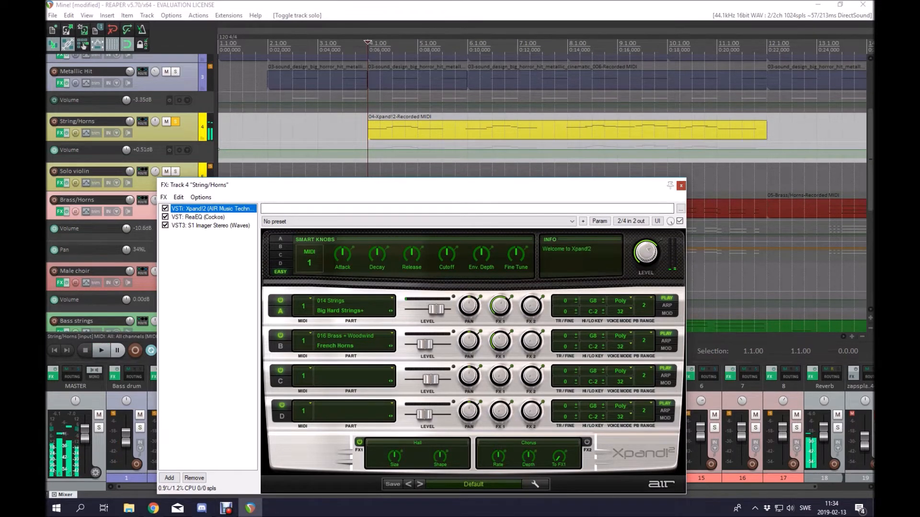
pyautogui.press('Escape')
pyautogui.click(175, 122)
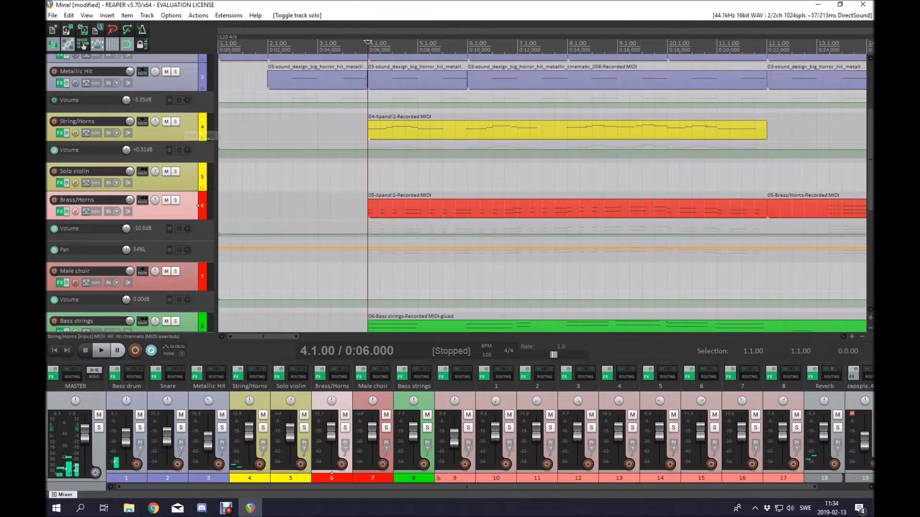
# Step: In the String/Horns effects chain, nudge ReaEQ's band 4 to a slightly lower frequency and view the S1 Imager Stereo settings
pyautogui.click(163, 134)
pyautogui.press('f')
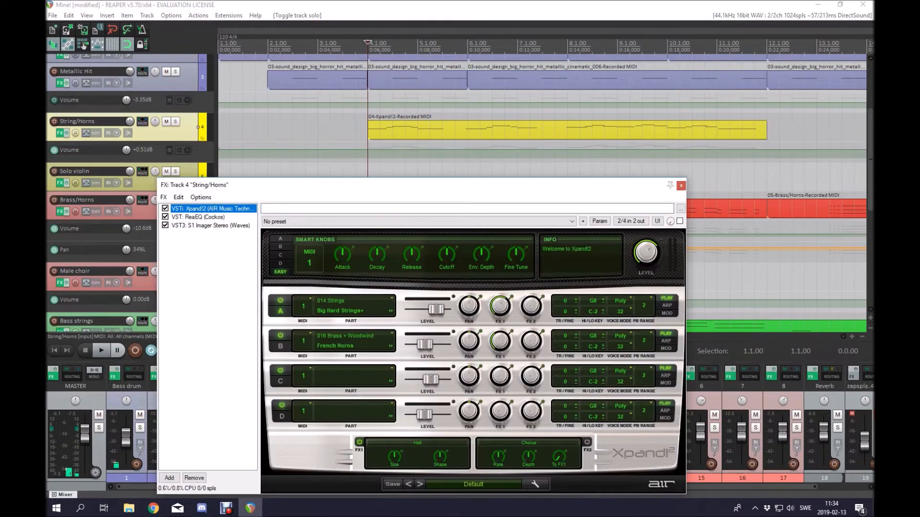
pyautogui.press('Down')
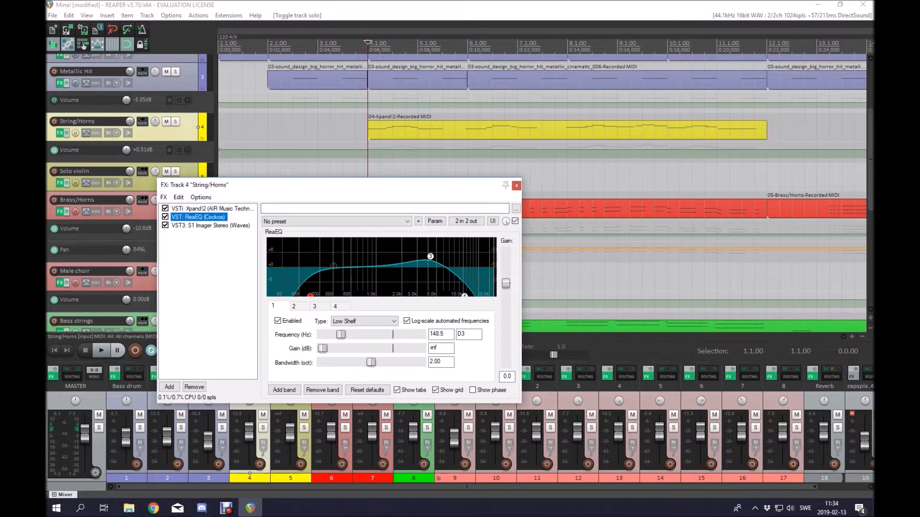
pyautogui.moveTo(464, 296); pyautogui.dragTo(462, 296)
pyautogui.click(210, 226)
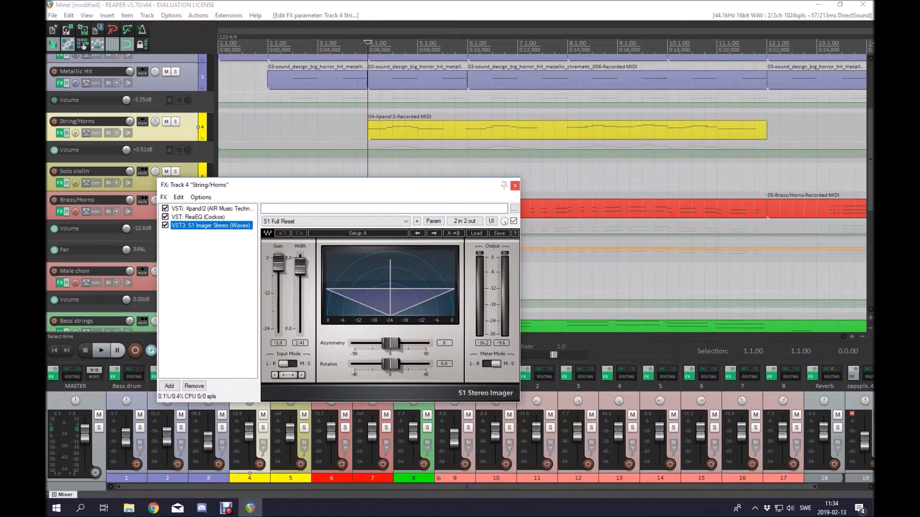
pyautogui.press('Escape')
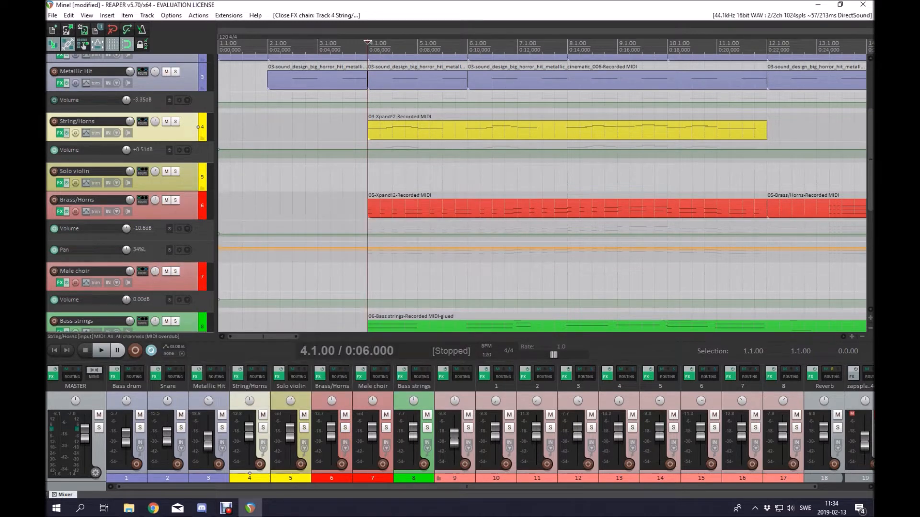
# Step: Play the project from 4.1.00 and solo the Bass strings track
pyautogui.scroll(-3, 541, 191)
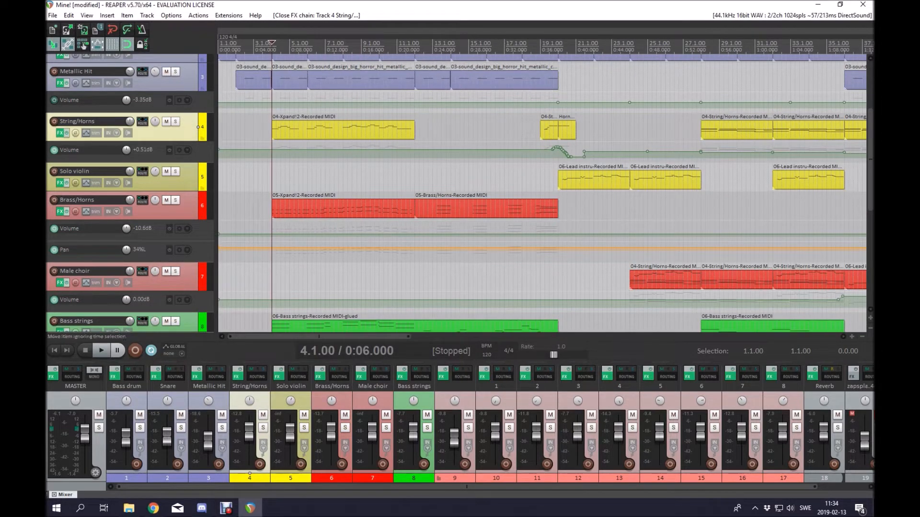
pyautogui.scroll(-4, 541, 191)
pyautogui.press('space')
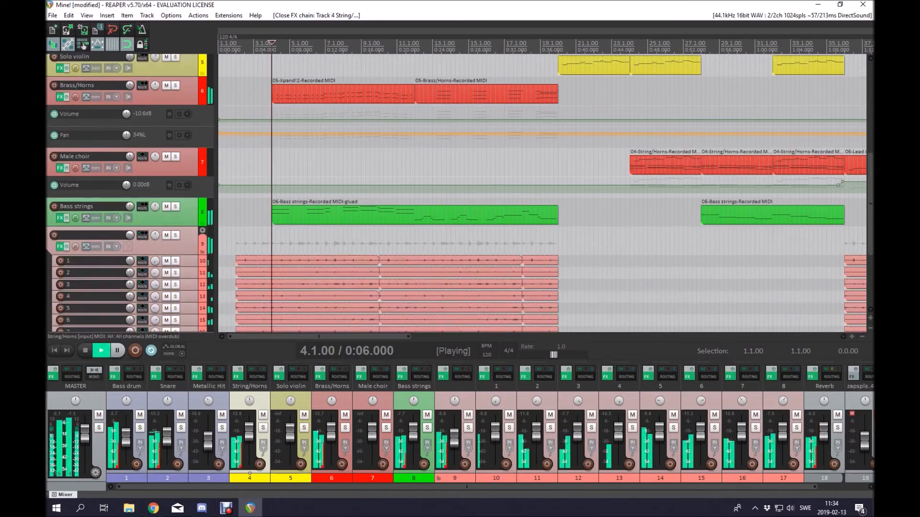
pyautogui.click(175, 206)
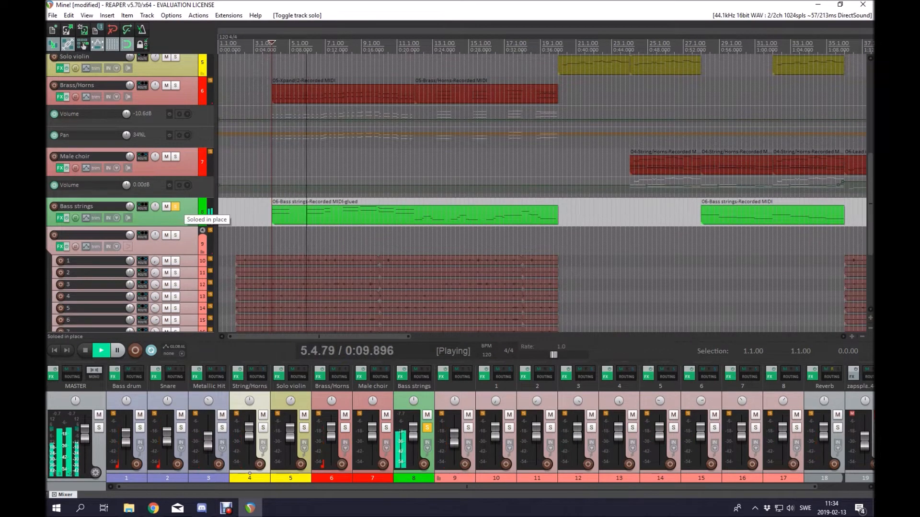
# Step: Stop playback, unsolo the Bass strings track and select its first MIDI item
pyautogui.press('space')
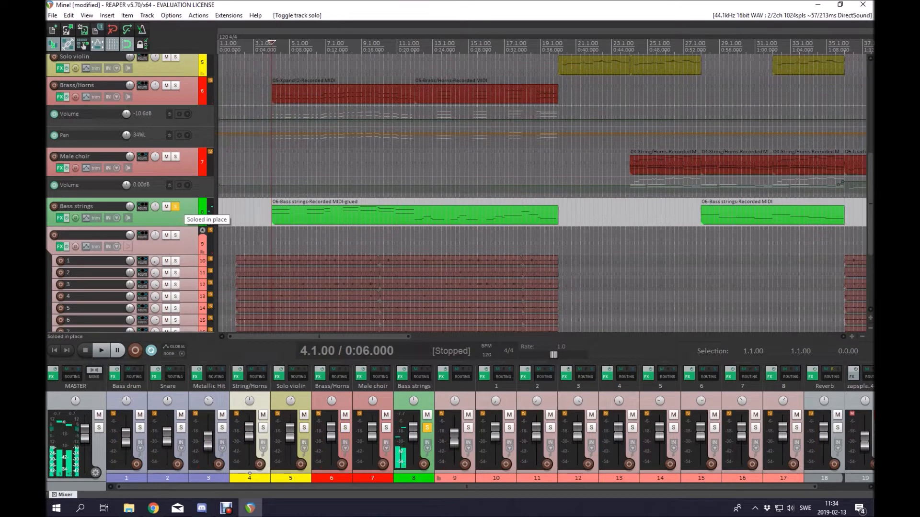
pyautogui.click(176, 206)
pyautogui.click(274, 207)
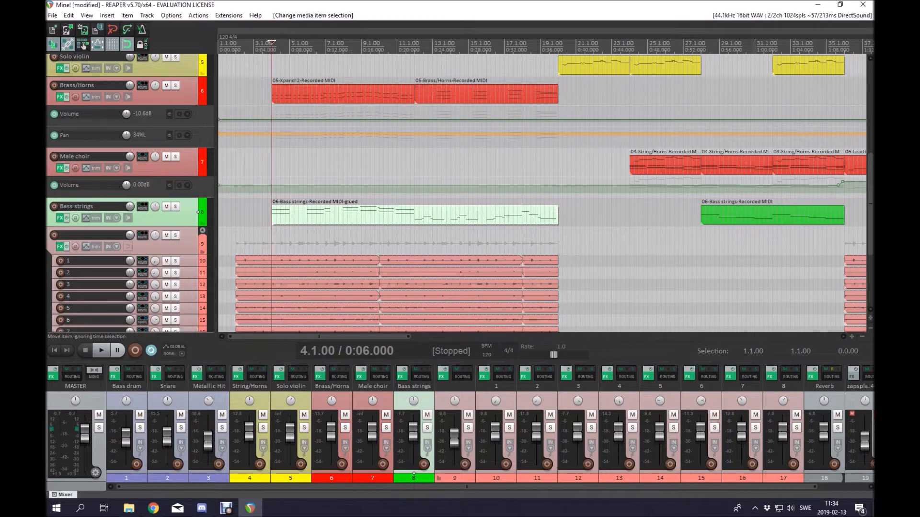
# Step: Play the full mix from 4.1.00 without any solo, viewing the tracks during playback, and stop
pyautogui.scroll(6, 128, 162)
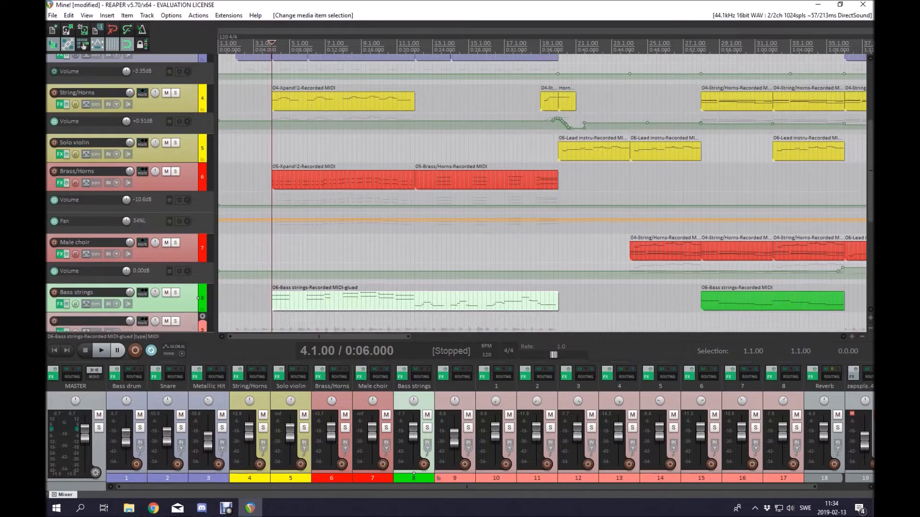
pyautogui.press('space')
pyautogui.scroll(-7, 541, 192)
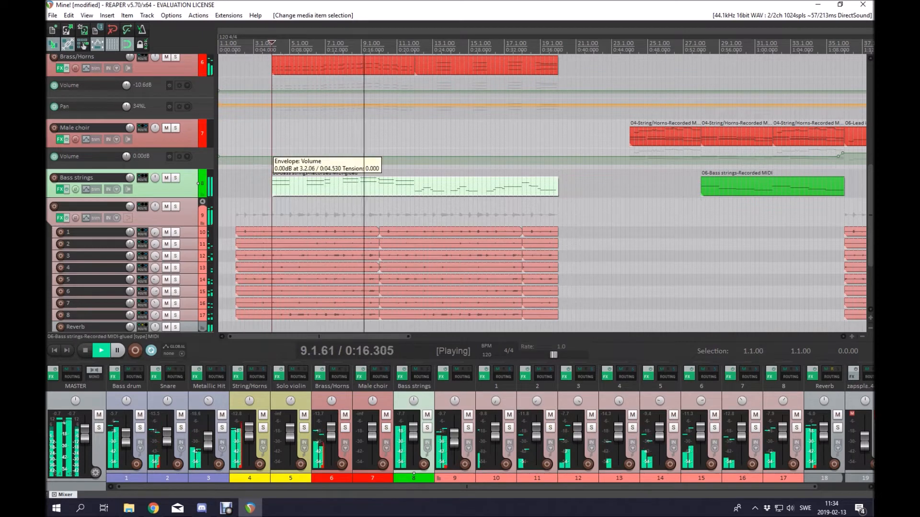
pyautogui.scroll(3, 288, 187)
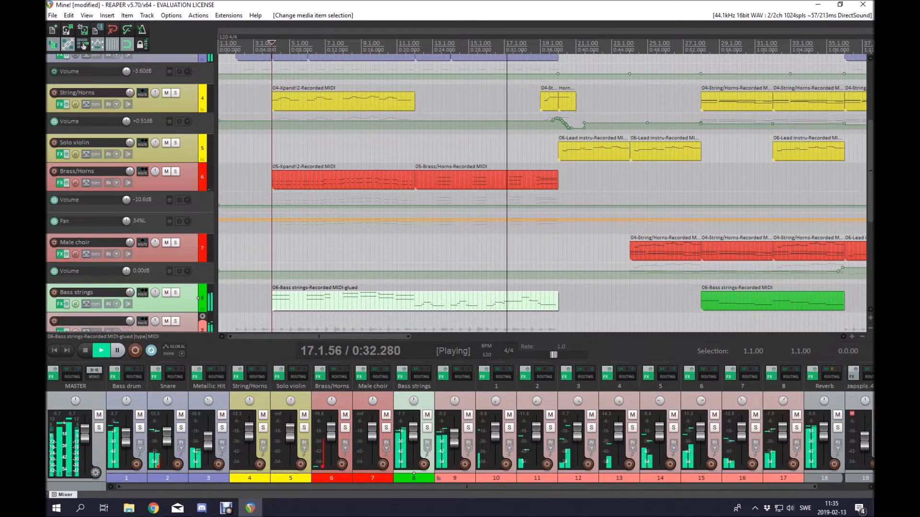
pyautogui.press('space')
pyautogui.scroll(-3, 173, 213)
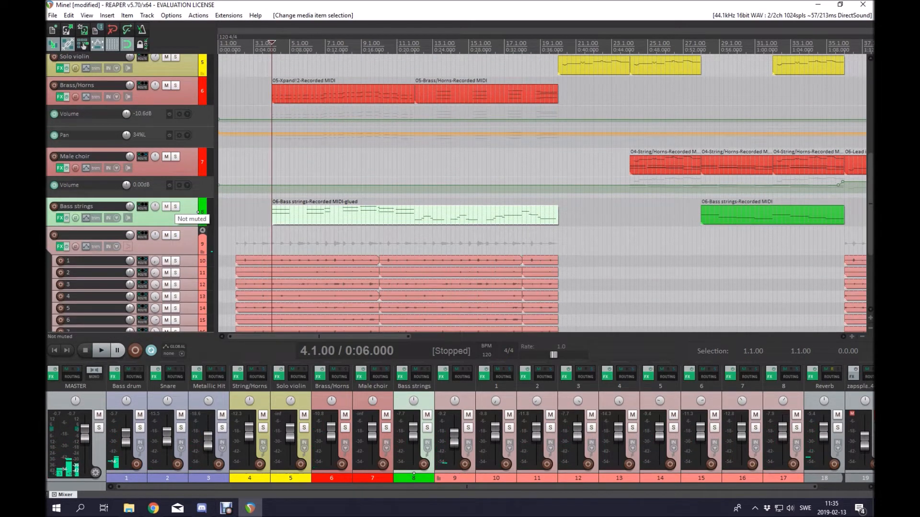
# Step: Place the edit cursor at 9.4.00 and solo the Bass strings track again
pyautogui.click(198, 244)
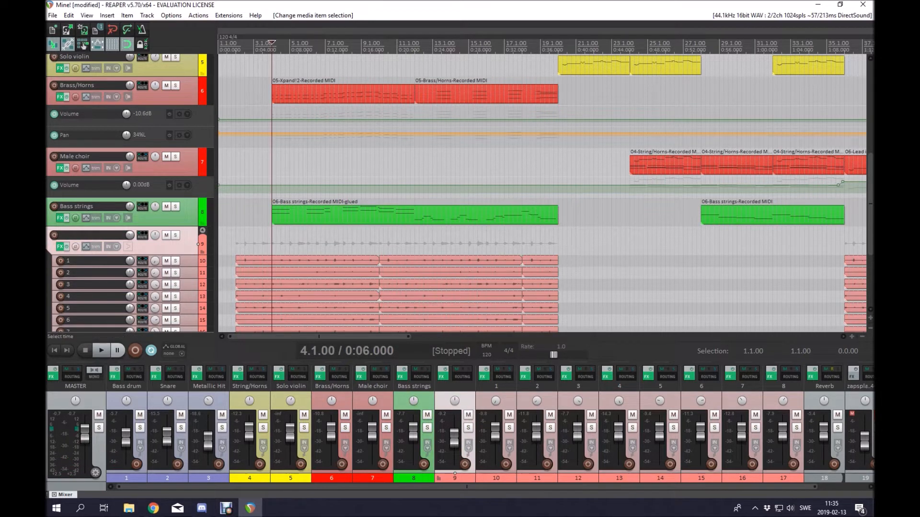
pyautogui.click(374, 242)
pyautogui.scroll(5, 367, 144)
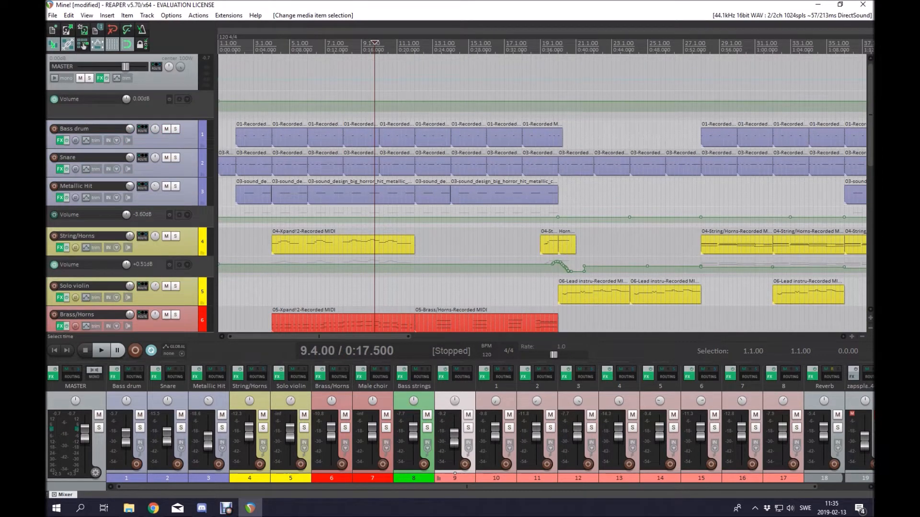
pyautogui.scroll(-6, 541, 192)
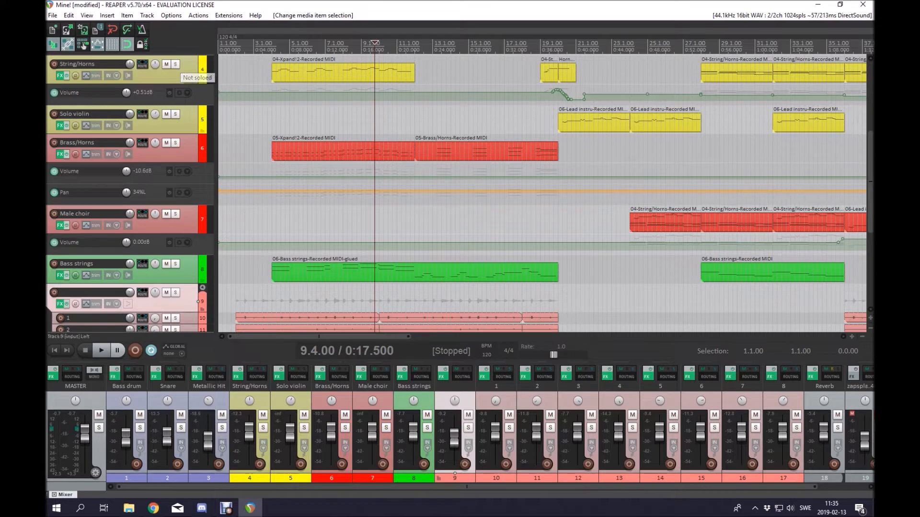
pyautogui.click(175, 264)
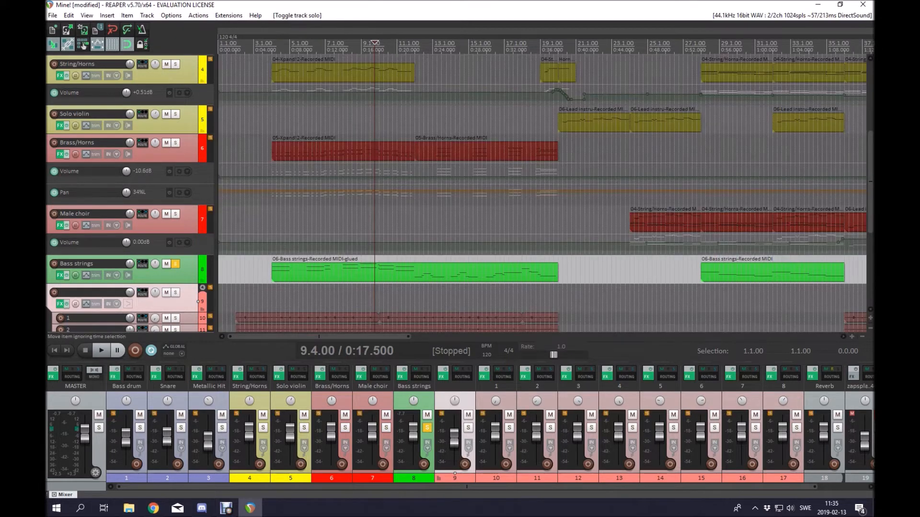
# Step: Play the soloed Bass strings from bar 12, open its glued MIDI item in the MIDI editor, and stop playback
pyautogui.click(411, 272)
pyautogui.scroll(3, 410, 272)
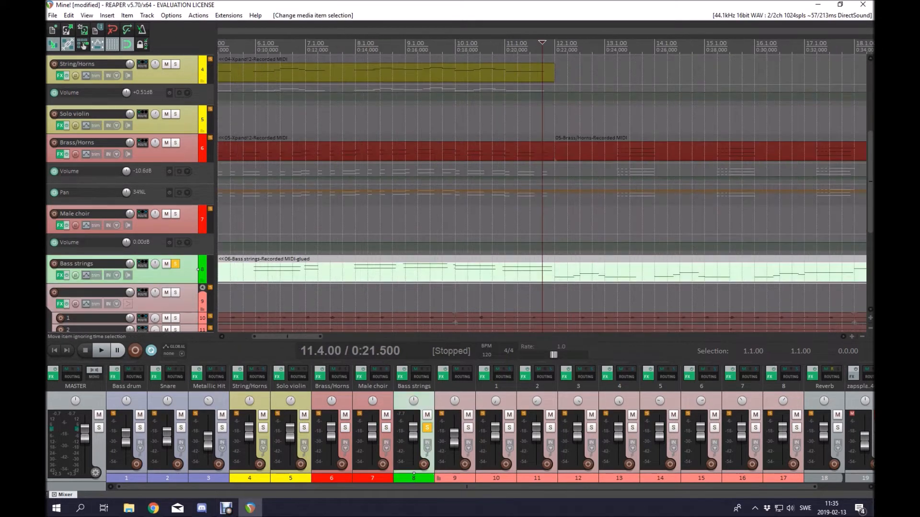
pyautogui.click(554, 271)
pyautogui.press('space')
pyautogui.doubleClick(566, 269)
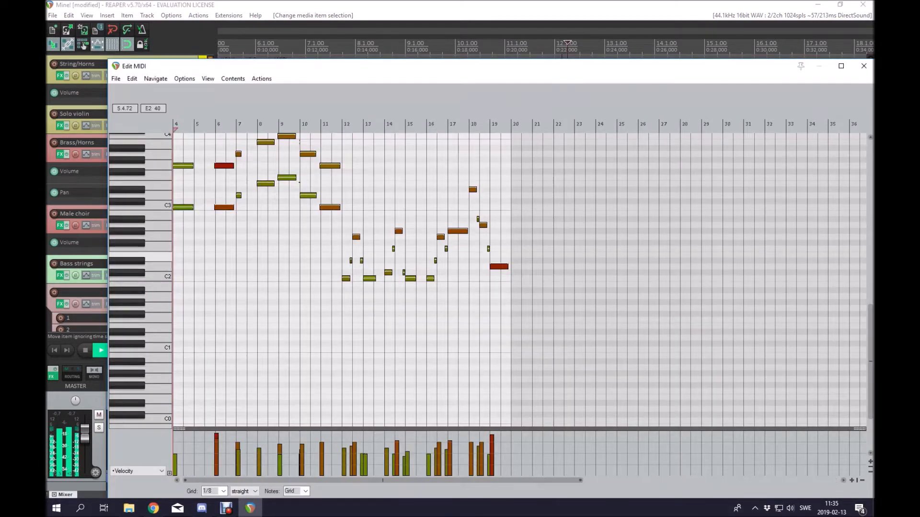
pyautogui.hscroll(2, 657, 296)
pyautogui.press('space')
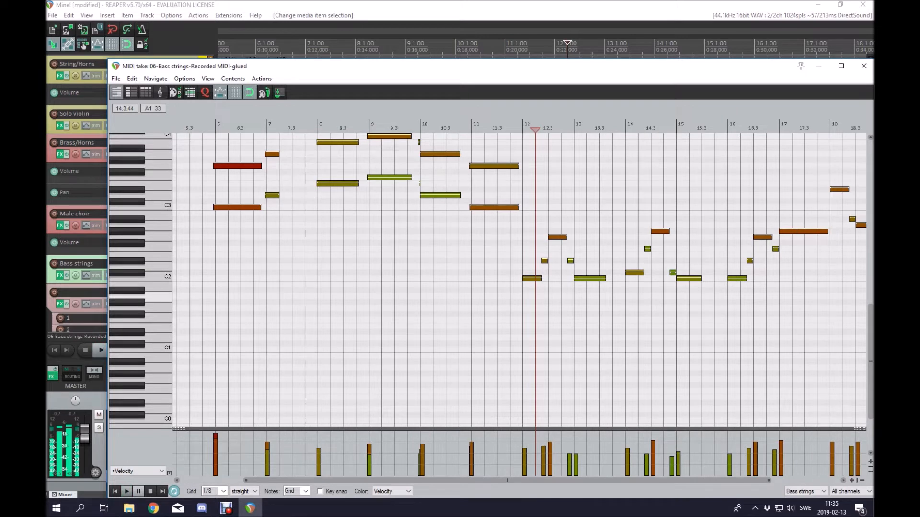
# Step: Place the cursor at bar 12 in the MIDI editor, sound the bar's first two notes, and play the phrase from there
pyautogui.click(656, 296)
pyautogui.scroll(3, 656, 296)
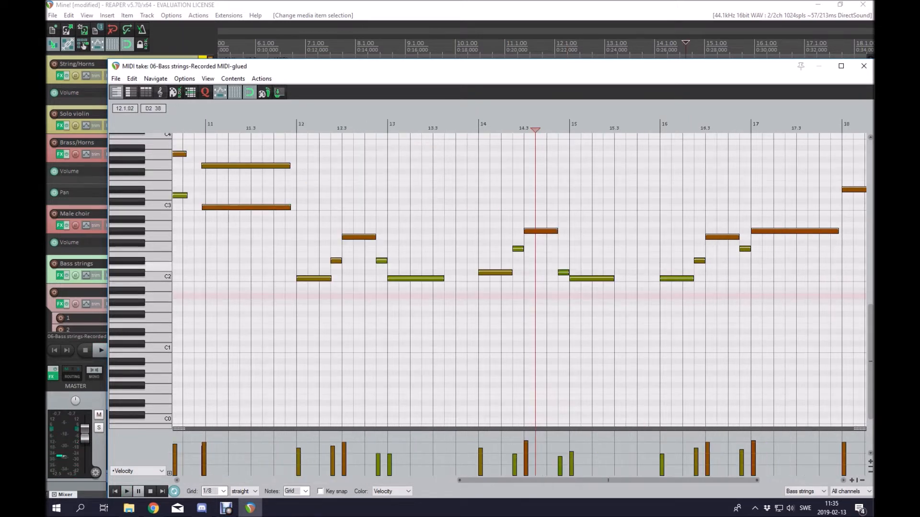
pyautogui.click(298, 261)
pyautogui.click(306, 278)
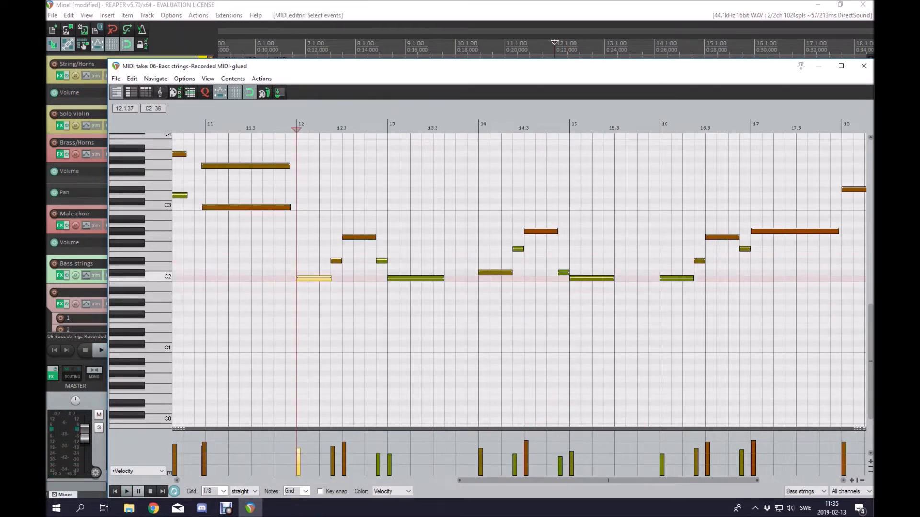
pyautogui.click(335, 261)
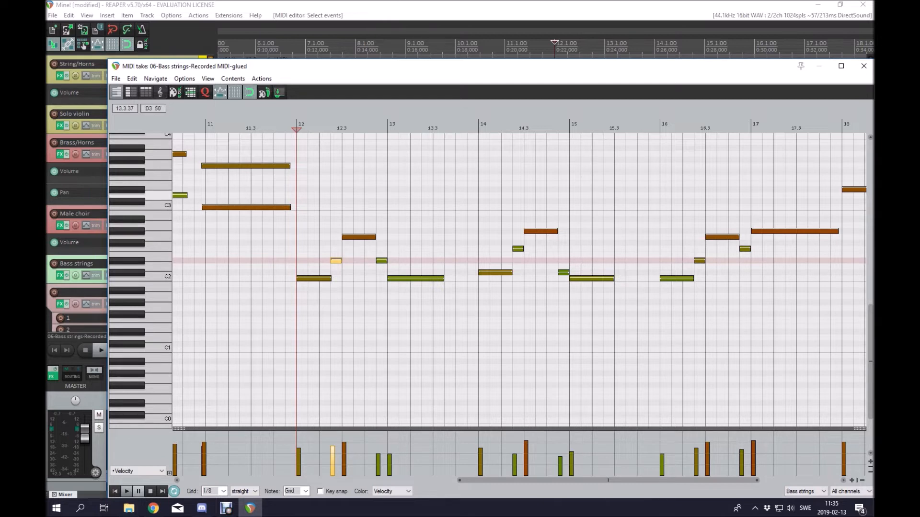
pyautogui.press('space')
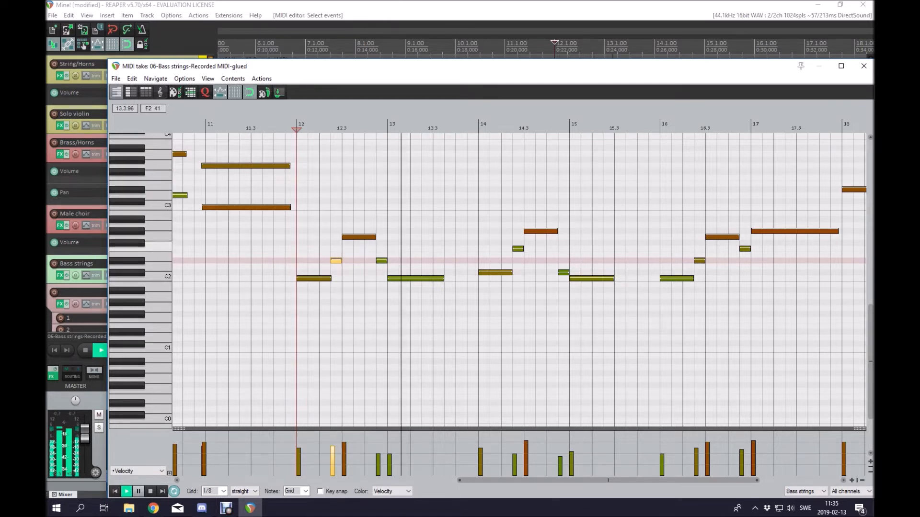
pyautogui.press('space')
# Step: Place the cursor at bar 14 and sound that bar's first three notes in turn
pyautogui.click(489, 225)
pyautogui.scroll(3, 454, 225)
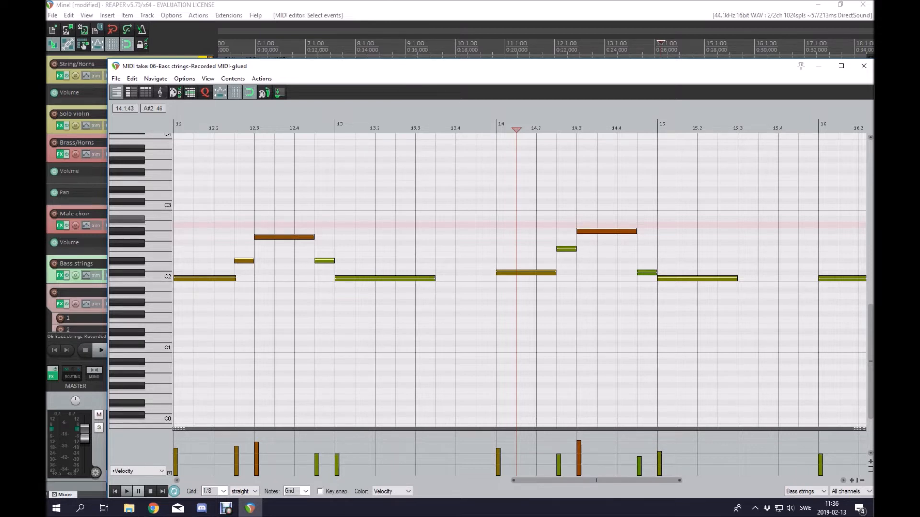
pyautogui.click(497, 214)
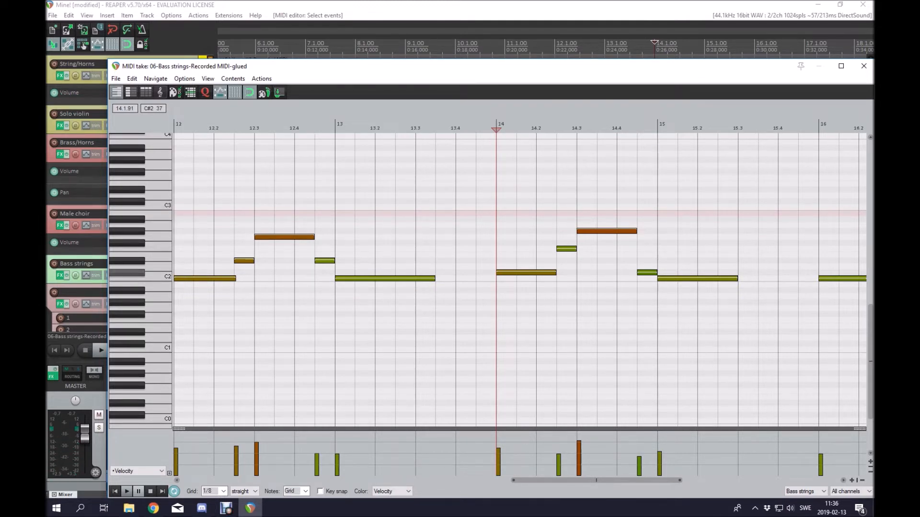
pyautogui.click(533, 273)
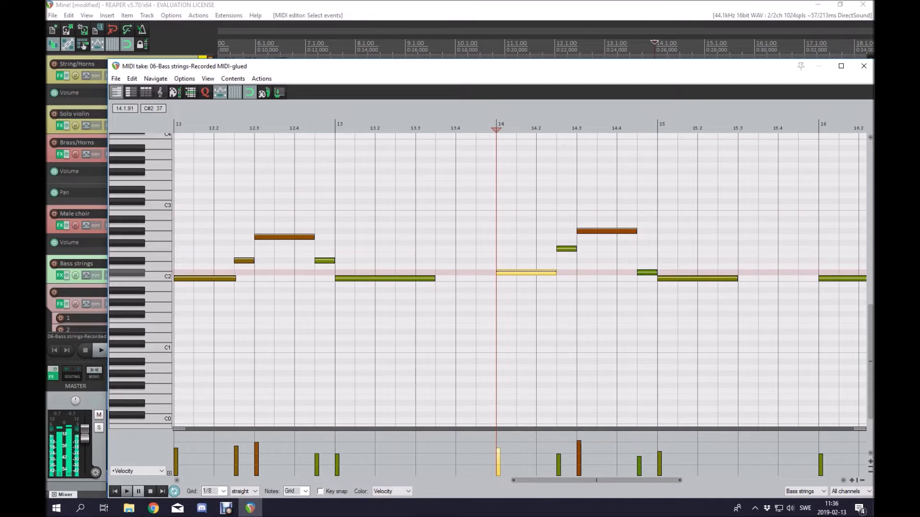
pyautogui.click(566, 249)
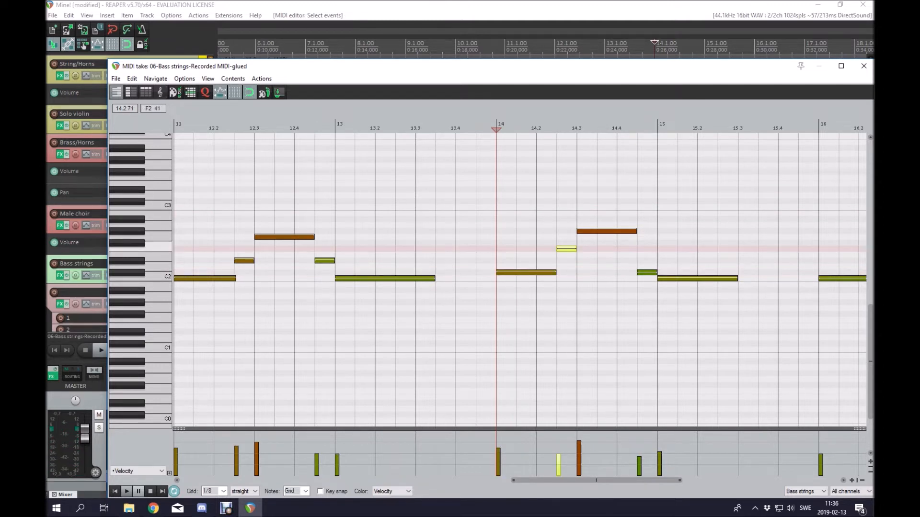
pyautogui.click(597, 231)
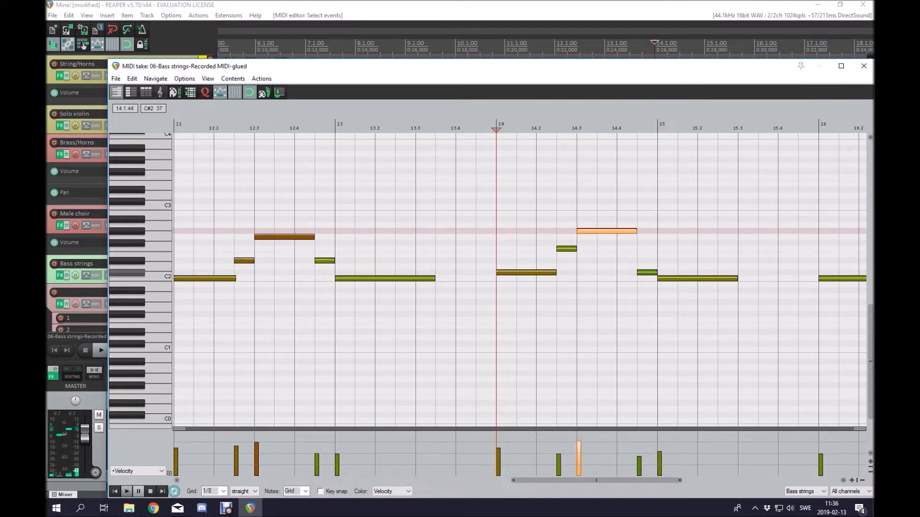
# Step: Sound bar 14's opening notes once more and play the phrase from bar 14, then stop
pyautogui.click(514, 273)
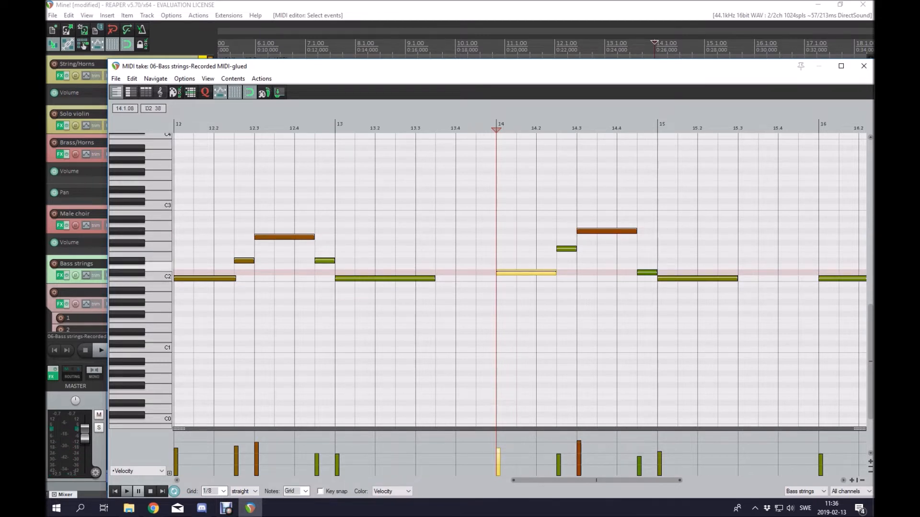
pyautogui.click(506, 267)
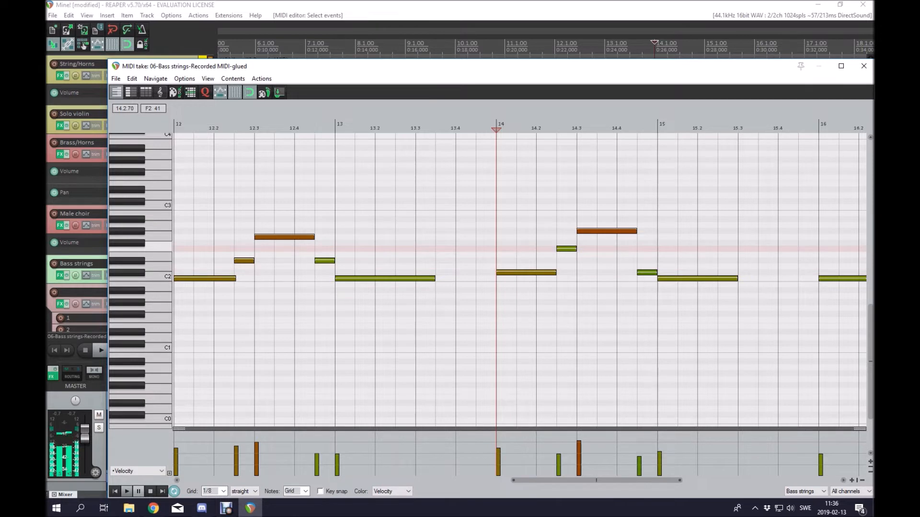
pyautogui.click(589, 231)
pyautogui.click(495, 243)
pyautogui.press('space')
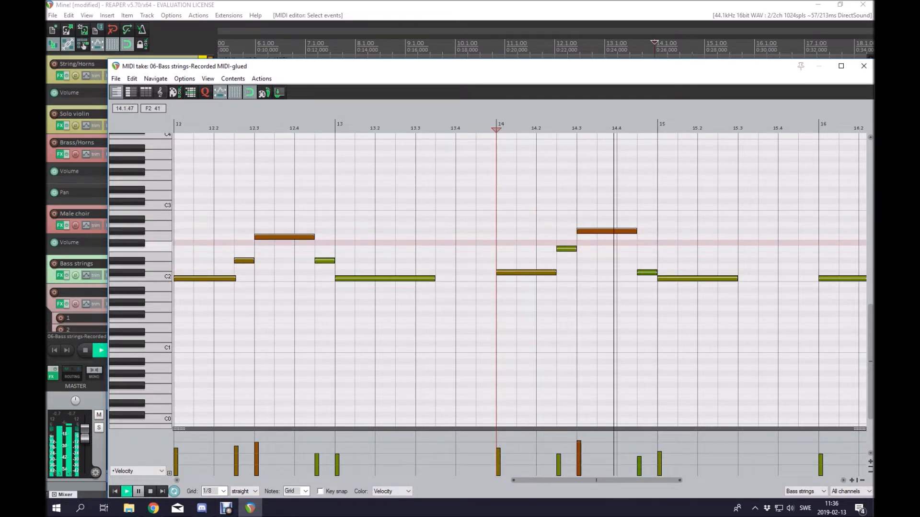
pyautogui.press('space')
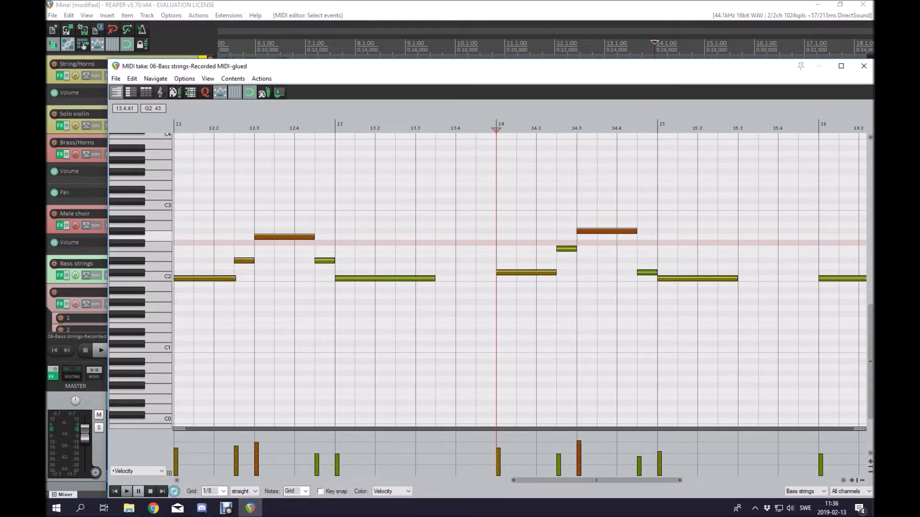
# Step: Play from the end of bar 13's long C2 note, stop, and sound bar 15's C2 and the C#2 before it
pyautogui.click(437, 236)
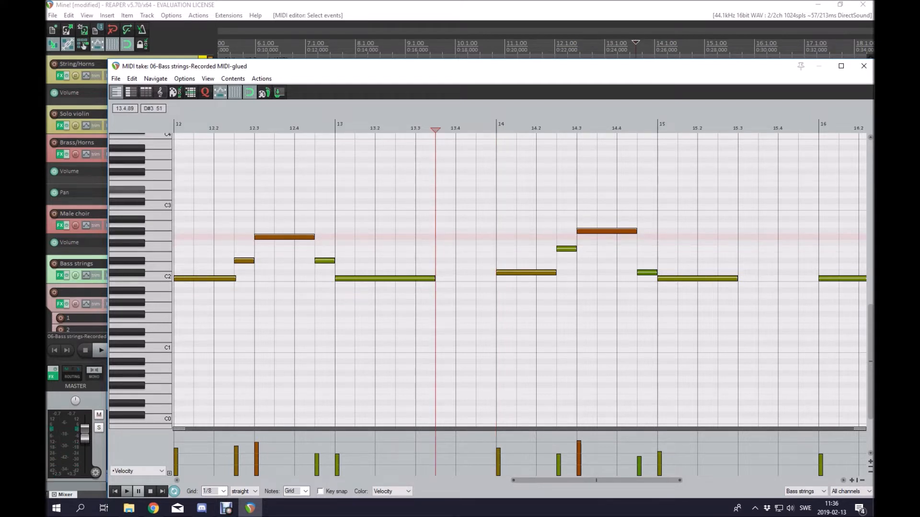
pyautogui.press('space')
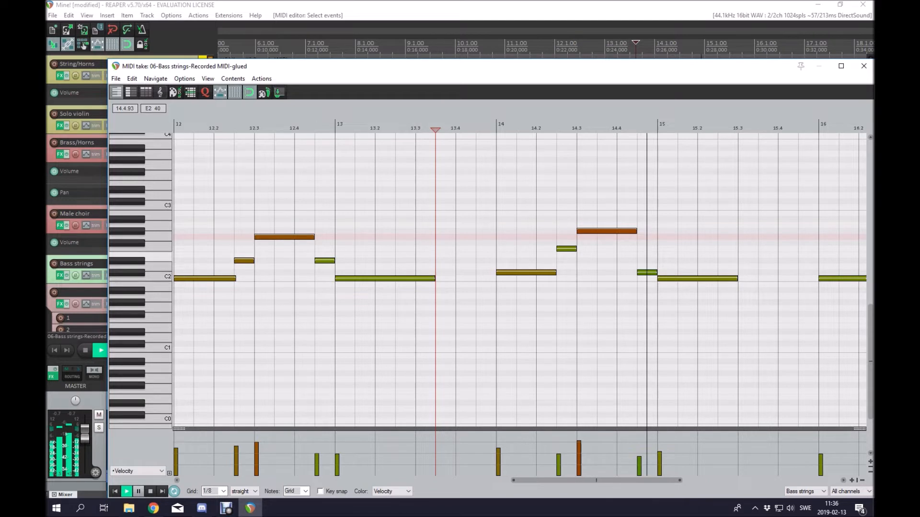
pyautogui.press('space')
pyautogui.click(665, 278)
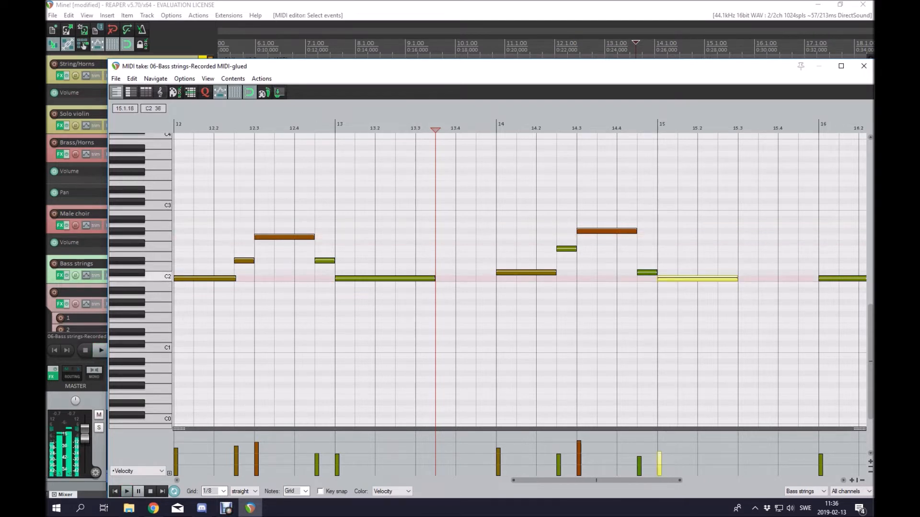
pyautogui.click(646, 273)
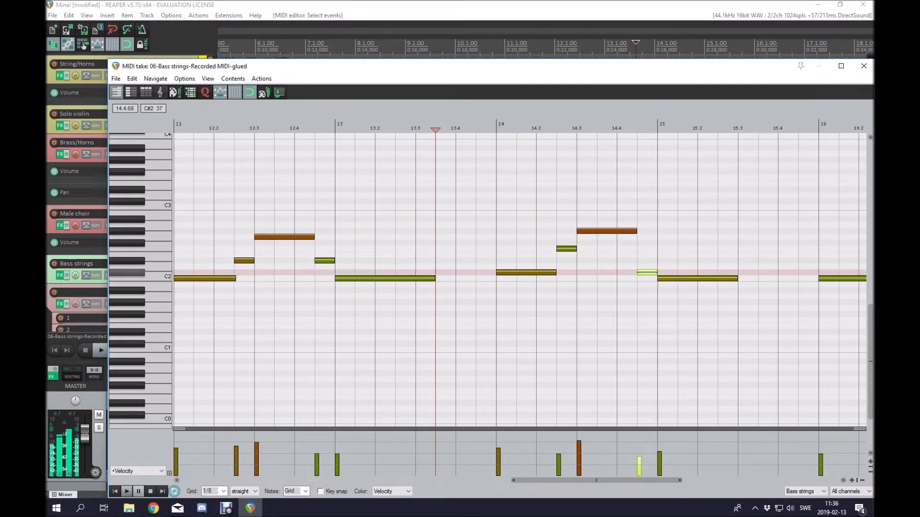
# Step: Play the bass phrase from bar 16, stop, and sound the short F2 note just before bar 17
pyautogui.press('space')
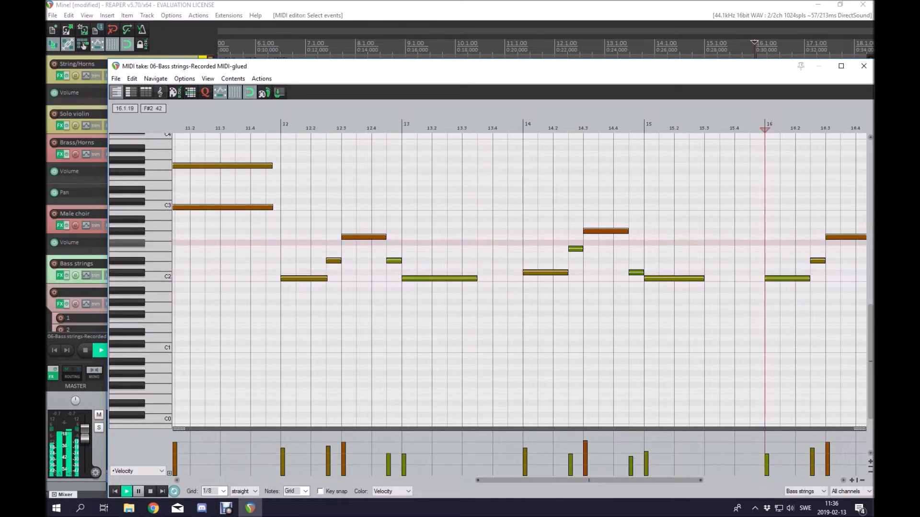
pyautogui.press('=')
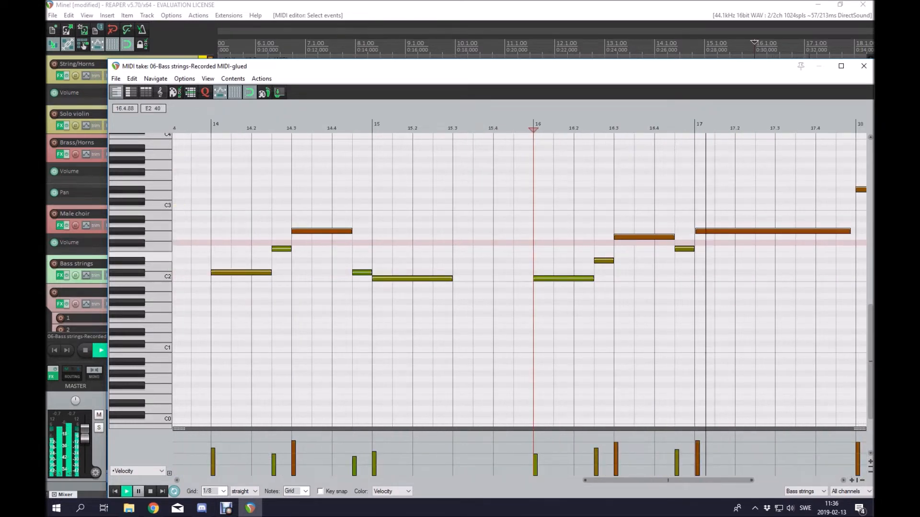
pyautogui.press('space')
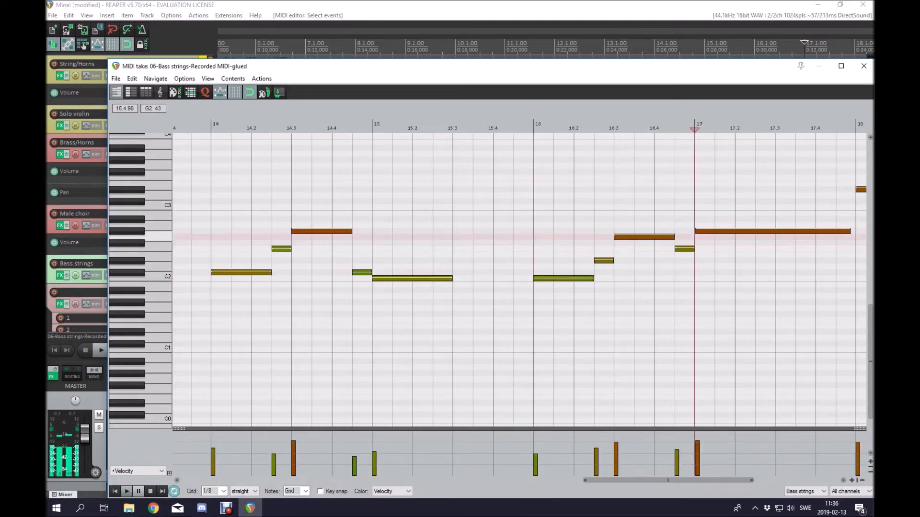
pyautogui.press('pageup')
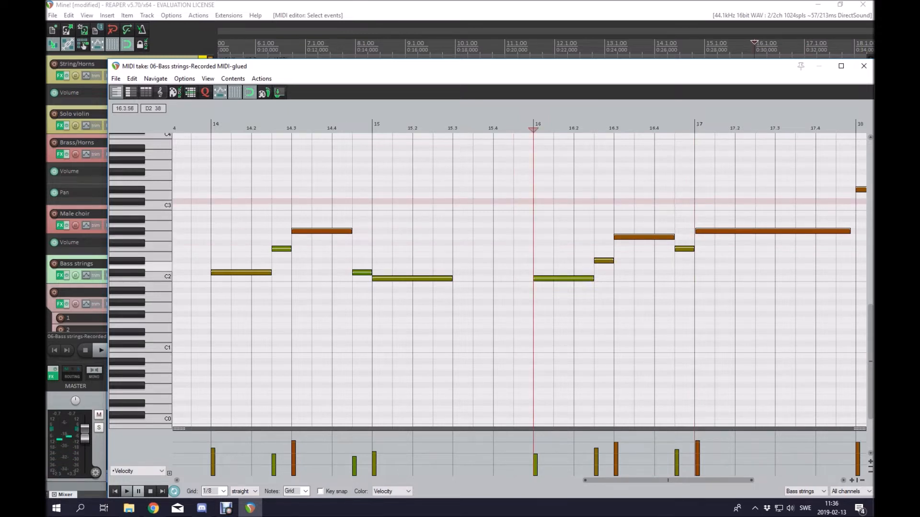
pyautogui.click(684, 248)
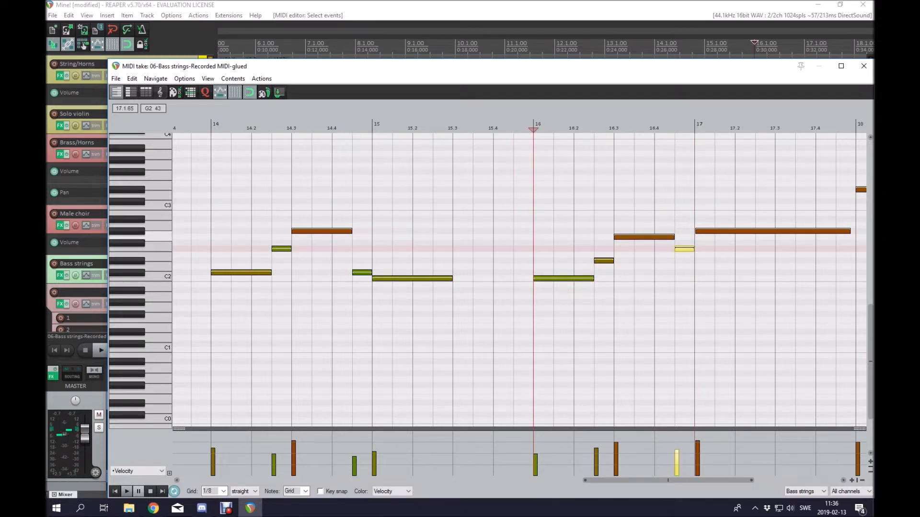
# Step: Sound bar 17's long G#2 note, play from the short F2 note just before it, and stop
pyautogui.click(715, 231)
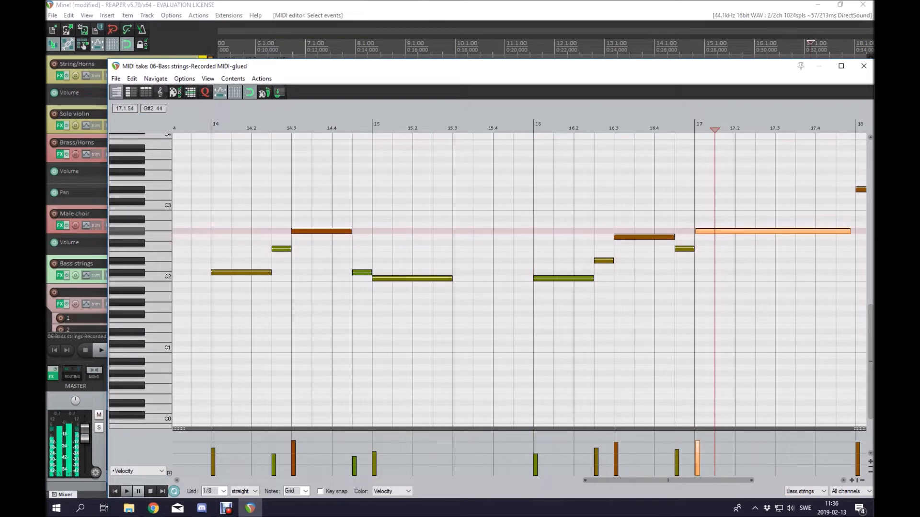
pyautogui.hscroll(3, 519, 280)
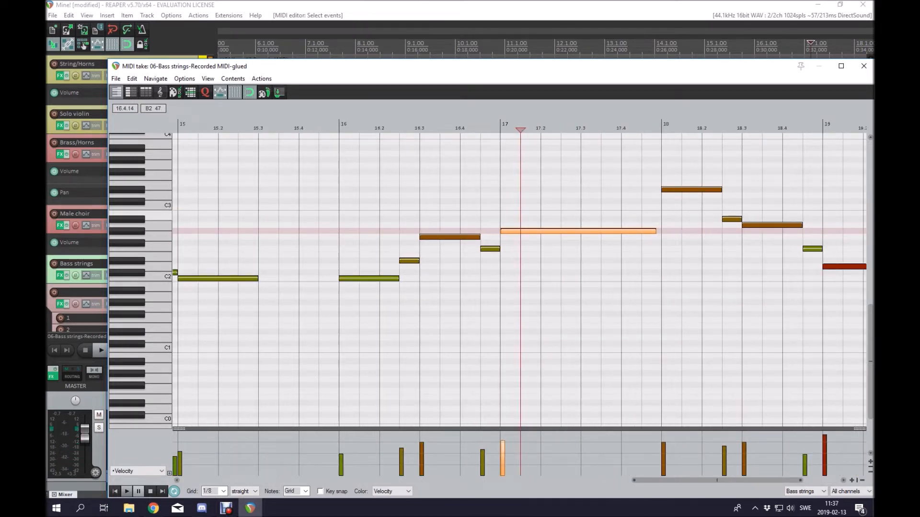
pyautogui.click(480, 207)
pyautogui.press('space')
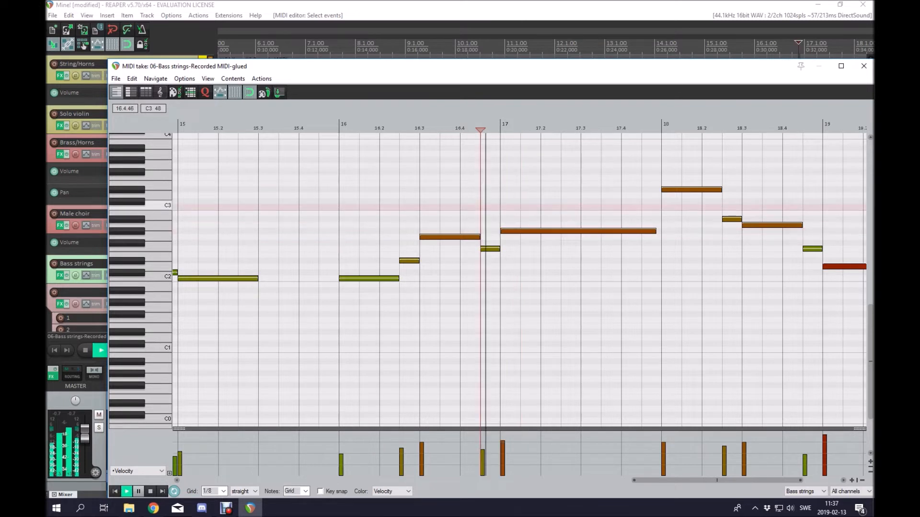
pyautogui.scroll(-2, 614, 202)
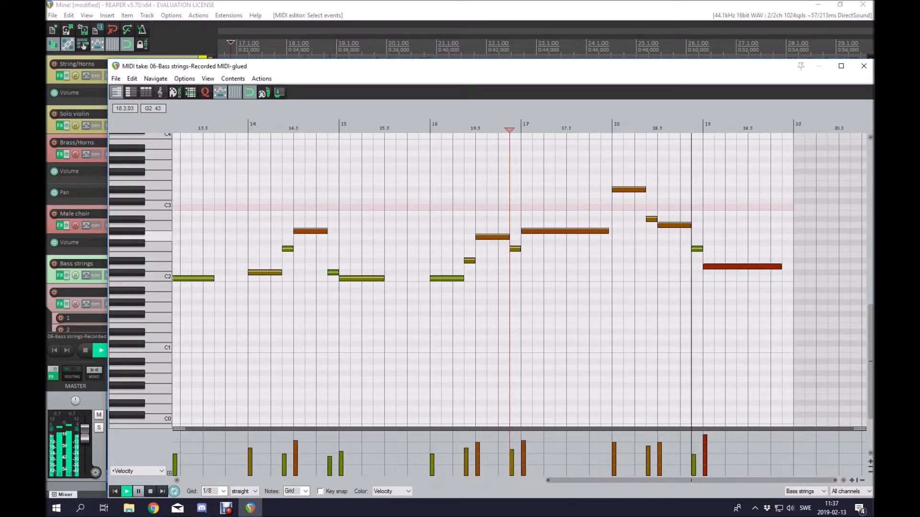
pyautogui.press('space')
# Step: Place the cursor at bar 18, sound that bar's first note, and move the MIDI editor window slightly up
pyautogui.click(613, 218)
pyautogui.click(630, 189)
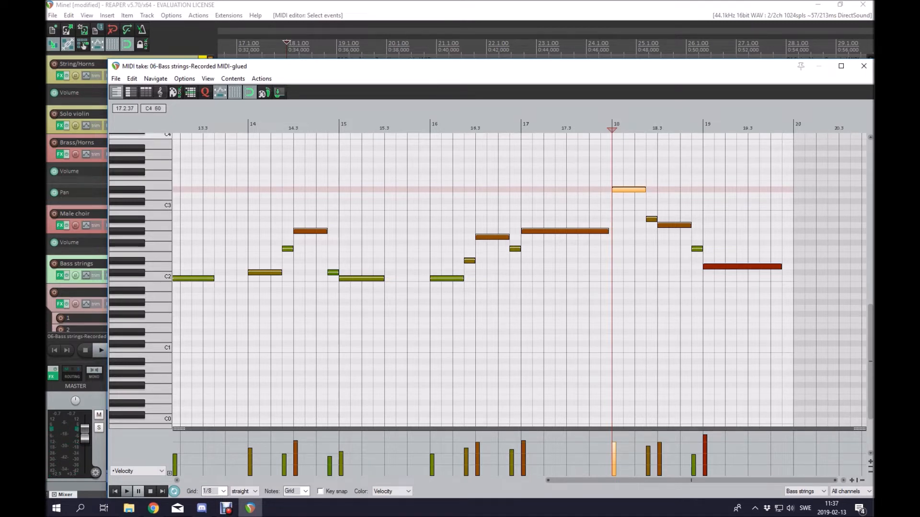
pyautogui.moveTo(439, 65); pyautogui.dragTo(434, 36)
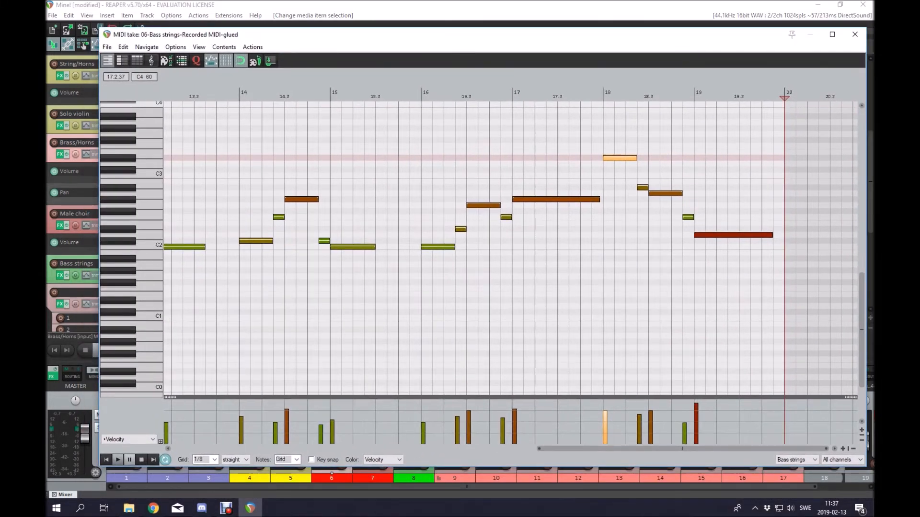
# Step: Play from bar 18, stop, and compare that bar's D#3 and long A2 notes by sounding them
pyautogui.click(603, 128)
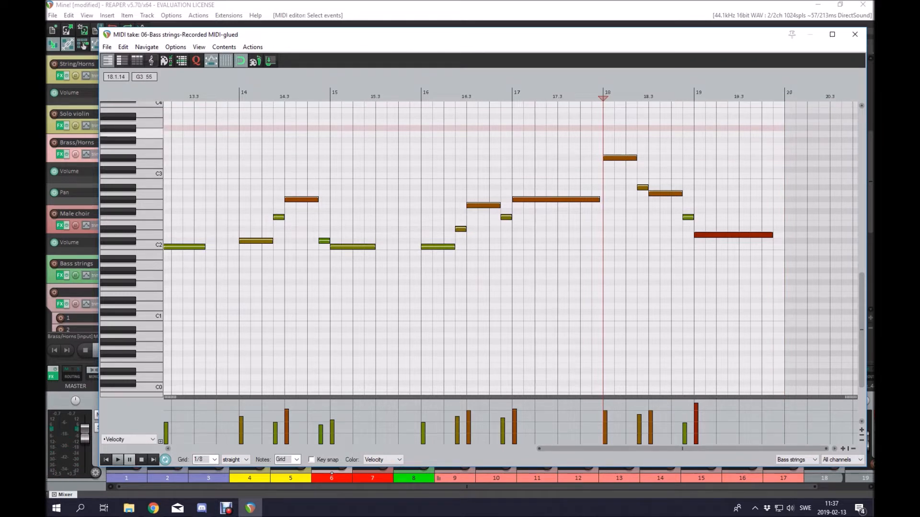
pyautogui.press('space')
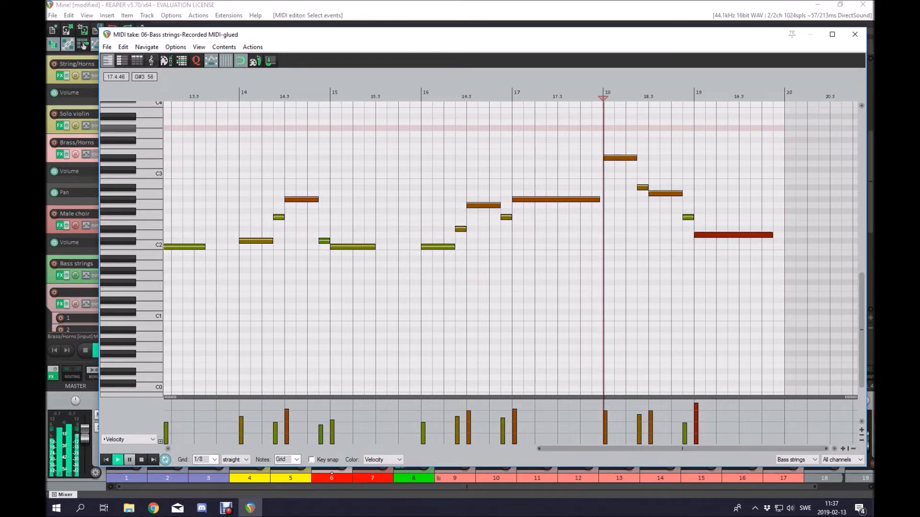
pyautogui.click(656, 193)
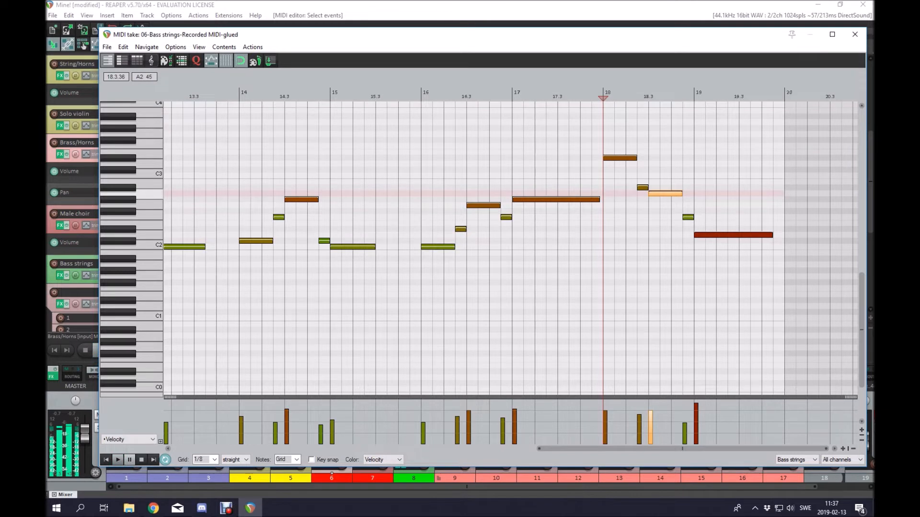
pyautogui.click(622, 159)
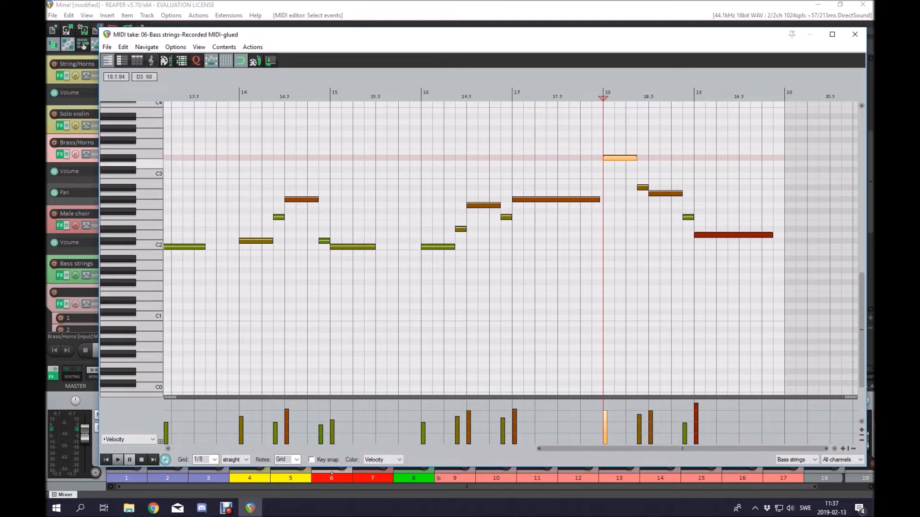
pyautogui.click(658, 193)
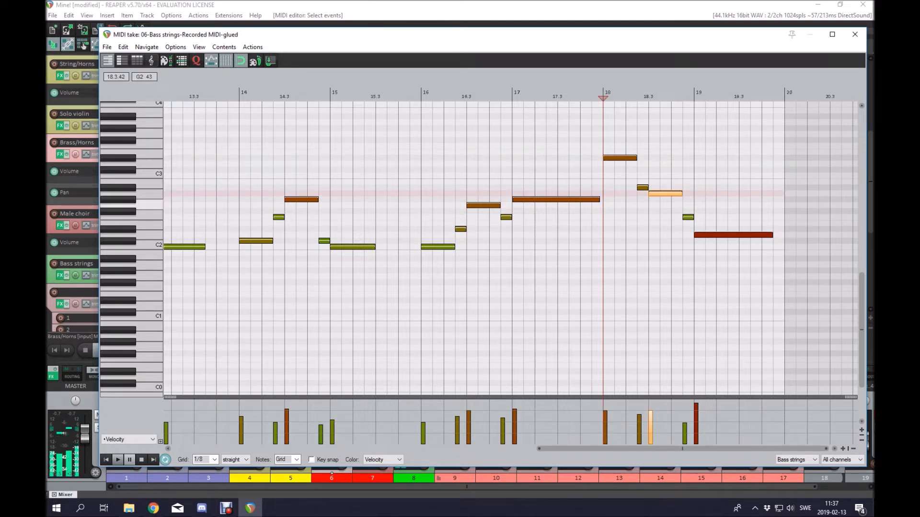
# Step: Place the cursor at 18.3, sound the short F2 and bar 19's long D2, and play the closing phrase
pyautogui.click(649, 211)
pyautogui.scroll(2, 649, 212)
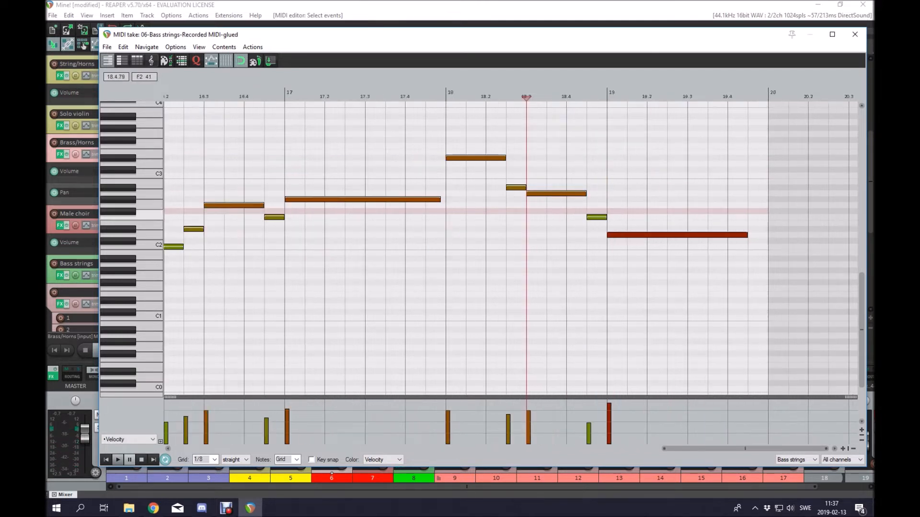
pyautogui.click(600, 217)
pyautogui.click(618, 234)
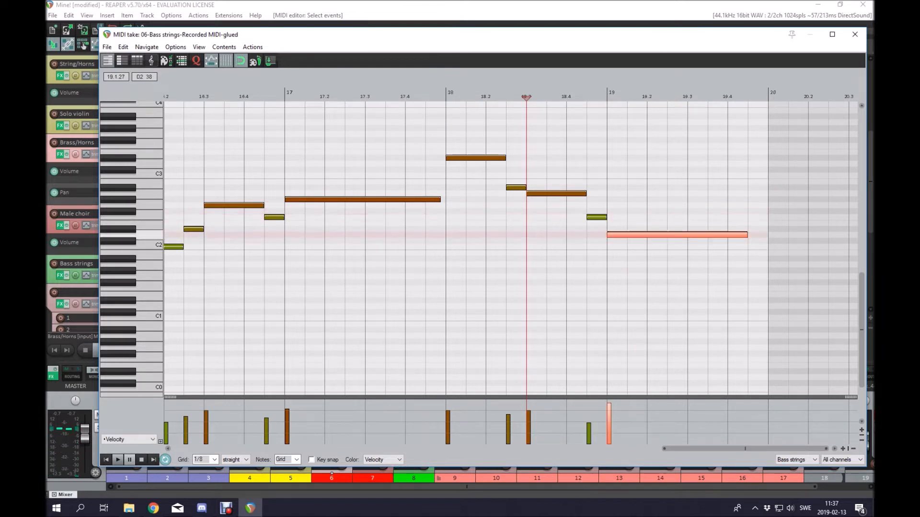
pyautogui.scroll(-2, 499, 234)
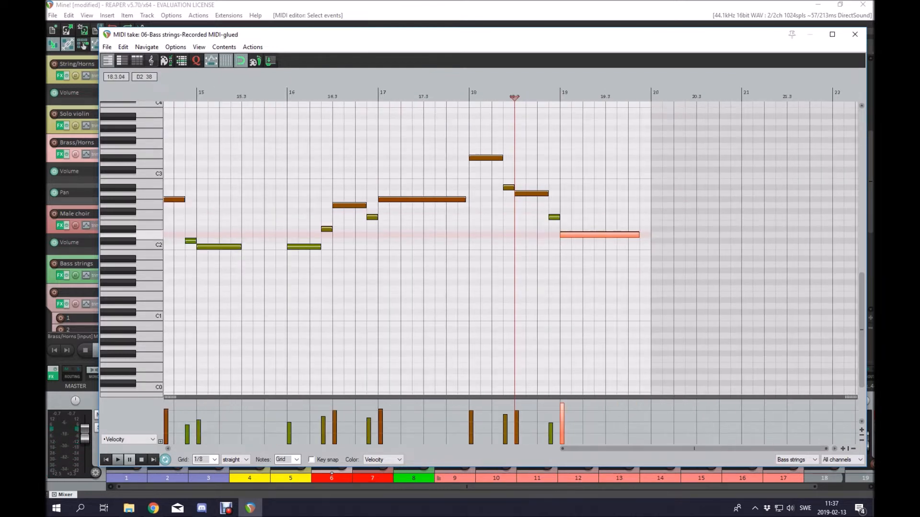
pyautogui.press('space')
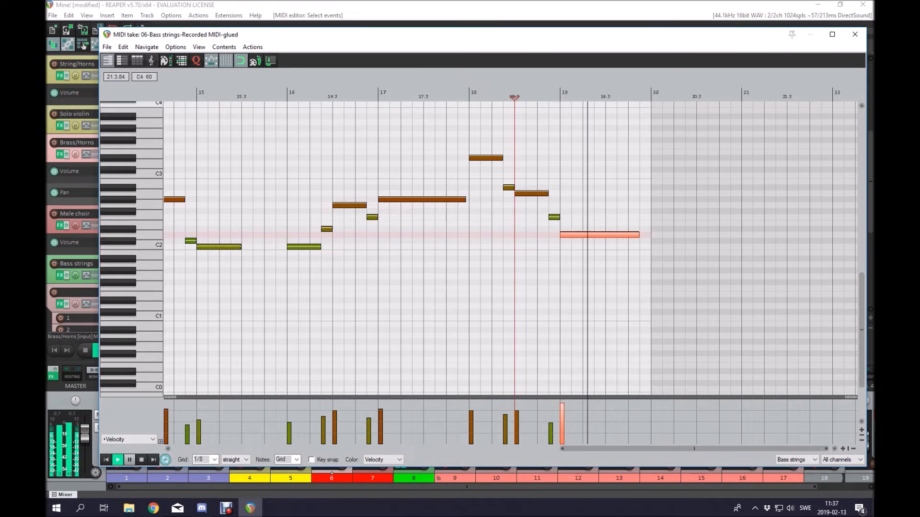
# Step: Close the MIDI editor, stop playback, and unsolo the Bass strings track
pyautogui.press('Escape')
pyautogui.press('space')
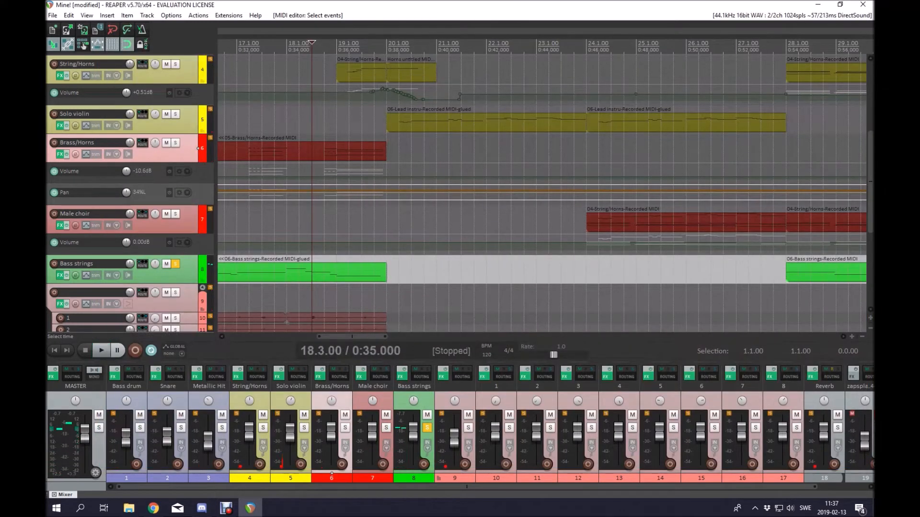
pyautogui.scroll(-2, 542, 192)
pyautogui.click(175, 264)
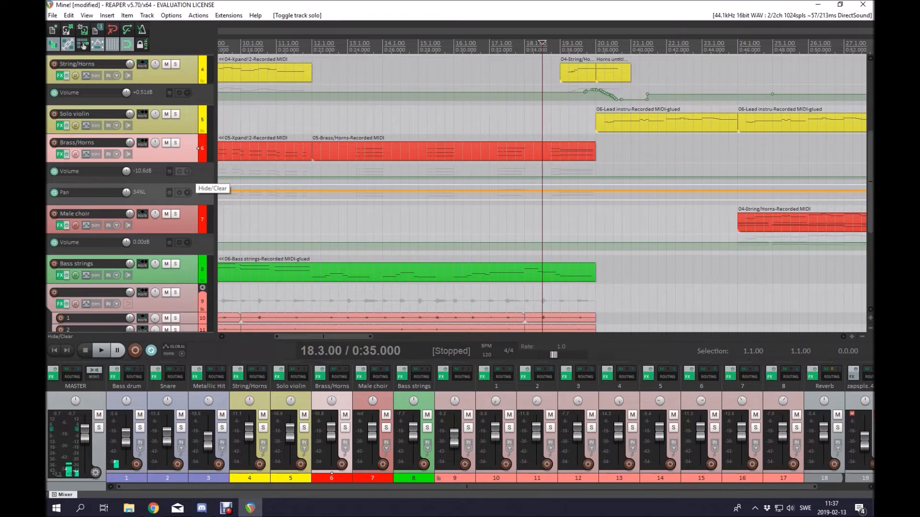
# Step: Solo the Brass/Horns track and open its 05-Brass/Horns-Recorded MIDI item in the MIDI editor, showing bars 13 to 19
pyautogui.click(357, 153)
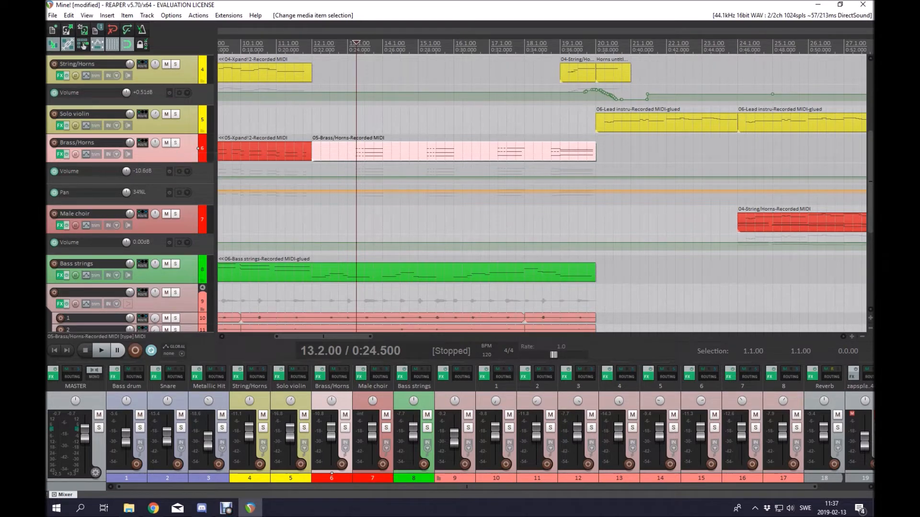
pyautogui.click(175, 143)
pyautogui.click(356, 148)
pyautogui.click(351, 151)
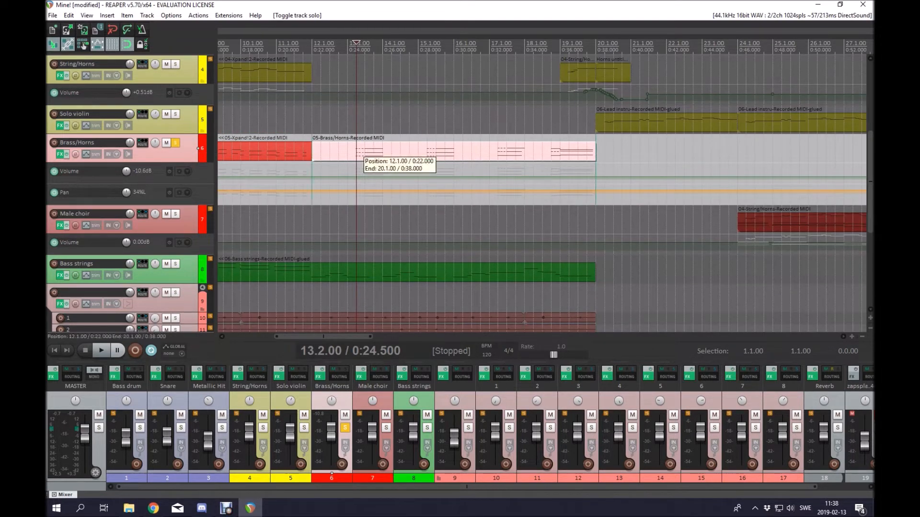
pyautogui.doubleClick(363, 152)
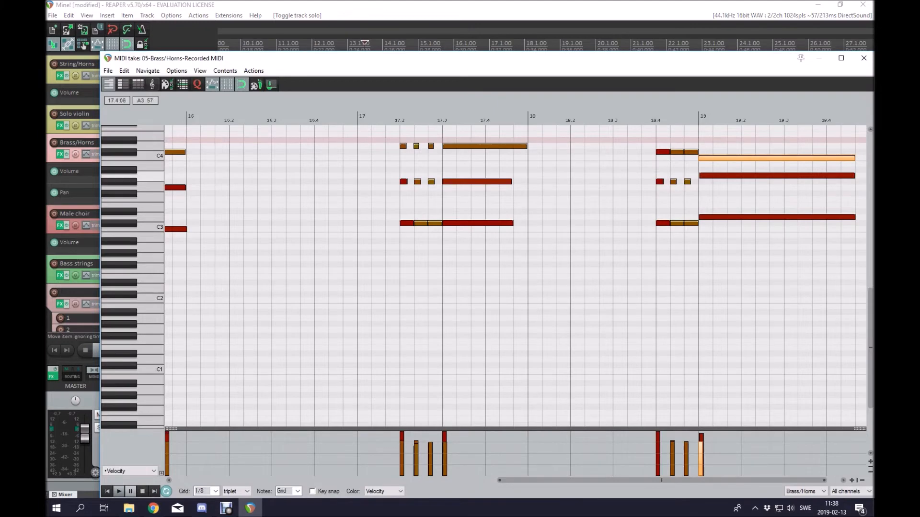
pyautogui.scroll(-4, 432, 139)
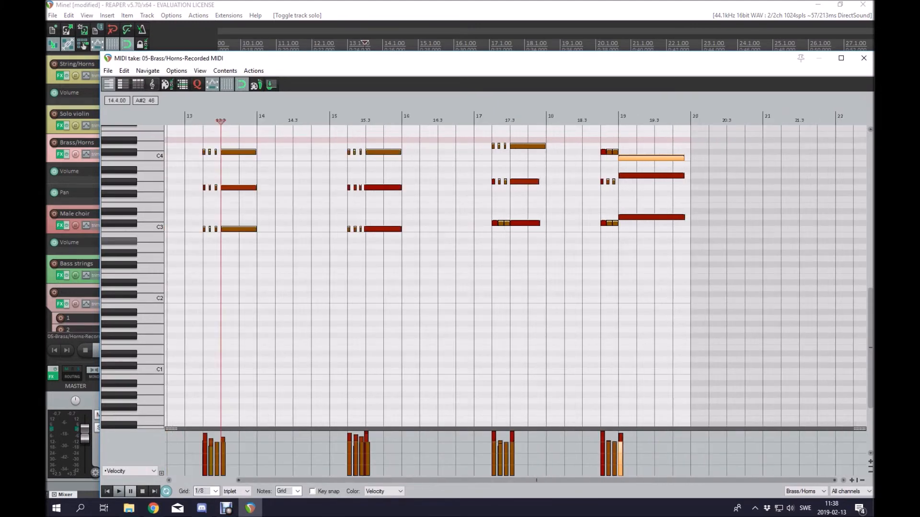
# Step: Play the Brass/Horns chords from bar 15 and stop
pyautogui.click(331, 227)
pyautogui.press('space')
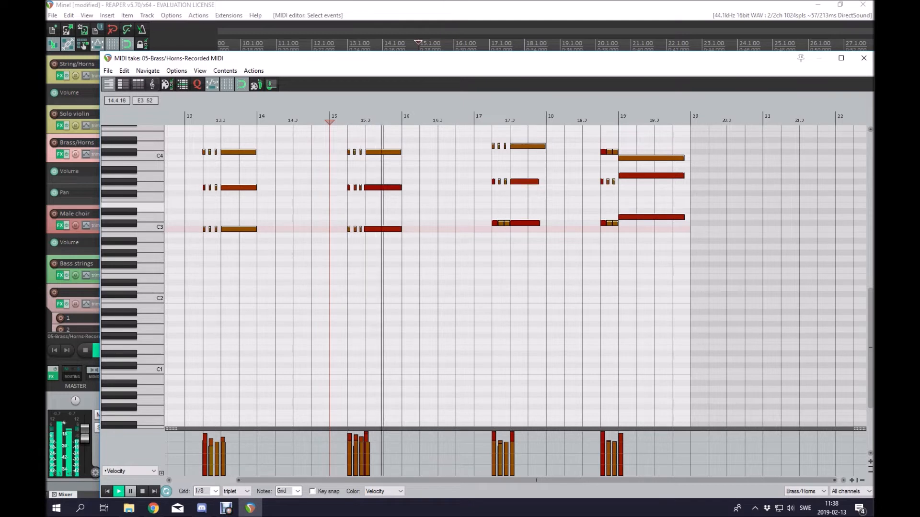
pyautogui.press('space')
pyautogui.doubleClick(379, 187)
pyautogui.doubleClick(379, 187)
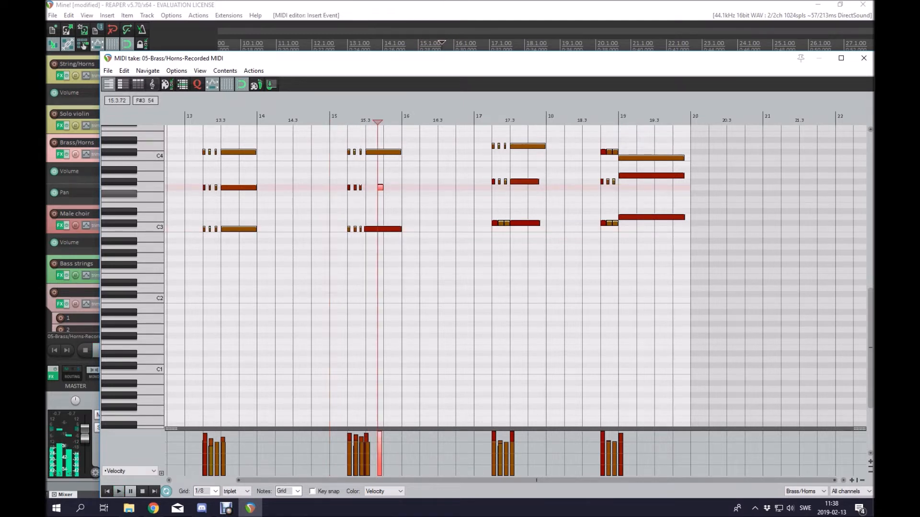
pyautogui.press('Delete')
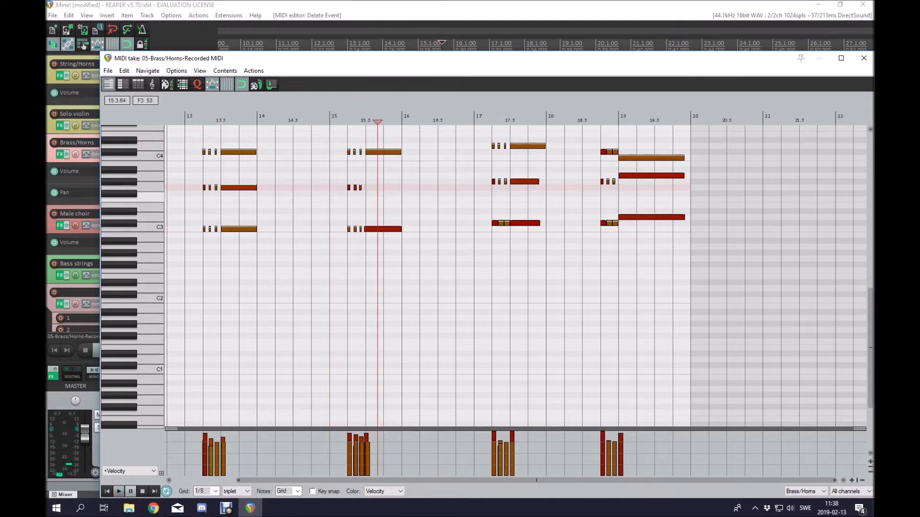
pyautogui.hotkey('ctrl', 'z')
pyautogui.hotkey('ctrl', 'z')
pyautogui.hotkey('ctrl', 'z')
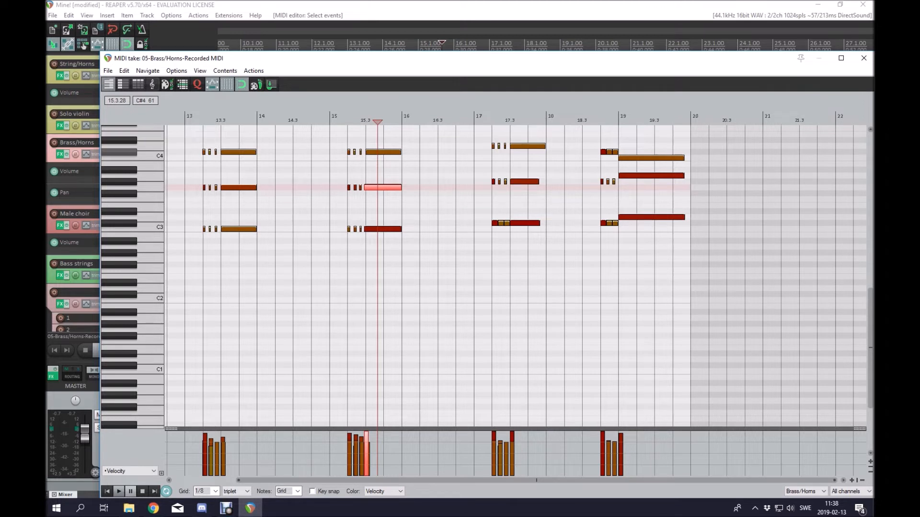
# Step: Sound bar 15's long C#4 note, place the cursor at bar 13's first brass chord (13.2), and close the MIDI editor
pyautogui.click(371, 152)
pyautogui.click(365, 157)
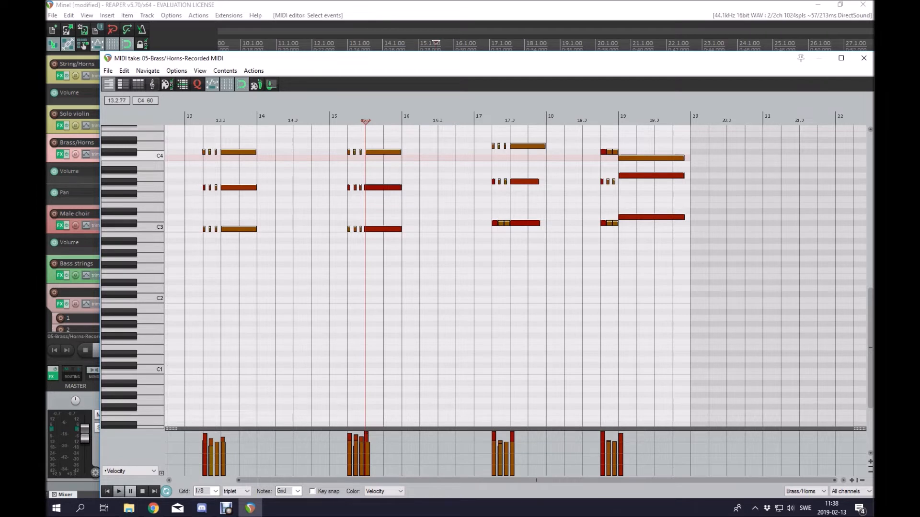
pyautogui.click(204, 158)
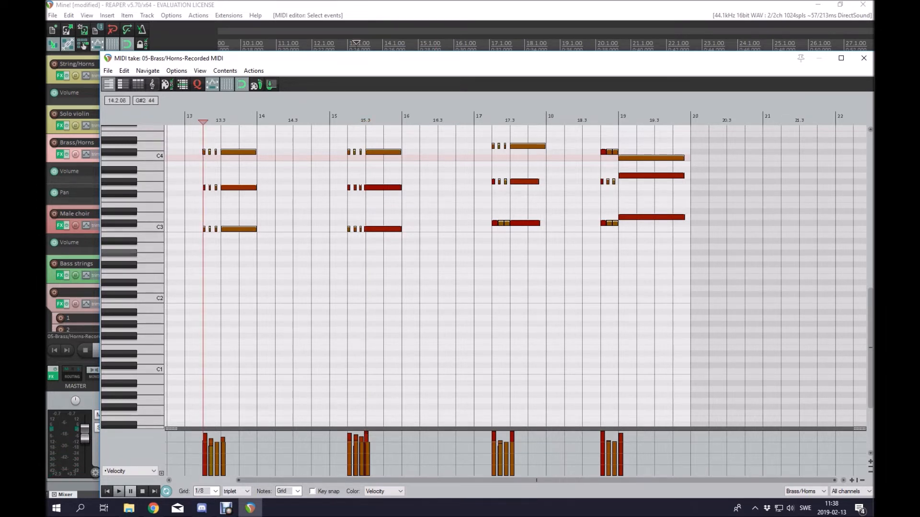
pyautogui.click(864, 58)
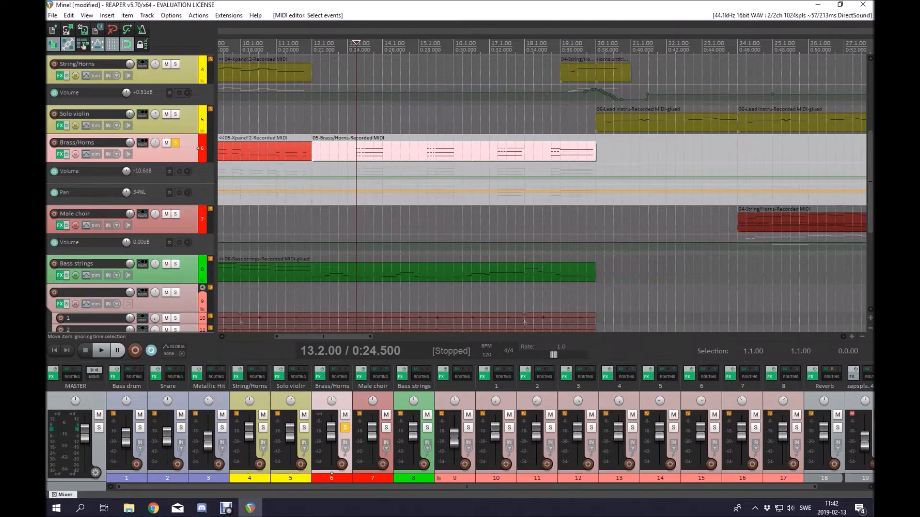
# Step: Place the cursor at 13.2 in the Brass/Horns item, reopen its MIDI notes, and play briefly from there
pyautogui.click(366, 153)
pyautogui.scroll(5, 366, 152)
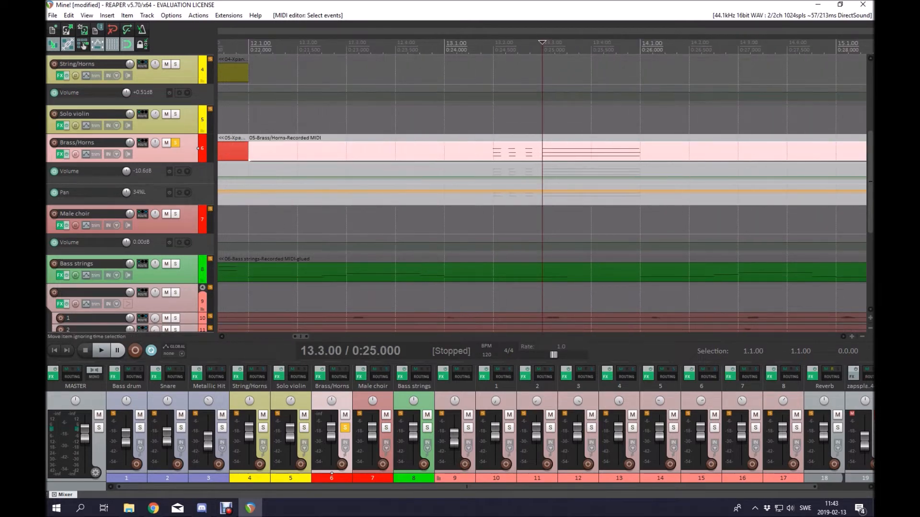
pyautogui.doubleClick(502, 153)
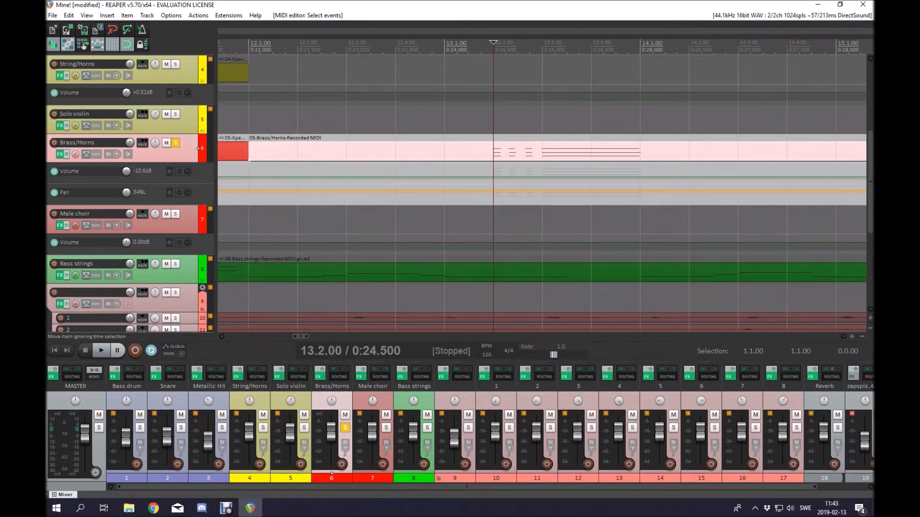
pyautogui.press('space')
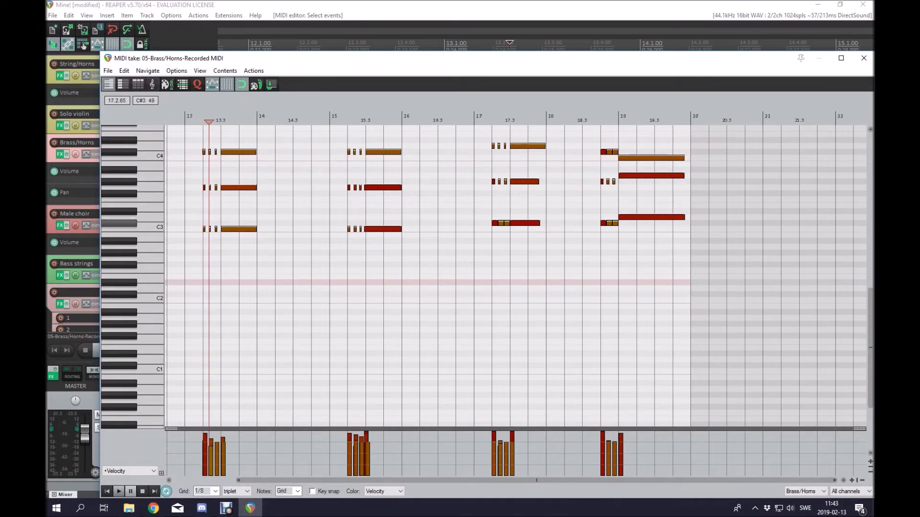
# Step: Place the cursor at 17.2, delete bar 19's long C4 note and undo the deletion, and close the MIDI editor
pyautogui.click(491, 217)
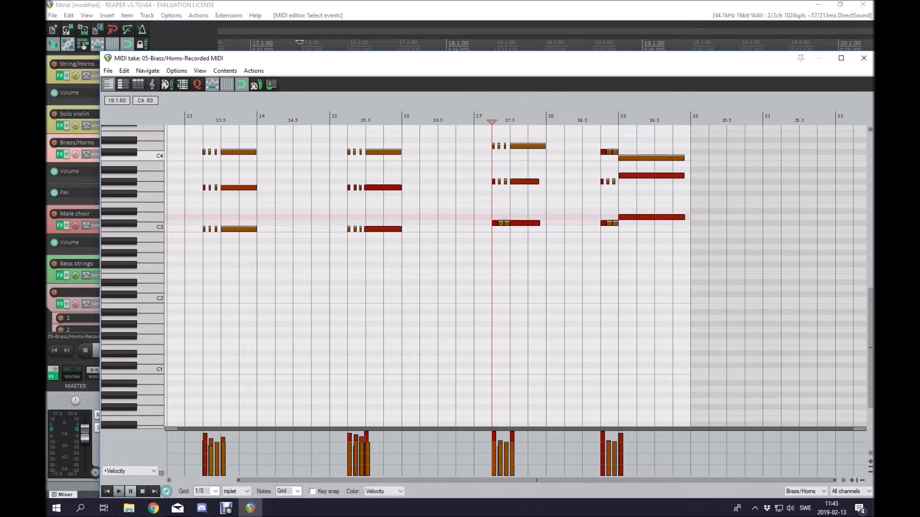
pyautogui.doubleClick(629, 157)
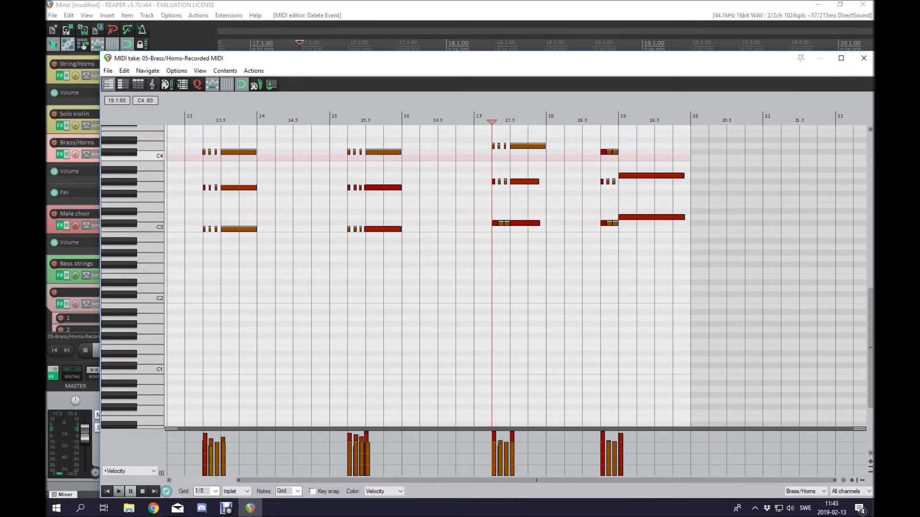
pyautogui.hotkey('ctrl', 'z')
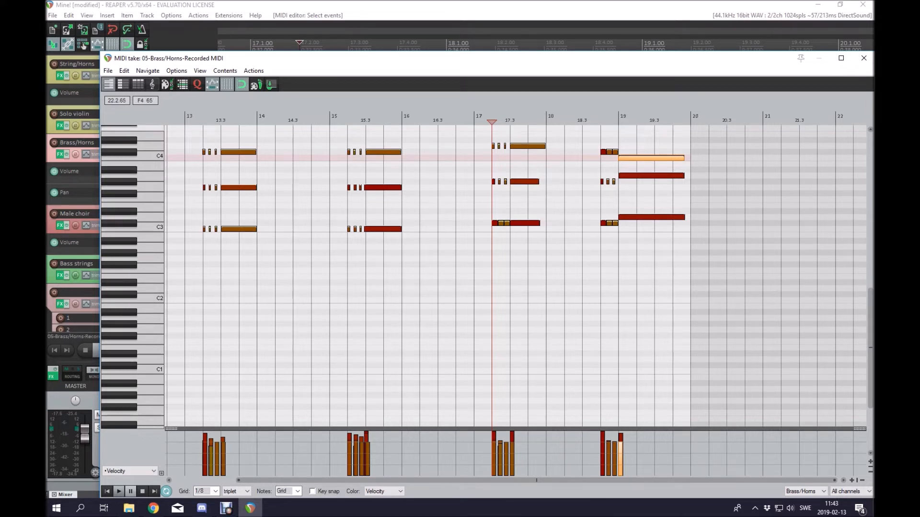
pyautogui.click(864, 58)
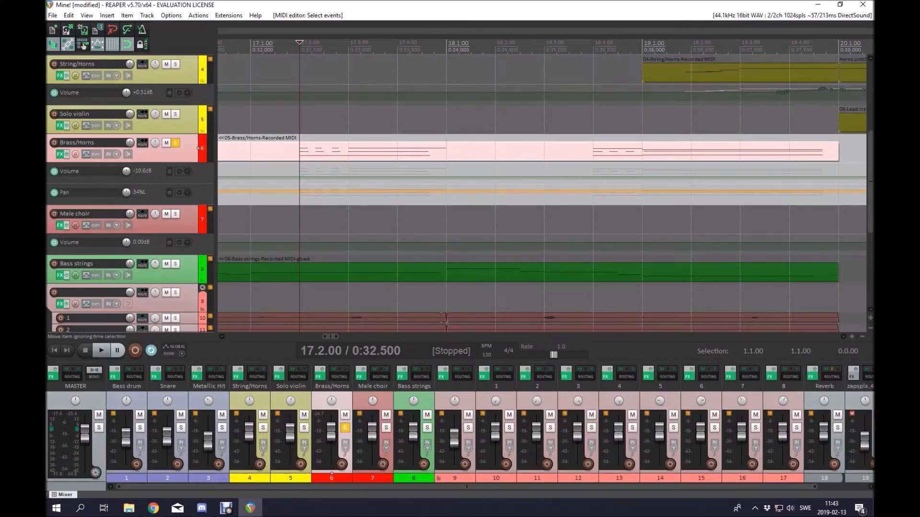
# Step: Play the soloed Brass/Horns track from 17.2, stop playback, and unsolo the track
pyautogui.press('space')
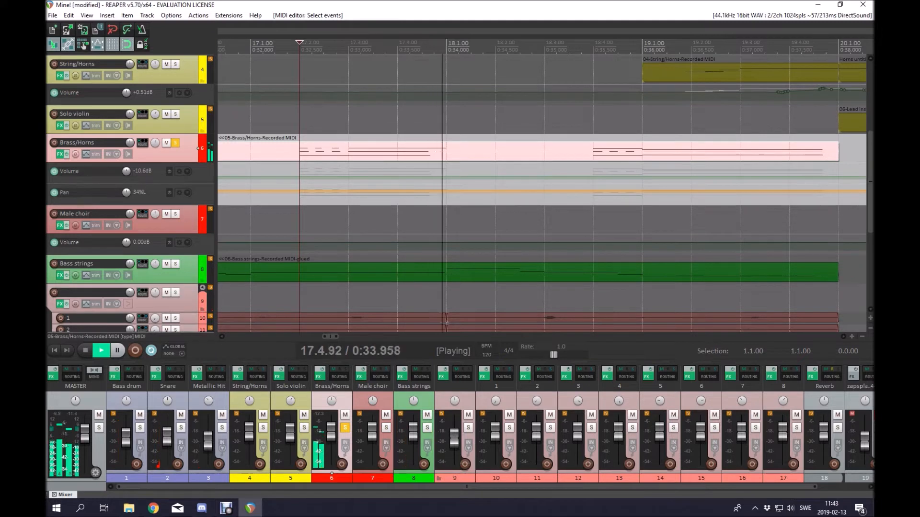
pyautogui.press('space')
pyautogui.click(176, 143)
# Step: Play the full mix from 12.1, place the cursor just before the String/Horns entry at bar 19, and stop after that entry
pyautogui.scroll(-1, 399, 178)
pyautogui.scroll(-1, 399, 216)
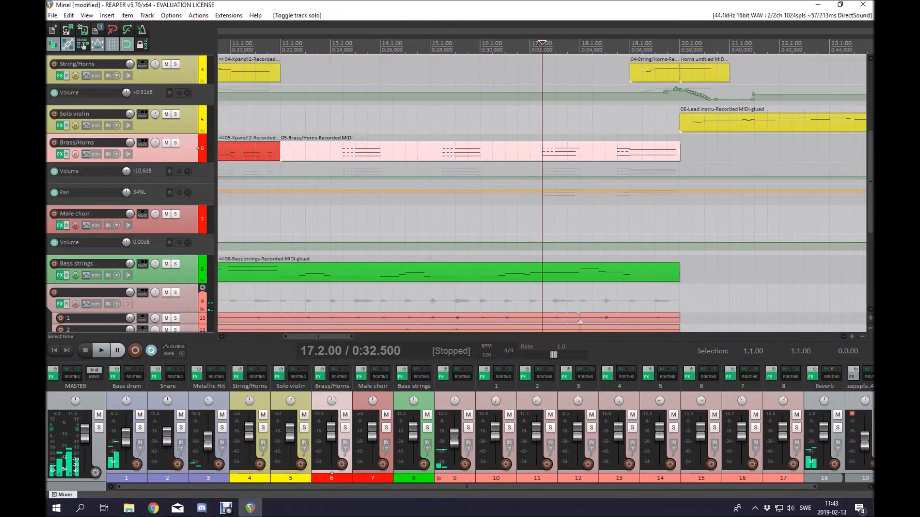
pyautogui.click(280, 196)
pyautogui.press('space')
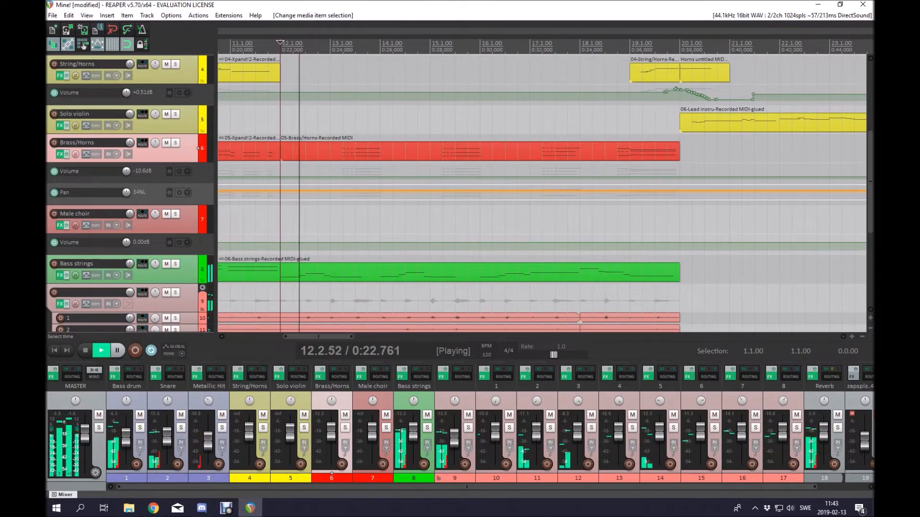
pyautogui.scroll(-2, 542, 194)
pyautogui.click(665, 151)
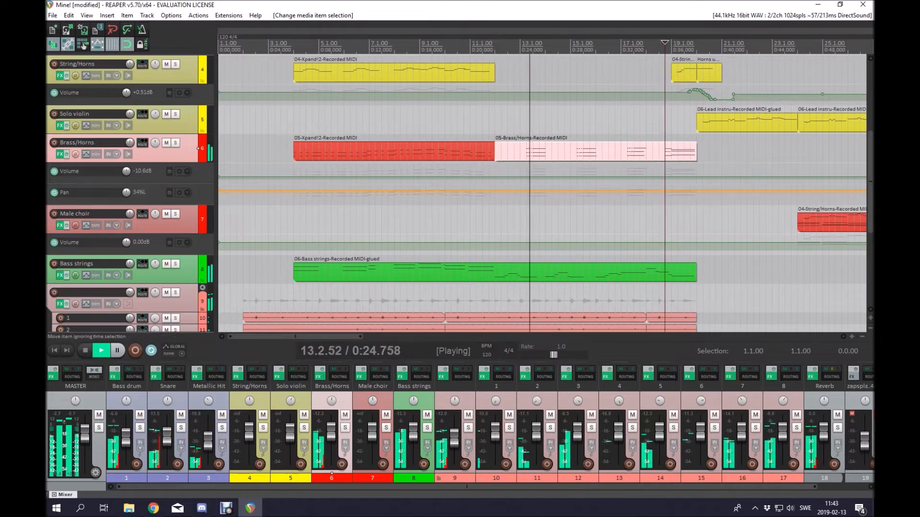
pyautogui.scroll(2, 542, 193)
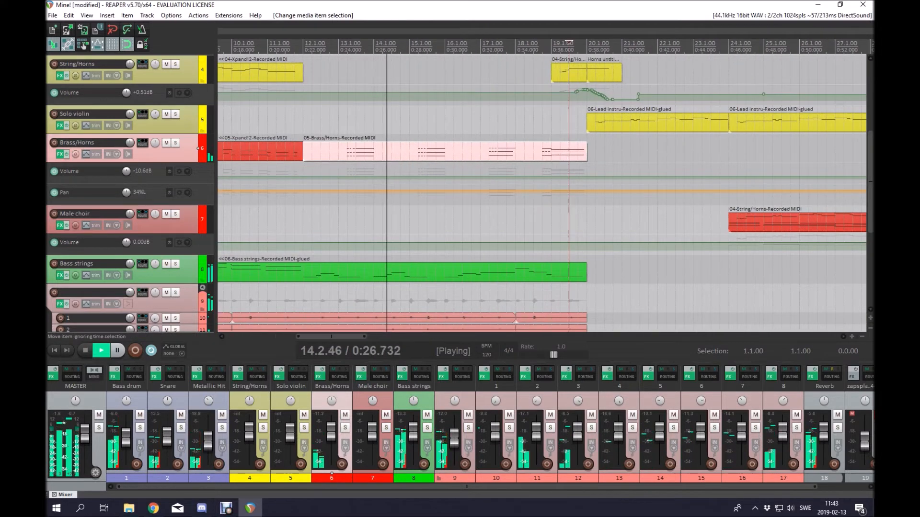
pyautogui.scroll(3, 547, 230)
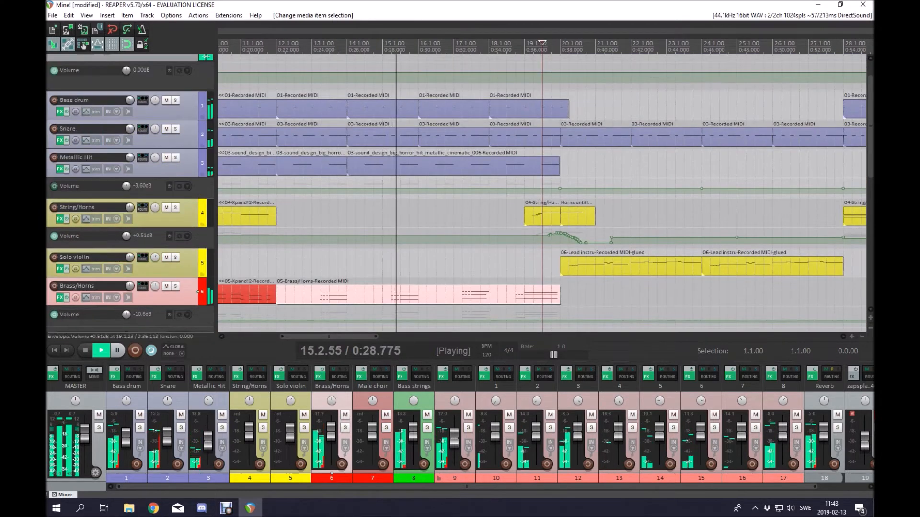
pyautogui.click(516, 218)
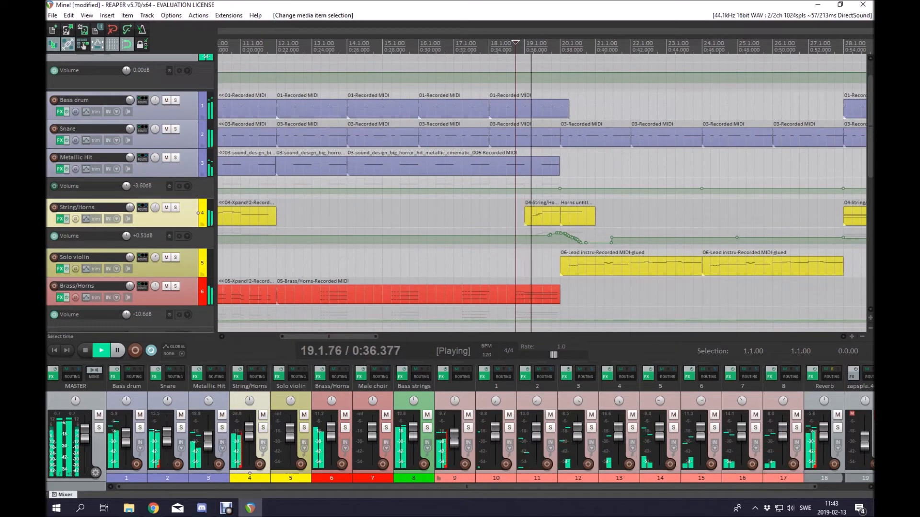
pyautogui.press('space')
# Step: Examine the MIDI notes of the String/Horns item at bar 19, close the editor, and select the adjoining Horns item at 20.1
pyautogui.click(533, 217)
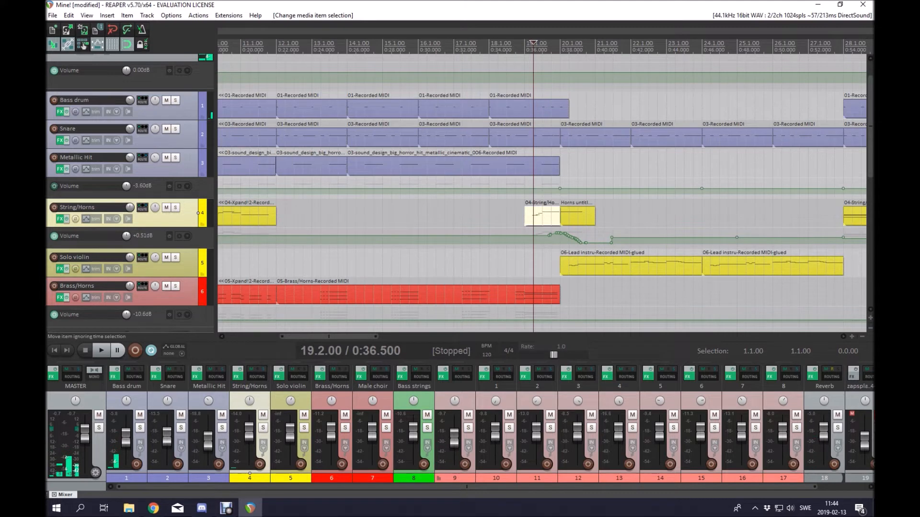
pyautogui.doubleClick(535, 217)
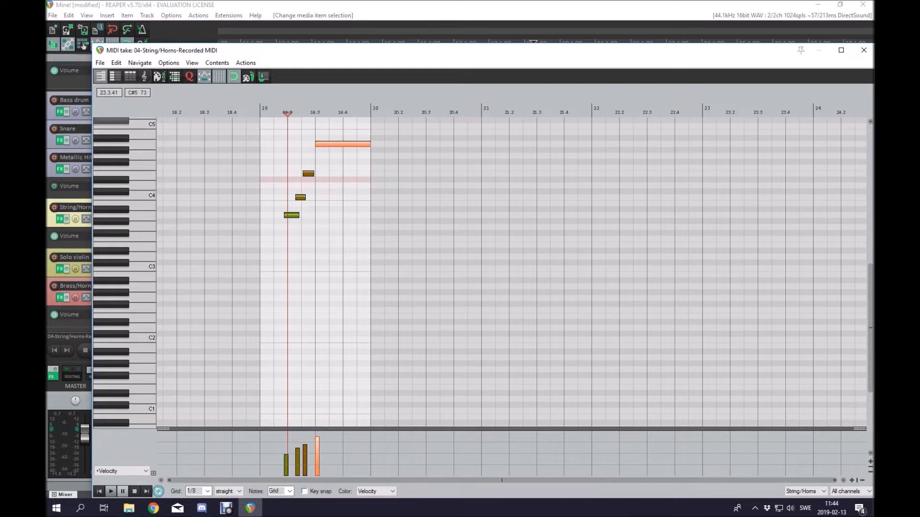
pyautogui.click(864, 50)
pyautogui.click(565, 211)
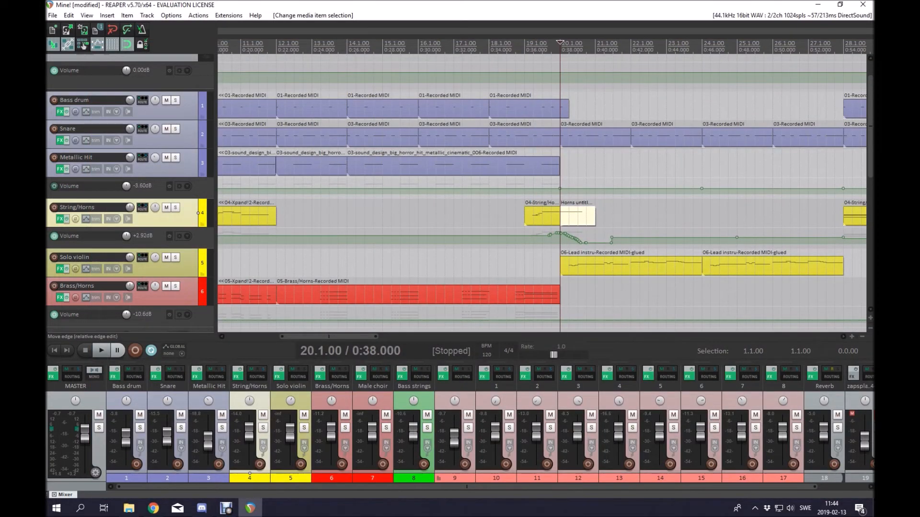
pyautogui.scroll(2, 565, 211)
pyautogui.scroll(-3, 566, 212)
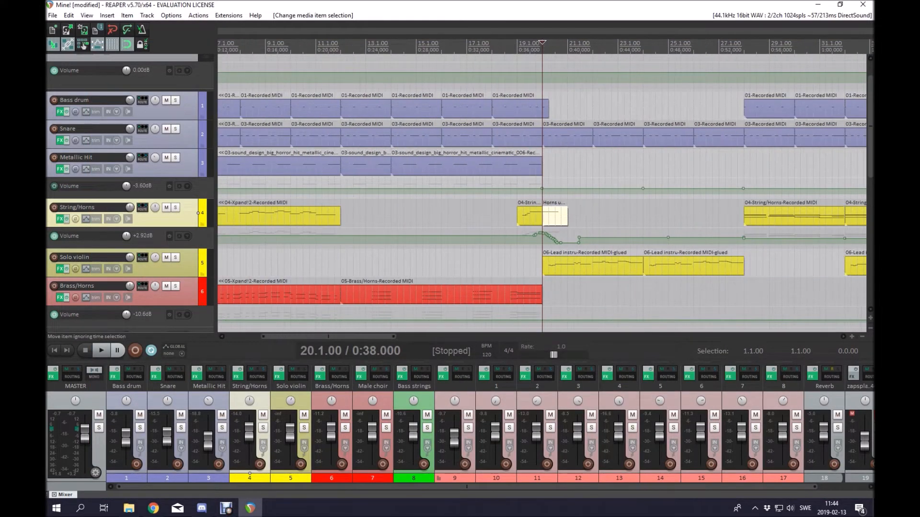
# Step: Play the full mix from the Solo violin entry at bar 20, place the cursor at 26.1 in its second item, and stop
pyautogui.click(555, 266)
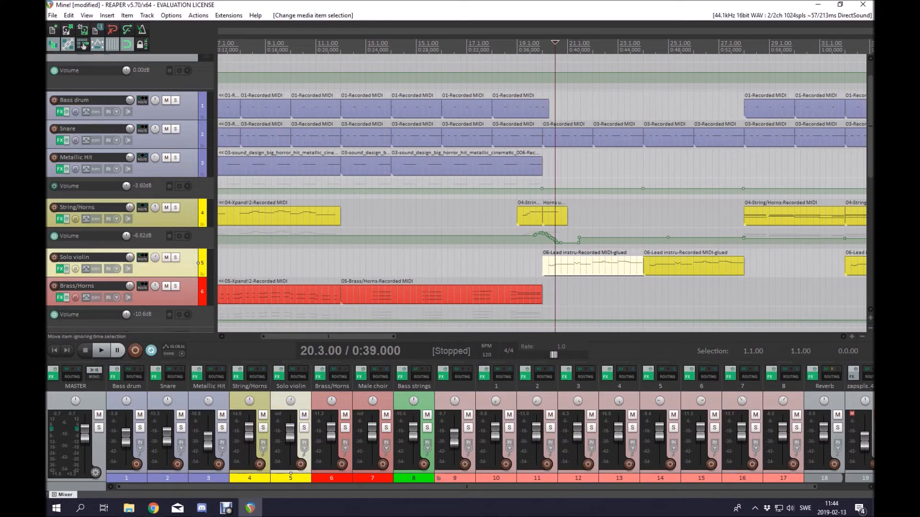
pyautogui.click(549, 265)
pyautogui.press('space')
pyautogui.click(535, 266)
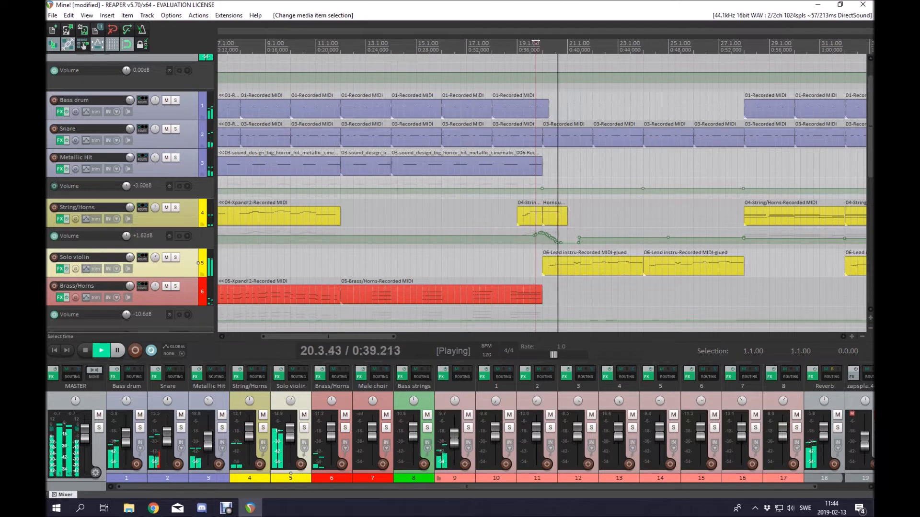
pyautogui.press('-')
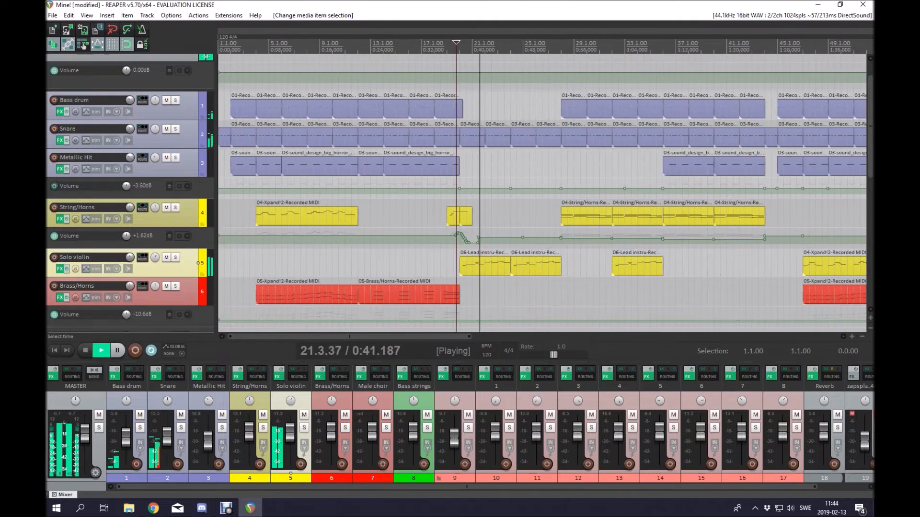
pyautogui.click(536, 266)
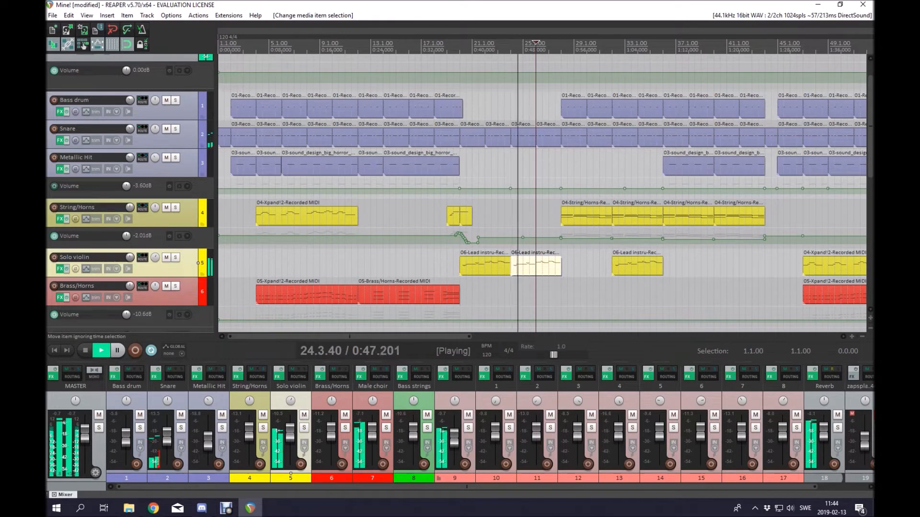
pyautogui.press('space')
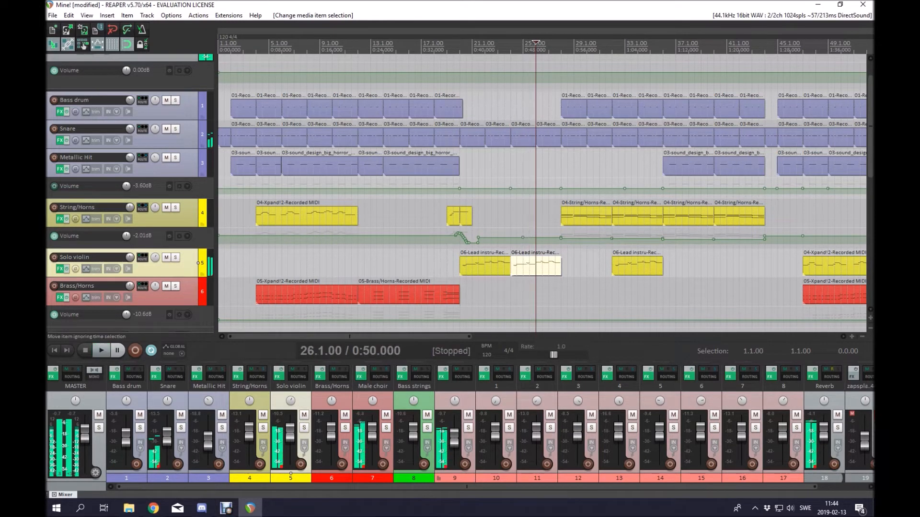
# Step: Select the first Solo violin item with the cursor at 22.1 and survey the arrangement down to the Male choir track
pyautogui.click(493, 262)
pyautogui.scroll(3, 493, 263)
pyautogui.scroll(-2, 493, 262)
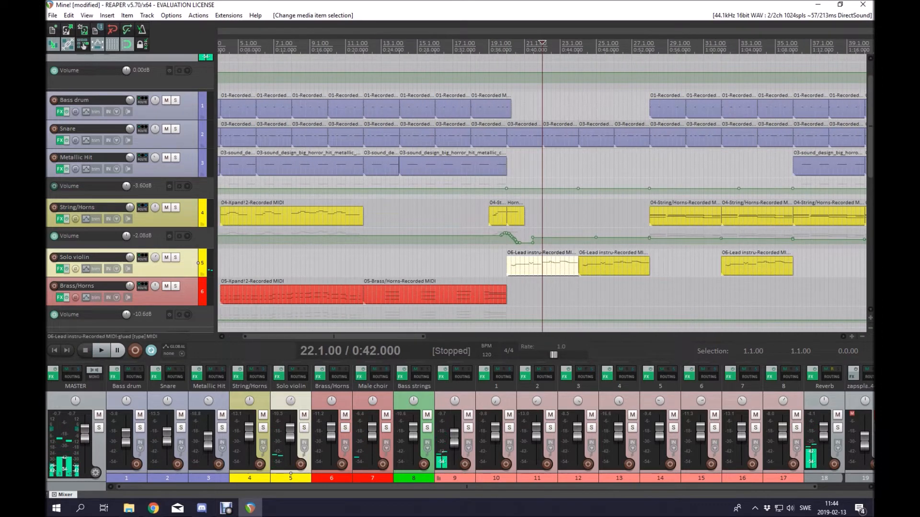
pyautogui.scroll(-3, 493, 263)
pyautogui.scroll(-1, 494, 263)
pyautogui.scroll(-3, 493, 262)
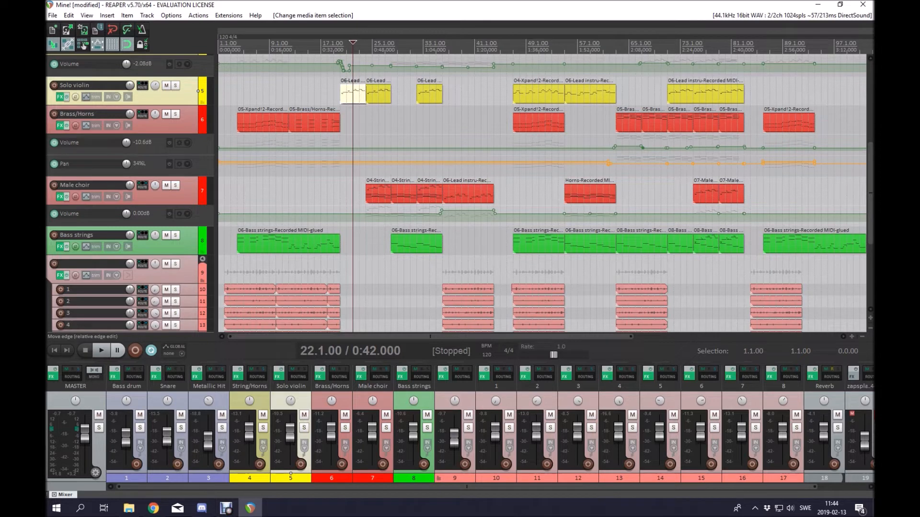
# Step: Select the first Male choir item at 24.1, followed by the second Solo violin item at the same position
pyautogui.click(370, 194)
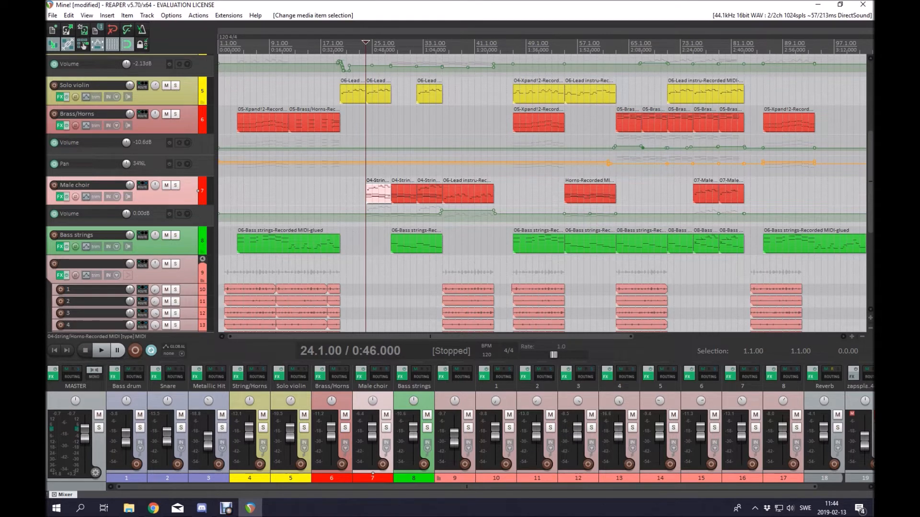
pyautogui.scroll(2, 371, 194)
pyautogui.click(371, 151)
pyautogui.scroll(3, 370, 152)
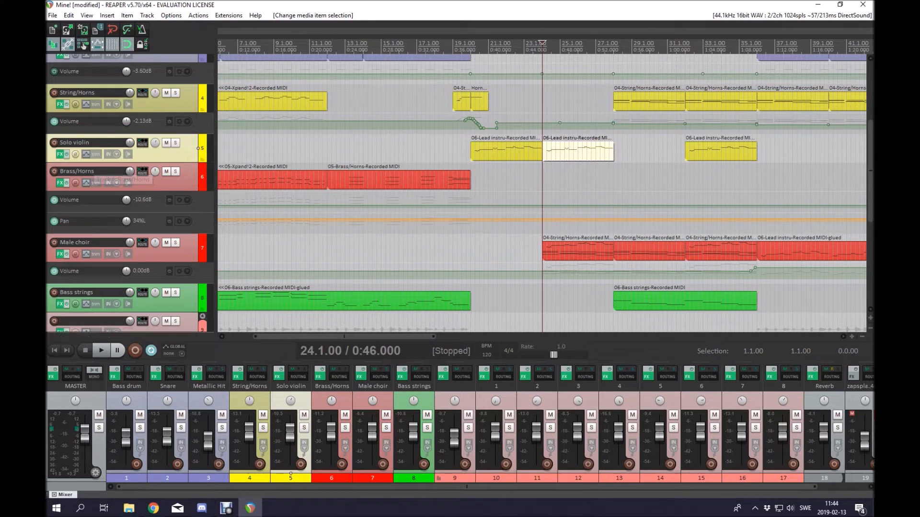
# Step: Select the Brass/Horns item ending at 20.1, followed by the Solo violin item that starts there
pyautogui.click(468, 179)
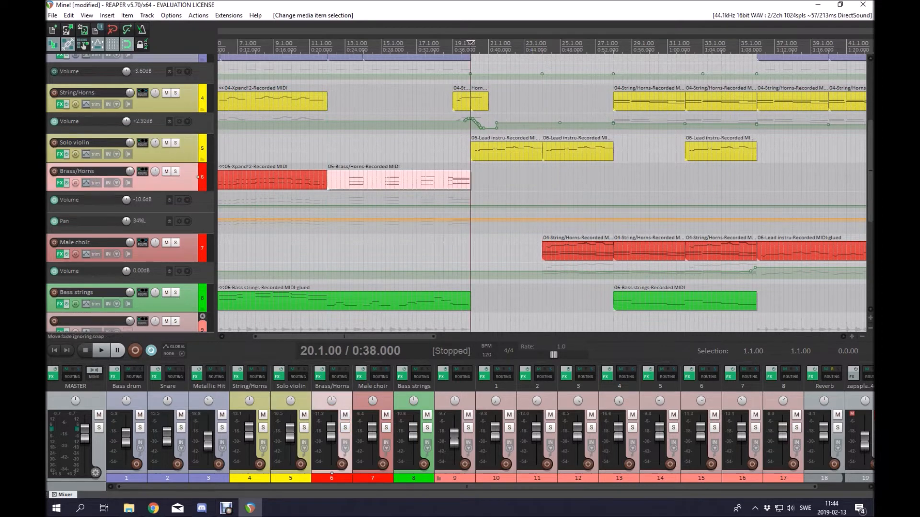
pyautogui.scroll(-3, 469, 180)
pyautogui.scroll(1, 469, 179)
pyautogui.click(392, 151)
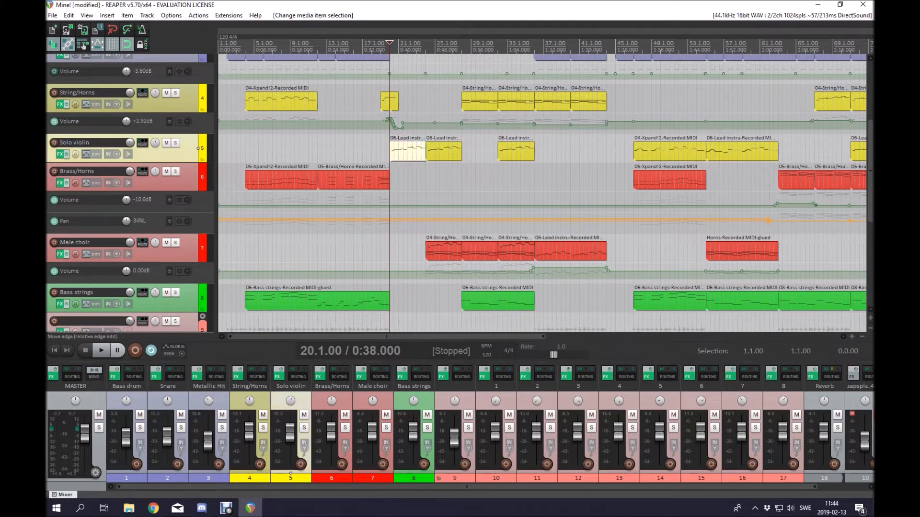
pyautogui.scroll(-2, 392, 152)
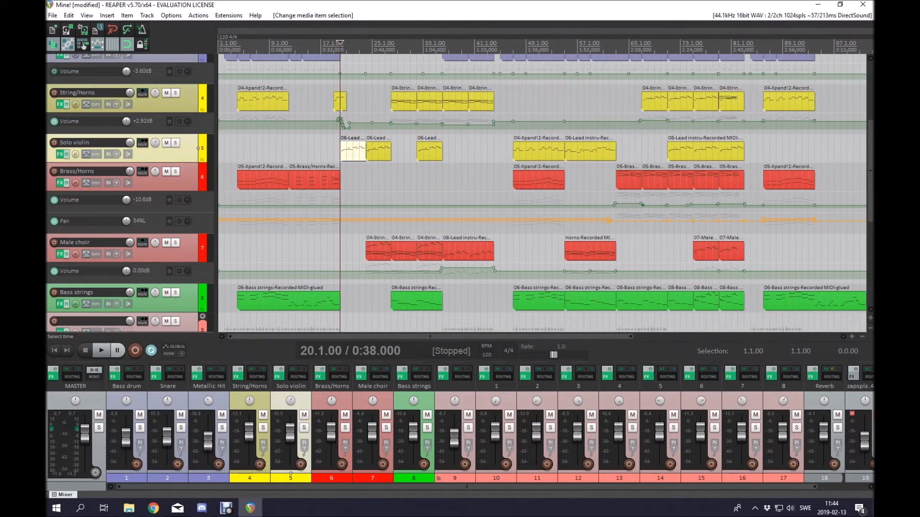
# Step: Play the Solo violin part from bar 20 and select its second clip, starting at bar 24
pyautogui.press('space')
pyautogui.scroll(3, 392, 152)
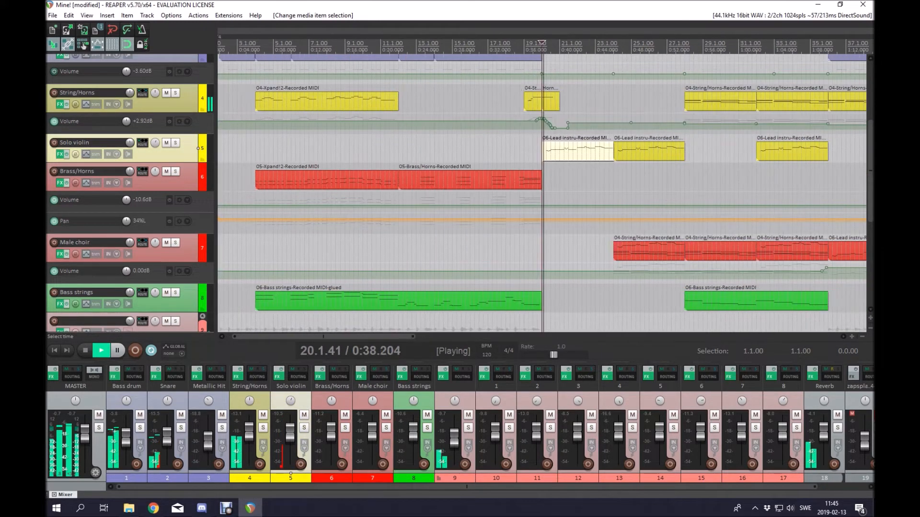
pyautogui.scroll(-2, 392, 152)
pyautogui.click(434, 151)
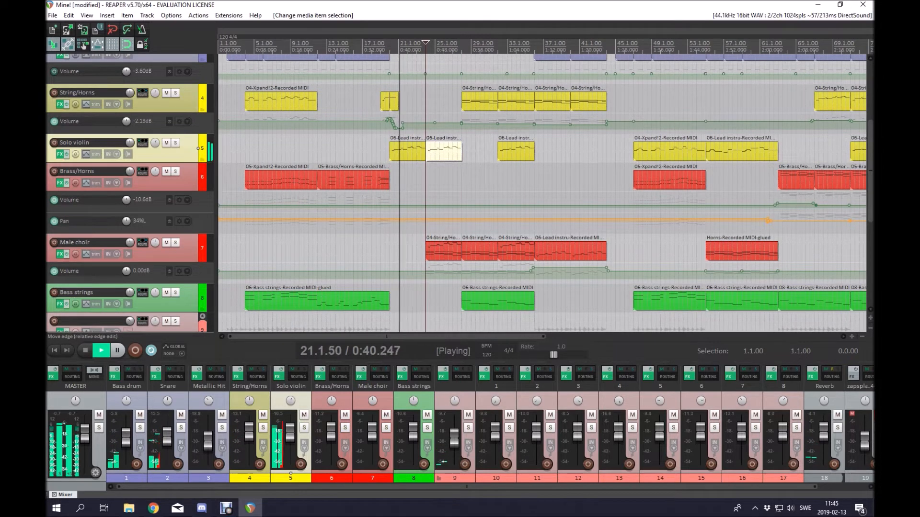
pyautogui.scroll(3, 434, 151)
pyautogui.click(556, 152)
pyautogui.scroll(-1, 556, 153)
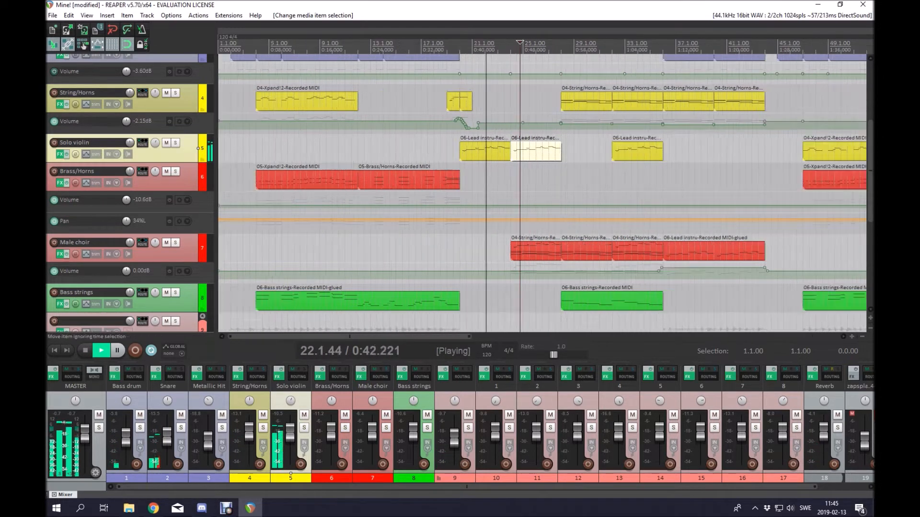
pyautogui.scroll(2, 556, 153)
# Step: Play from measure 23.4 with the Male choir track soloed, ending with playback stopped and the solo cleared
pyautogui.click(518, 180)
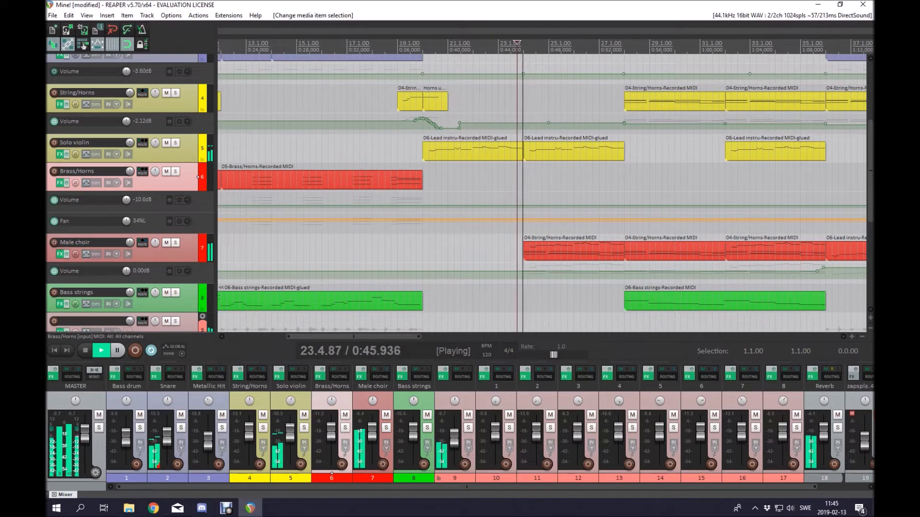
pyautogui.click(175, 242)
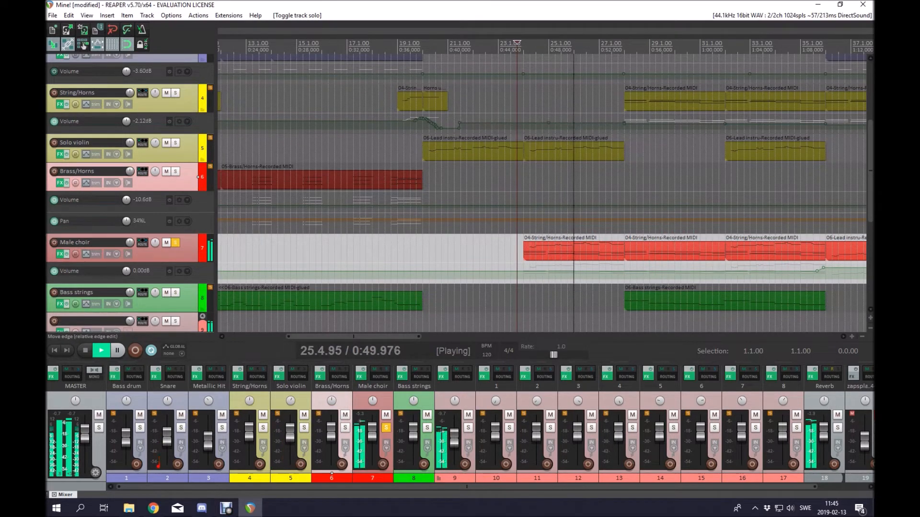
pyautogui.press('space')
pyautogui.click(175, 243)
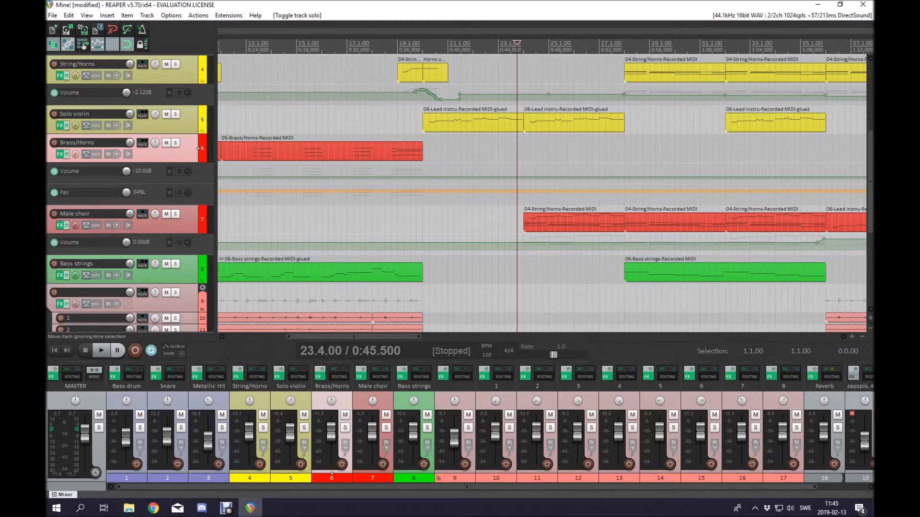
# Step: Select the Male choir clips at bars 24 and 28, and briefly play the arrangement from bar 28
pyautogui.click(525, 223)
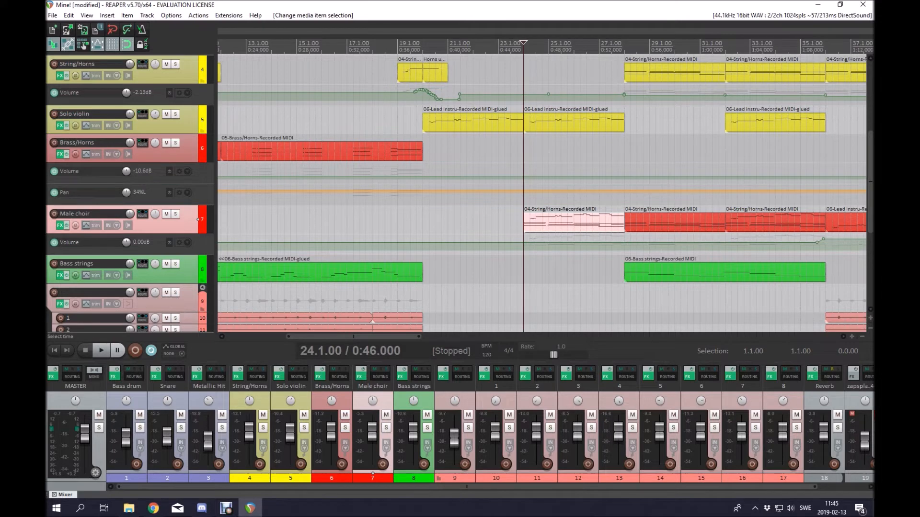
pyautogui.click(626, 221)
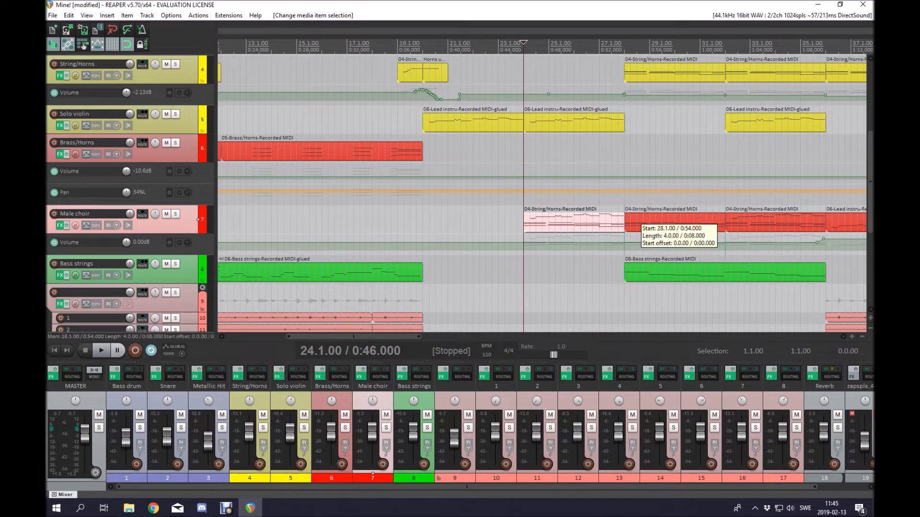
pyautogui.scroll(-3, 626, 221)
pyautogui.scroll(3, 626, 221)
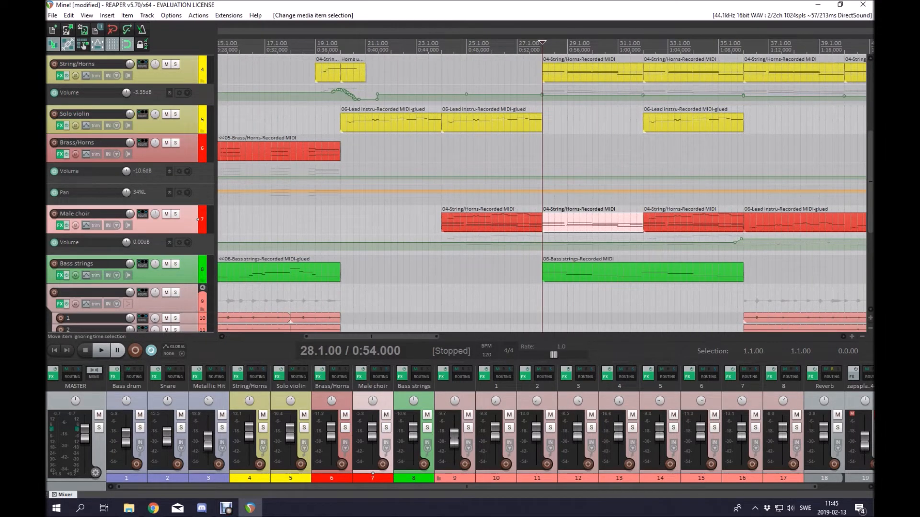
pyautogui.press('space')
pyautogui.scroll(6, 626, 221)
pyautogui.press('space')
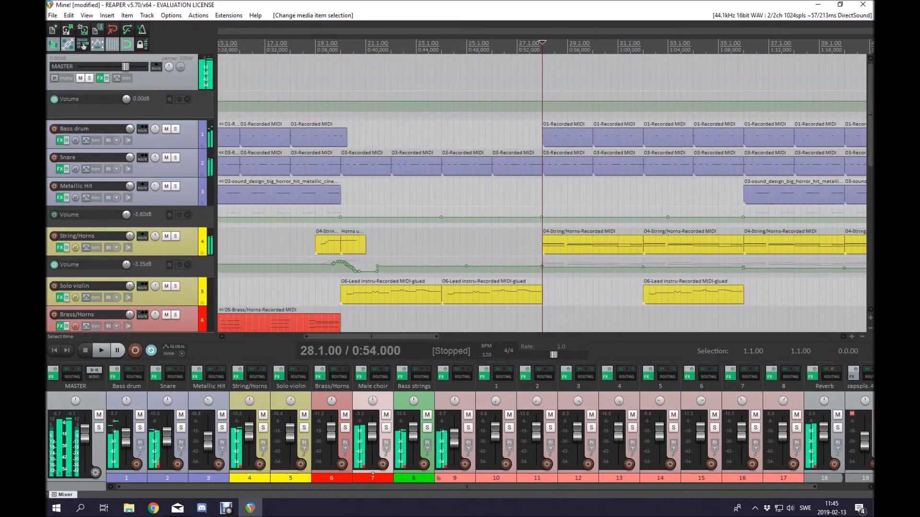
# Step: Select the Bass drum clip and the Snare clip starting at bar 28 to examine the drum parts
pyautogui.click(550, 138)
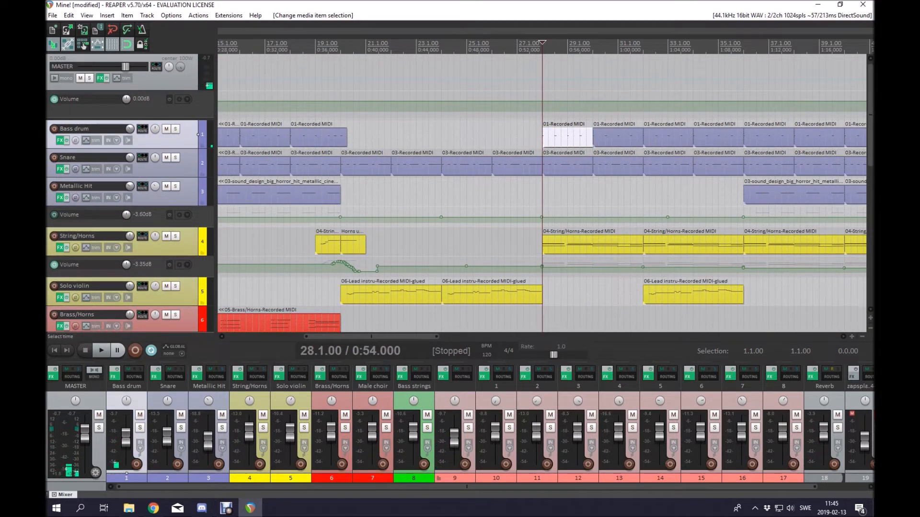
pyautogui.click(580, 166)
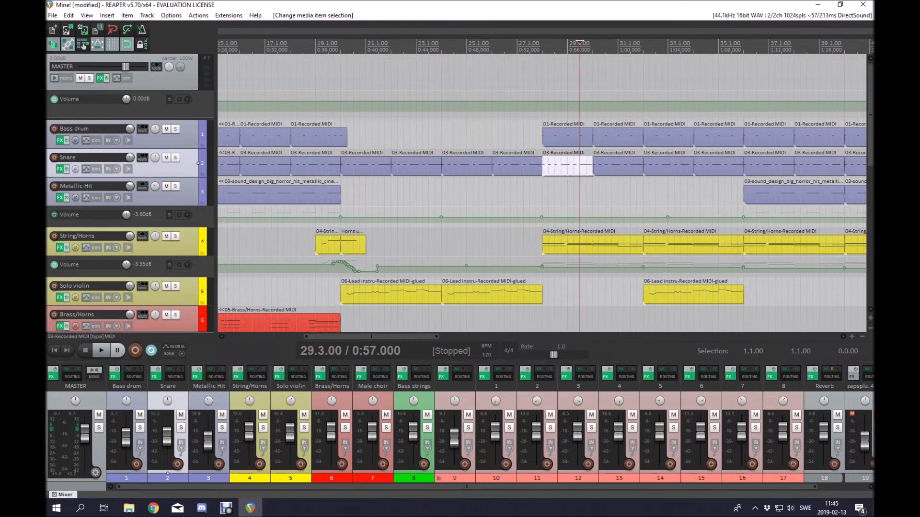
pyautogui.scroll(-6, 77, 277)
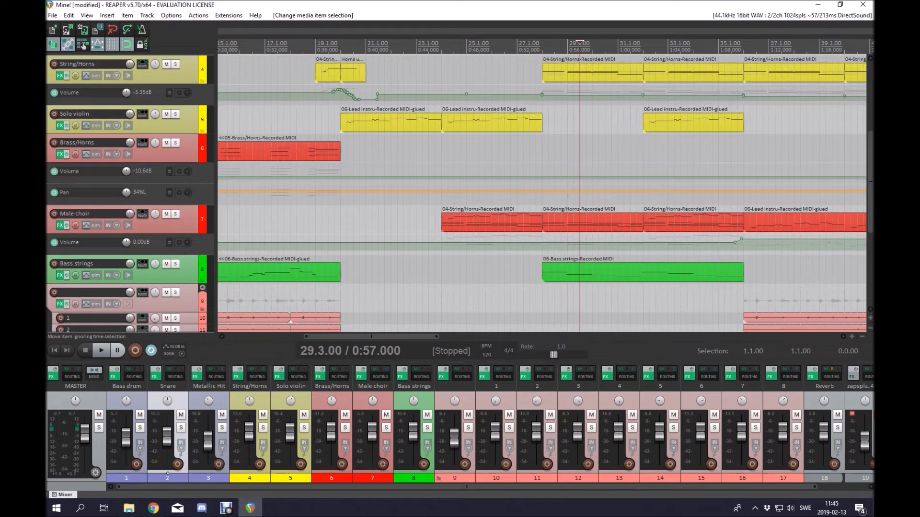
# Step: Play the arrangement from measure 31.4 to hear the Solo violin re-entry, and stop playback
pyautogui.scroll(3, 508, 191)
pyautogui.click(490, 191)
pyautogui.press('space')
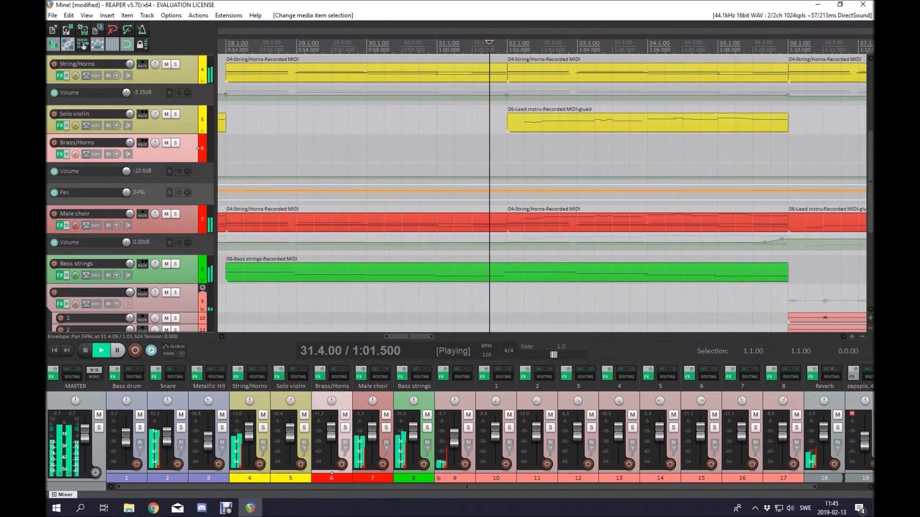
pyautogui.scroll(-4, 508, 192)
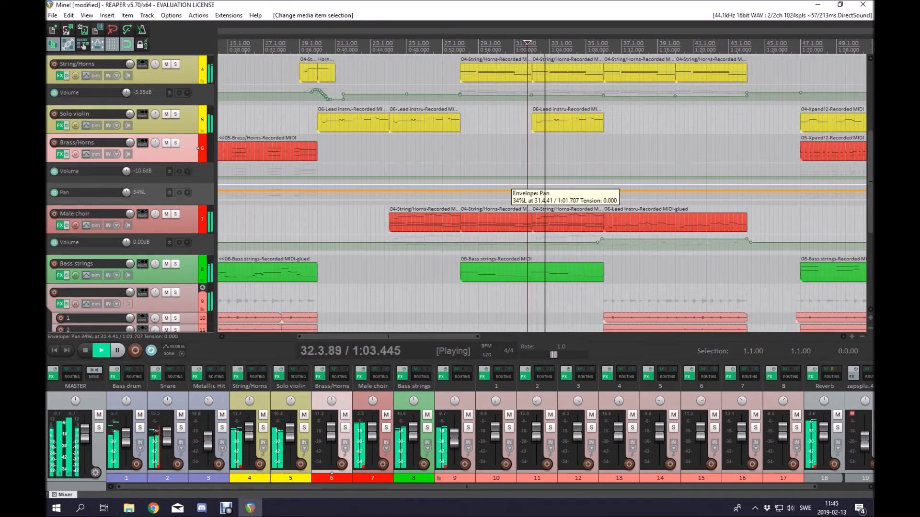
pyautogui.scroll(3, 287, 192)
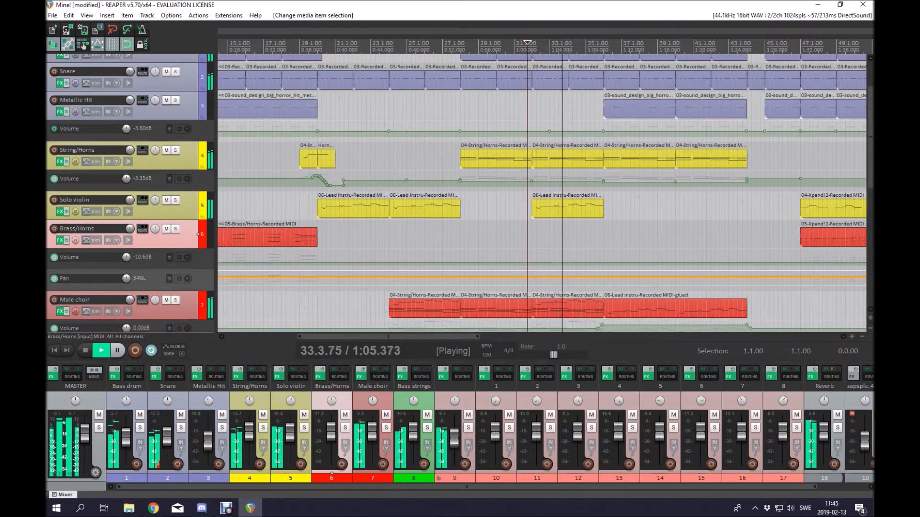
pyautogui.scroll(1, 508, 191)
pyautogui.press('space')
# Step: Select the String/Horns clip at bar 28, place the edit cursor at its start, and compare it with the tracks below
pyautogui.click(500, 187)
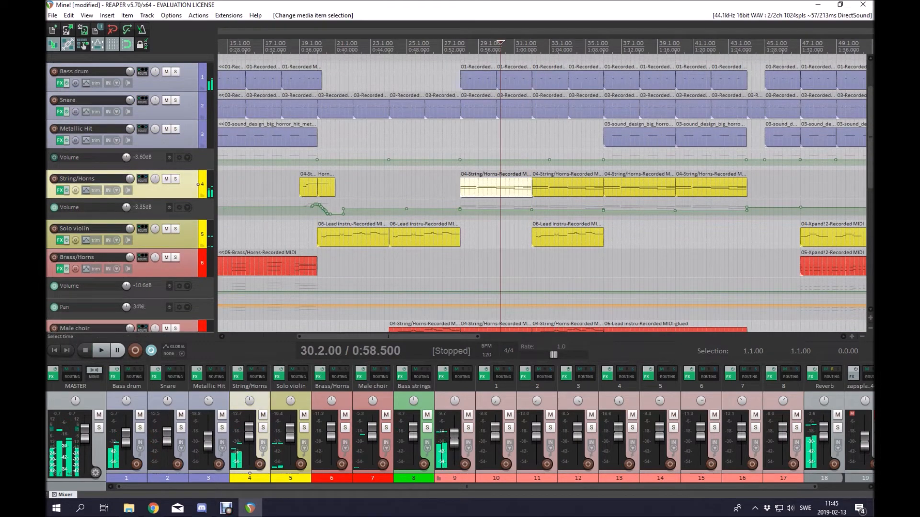
pyautogui.click(456, 186)
pyautogui.click(462, 186)
pyautogui.scroll(-5, 259, 206)
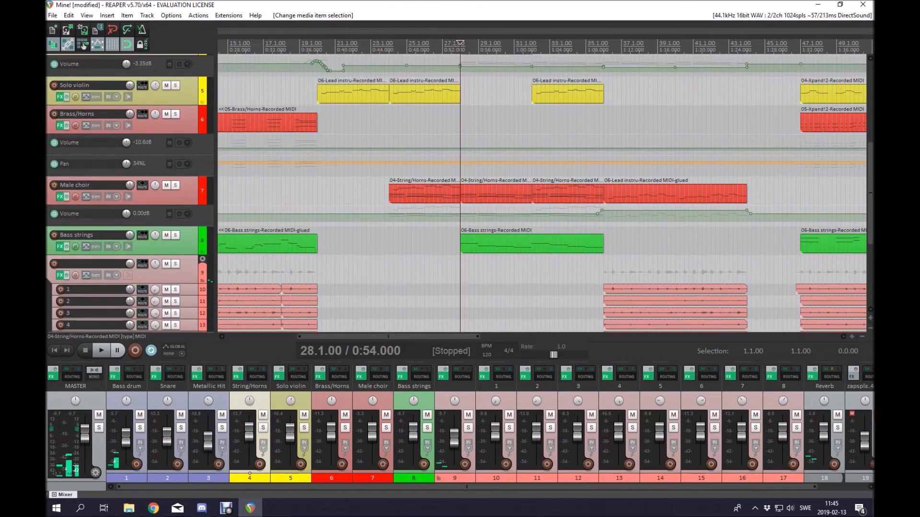
pyautogui.scroll(3, 508, 239)
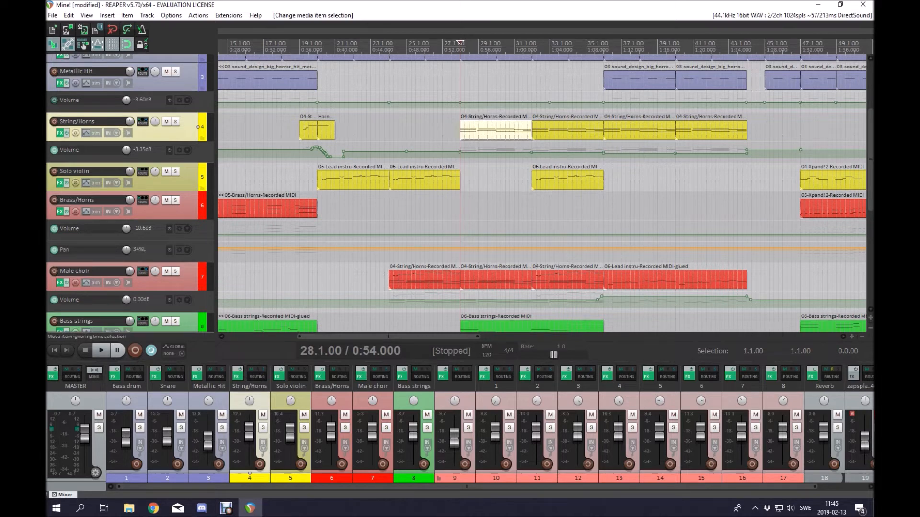
# Step: Open the first Male choir clip, at bar 24, in the MIDI editor and audition the three notes of its first chord
pyautogui.click(393, 280)
pyautogui.doubleClick(402, 280)
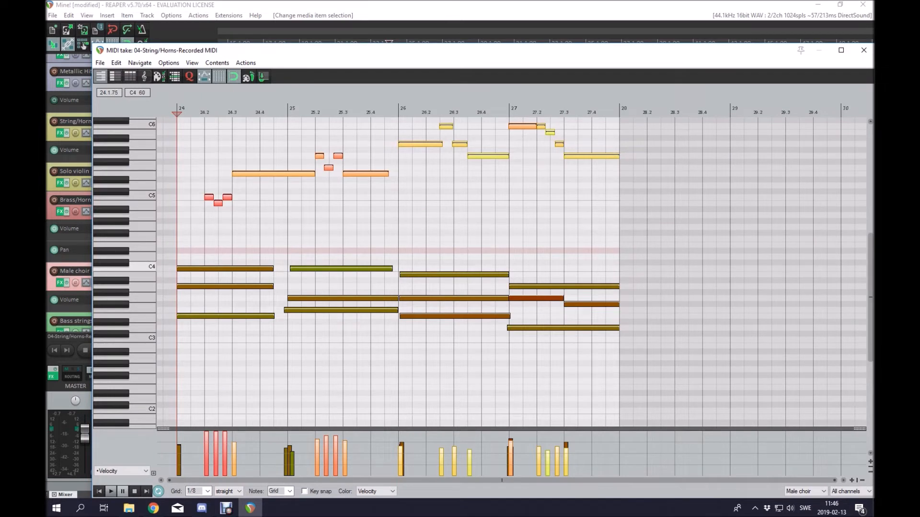
pyautogui.click(197, 269)
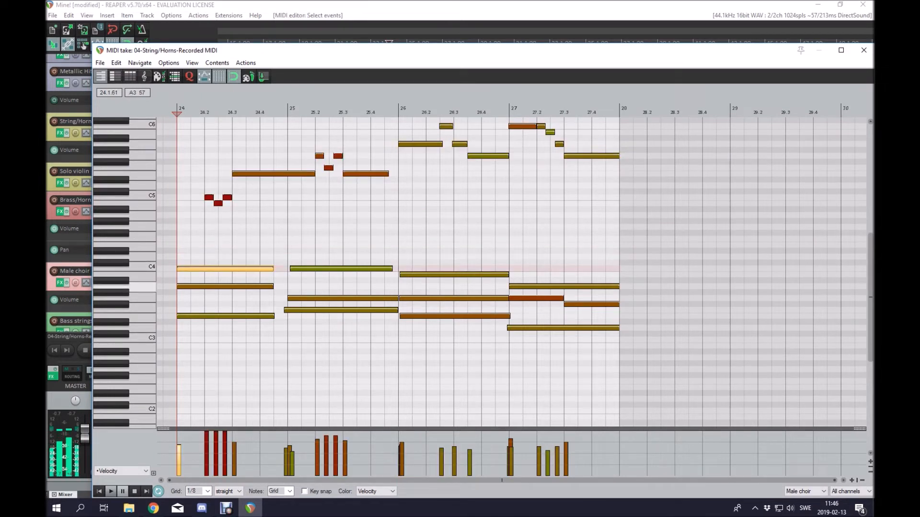
pyautogui.click(194, 287)
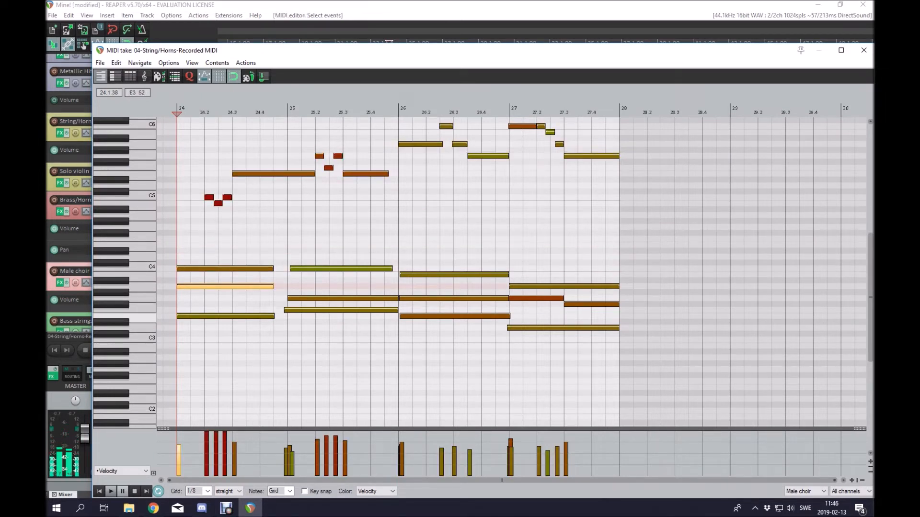
pyautogui.click(188, 316)
pyautogui.scroll(2, 160, 195)
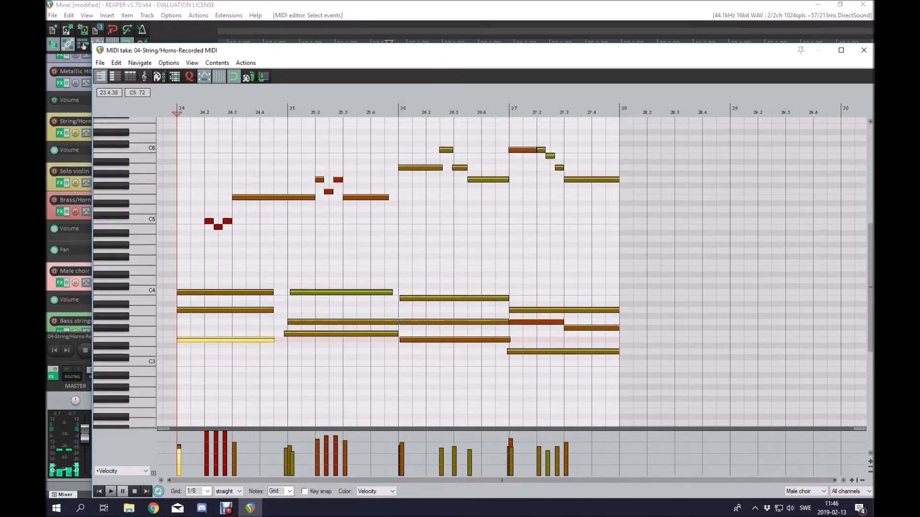
# Step: Audition the three short melody notes around C5 in bar 24 and place the edit cursor at measure 24.2
pyautogui.scroll(2, 172, 221)
pyautogui.click(208, 244)
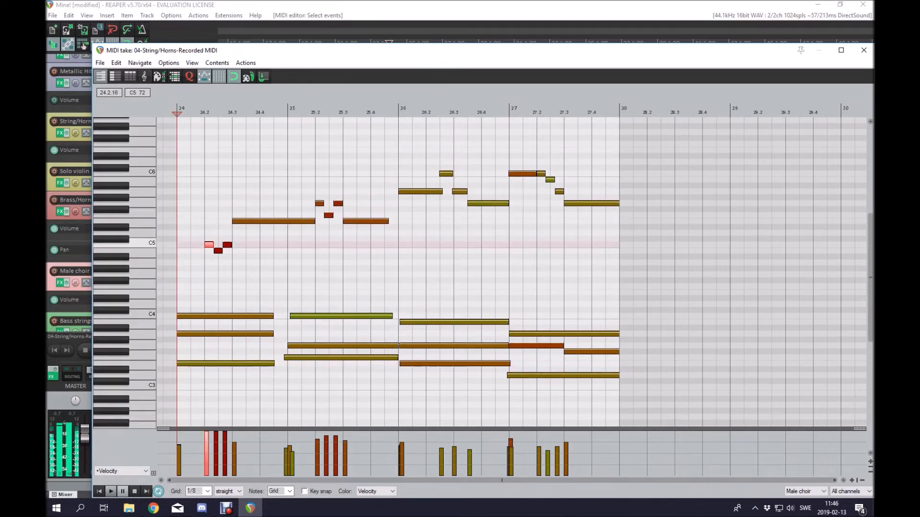
pyautogui.click(218, 251)
pyautogui.click(228, 245)
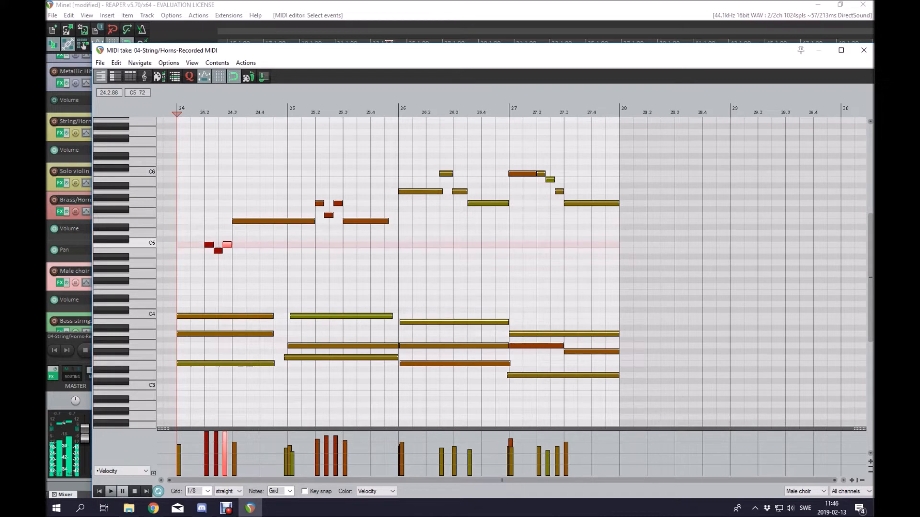
pyautogui.click(205, 215)
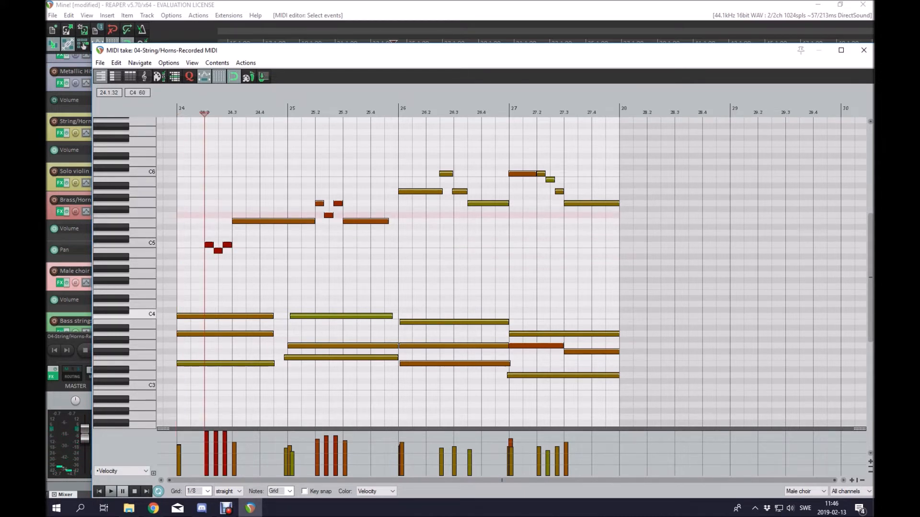
# Step: Audition chord notes in bars 24 and 25, and raise the middle note of the bar 25 chord to A3
pyautogui.click(184, 317)
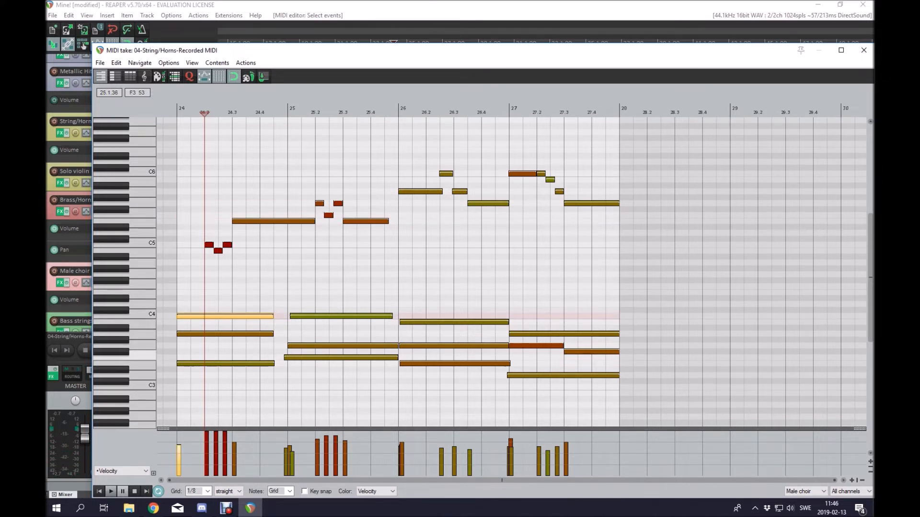
pyautogui.click(294, 358)
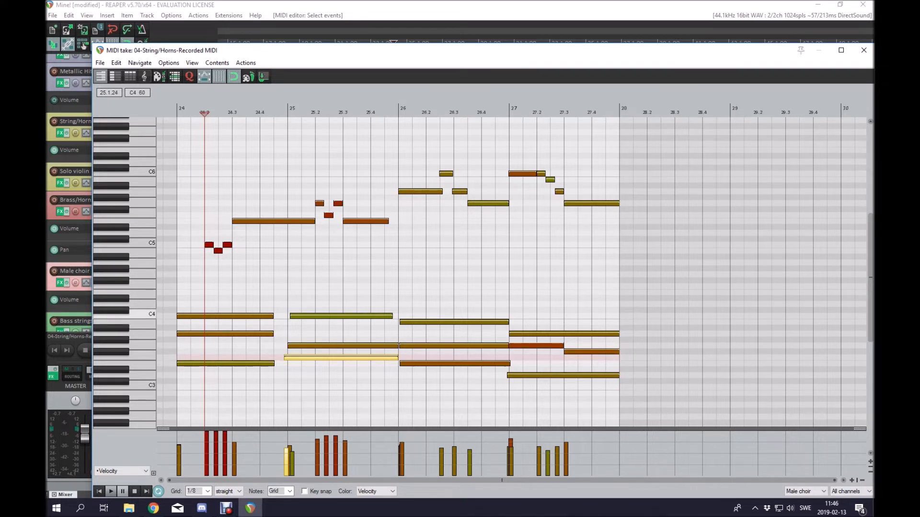
pyautogui.click(292, 316)
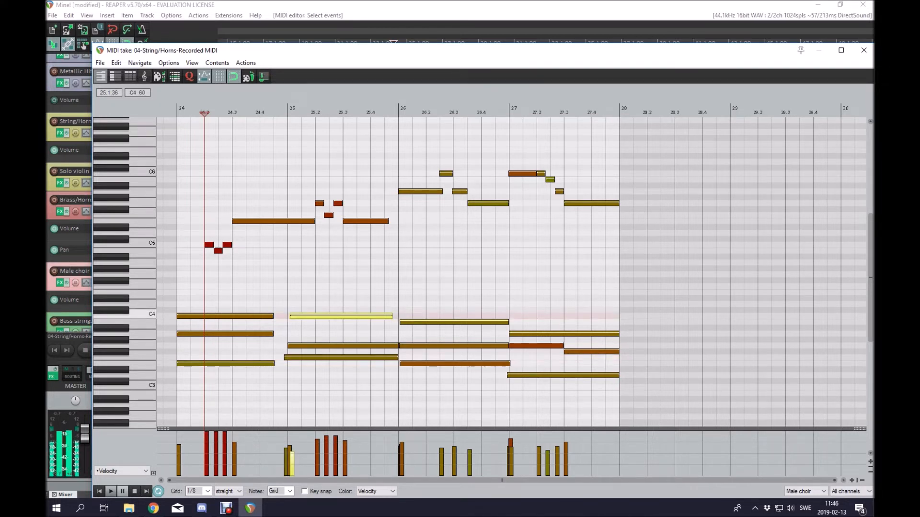
pyautogui.moveTo(311, 346); pyautogui.dragTo(307, 334)
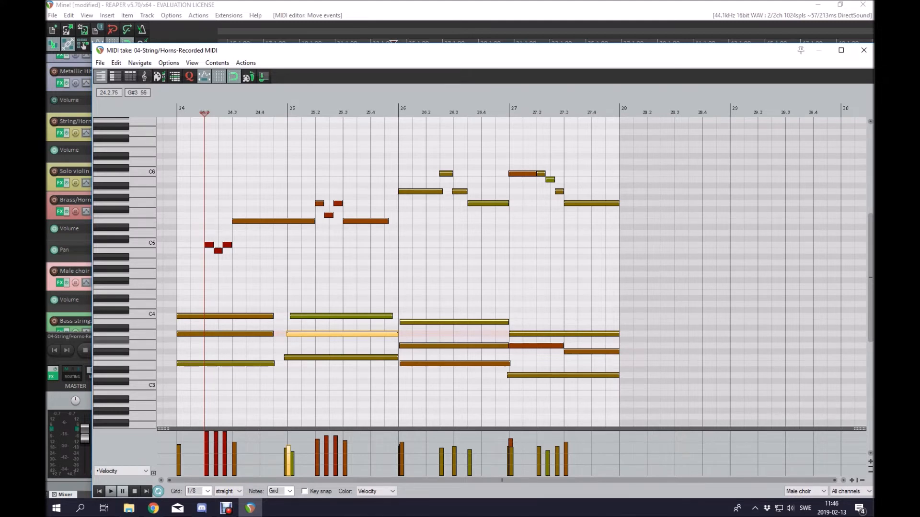
# Step: Return to the arrangement, solo the Male choir track, and play the altered chord from measure 24.2
pyautogui.click(82, 45)
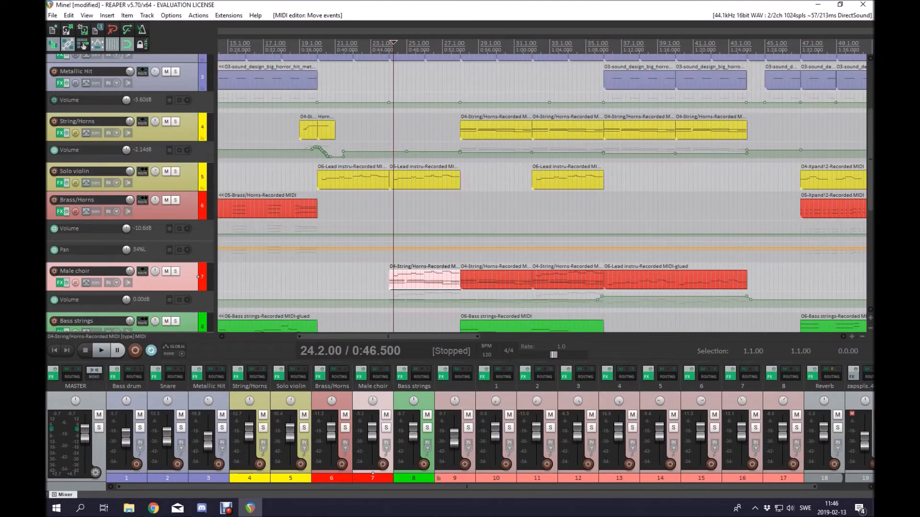
pyautogui.click(175, 271)
pyautogui.press('space')
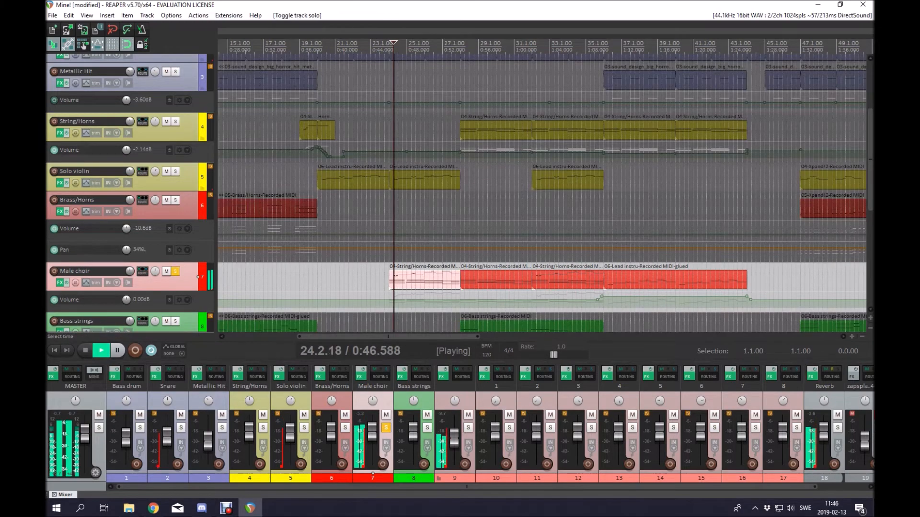
pyautogui.scroll(3, 317, 278)
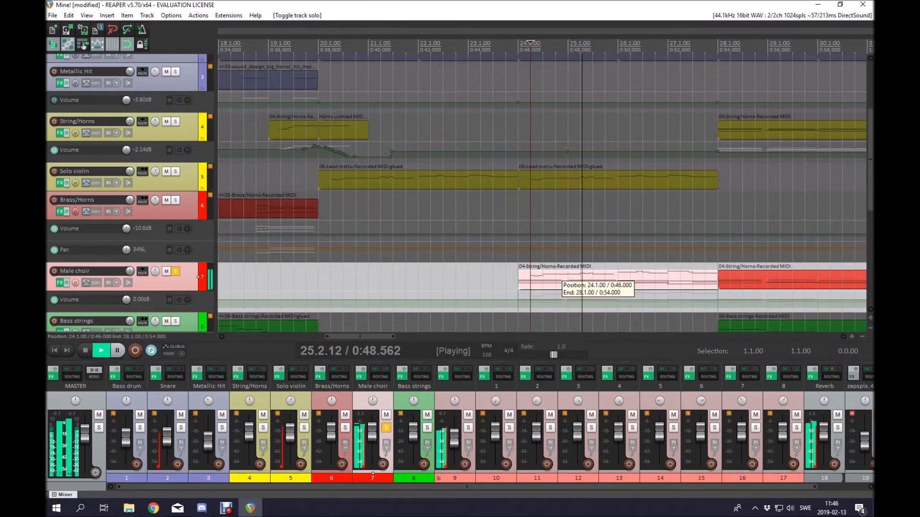
# Step: Lower the selected middle note of the bar 25 chord by two semitones in the MIDI editor and play the passage
pyautogui.click(84, 45)
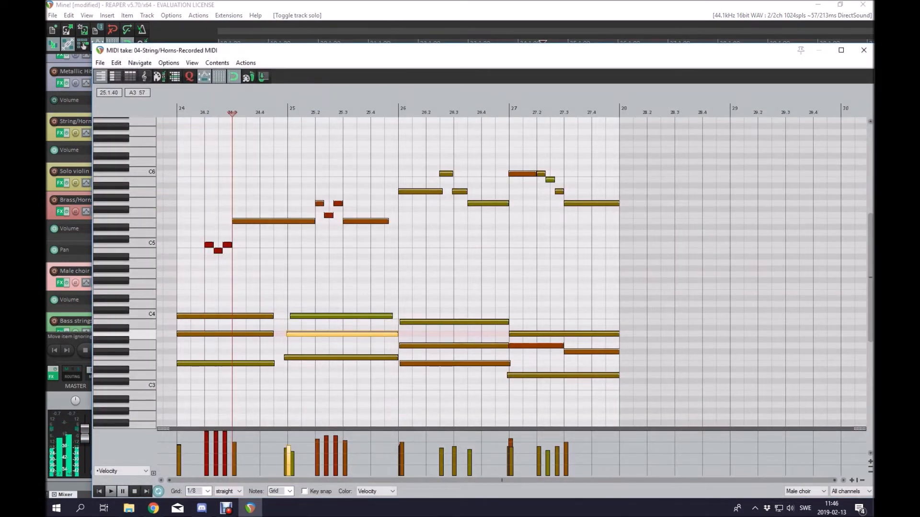
pyautogui.press('Down')
pyautogui.press('Down')
pyautogui.press('space')
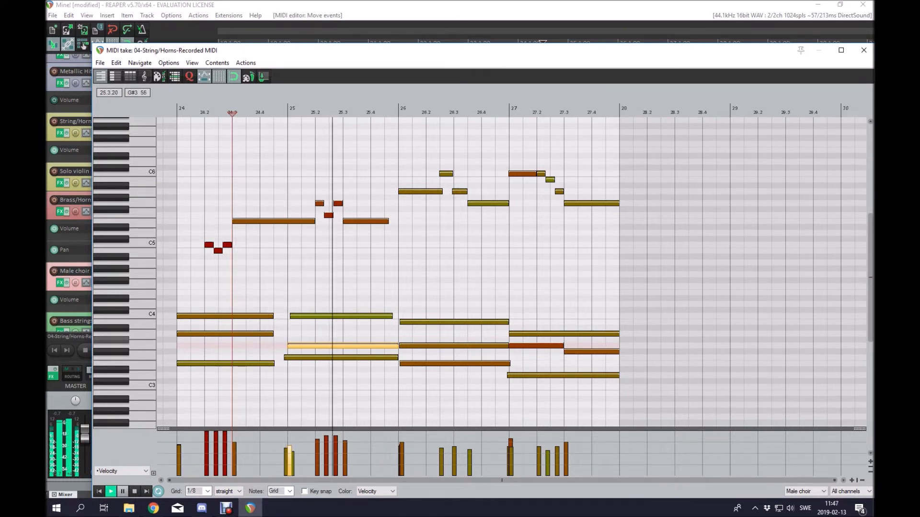
# Step: Stop playback and audition the middle notes of the bar 25 and 26 chords and the lowest note of bar 26
pyautogui.press('space')
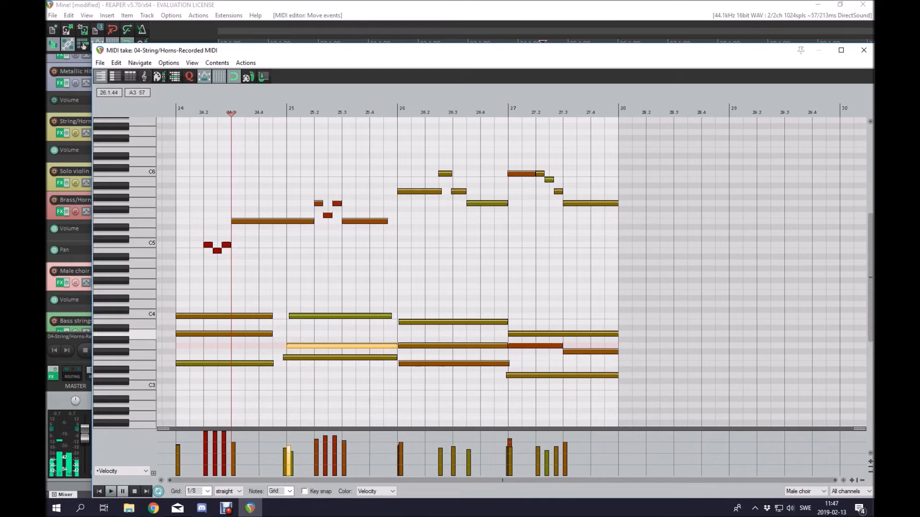
pyautogui.click(390, 345)
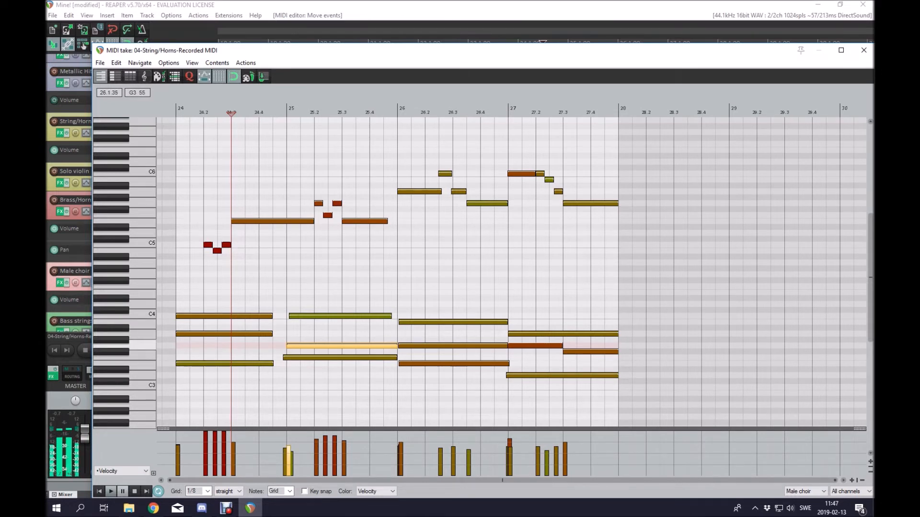
pyautogui.click(406, 346)
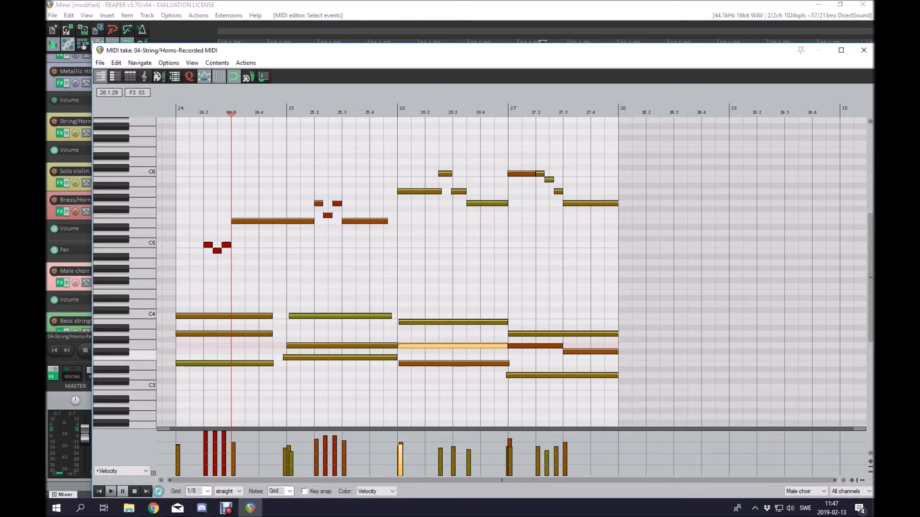
pyautogui.click(404, 364)
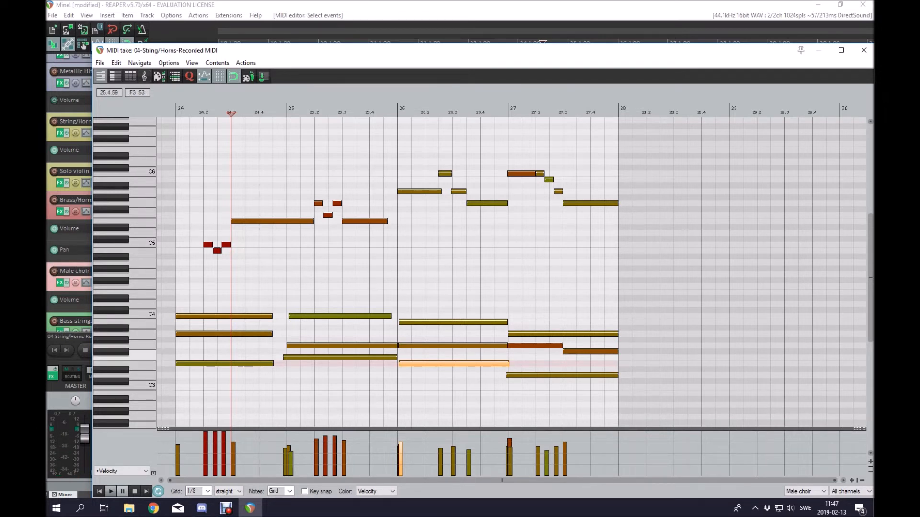
# Step: Audition the G3 notes in bars 25 and 26 and play the passage from measure 25.4
pyautogui.click(367, 334)
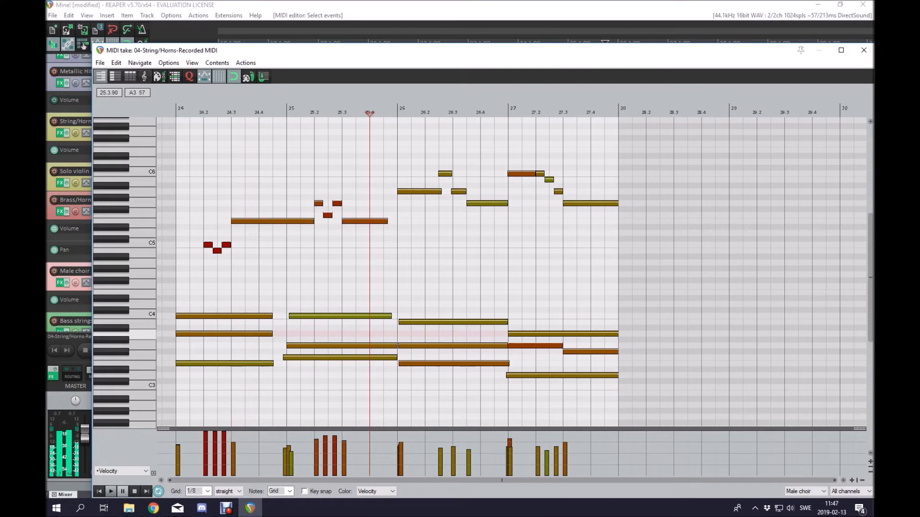
pyautogui.click(372, 346)
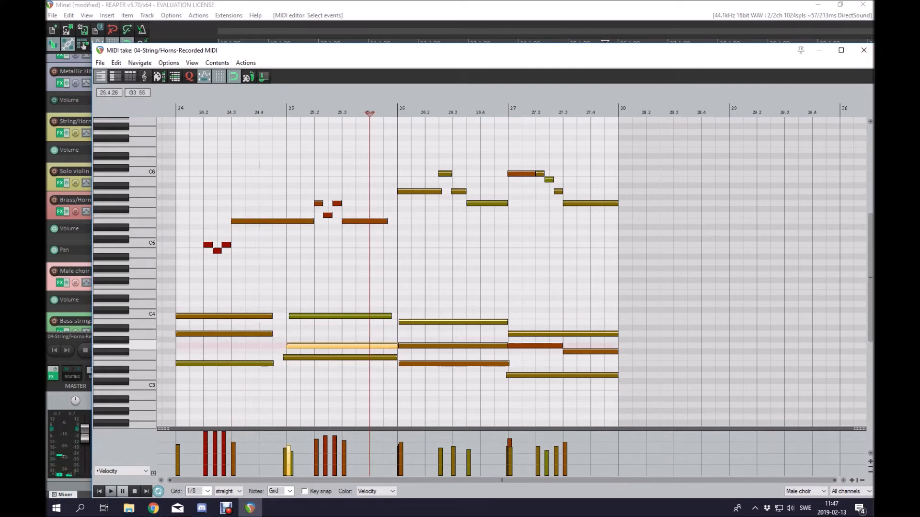
pyautogui.click(415, 345)
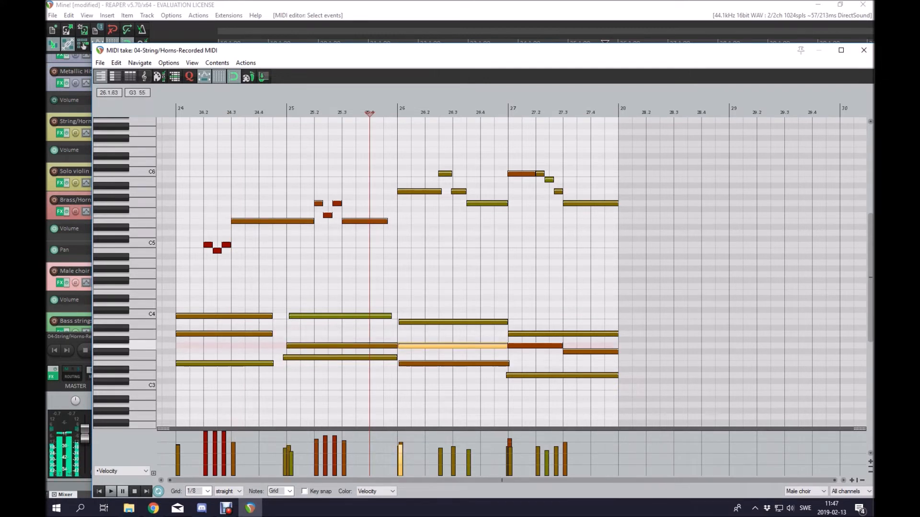
pyautogui.press('space')
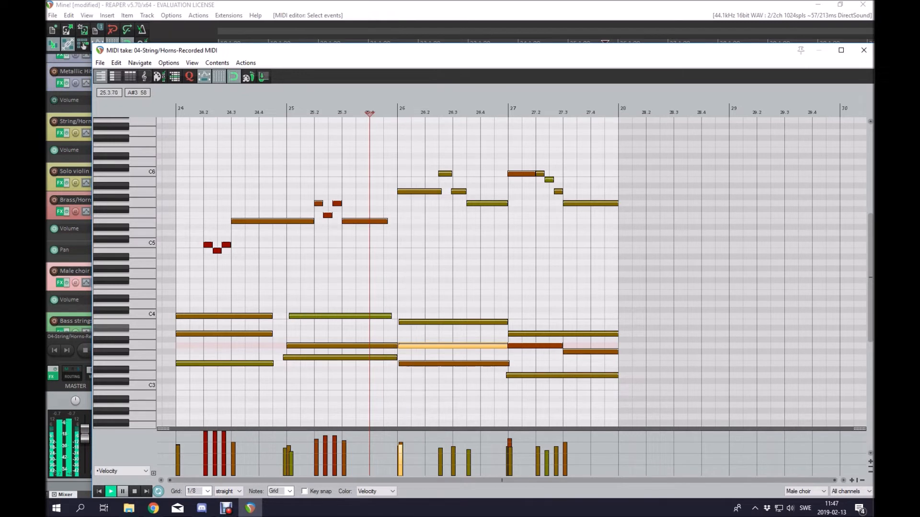
pyautogui.press('space')
# Step: Audition the lowest note and the F#3 note of the bar 27 chord and place the edit cursor at measure 27.3
pyautogui.click(522, 375)
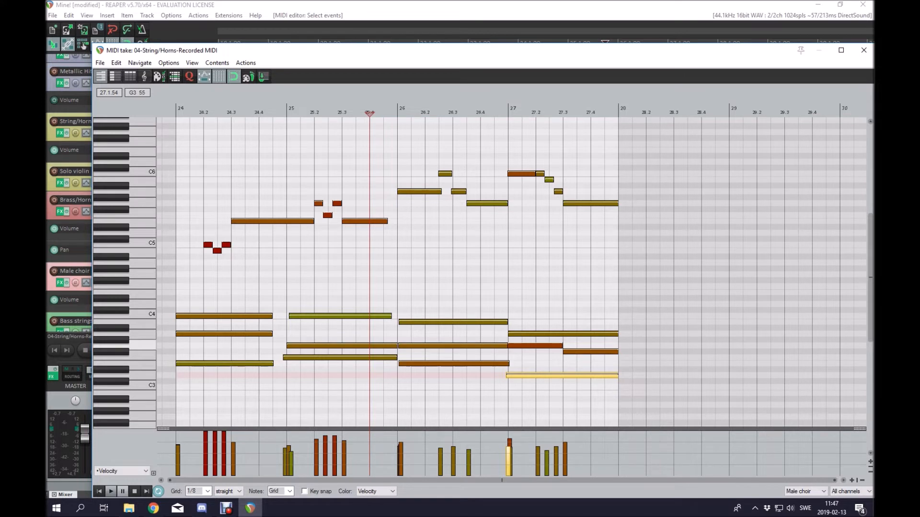
pyautogui.click(579, 352)
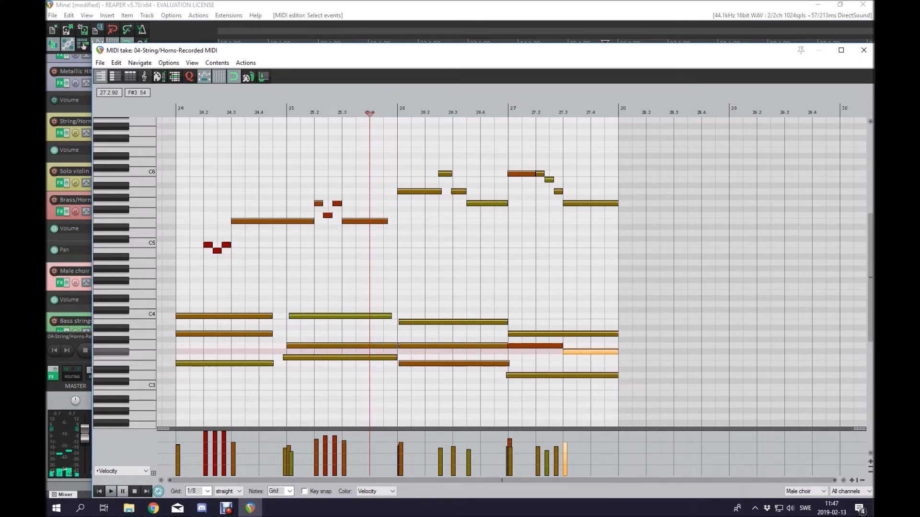
pyautogui.click(563, 364)
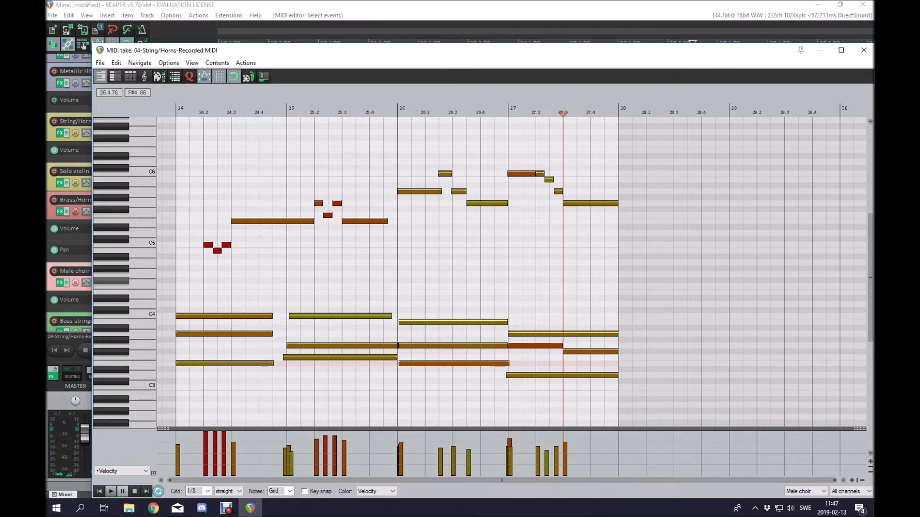
# Step: Audition the top and middle notes of bar 26 and the G3 of bar 27, and play the transition from just before bar 27
pyautogui.click(503, 292)
pyautogui.click(494, 323)
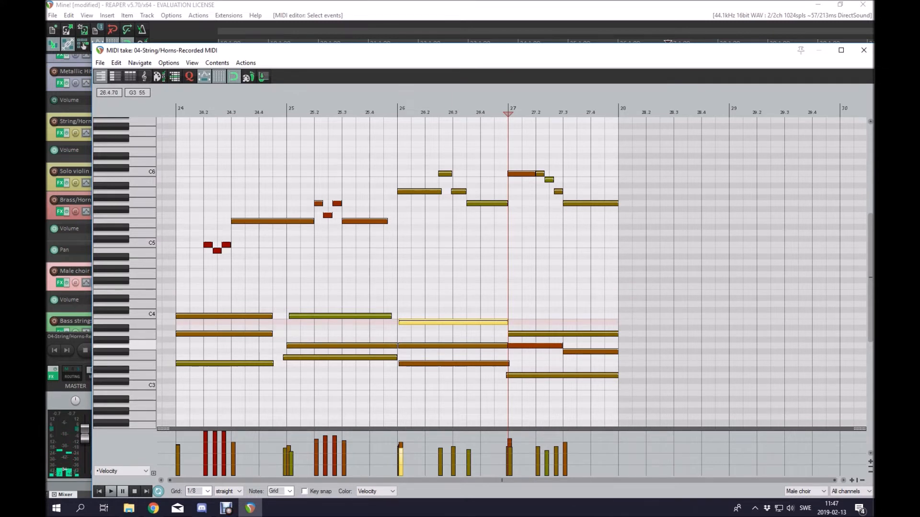
pyautogui.click(491, 346)
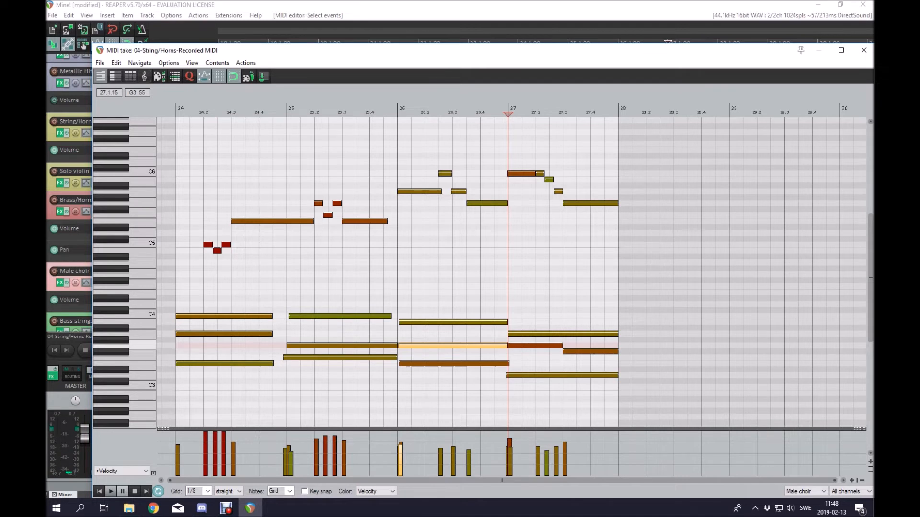
pyautogui.click(512, 346)
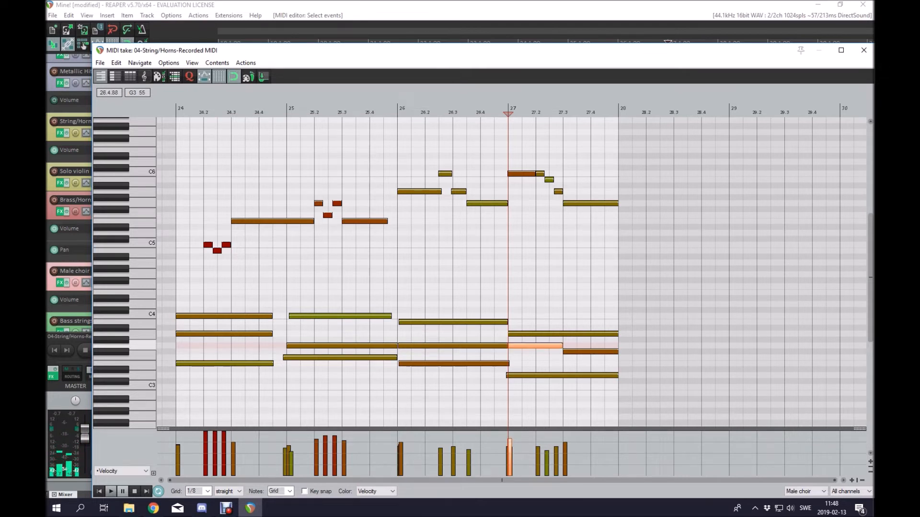
pyautogui.click(494, 334)
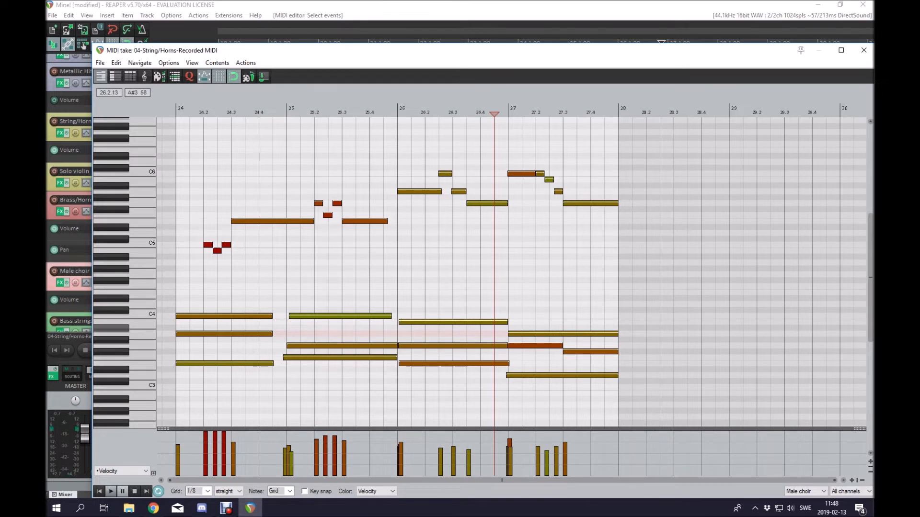
pyautogui.press('space')
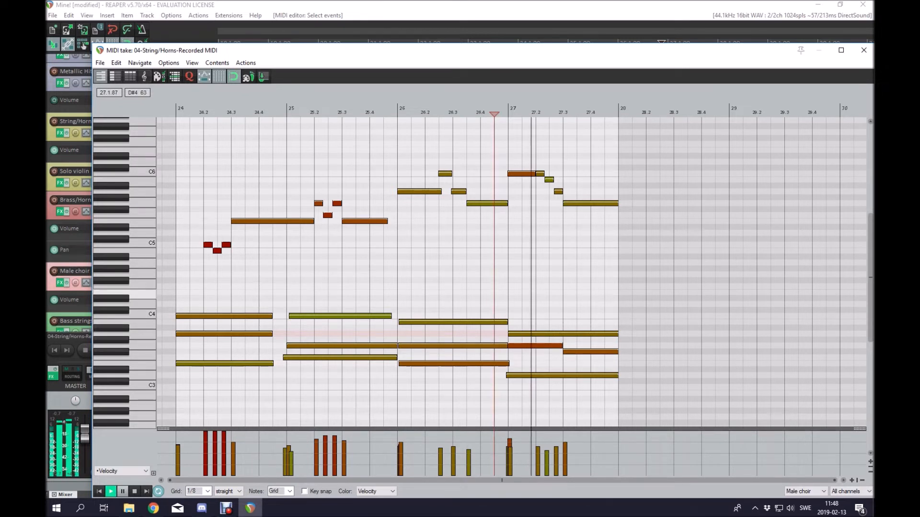
pyautogui.press('space')
# Step: Audition the F#3 and G3 middle notes of the bar 27 chord and close the Male choir MIDI editor
pyautogui.click(571, 352)
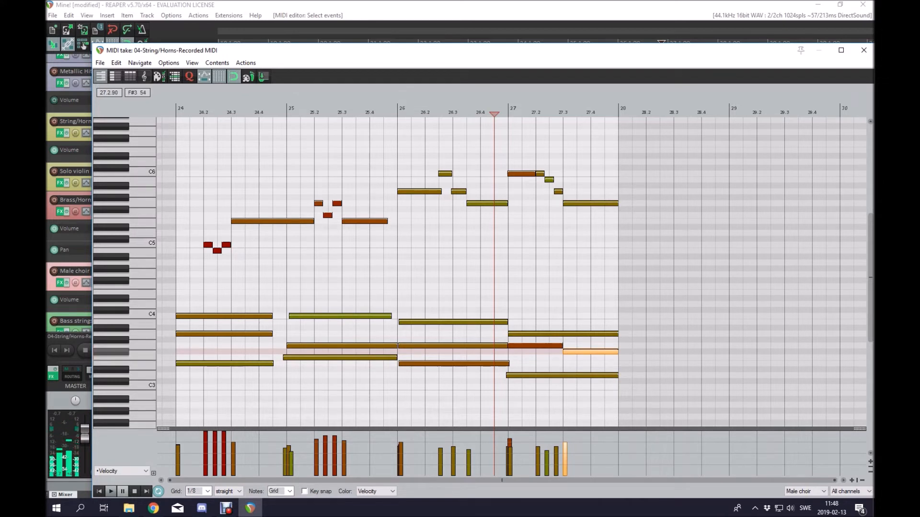
pyautogui.press('Escape')
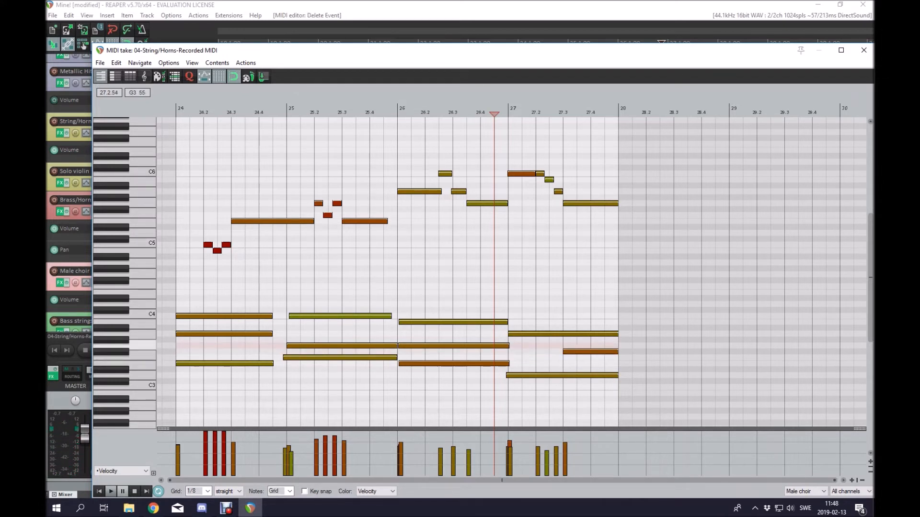
pyautogui.click(550, 345)
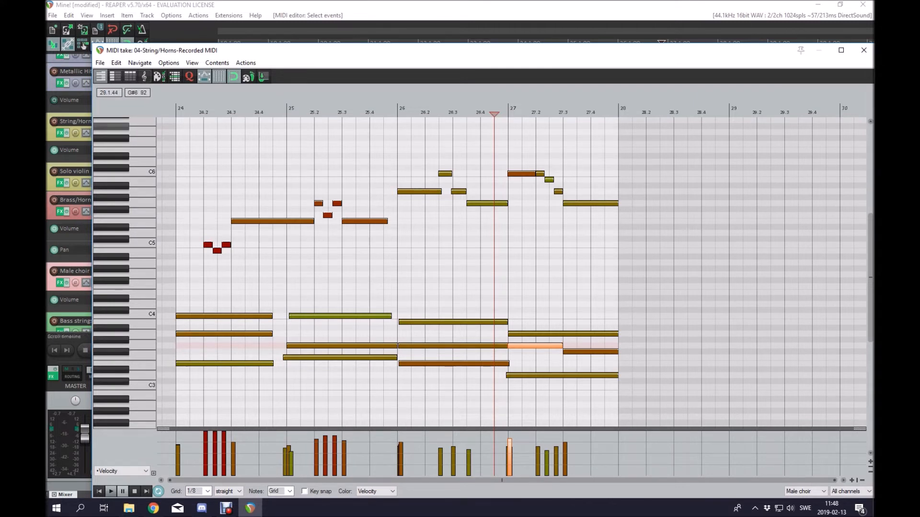
pyautogui.click(863, 50)
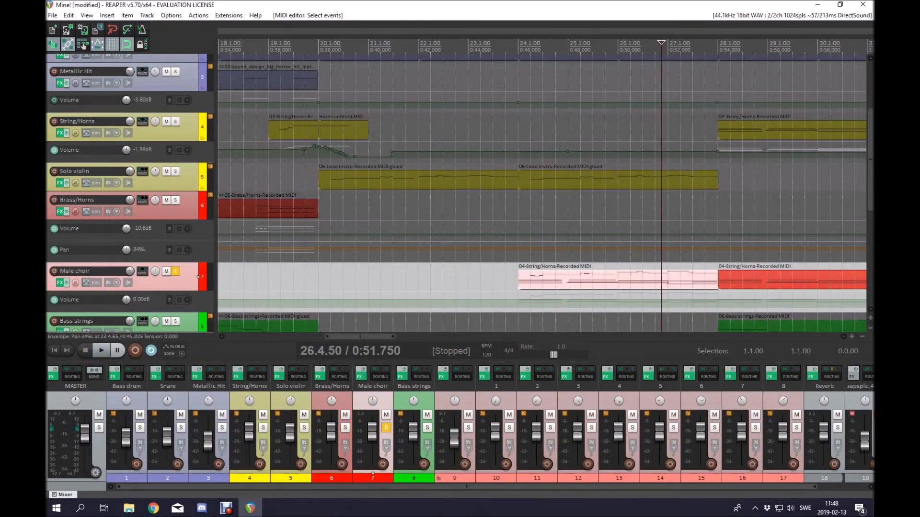
# Step: Open the Bass strings item starting at bar 28 in the MIDI editor and audition its notes in bars 28 and 29
pyautogui.scroll(-5, 542, 192)
pyautogui.doubleClick(730, 187)
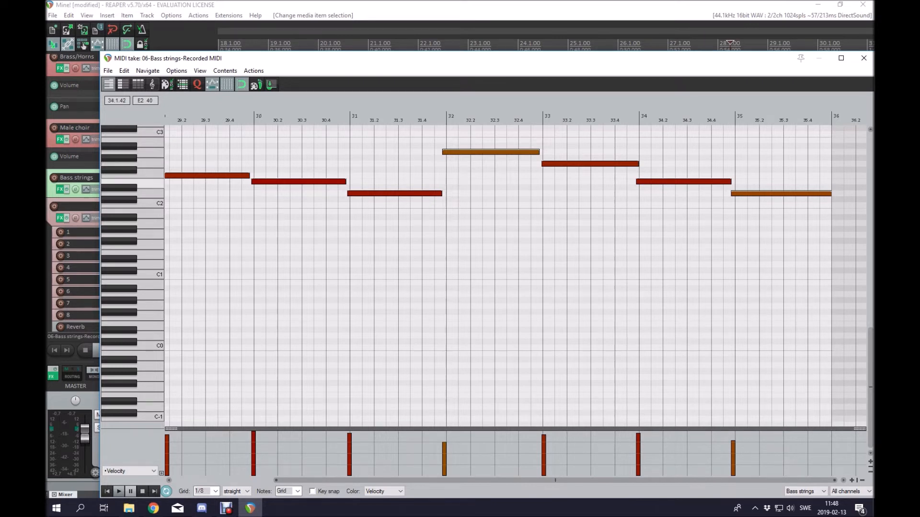
pyautogui.scroll(-2, 364, 201)
pyautogui.click(205, 199)
pyautogui.scroll(2, 202, 198)
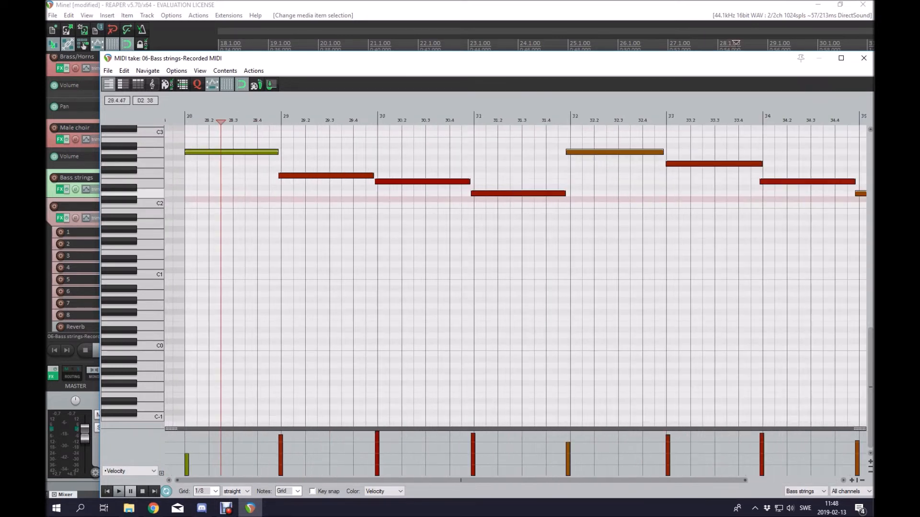
pyautogui.click(242, 152)
pyautogui.click(320, 176)
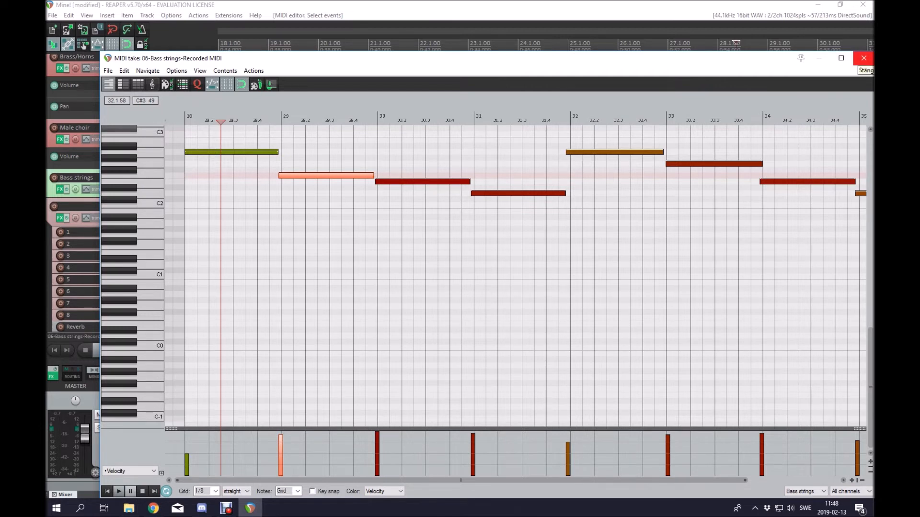
# Step: Audition the Bass strings E2 notes in bars 34 and 30 and the F2 note in bar 29
pyautogui.click(751, 176)
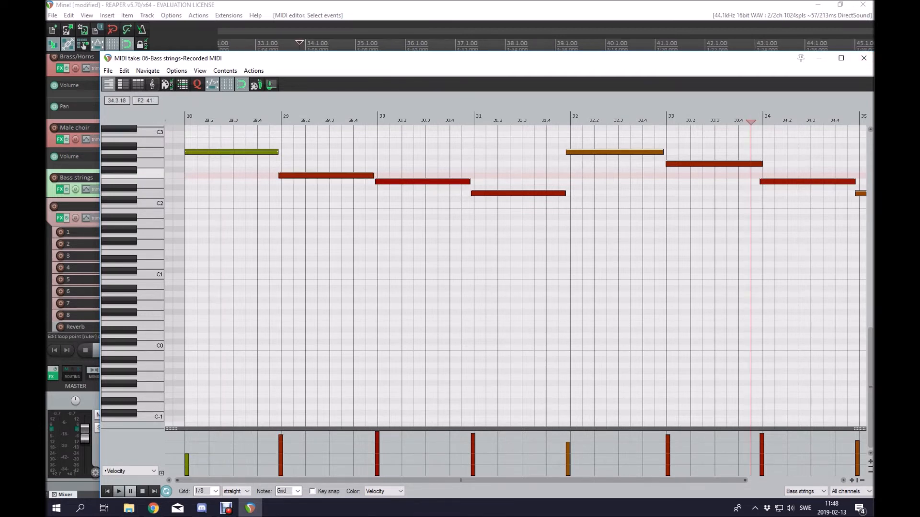
pyautogui.scroll(2, 750, 175)
pyautogui.scroll(2, 752, 175)
pyautogui.click(587, 182)
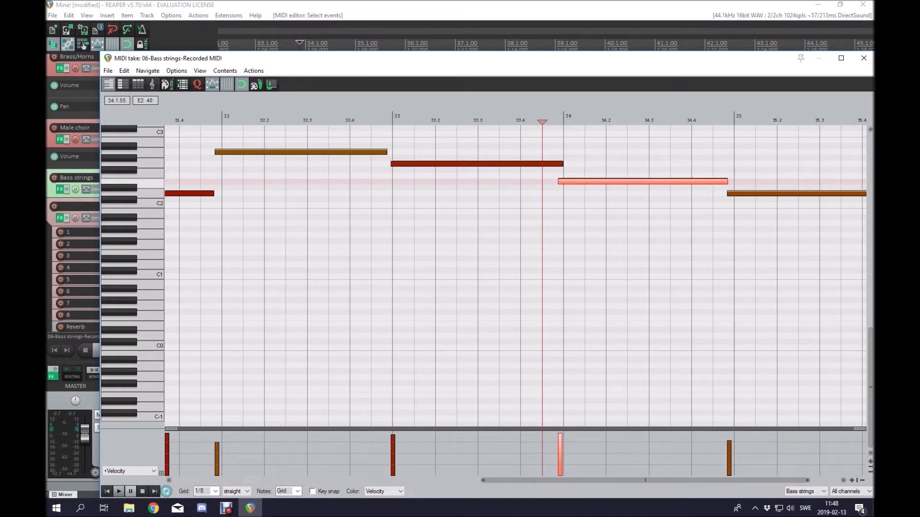
pyautogui.scroll(-4, 587, 182)
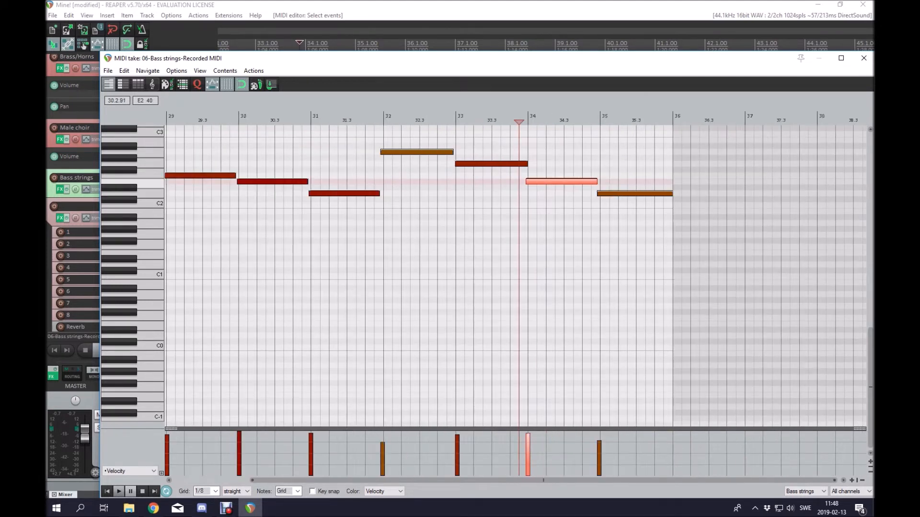
pyautogui.click(267, 182)
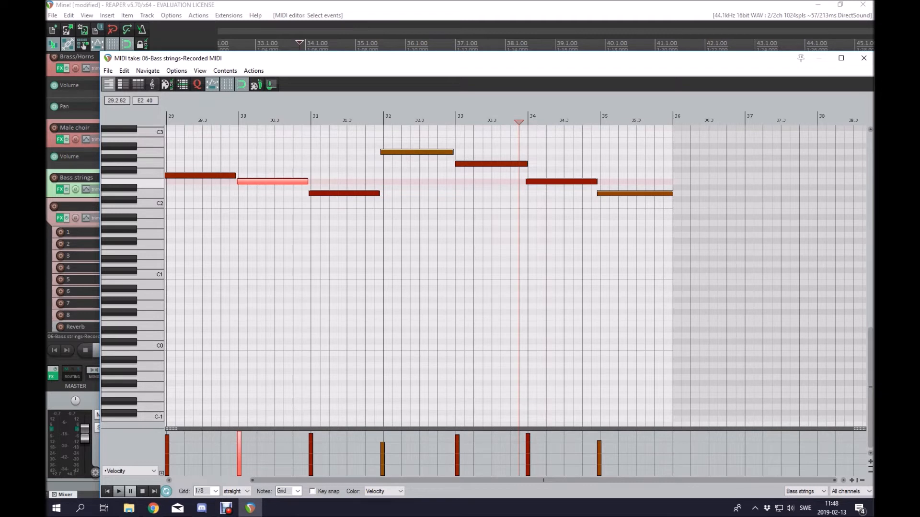
pyautogui.click(193, 175)
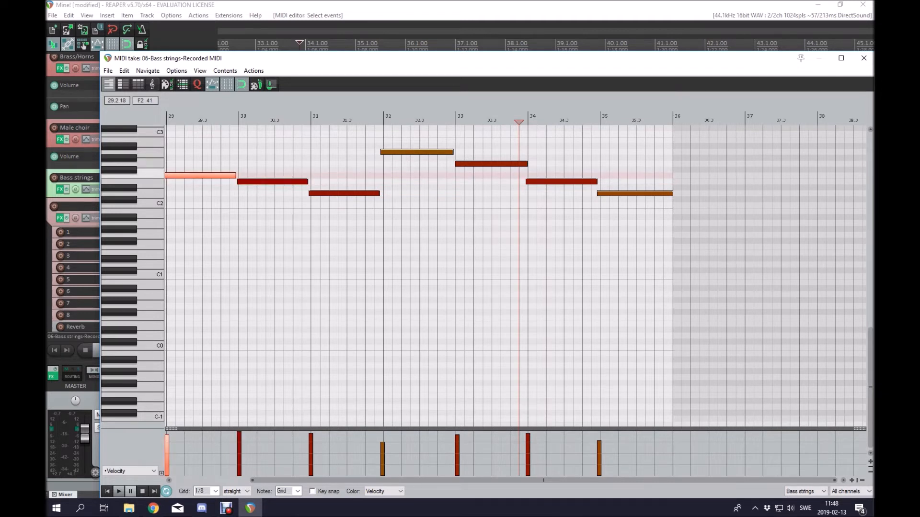
# Step: Place the edit cursor at bar 29 and audition the bass notes of bars 29 and 33 for comparison
pyautogui.scroll(-1, 192, 176)
pyautogui.click(242, 182)
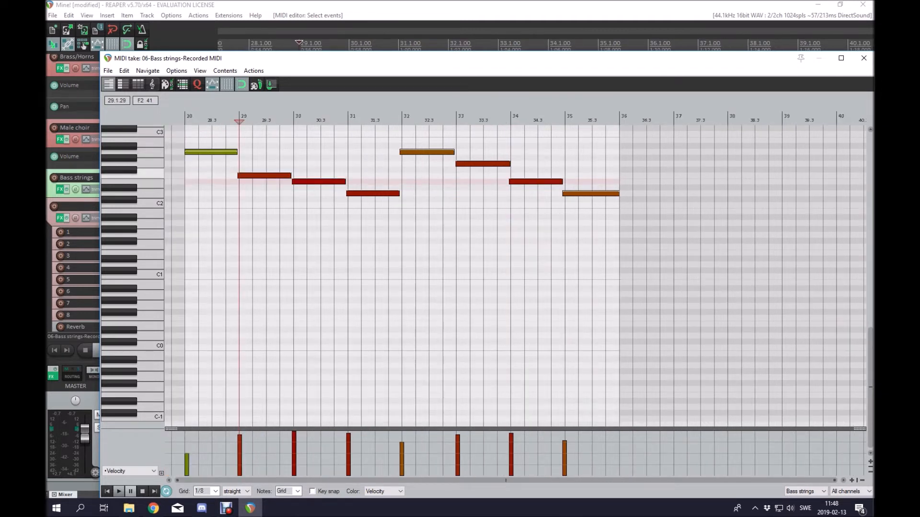
pyautogui.click(241, 176)
pyautogui.click(470, 164)
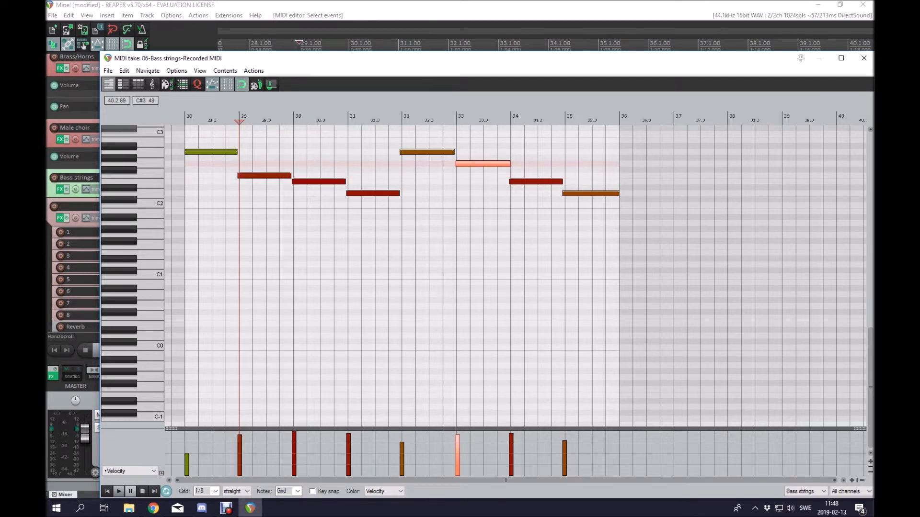
# Step: Close the Bass strings MIDI editor and unsolo the Male choir track in the arrangement
pyautogui.click(863, 58)
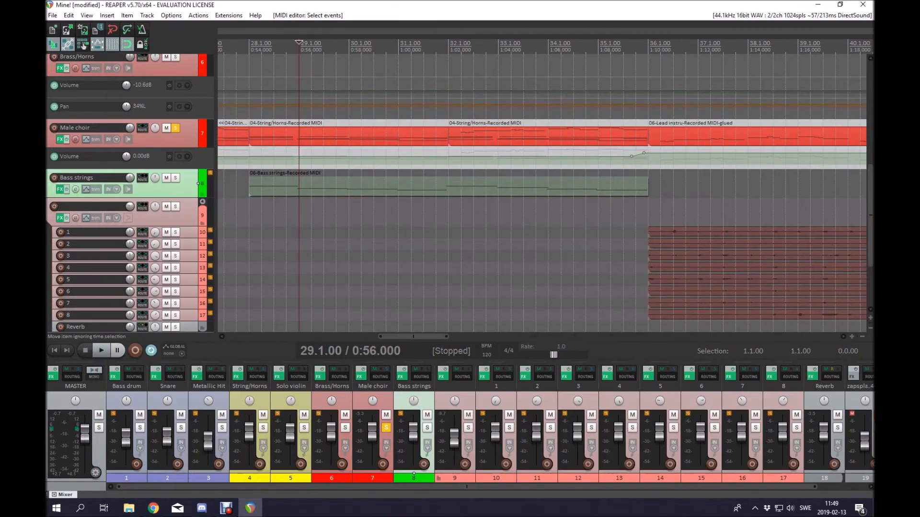
pyautogui.click(175, 128)
pyautogui.scroll(-2, 542, 216)
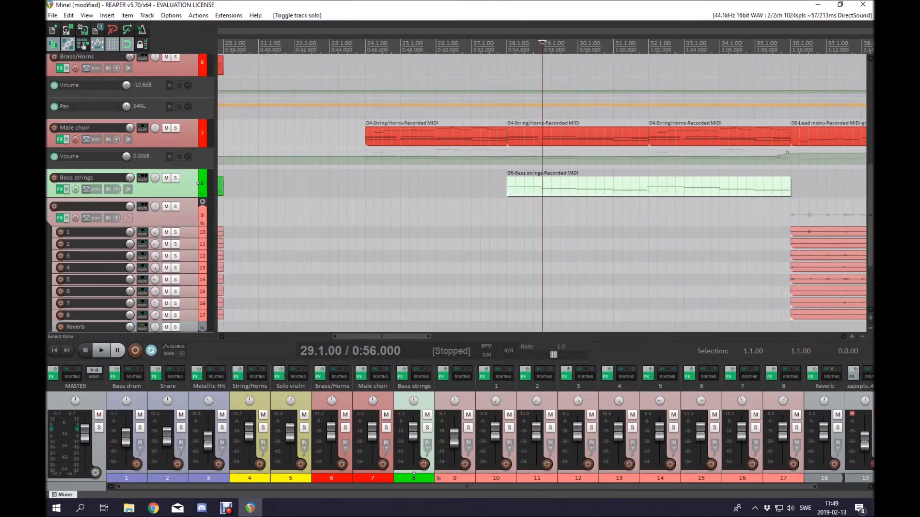
# Step: Play the full arrangement from measure 29.1 and again from measure 33.1 to compare the two bass notes in context
pyautogui.click(516, 188)
pyautogui.click(551, 188)
pyautogui.click(543, 188)
pyautogui.press('space')
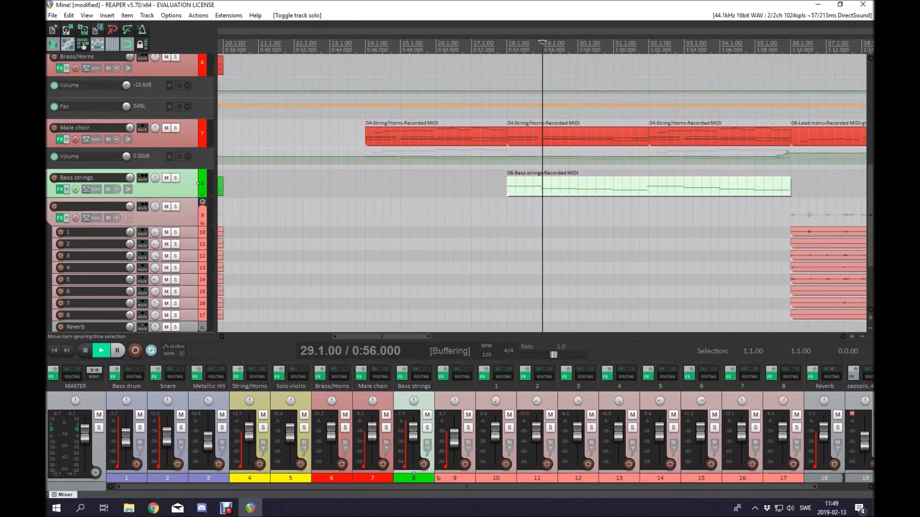
pyautogui.press('space')
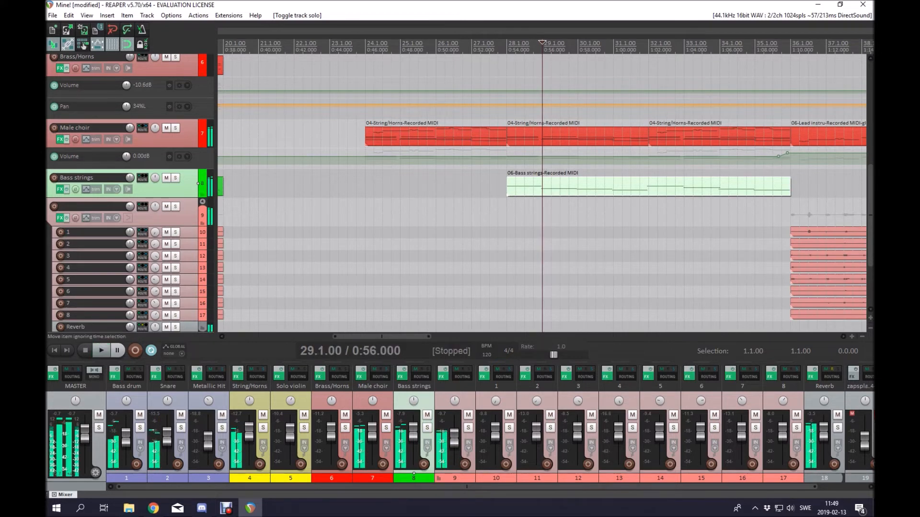
pyautogui.click(684, 188)
pyautogui.press('space')
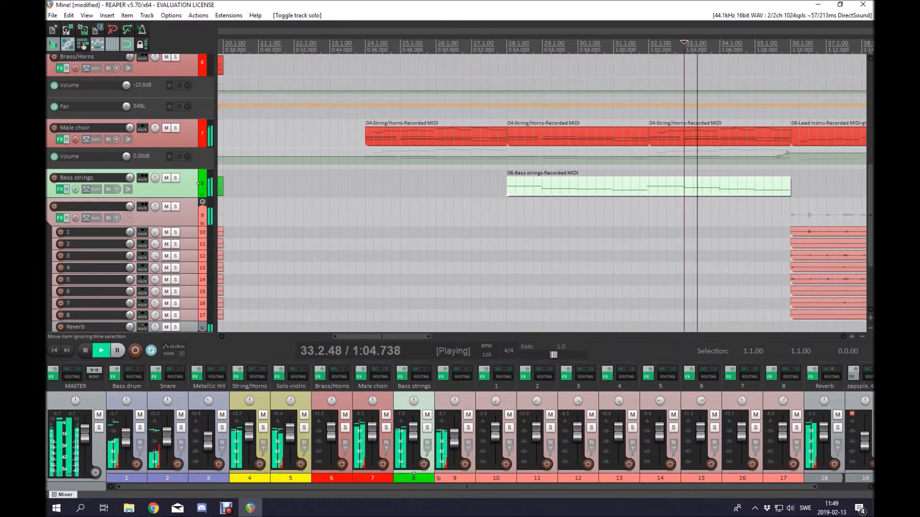
# Step: Stop playback, place the edit cursor at 32.2.00 and review which tracks play in the surrounding section
pyautogui.press('space')
pyautogui.scroll(4, 191, 159)
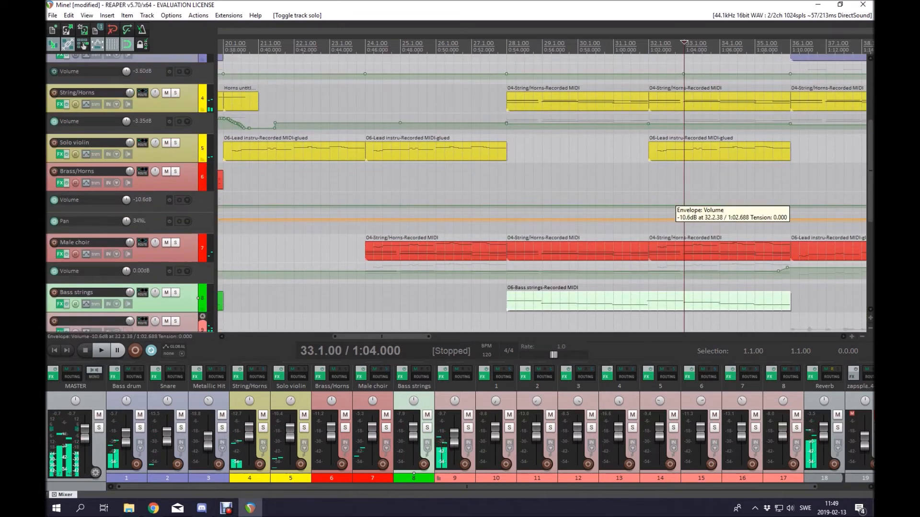
pyautogui.scroll(-1, 663, 206)
pyautogui.click(530, 178)
pyautogui.click(524, 198)
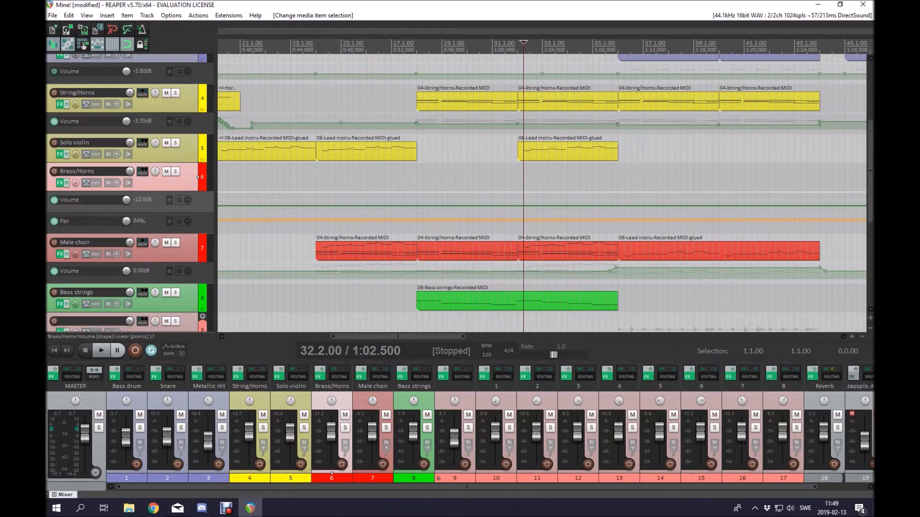
pyautogui.scroll(3, 455, 192)
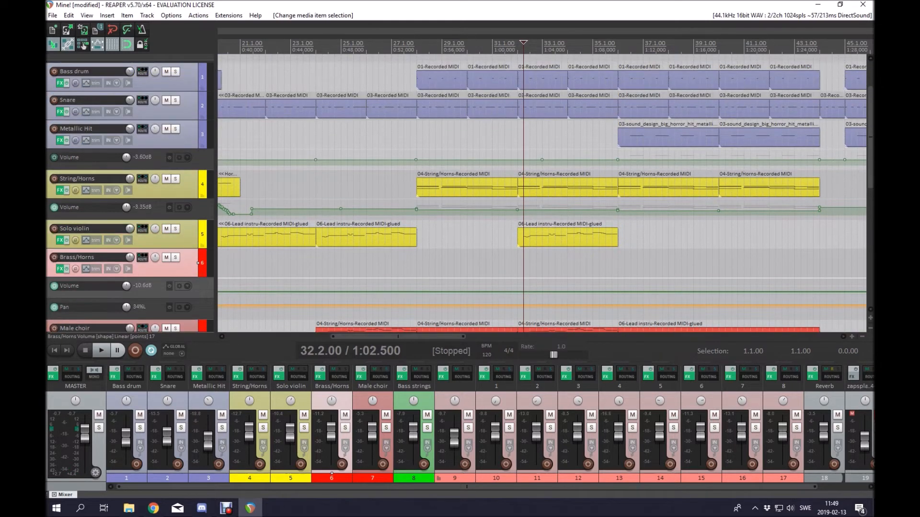
pyautogui.scroll(-2, 455, 192)
pyautogui.scroll(3, 455, 192)
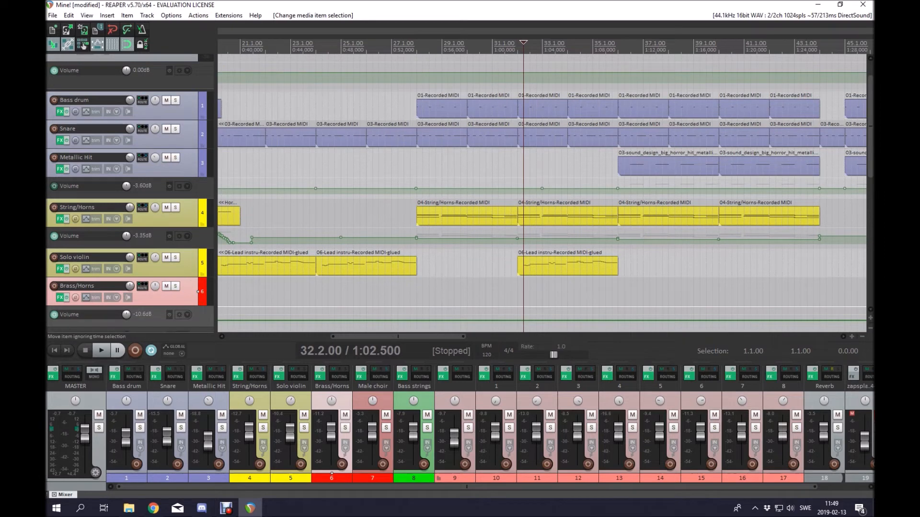
# Step: Play the arrangement from 36.2.00 while reviewing all tracks from the drums to the numbered subtracks, and stop playback
pyautogui.click(625, 166)
pyautogui.press('space')
pyautogui.scroll(-5, 624, 167)
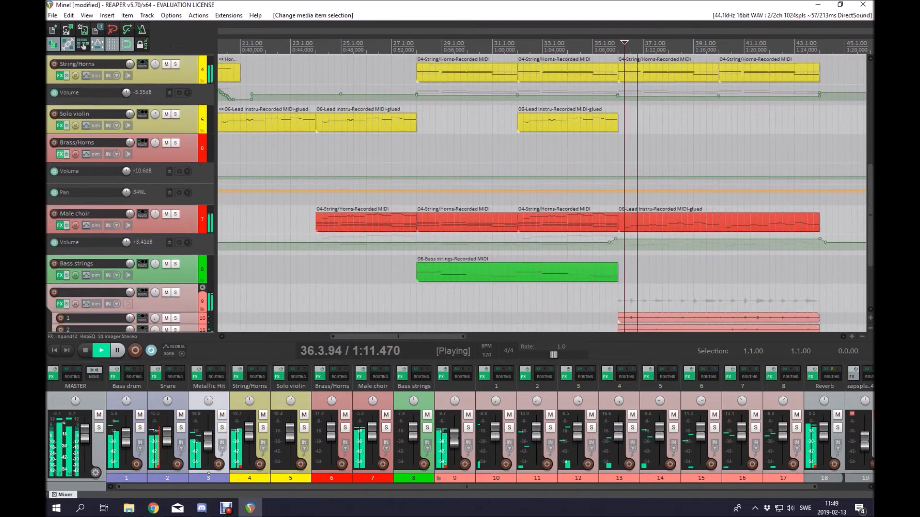
pyautogui.scroll(-3, 541, 192)
pyautogui.scroll(5, 542, 191)
pyautogui.scroll(-5, 541, 192)
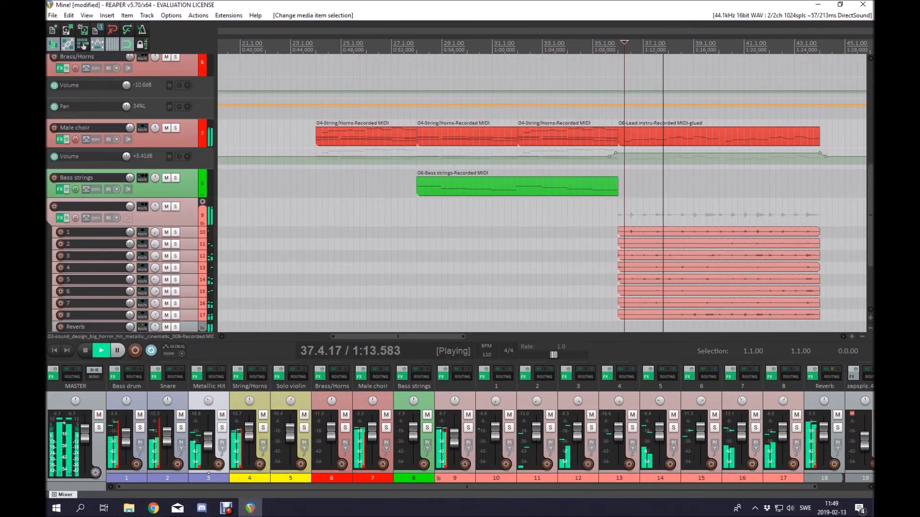
pyautogui.scroll(1, 134, 254)
pyautogui.scroll(7, 128, 253)
pyautogui.press('space')
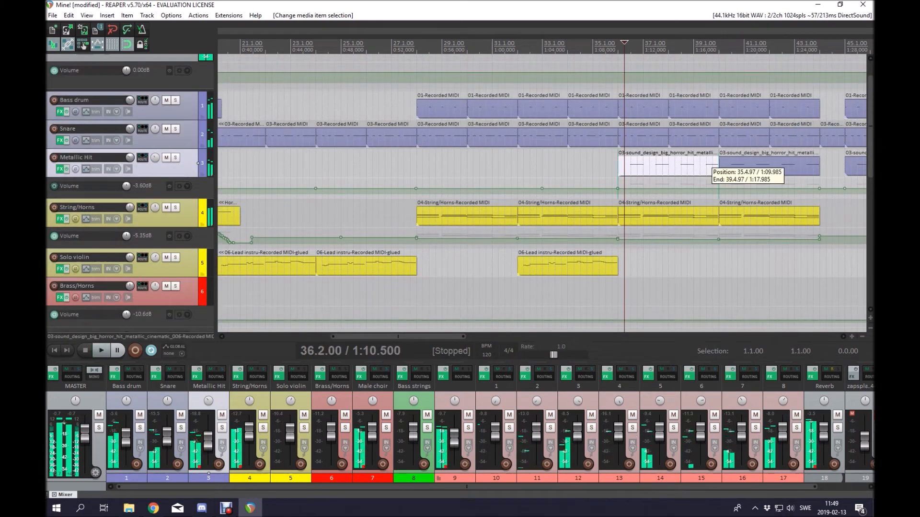
# Step: Compare the Solo violin clip that ends at measure 36 with the Male choir clips before and after that point
pyautogui.click(700, 163)
pyautogui.scroll(-3, 700, 163)
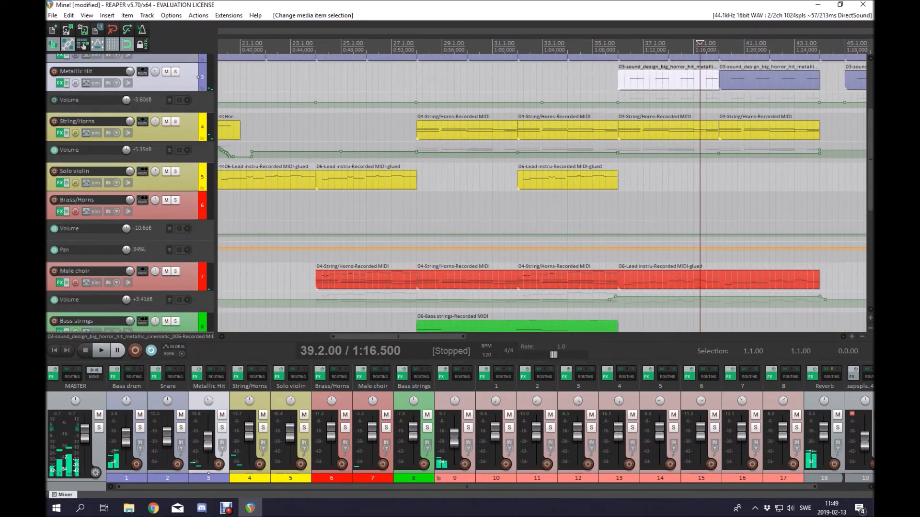
pyautogui.scroll(-3, 700, 162)
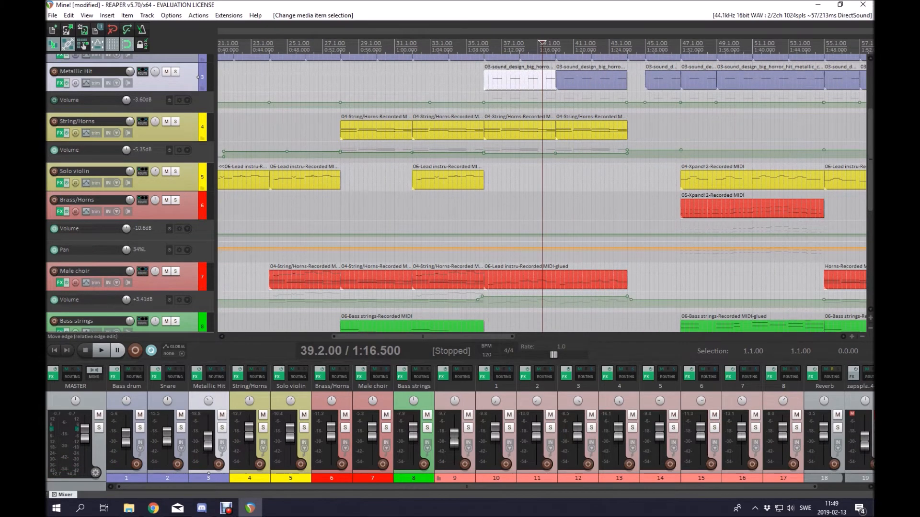
pyautogui.click(482, 181)
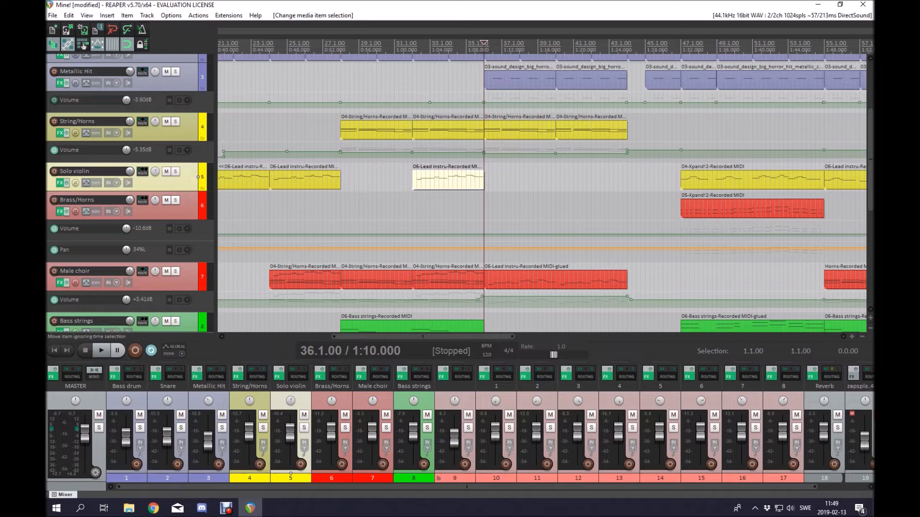
pyautogui.click(462, 181)
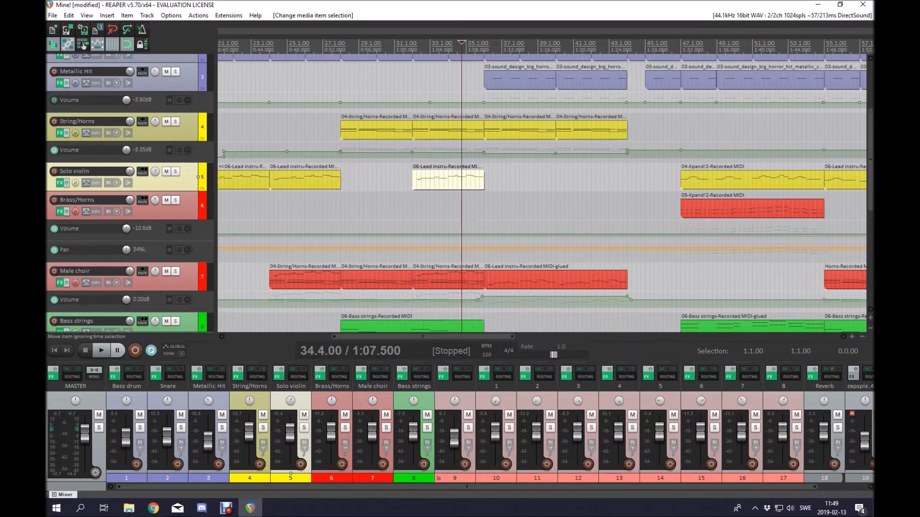
pyautogui.press('Down')
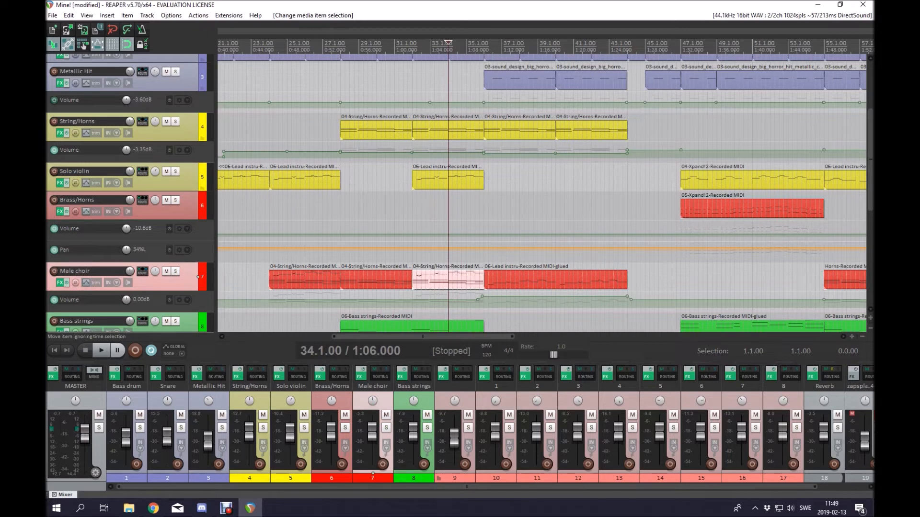
pyautogui.press('Right')
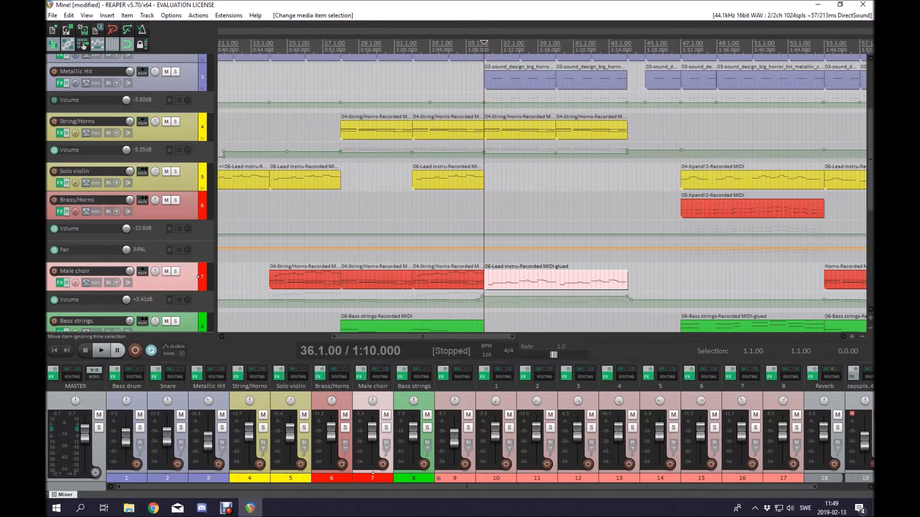
# Step: Place the edit cursor at 36.2.00 on the Male choir's glued clip and play the arrangement from there
pyautogui.click(488, 280)
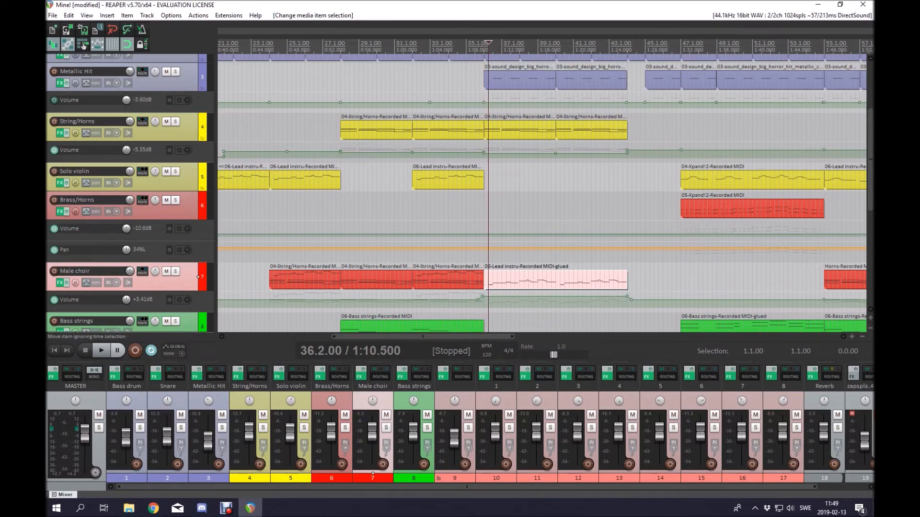
pyautogui.press('+')
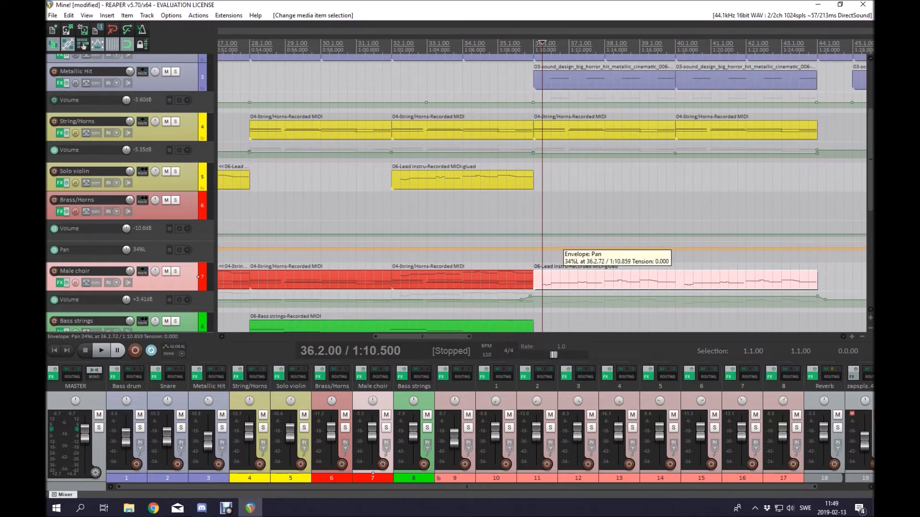
pyautogui.press('-')
pyautogui.press('space')
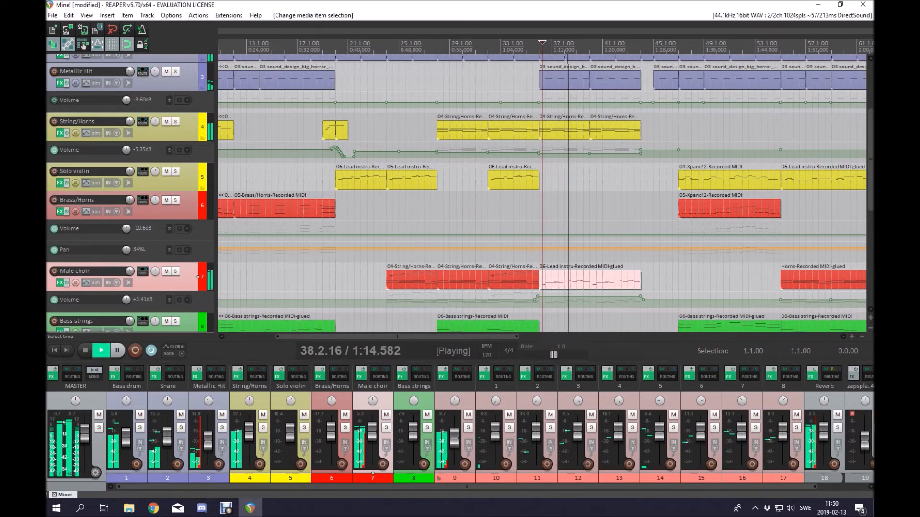
# Step: Mark the end of the section around measure 43 while listening through measure 44, and stop playback
pyautogui.click(627, 281)
pyautogui.scroll(2, 628, 280)
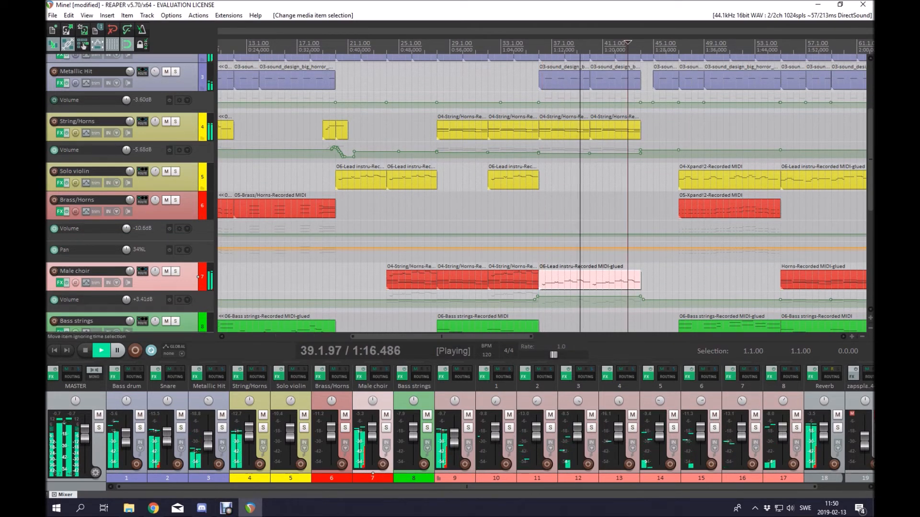
pyautogui.scroll(3, 556, 280)
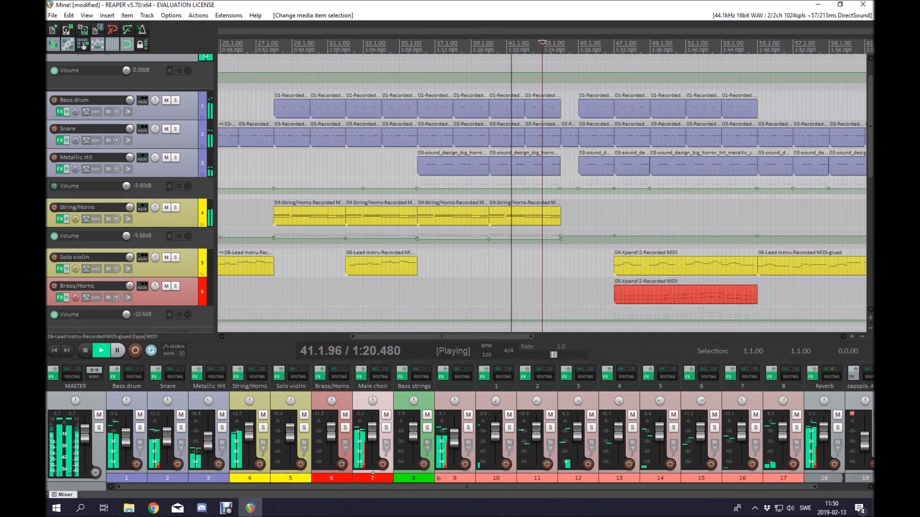
pyautogui.press('Down')
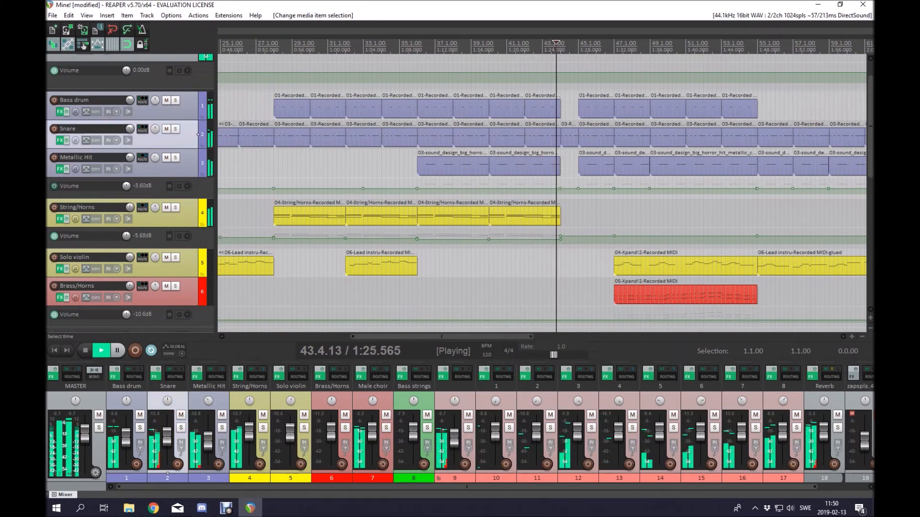
pyautogui.press('Down')
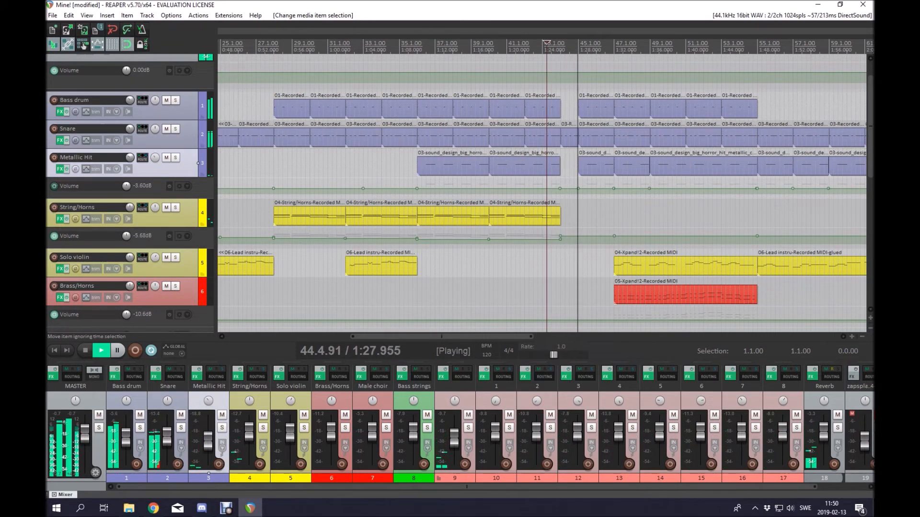
pyautogui.press('space')
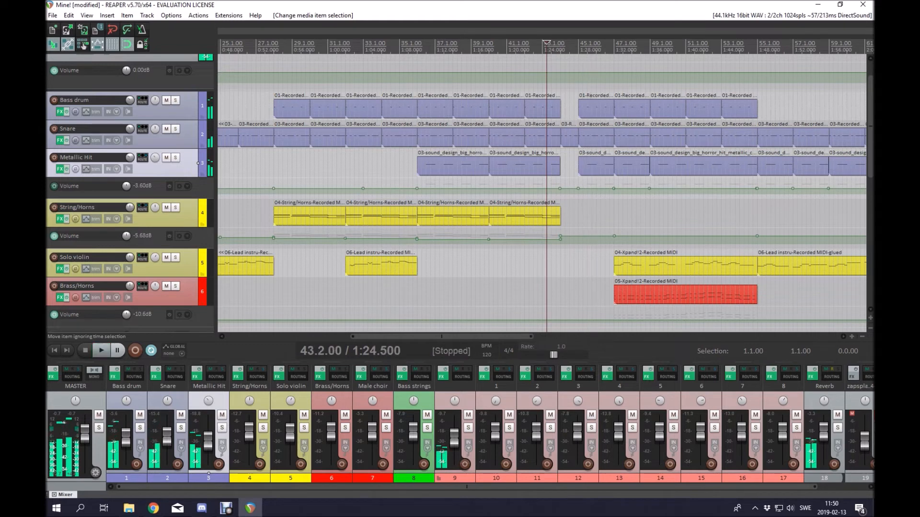
# Step: Select the Snare clip after the break and the short Snare clip at measure 44, and examine the gap in the other tracks
pyautogui.click(605, 138)
pyautogui.scroll(-1, 605, 138)
pyautogui.scroll(1, 606, 138)
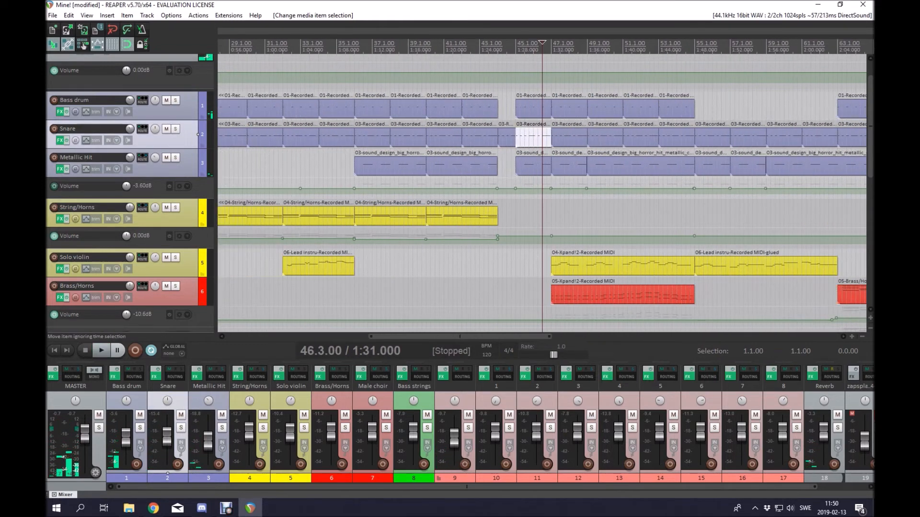
pyautogui.click(511, 138)
pyautogui.scroll(-1, 512, 138)
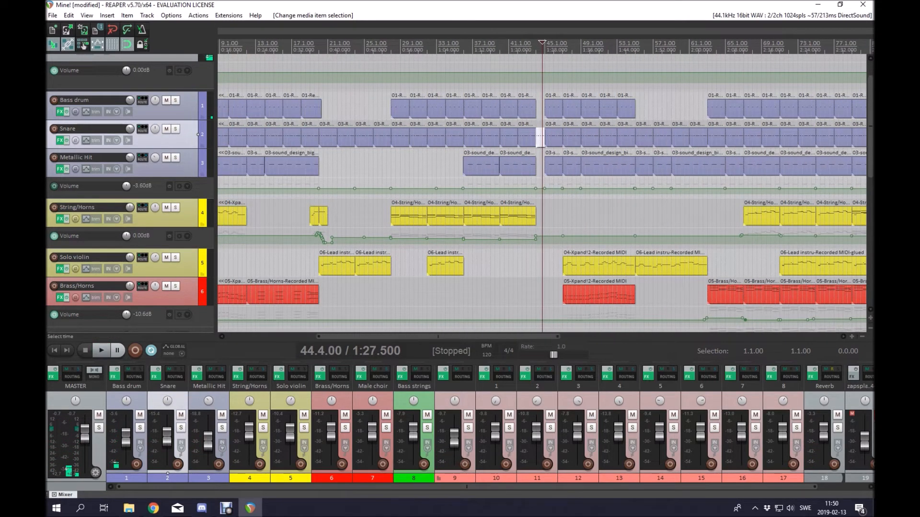
pyautogui.press('-')
pyautogui.press('-')
pyautogui.press('+')
pyautogui.press('+')
pyautogui.press('+')
pyautogui.press('+')
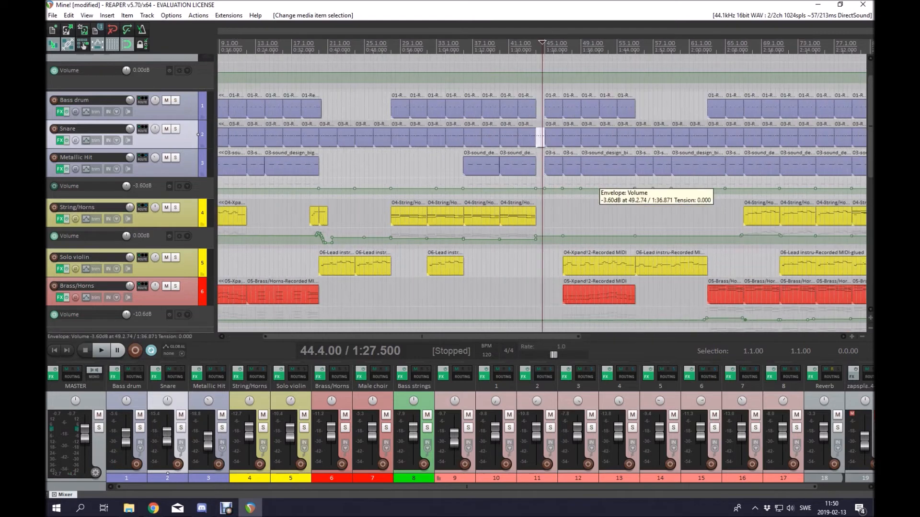
# Step: Place the edit cursor at 46.1.00 and play the lead-in to the section starting at measure 47
pyautogui.click(601, 164)
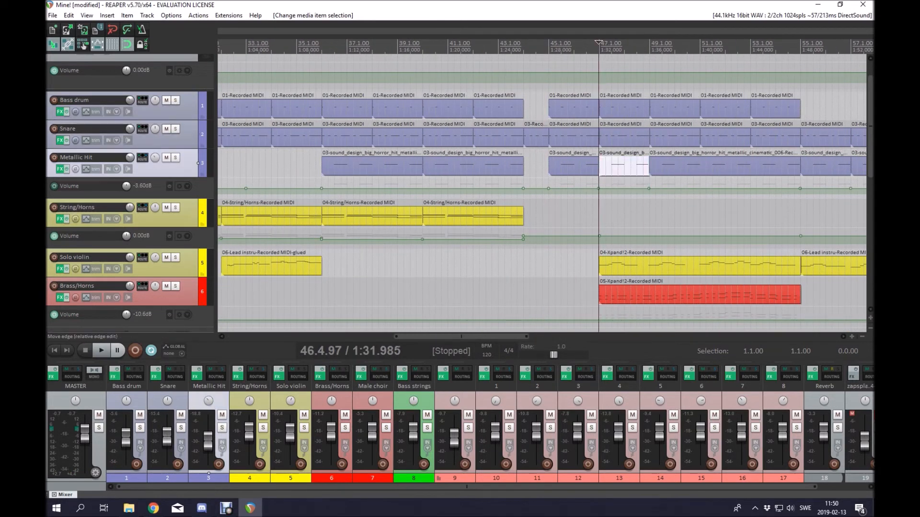
pyautogui.click(576, 189)
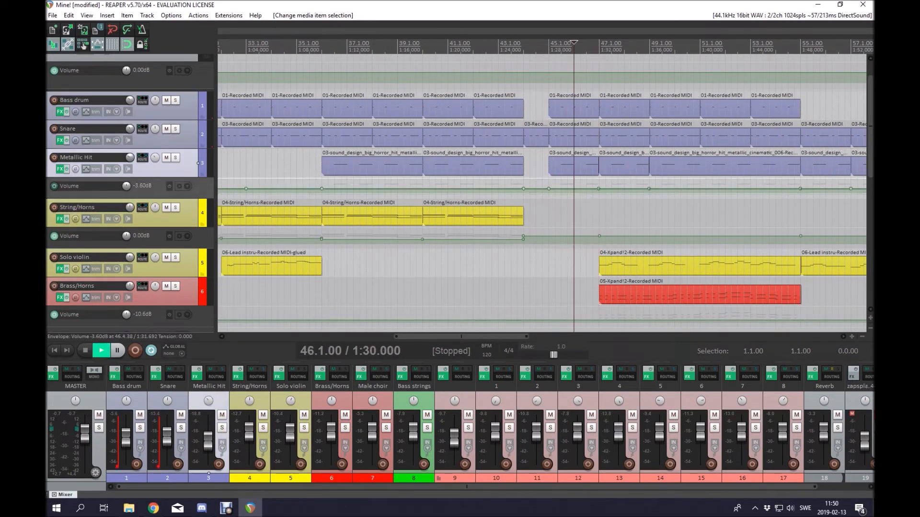
pyautogui.press('space')
pyautogui.scroll(-2, 125, 206)
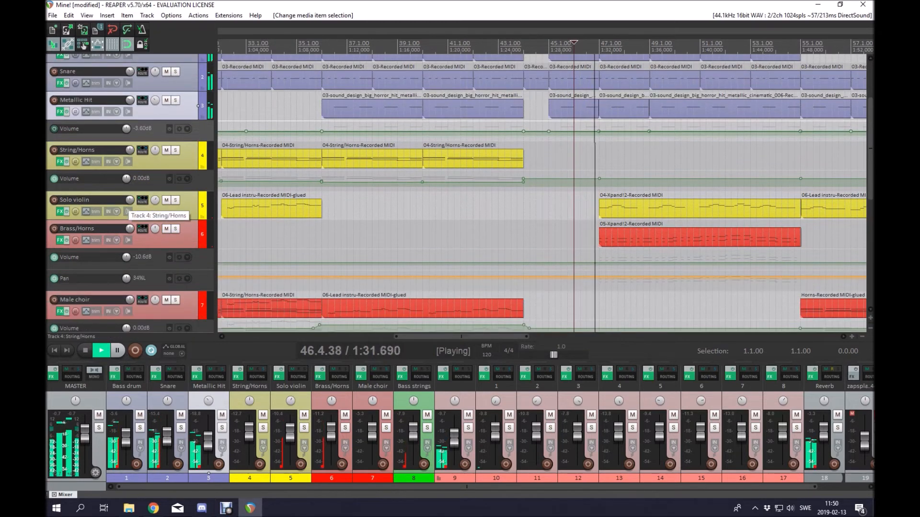
pyautogui.press('space')
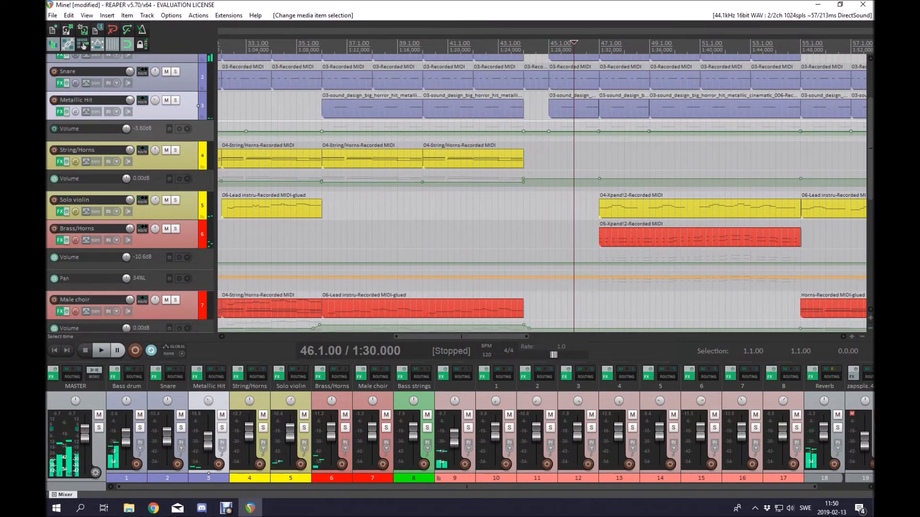
# Step: Play the entry of the Solo violin and Brass/Horns from just before measure 47, and stop playback
pyautogui.click(593, 207)
pyautogui.press('space')
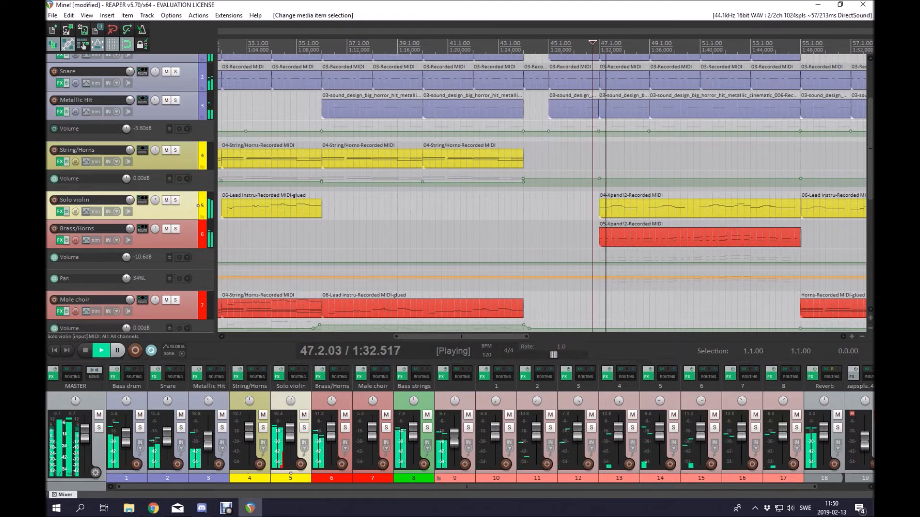
pyautogui.scroll(-1, 618, 206)
pyautogui.press('space')
# Step: Select the Solo violin clip starting at measure 47 and open it in the MIDI editor
pyautogui.click(643, 152)
pyautogui.scroll(-1, 644, 152)
pyautogui.scroll(1, 643, 152)
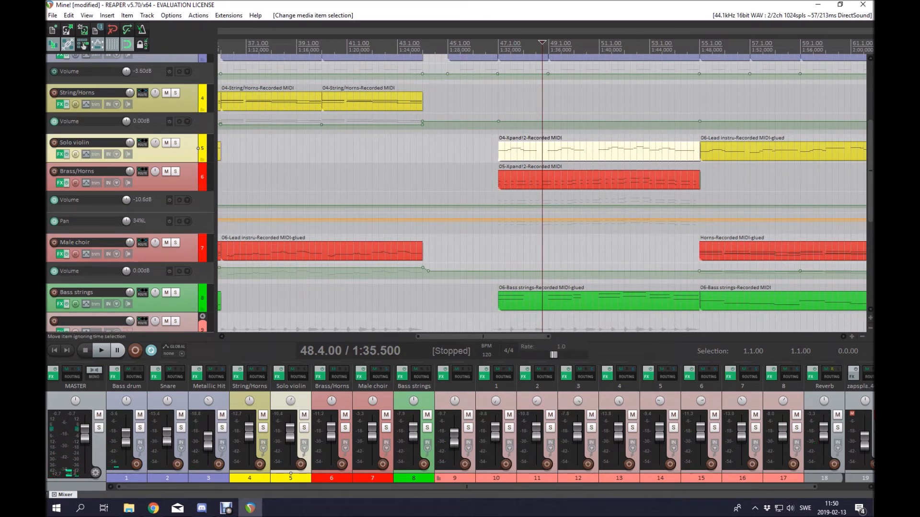
pyautogui.click(498, 152)
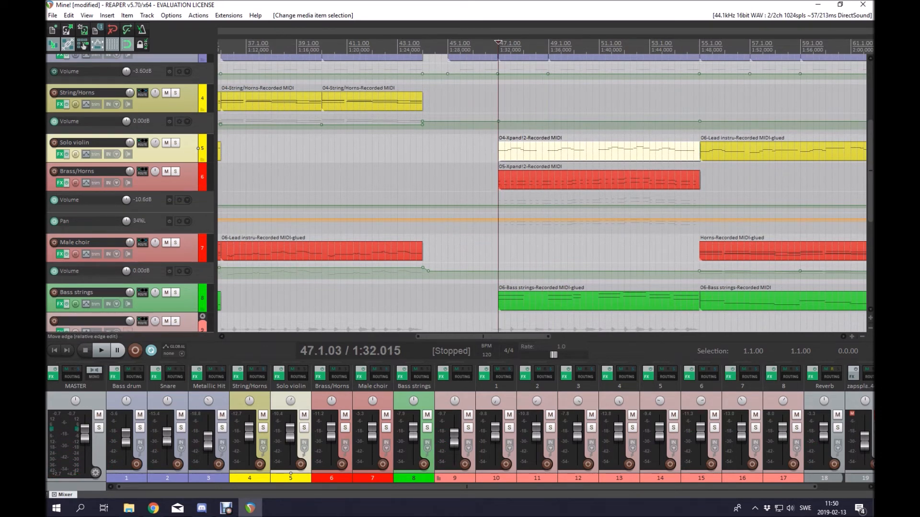
pyautogui.doubleClick(500, 152)
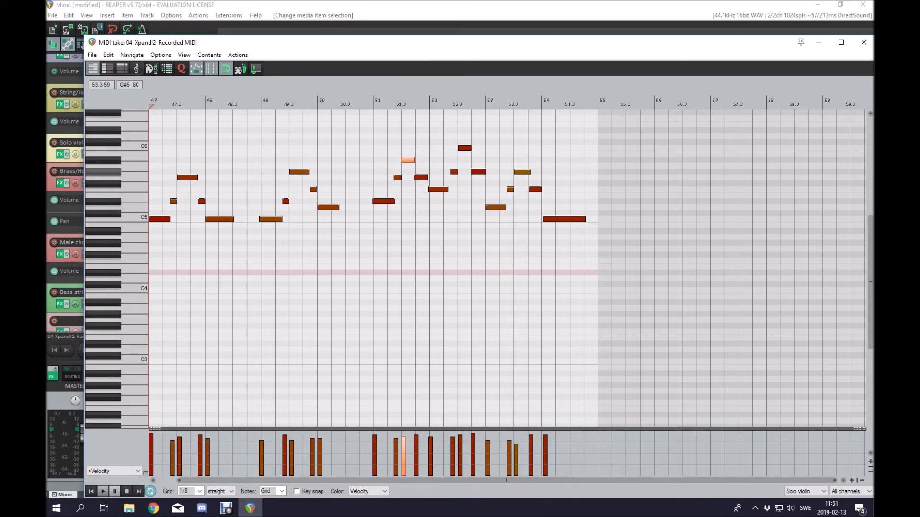
# Step: Play the arrangement from measure 51 in the Solo violin take and close the MIDI editor
pyautogui.doubleClick(522, 171)
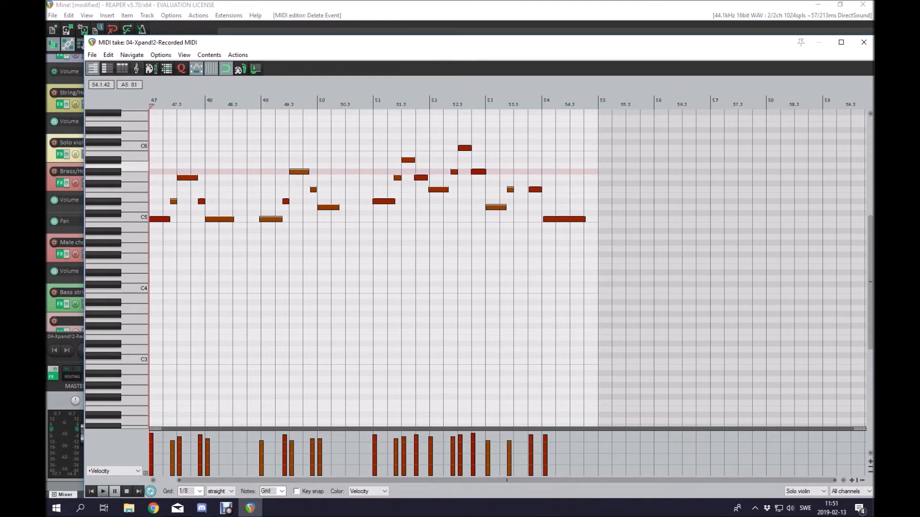
pyautogui.click(380, 249)
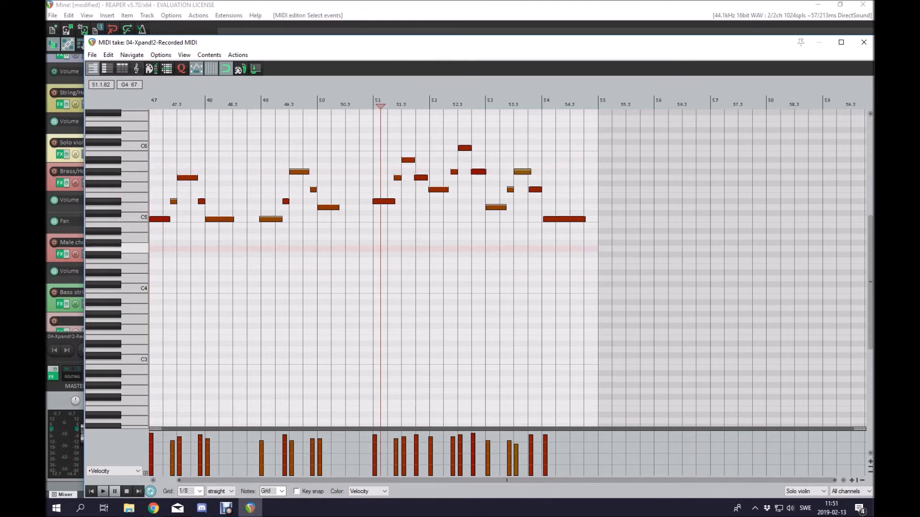
pyautogui.press('space')
pyautogui.click(864, 42)
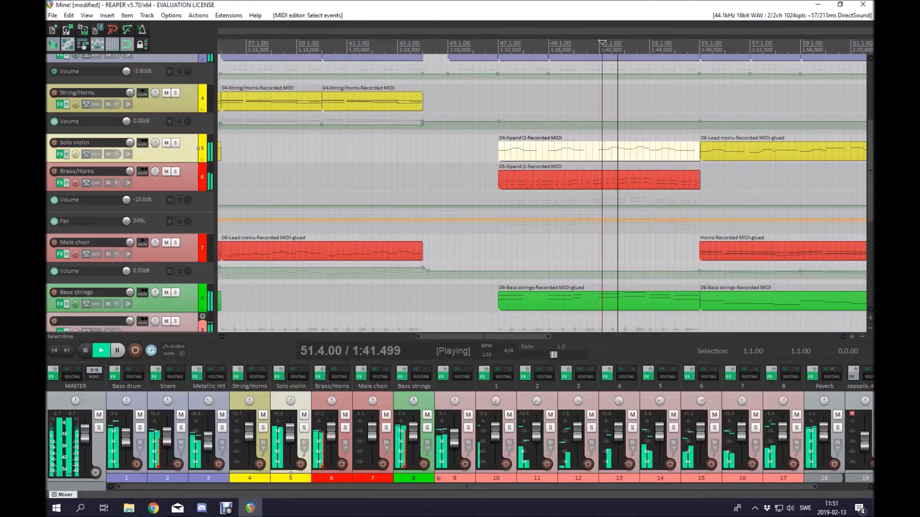
# Step: Select the Brass/Horns clip at measure 47 and play the section from its start, stopping shortly after measure 48
pyautogui.press('space')
pyautogui.click(498, 180)
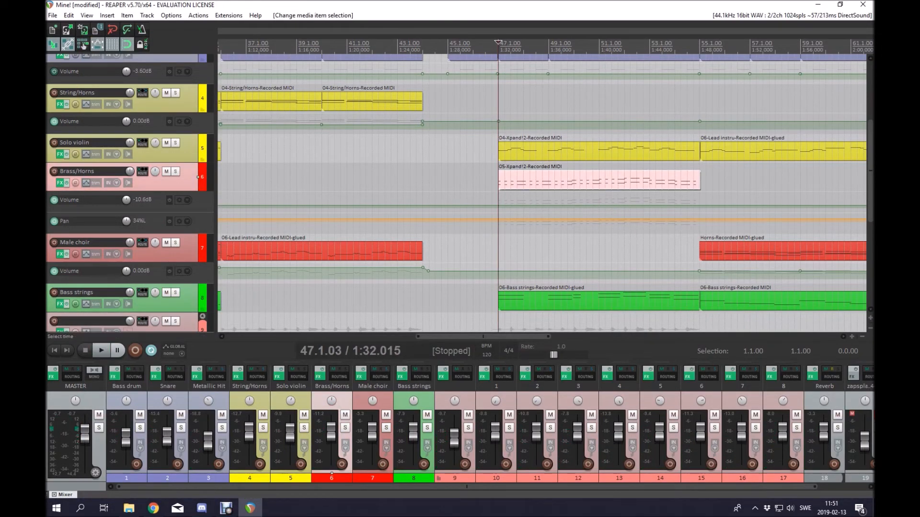
pyautogui.scroll(-5, 85, 243)
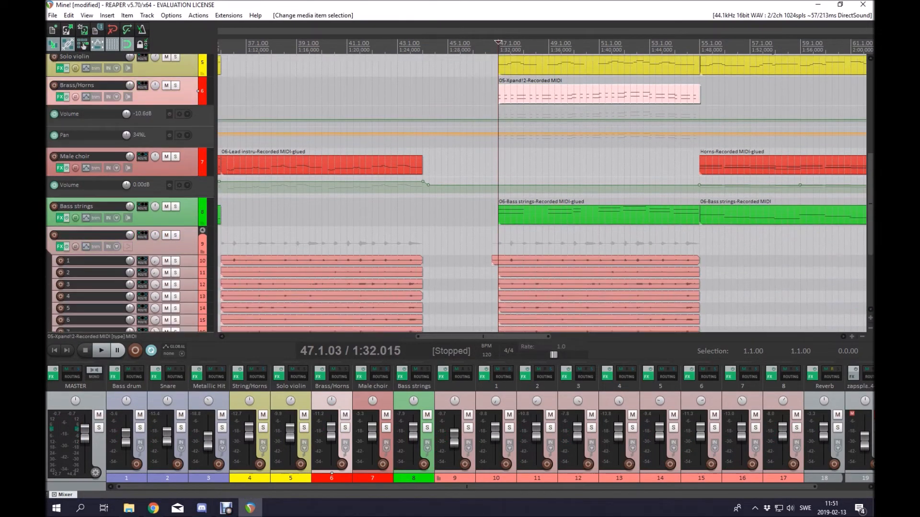
pyautogui.scroll(5, 83, 45)
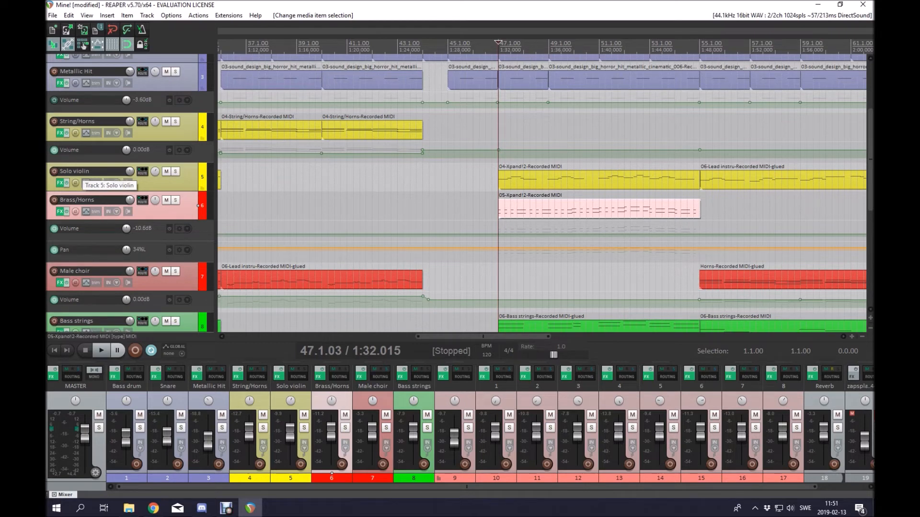
pyautogui.press('space')
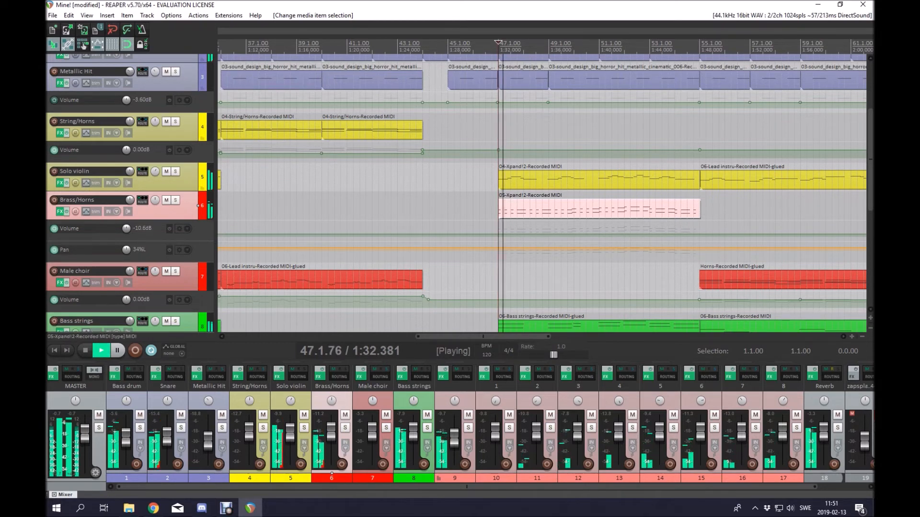
pyautogui.scroll(-2, 94, 149)
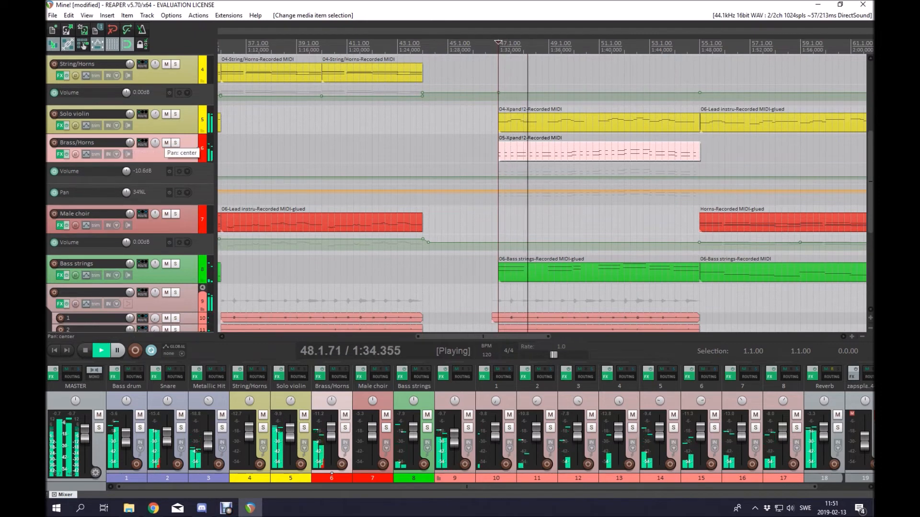
pyautogui.scroll(-1, 542, 192)
pyautogui.press('space')
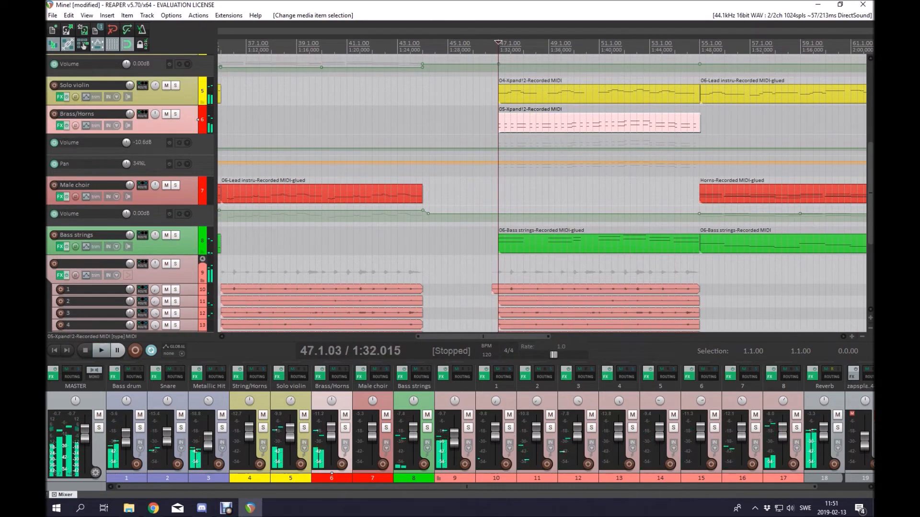
pyautogui.scroll(2, 83, 44)
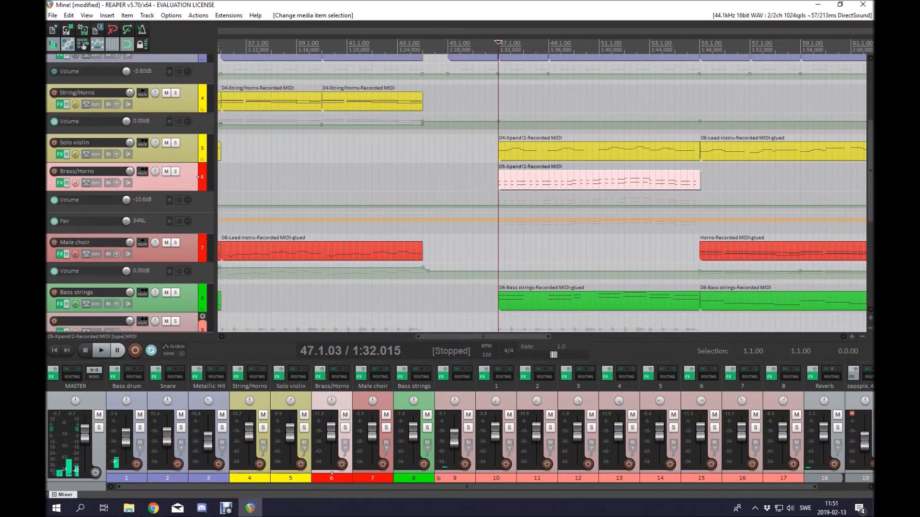
# Step: Examine the Brass/Horns clip starting at measure 47 alongside the Solo violin part and the neighbouring sections
pyautogui.scroll(-3, 585, 185)
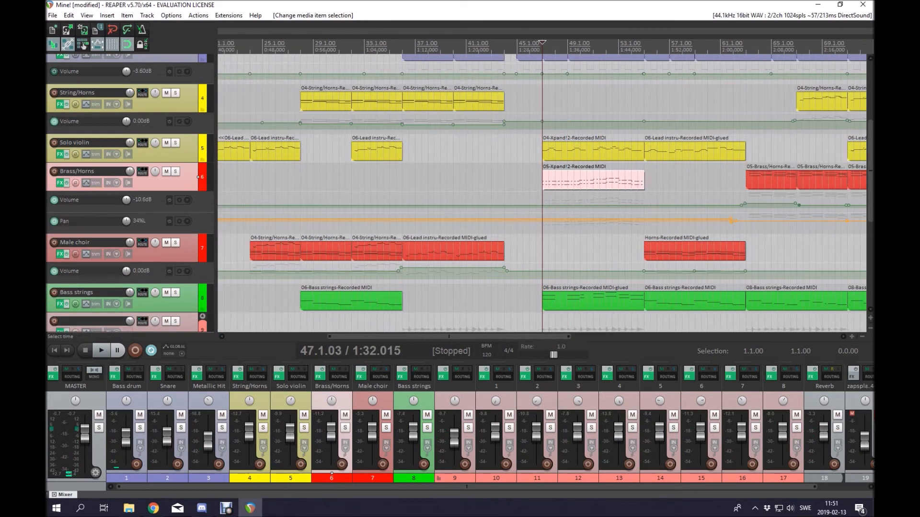
pyautogui.scroll(2, 696, 206)
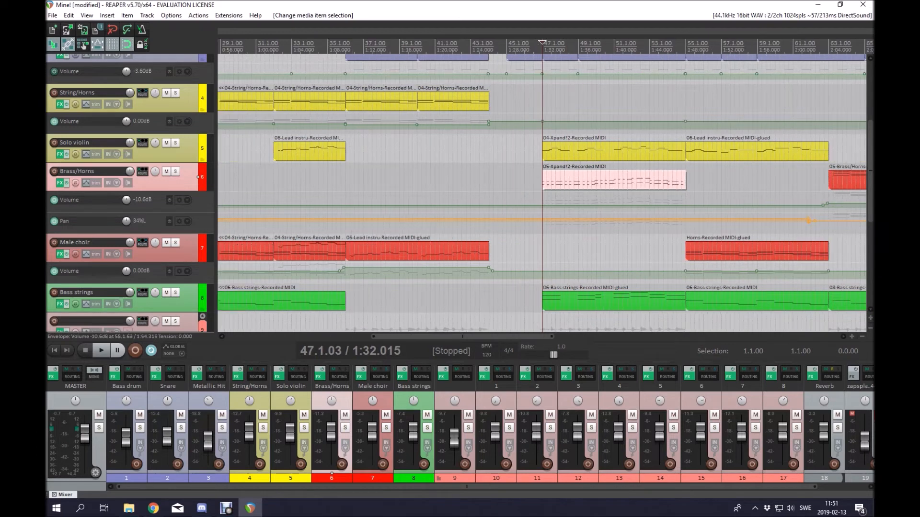
pyautogui.click(663, 181)
pyautogui.scroll(2, 663, 181)
pyautogui.scroll(-2, 663, 181)
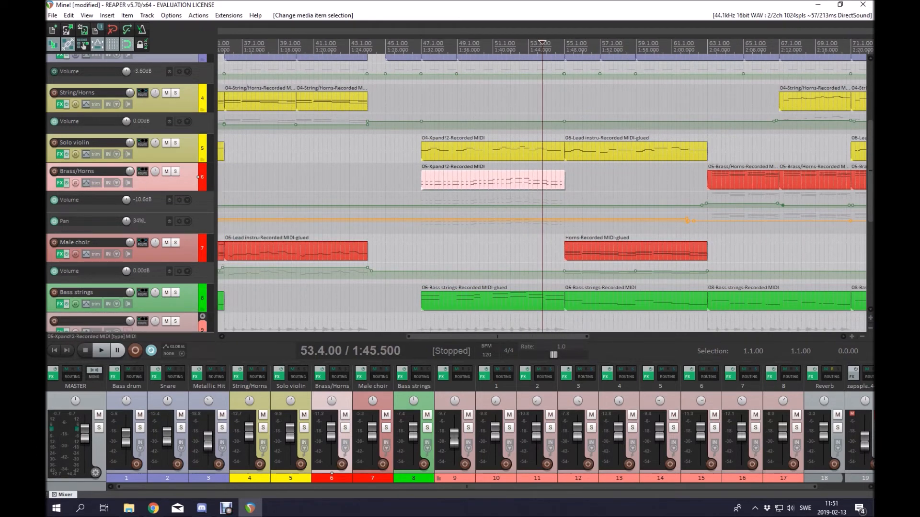
pyautogui.click(198, 148)
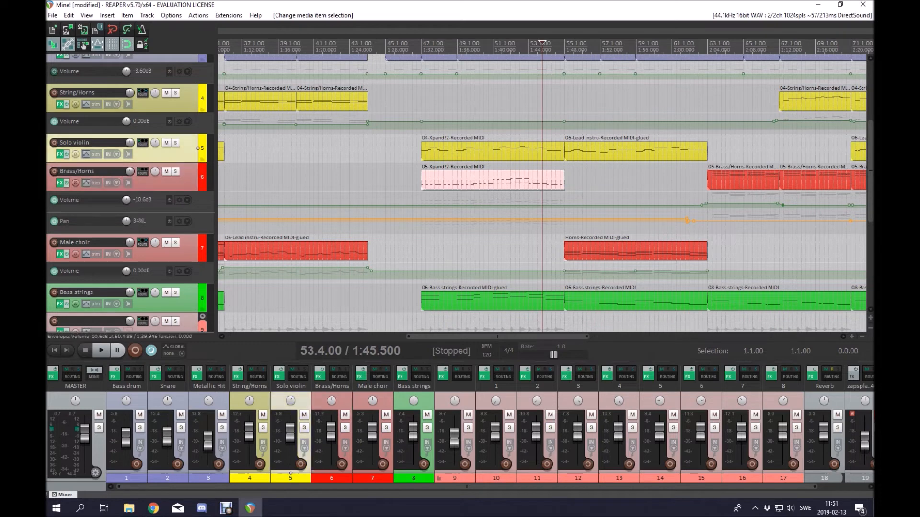
pyautogui.click(501, 220)
pyautogui.click(198, 177)
pyautogui.press('=')
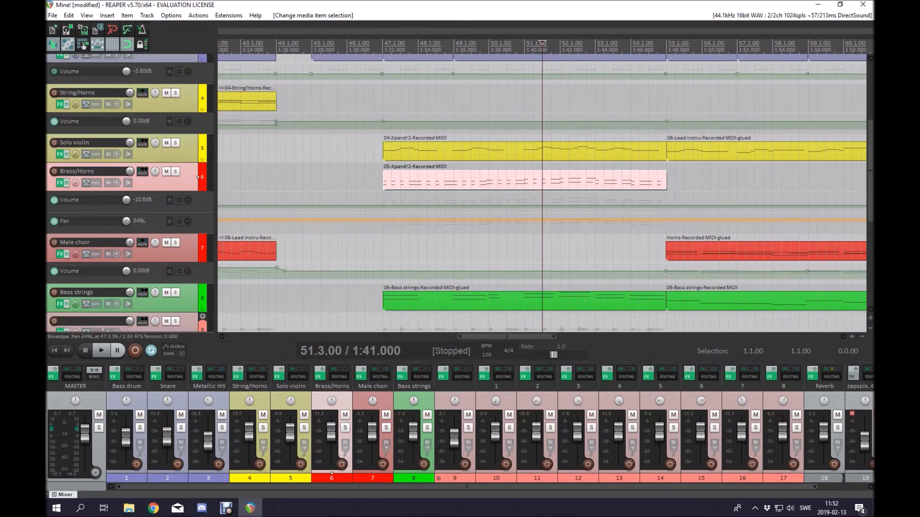
pyautogui.press('-')
pyautogui.press('-')
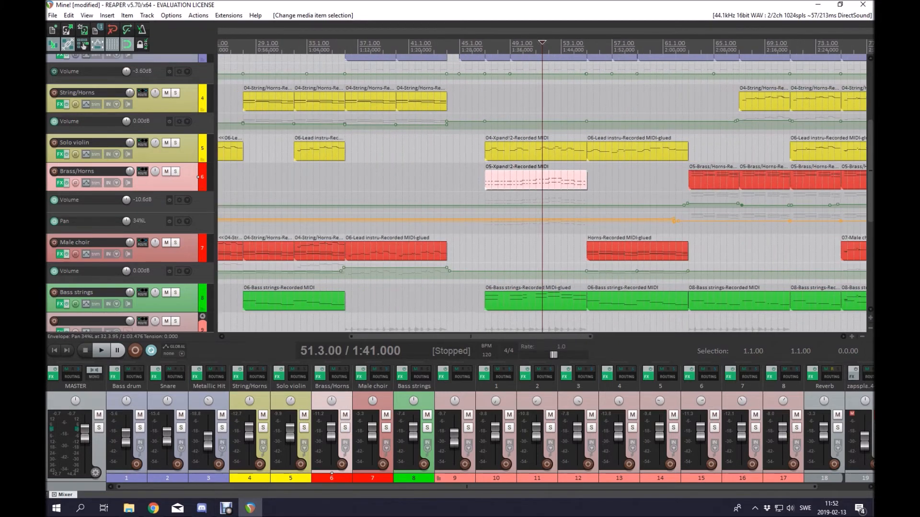
# Step: Inspect the Bass strings clips at measures 47 and 55, and place the edit cursor at 47.1.00 on the unnamed folder track
pyautogui.scroll(-1, 269, 220)
pyautogui.scroll(-2, 538, 181)
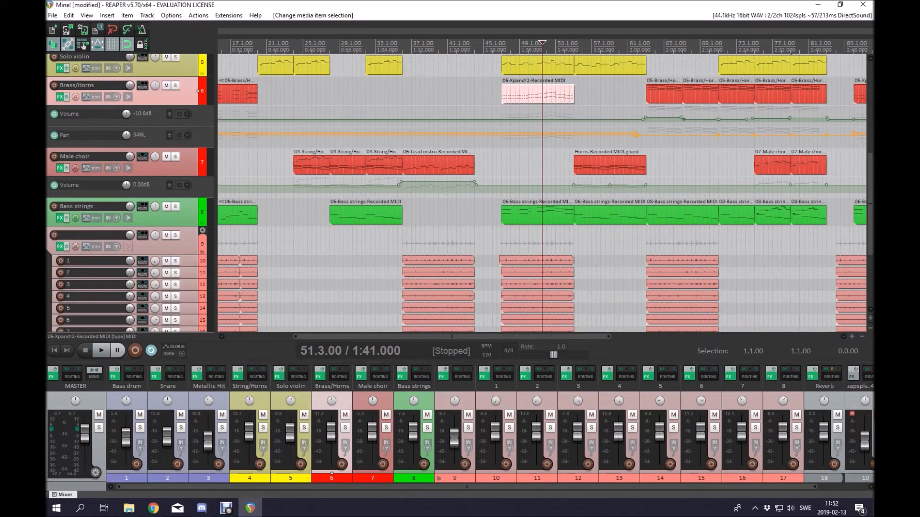
pyautogui.press('-')
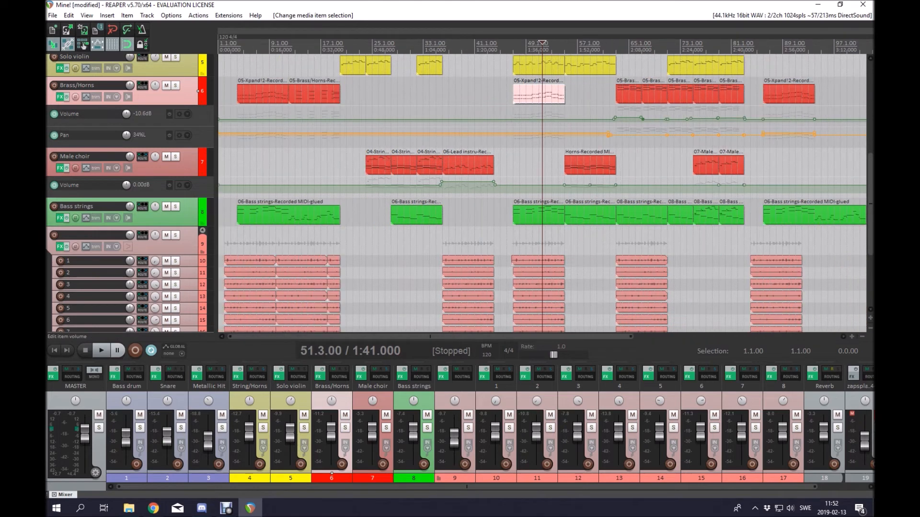
pyautogui.press('Down')
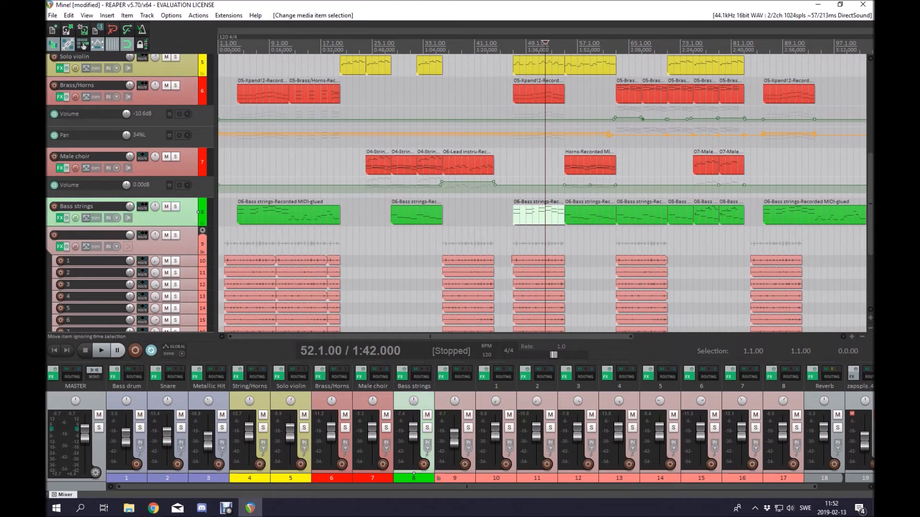
pyautogui.click(577, 216)
pyautogui.scroll(2, 577, 215)
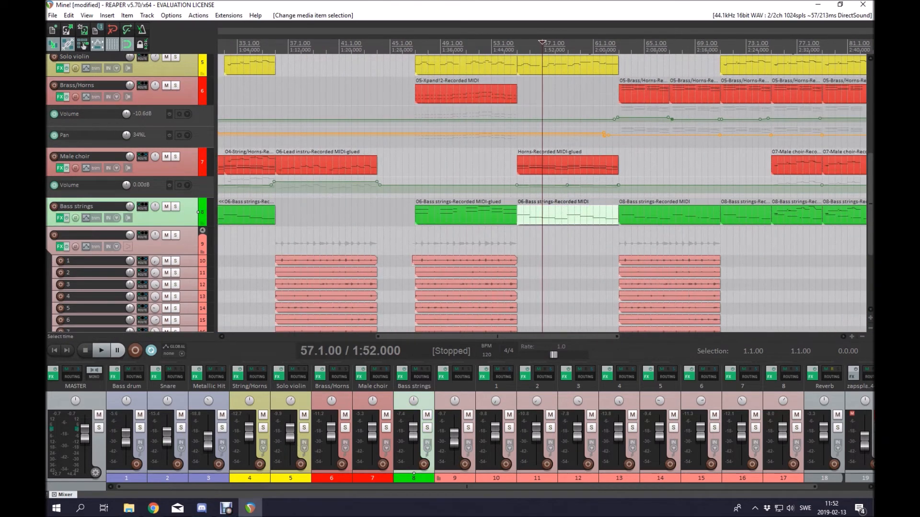
pyautogui.click(409, 241)
pyautogui.click(428, 241)
pyautogui.click(416, 241)
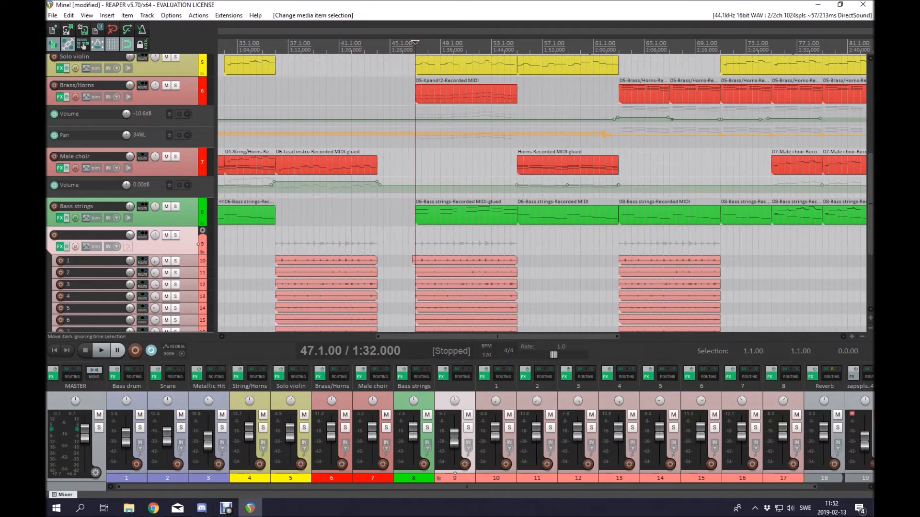
# Step: Play the arrangement from 55.1.00 with the Male choir track selected, replay it from about measure 53, and stop
pyautogui.press('Up')
pyautogui.press('Up')
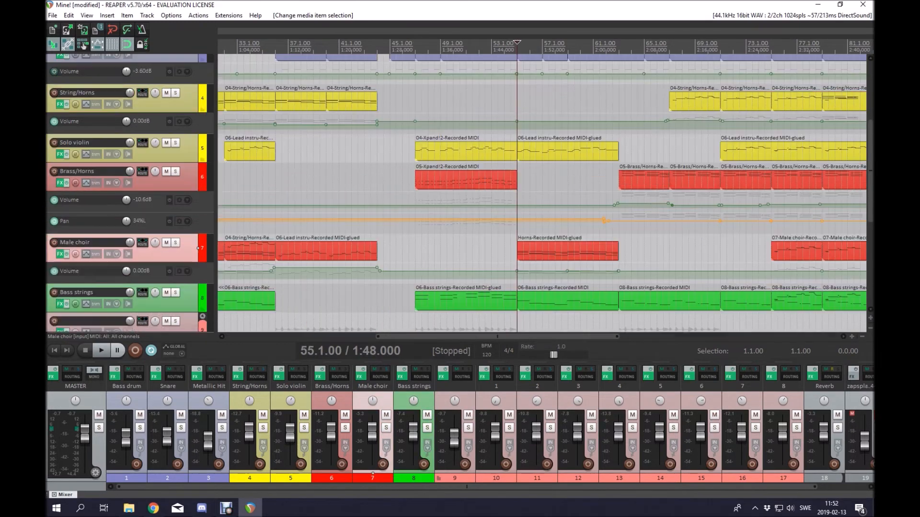
pyautogui.press('space')
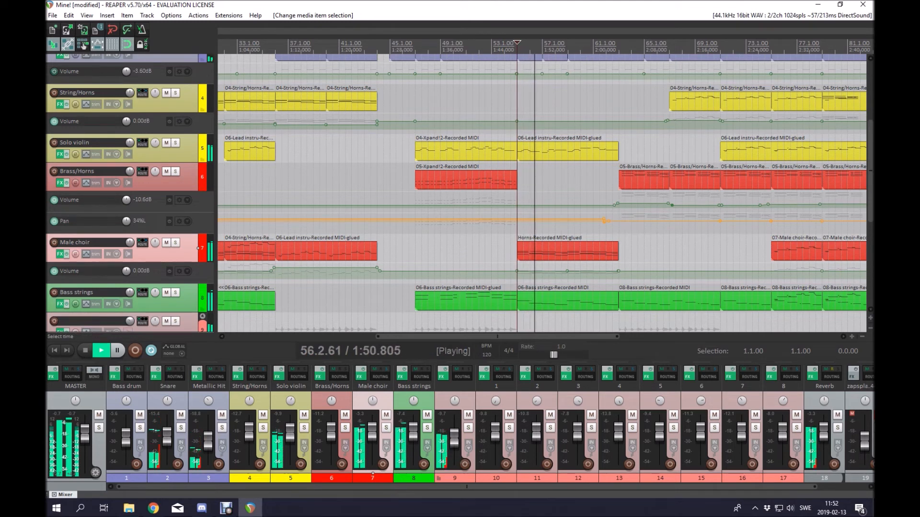
pyautogui.press('Left')
pyautogui.press('Left')
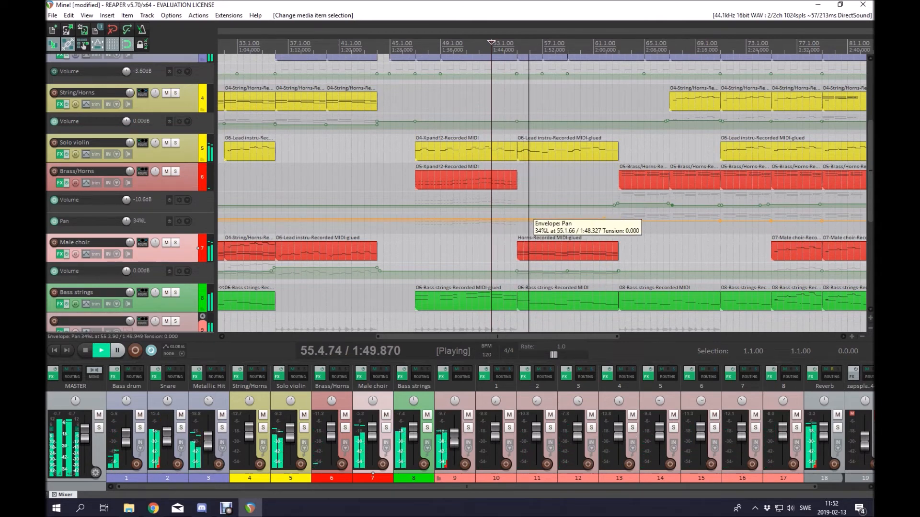
pyautogui.press('space')
# Step: Place the edit cursor at the start of measure 55 and open the Solo violin clip there in the MIDI editor
pyautogui.click(534, 247)
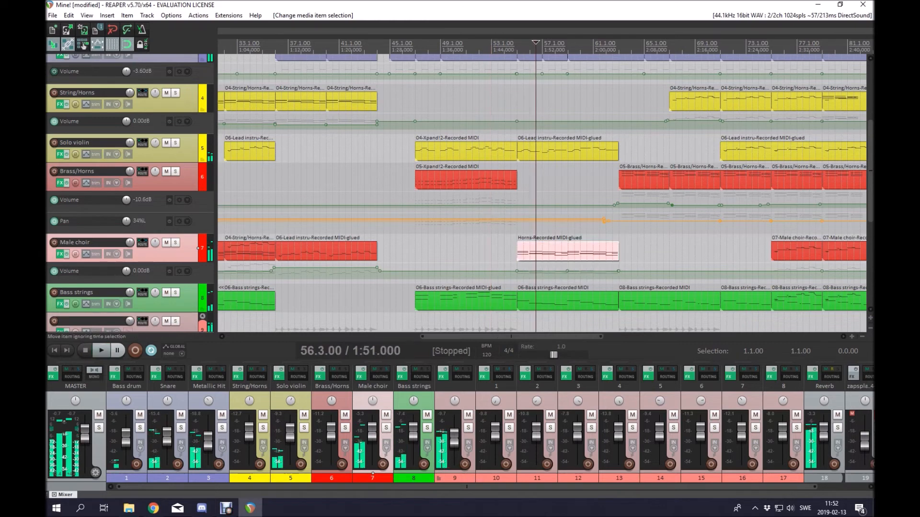
pyautogui.scroll(3, 533, 246)
pyautogui.scroll(-2, 533, 243)
pyautogui.click(516, 249)
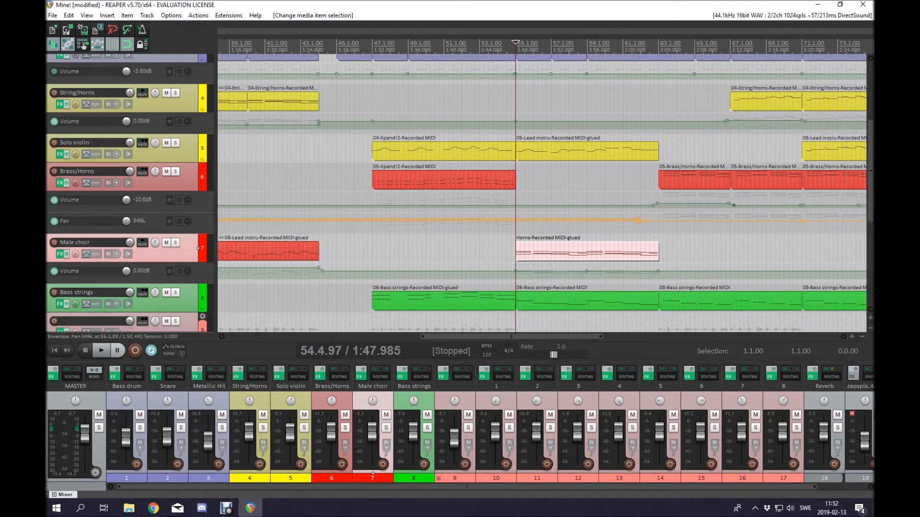
pyautogui.click(516, 152)
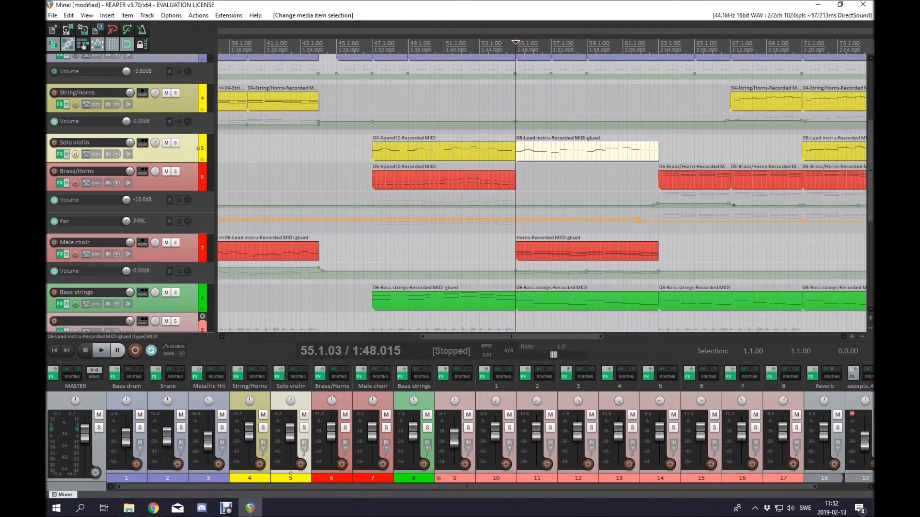
pyautogui.doubleClick(537, 152)
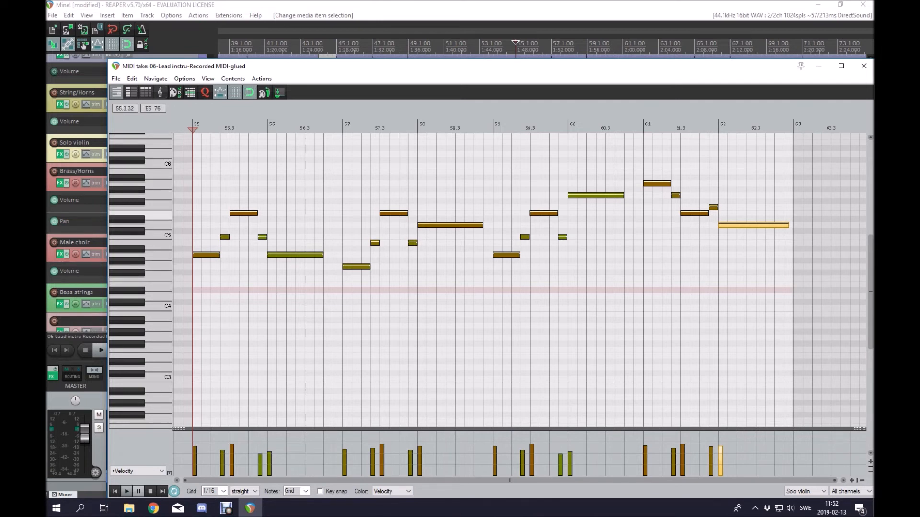
# Step: Play the Solo violin take from measure 55, select the long note at measure 56, and close the MIDI editor
pyautogui.press('space')
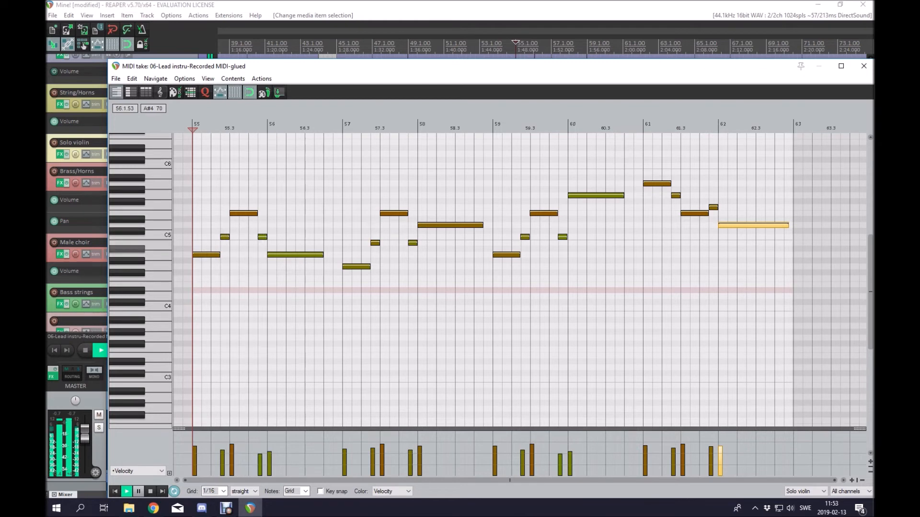
pyautogui.press('space')
pyautogui.click(278, 255)
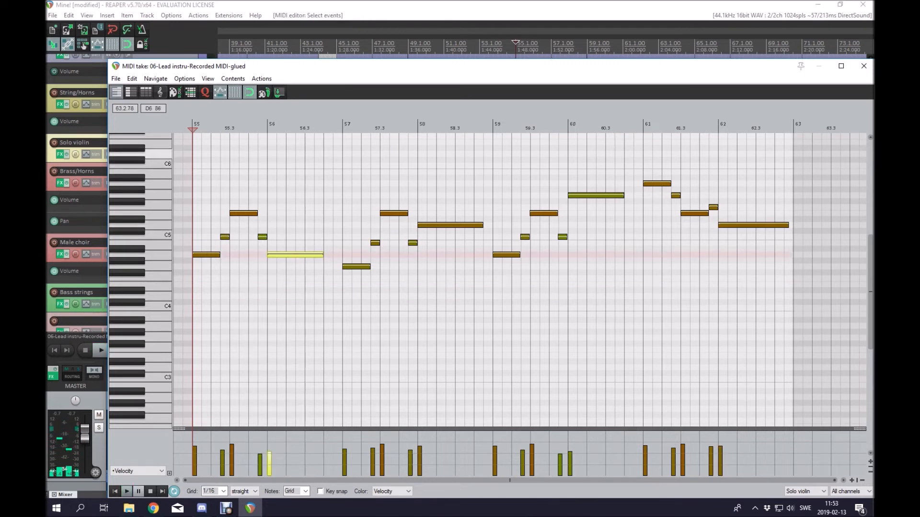
pyautogui.press('Escape')
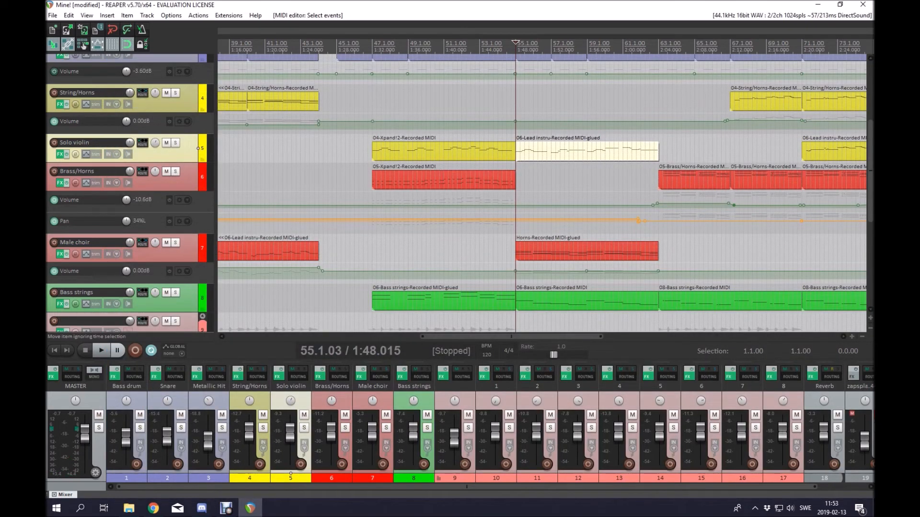
# Step: Open the Male choir clip starting at measure 55 in the MIDI editor, audition a chord note at measure 56, and close the editor
pyautogui.doubleClick(538, 252)
pyautogui.scroll(1, 348, 198)
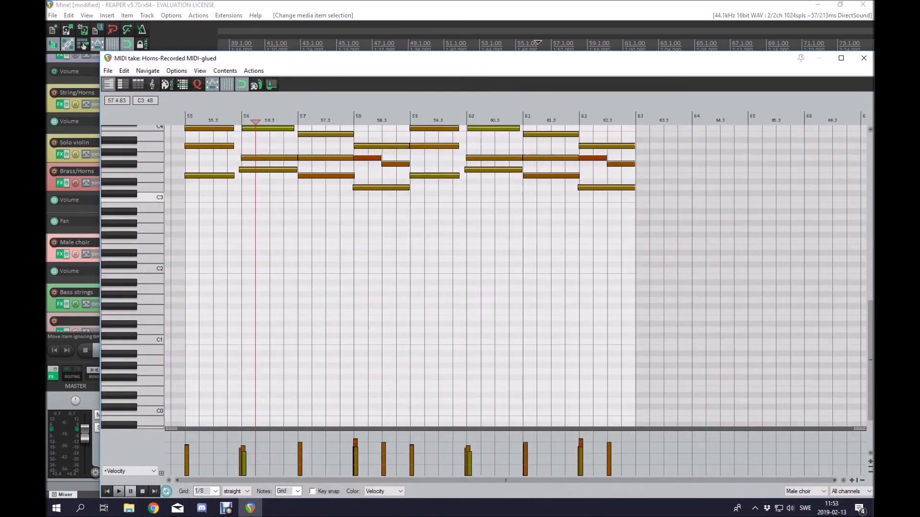
pyautogui.scroll(1, 348, 198)
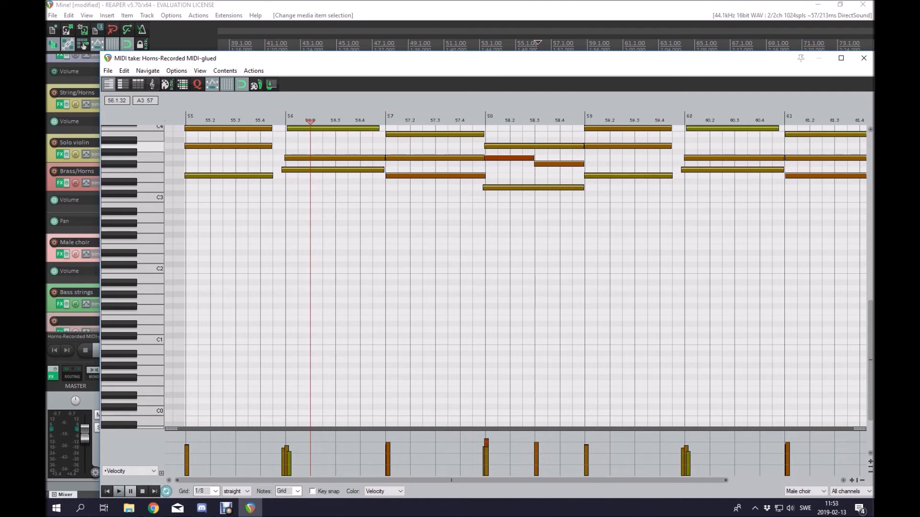
pyautogui.click(291, 158)
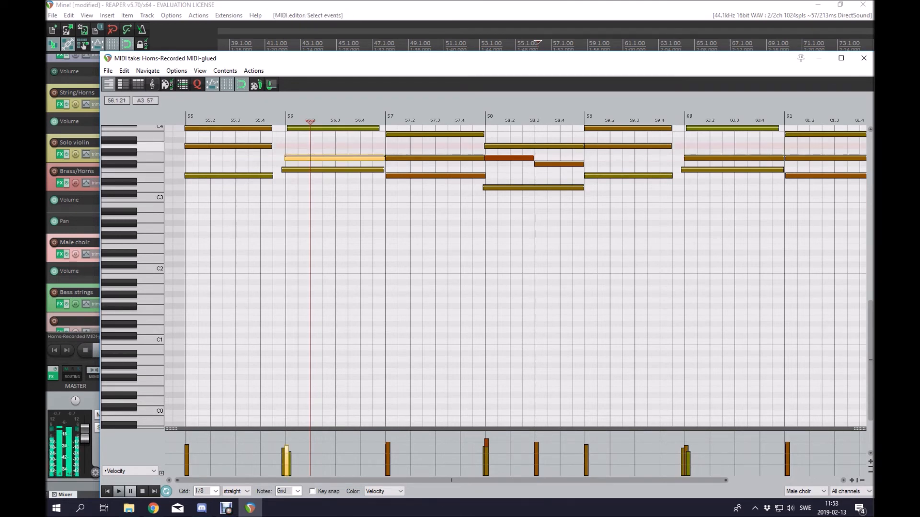
pyautogui.click(290, 146)
pyautogui.click(863, 58)
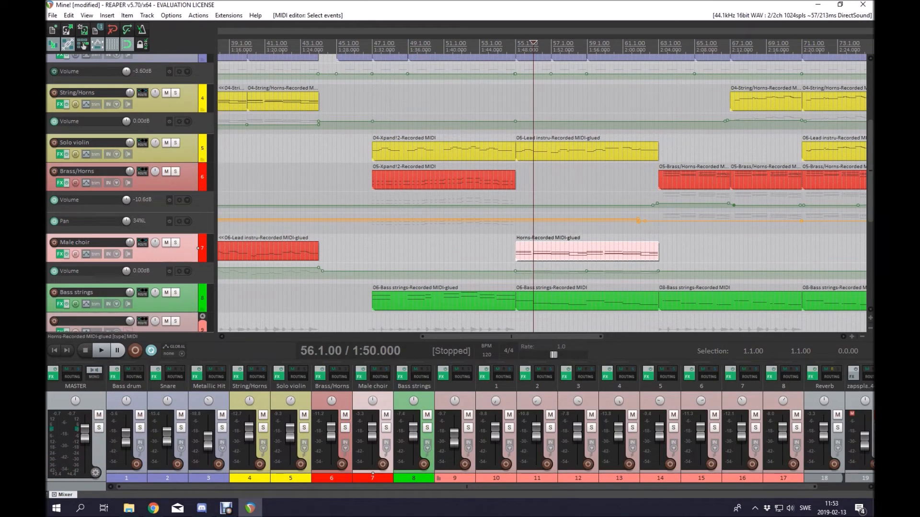
# Step: Play the arrangement briefly from 56.1.00, select the Solo violin clip starting at measure 55, and play from its start
pyautogui.press('space')
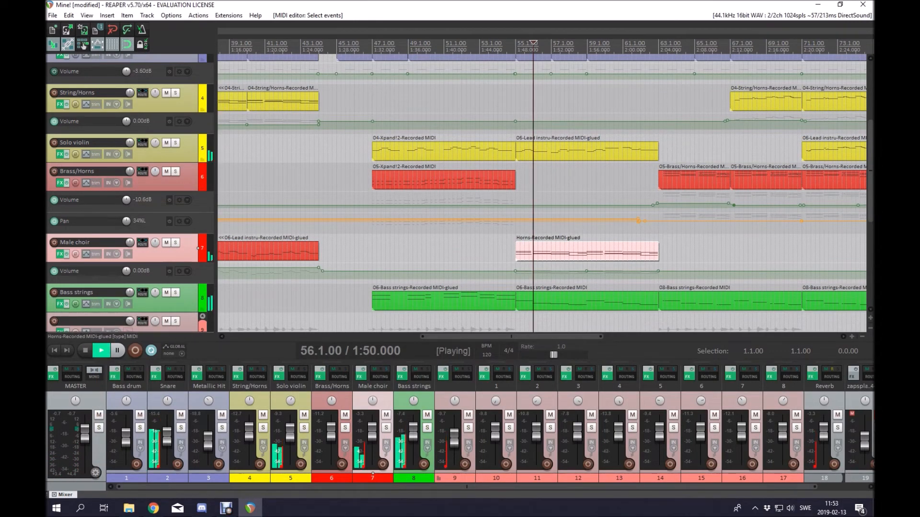
pyautogui.press('space')
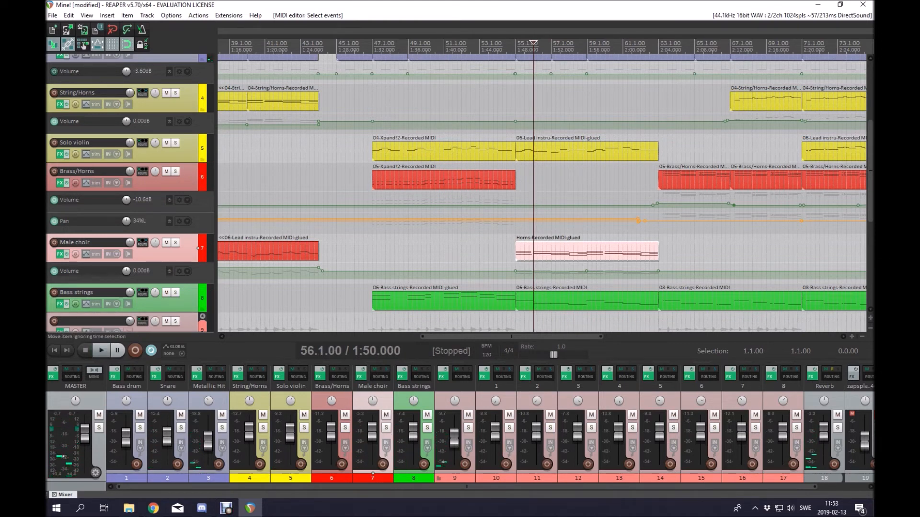
pyautogui.click(529, 146)
pyautogui.click(516, 149)
pyautogui.press('space')
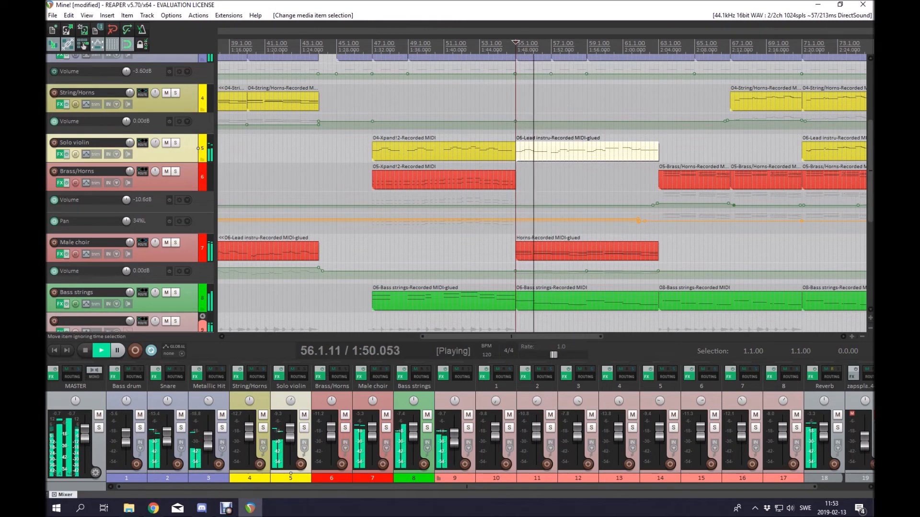
# Step: Stop playback, place the edit cursor at 57.1.00, and open the Solo violin clip there in the MIDI editor
pyautogui.click(556, 150)
pyautogui.scroll(4, 556, 150)
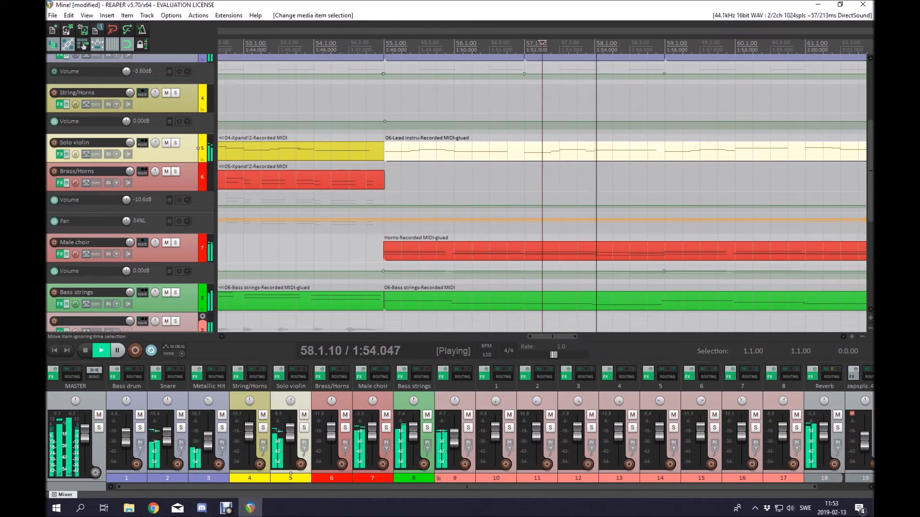
pyautogui.press('space')
pyautogui.press('Left')
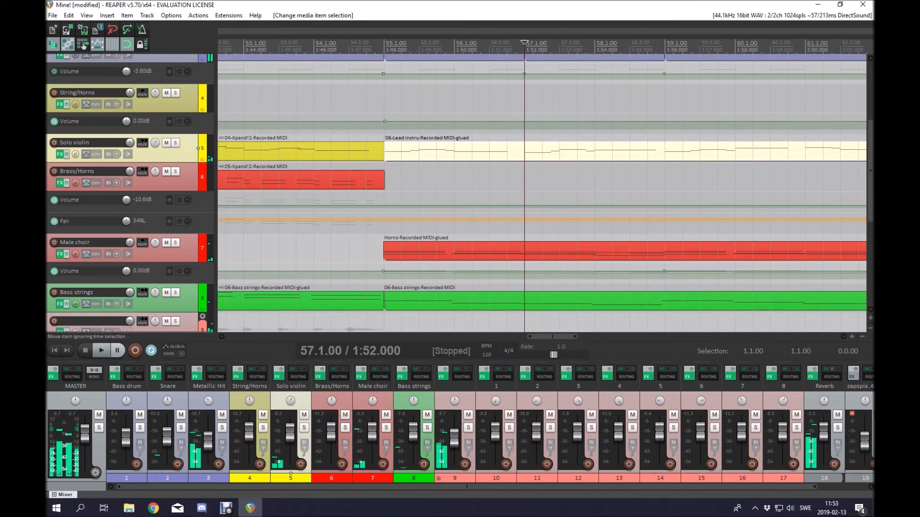
pyautogui.doubleClick(524, 152)
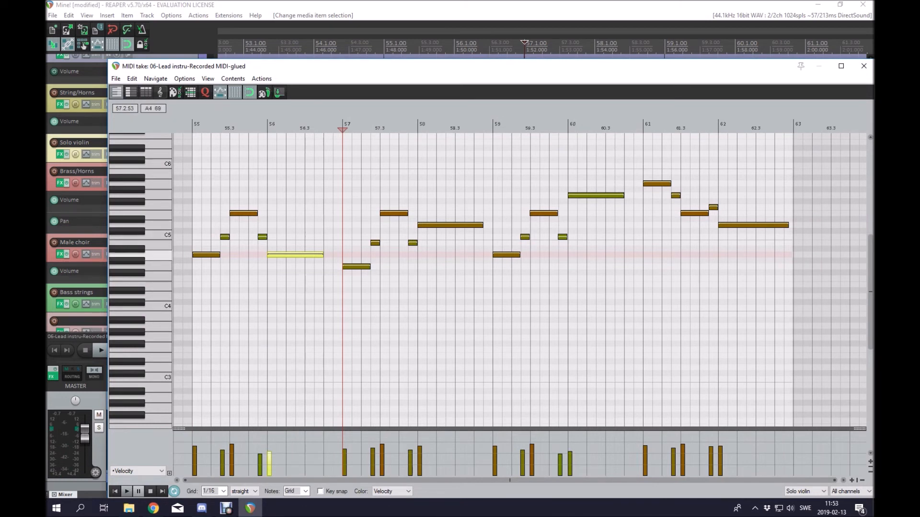
# Step: Audition the Solo violin notes one at a time from measure 57 up to the long note at measure 58
pyautogui.hotkey('ctrl', 'Right')
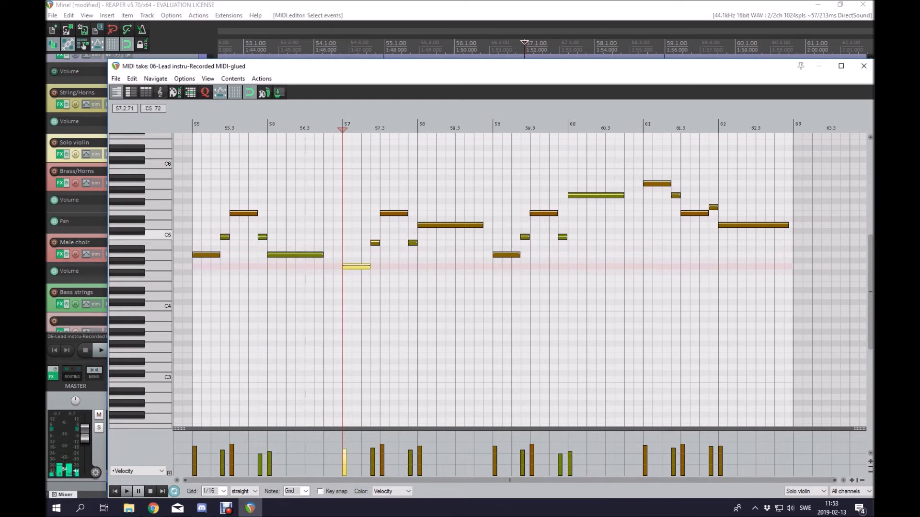
pyautogui.hotkey('ctrl', 'Right')
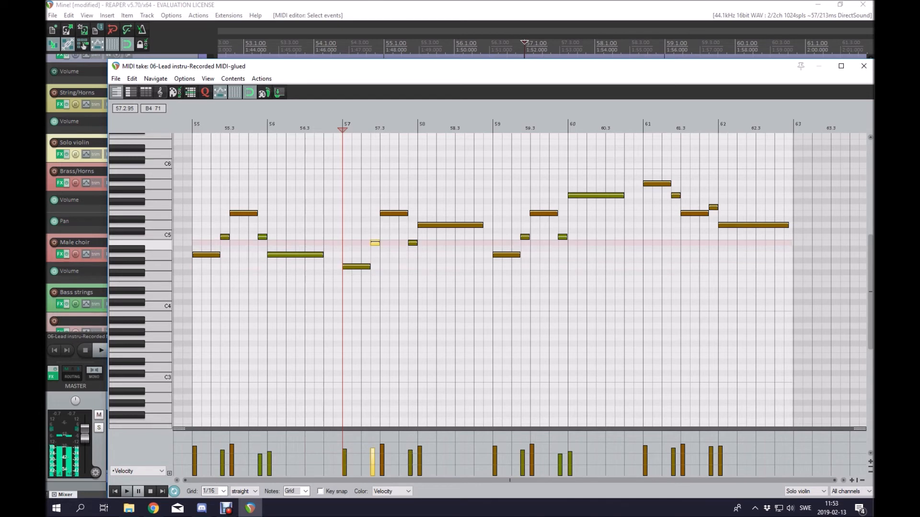
pyautogui.press('Delete')
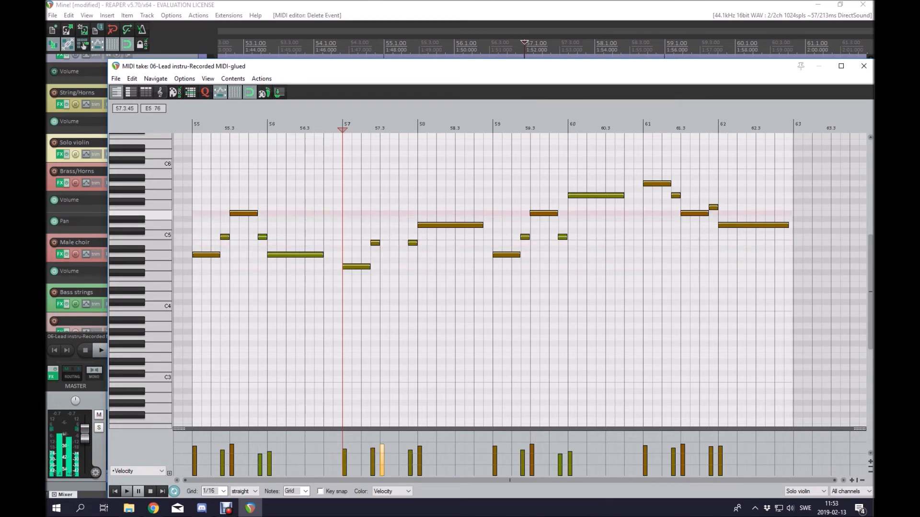
pyautogui.hotkey('ctrl', 'z')
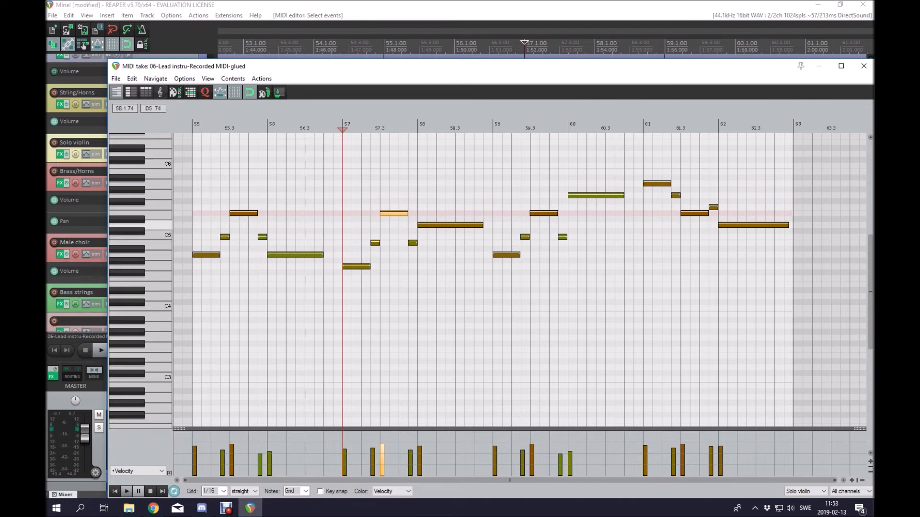
pyautogui.click(431, 224)
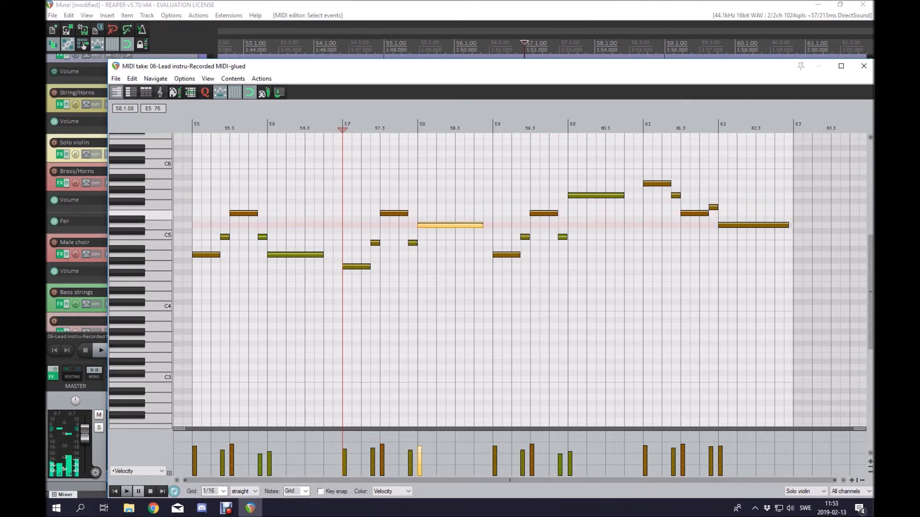
# Step: Move the edit cursor through measures 58 and 59 and back to 57 while reviewing the violin phrase, and close the MIDI editor
pyautogui.click(419, 213)
pyautogui.press('space')
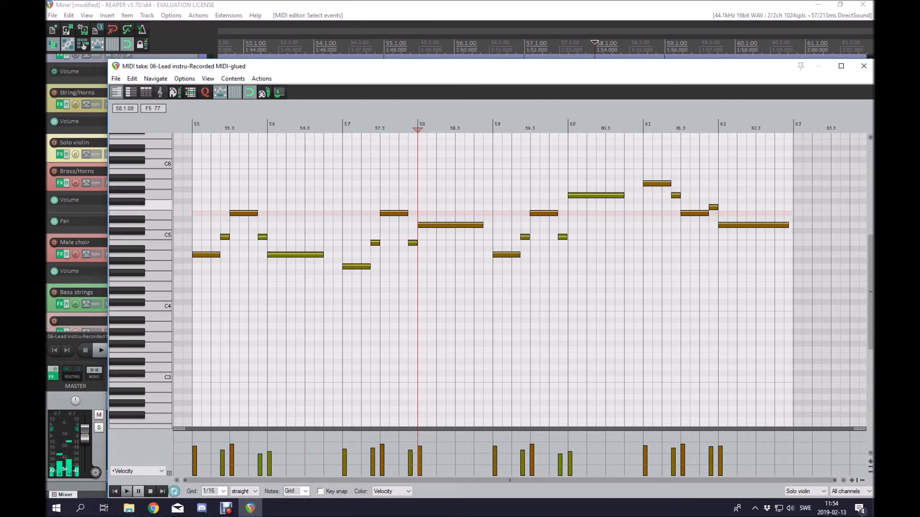
pyautogui.scroll(-3, 591, 276)
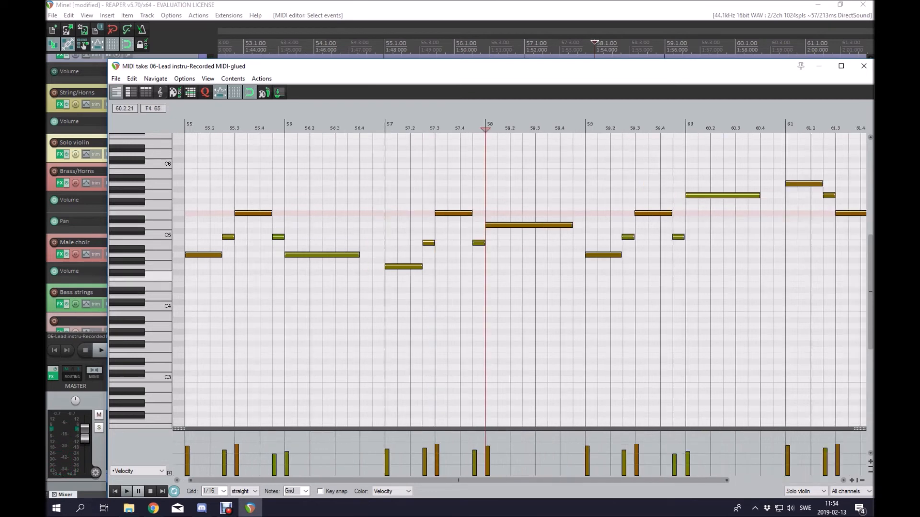
pyautogui.click(418, 261)
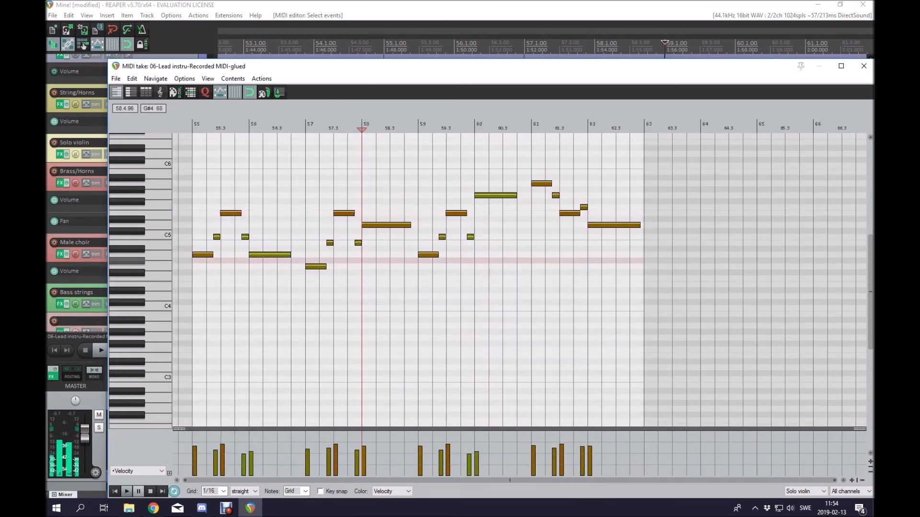
pyautogui.click(308, 249)
pyautogui.click(306, 243)
pyautogui.scroll(3, 575, 276)
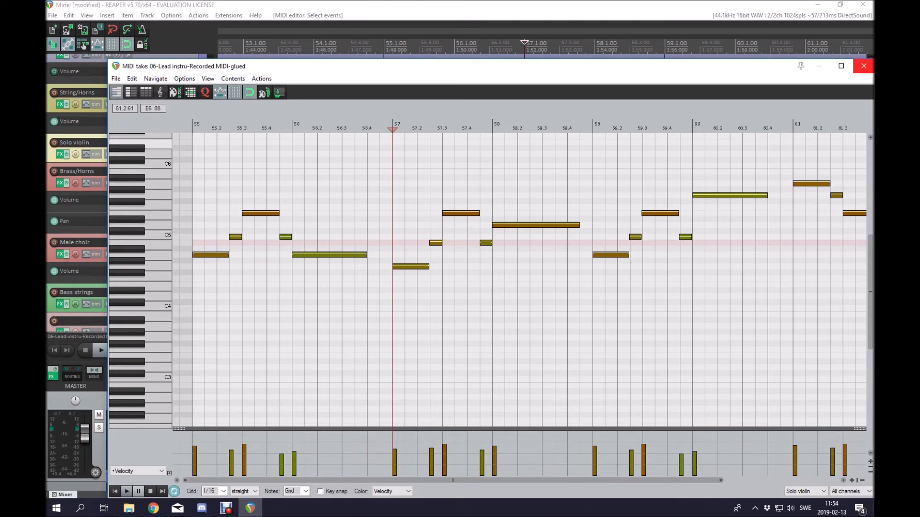
pyautogui.click(864, 66)
# Step: Listen to the Solo violin track soloed from measure 55, restore the full mix, and stop playback
pyautogui.click(175, 143)
pyautogui.click(384, 147)
pyautogui.press('space')
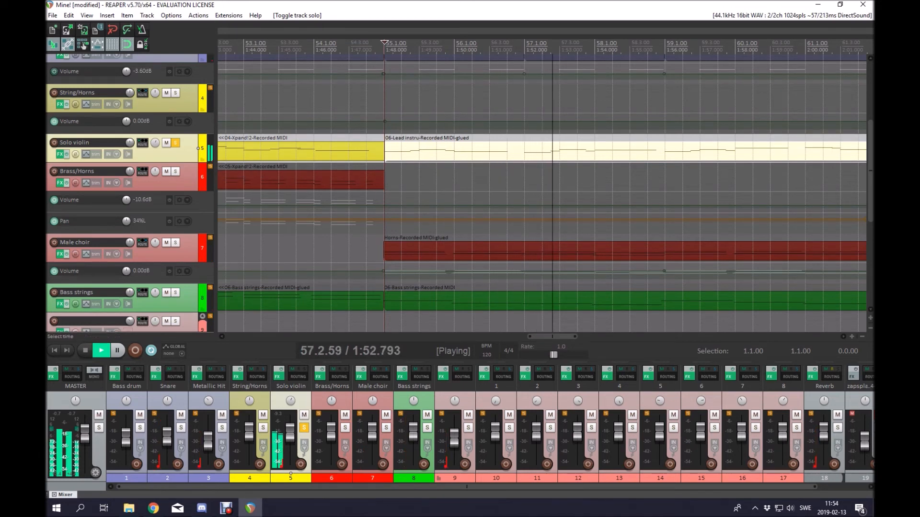
pyautogui.press('space')
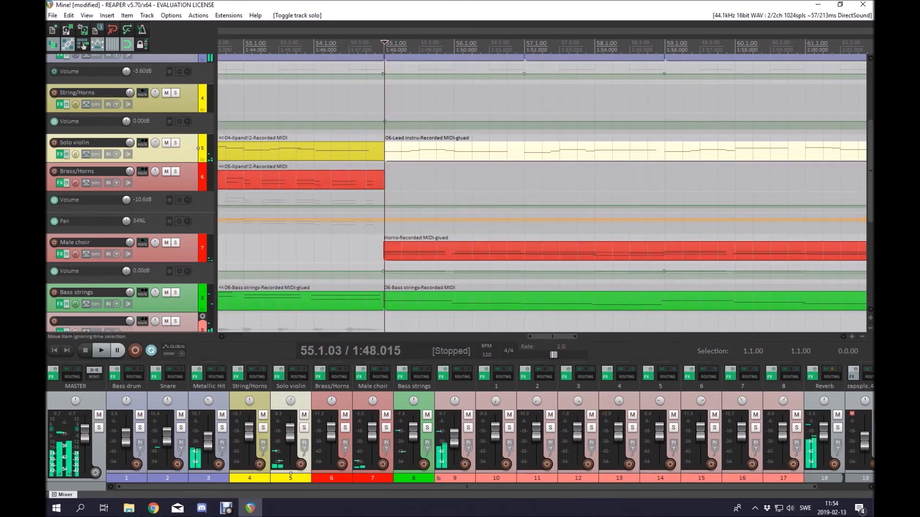
# Step: Place the edit cursor at 59.1.00 and open the Solo violin clip there in the MIDI editor
pyautogui.click(595, 151)
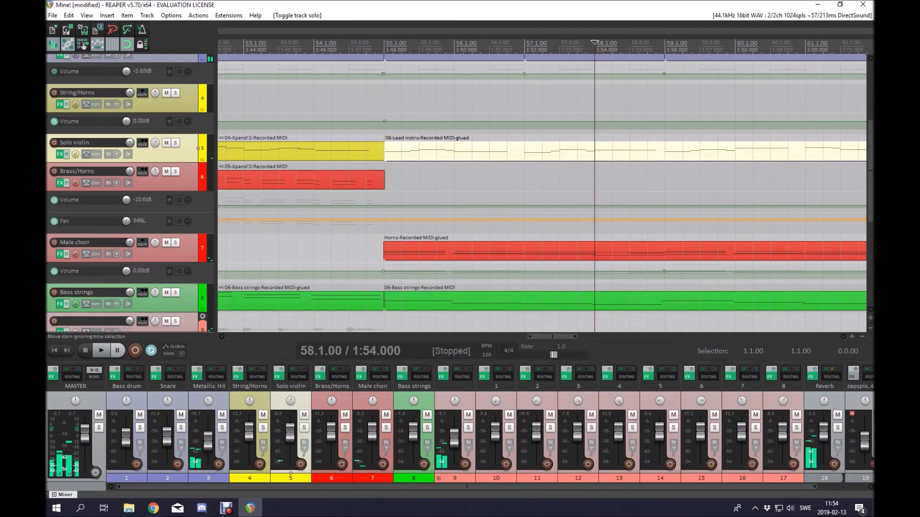
pyautogui.scroll(-2, 595, 151)
pyautogui.scroll(2, 594, 151)
pyautogui.click(630, 151)
pyautogui.scroll(-2, 630, 151)
pyautogui.scroll(1, 542, 191)
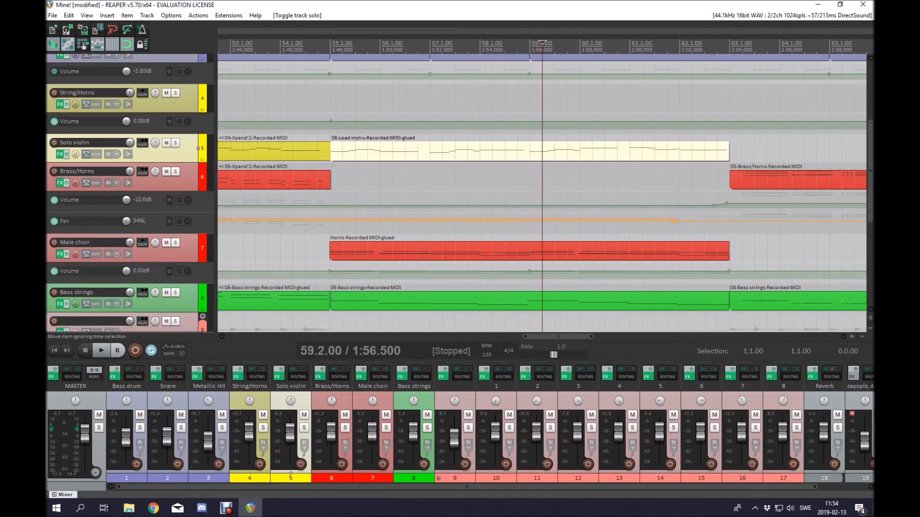
pyautogui.click(534, 151)
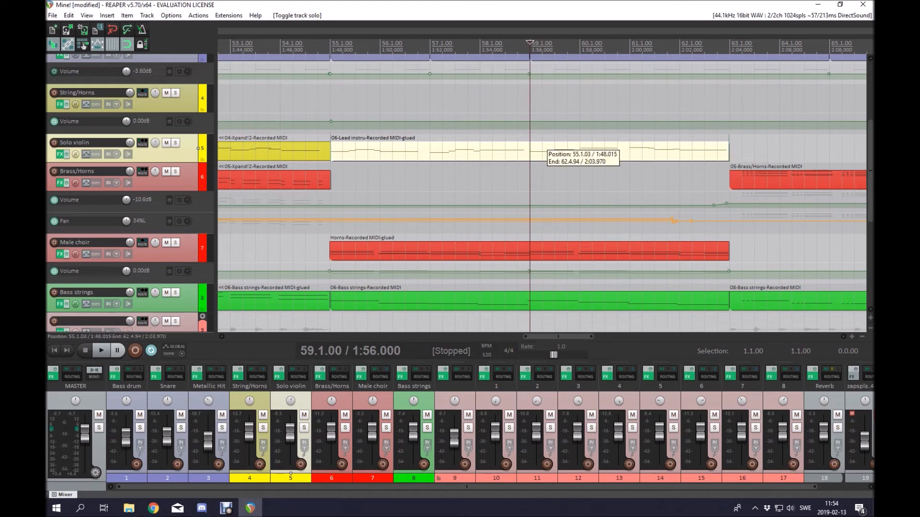
pyautogui.doubleClick(541, 151)
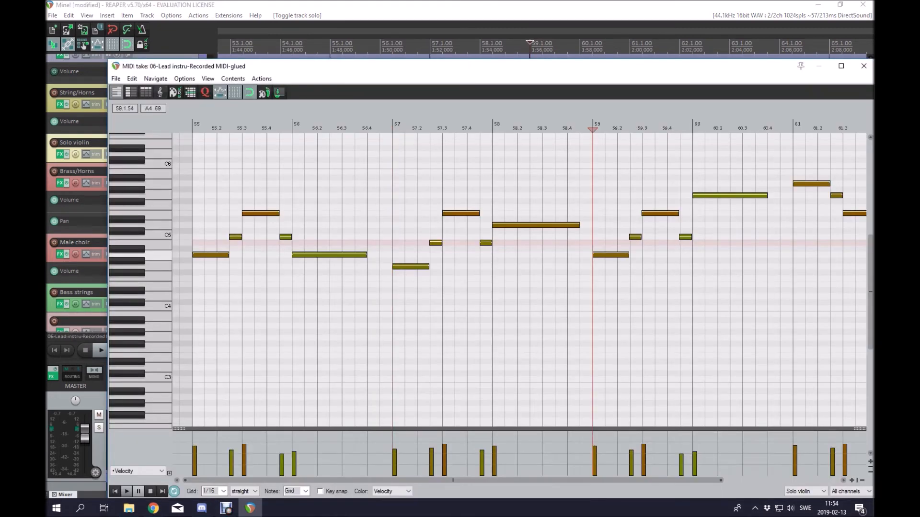
# Step: Play the Solo violin take from measure 59, stop, and select the long note at measure 60
pyautogui.scroll(1, 606, 255)
pyautogui.scroll(-2, 603, 251)
pyautogui.scroll(3, 599, 247)
pyautogui.press('space')
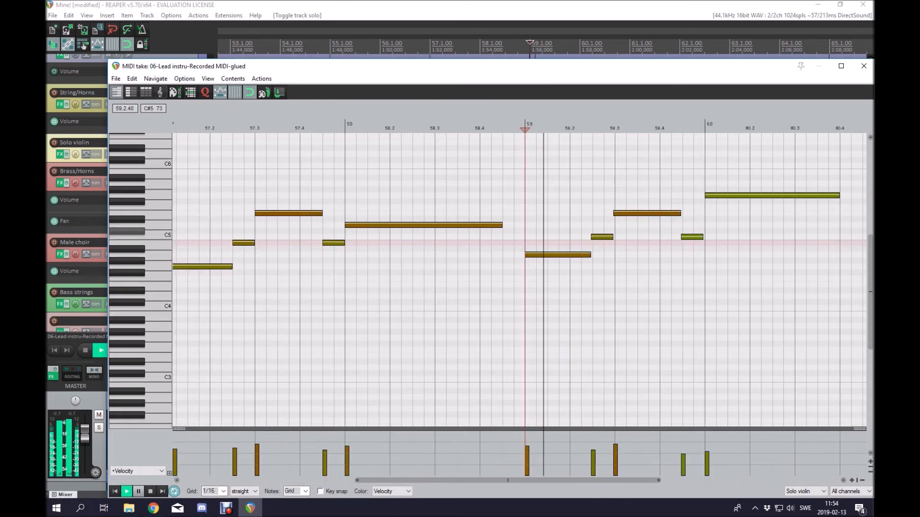
pyautogui.scroll(-2, 598, 246)
pyautogui.press('space')
pyautogui.click(631, 195)
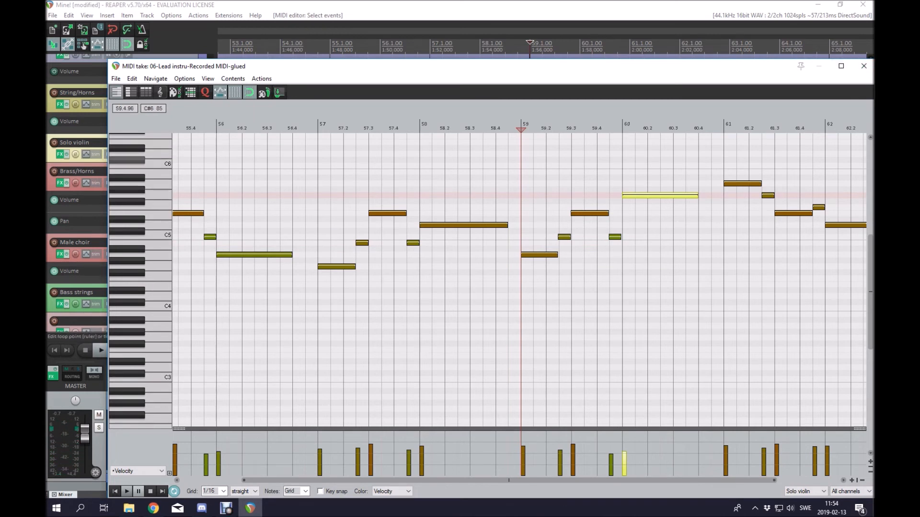
# Step: Place the edit cursor at measure 60 in the violin take, play from there, and stop
pyautogui.click(623, 160)
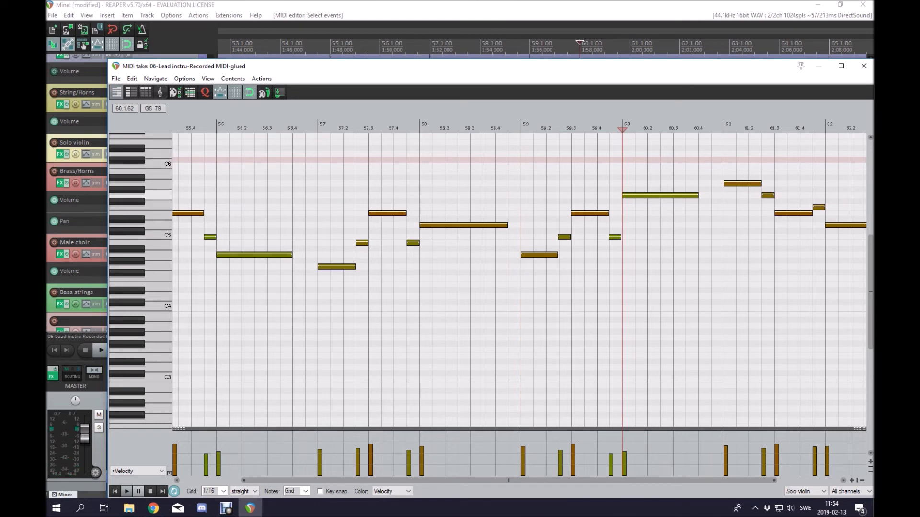
pyautogui.scroll(-3, 595, 160)
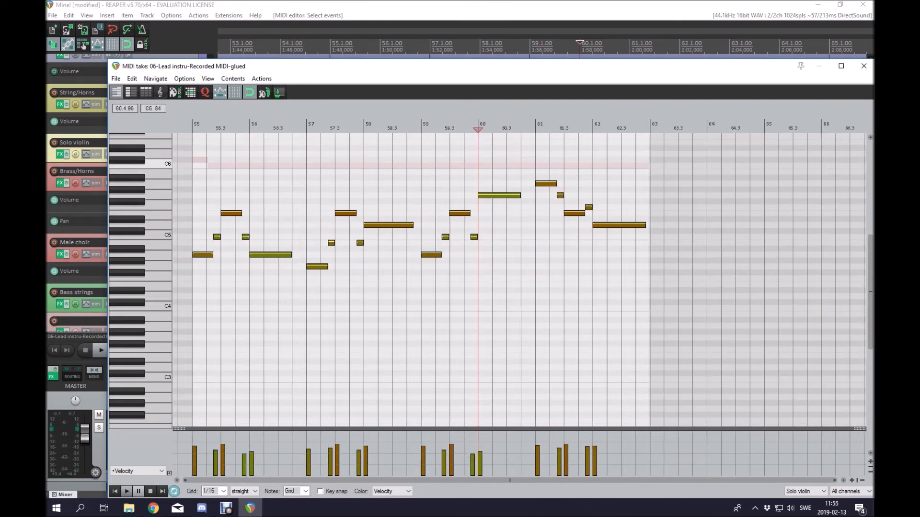
pyautogui.click(537, 163)
pyautogui.scroll(3, 537, 163)
pyautogui.click(384, 165)
pyautogui.press('space')
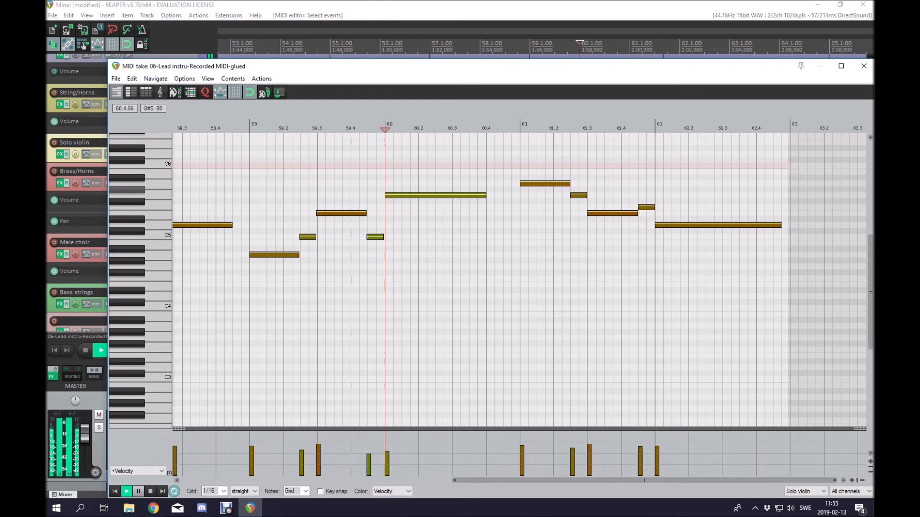
pyautogui.press('space')
# Step: Audition the violin notes from measure 61 to the long final note at measure 62, and close the MIDI editor
pyautogui.click(539, 183)
pyautogui.hotkey('ctrl', 'z')
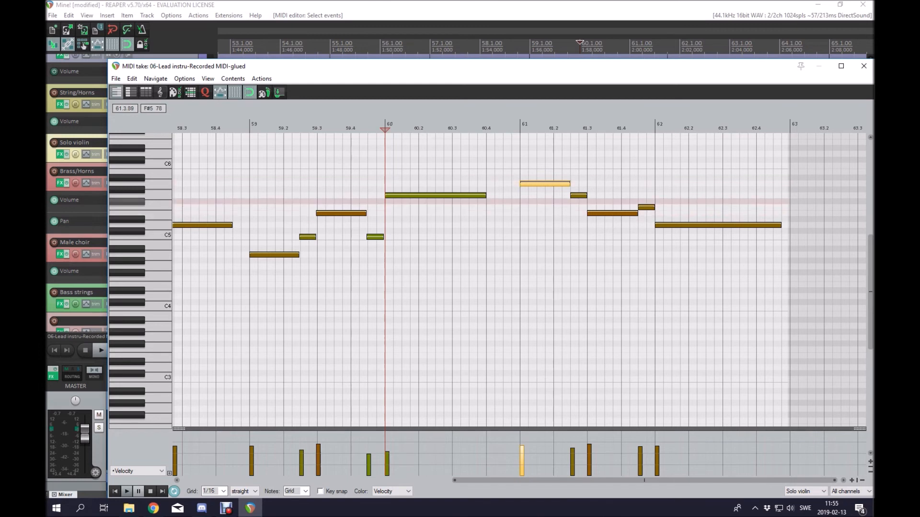
pyautogui.click(621, 202)
pyautogui.press('space')
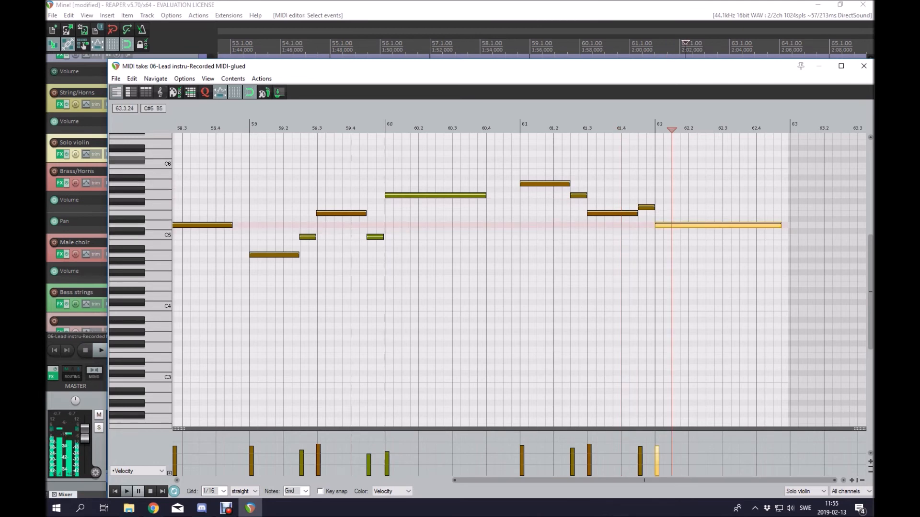
pyautogui.press('space')
pyautogui.press('Escape')
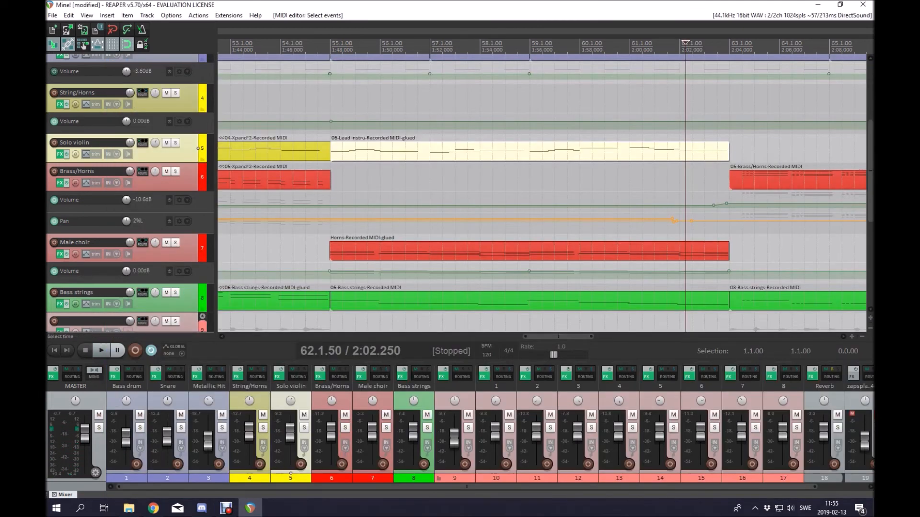
# Step: Play the arrangement from 62.1.00, replay it from 61.3.00 into the next section, and stop
pyautogui.click(680, 180)
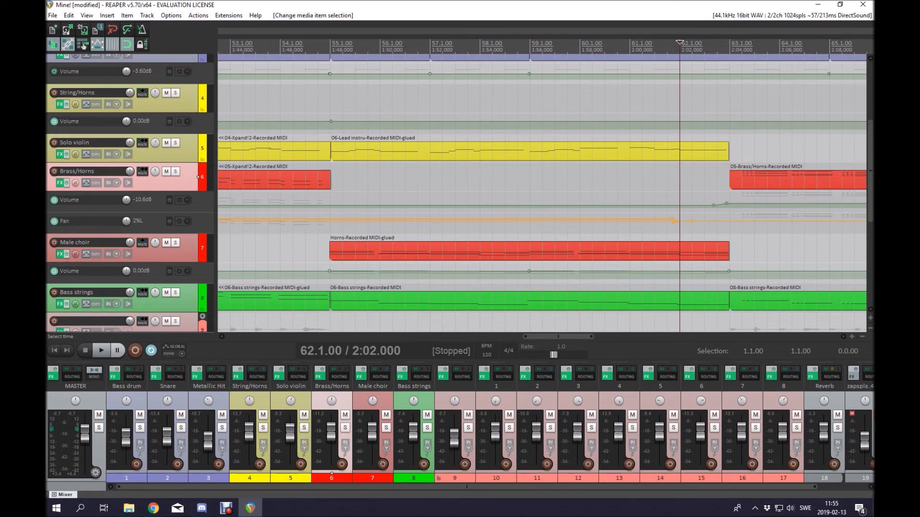
pyautogui.press('space')
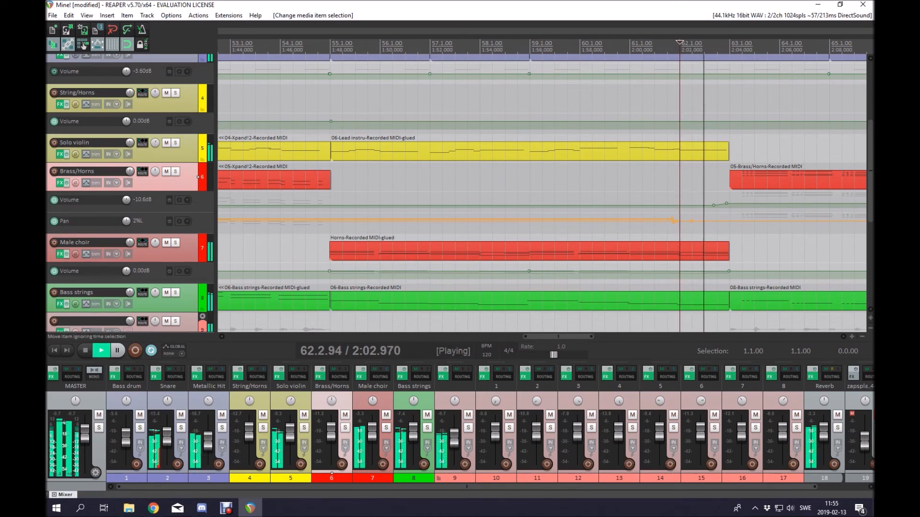
pyautogui.press('-')
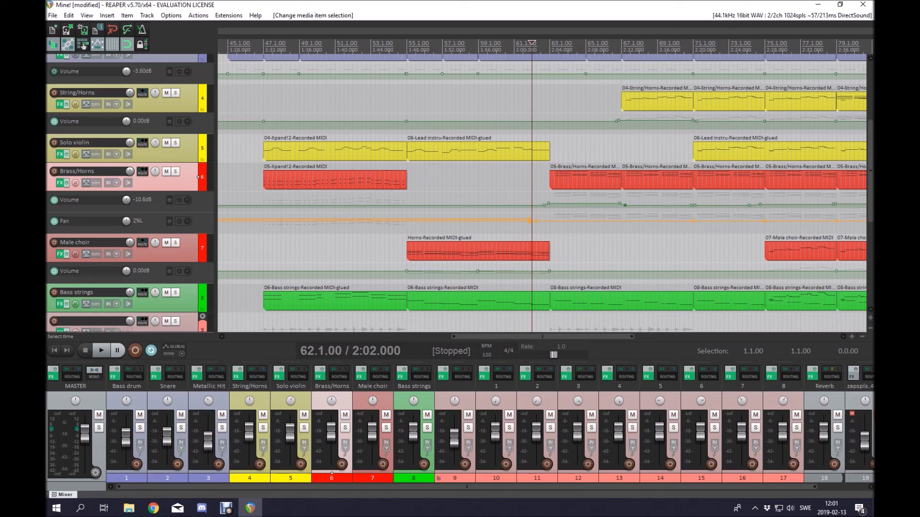
pyautogui.press('pagedown')
pyautogui.click(523, 180)
pyautogui.press('space')
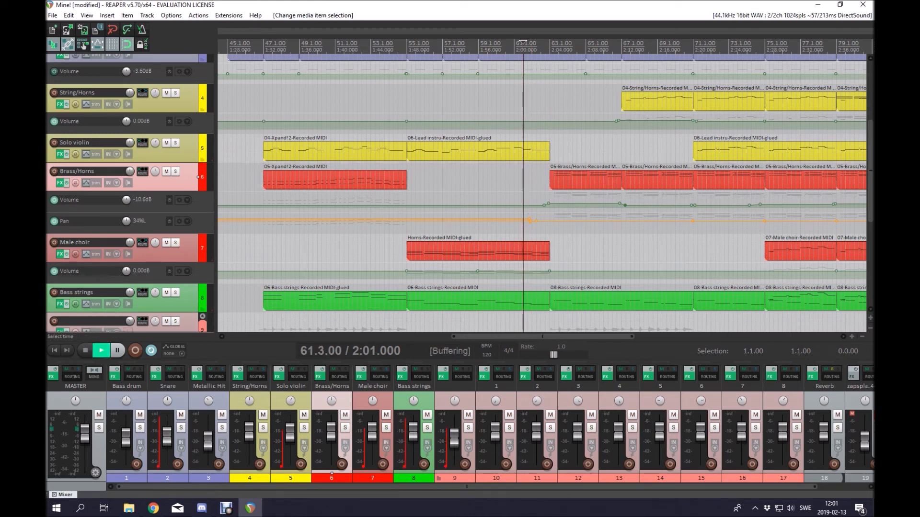
pyautogui.press('space')
# Step: Select the Brass/Horns clip starting at measure 63 and place the edit cursor at 63.1.00
pyautogui.click(559, 179)
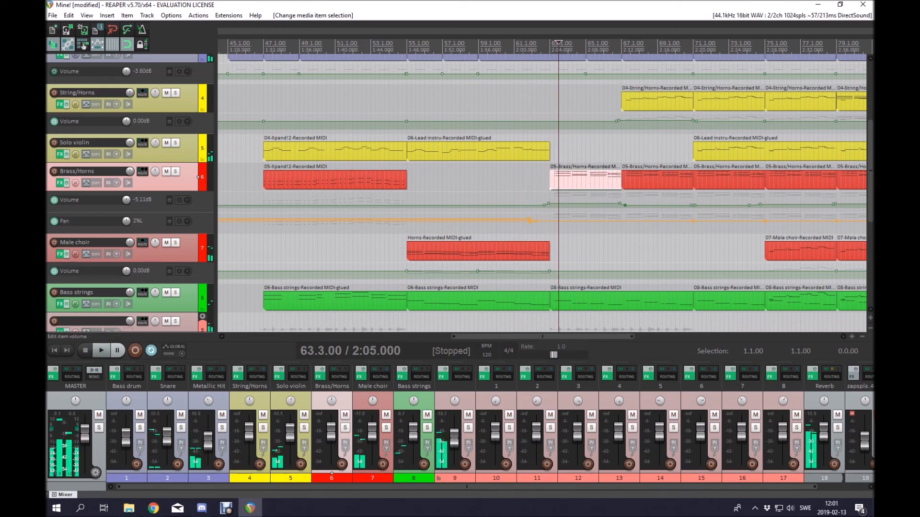
pyautogui.scroll(3, 559, 180)
pyautogui.click(528, 180)
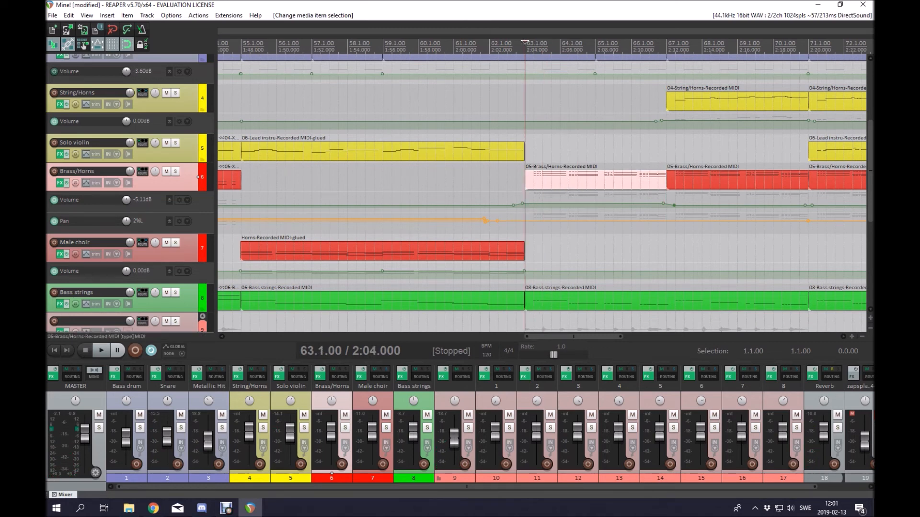
# Step: Play the arrangement from 63.1.00 through to the clips at measure 67, and stop
pyautogui.scroll(2, 144, 304)
pyautogui.press('space')
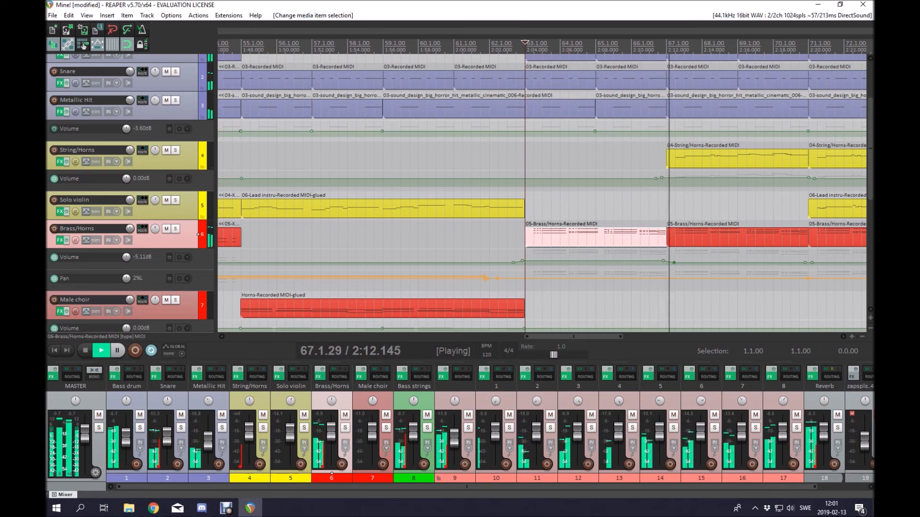
pyautogui.scroll(-7, 542, 194)
pyautogui.press('space')
pyautogui.scroll(-3, 542, 194)
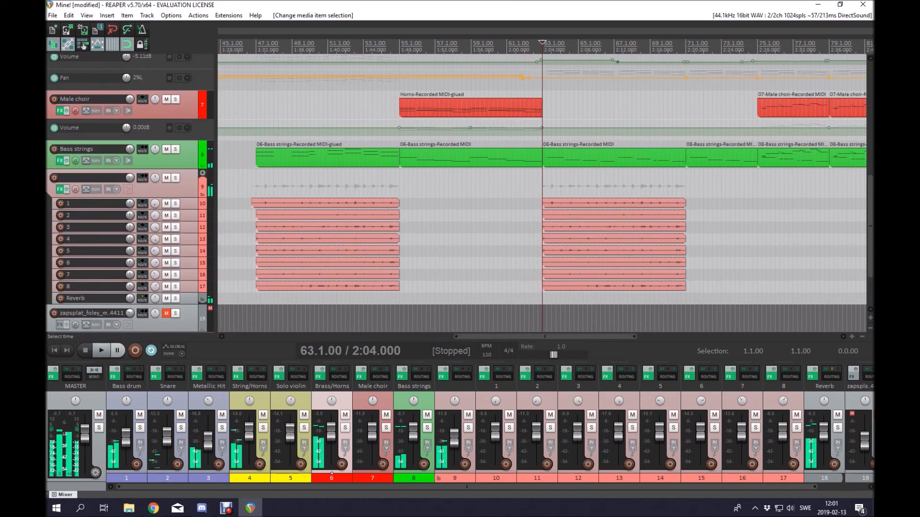
pyautogui.scroll(3, 542, 193)
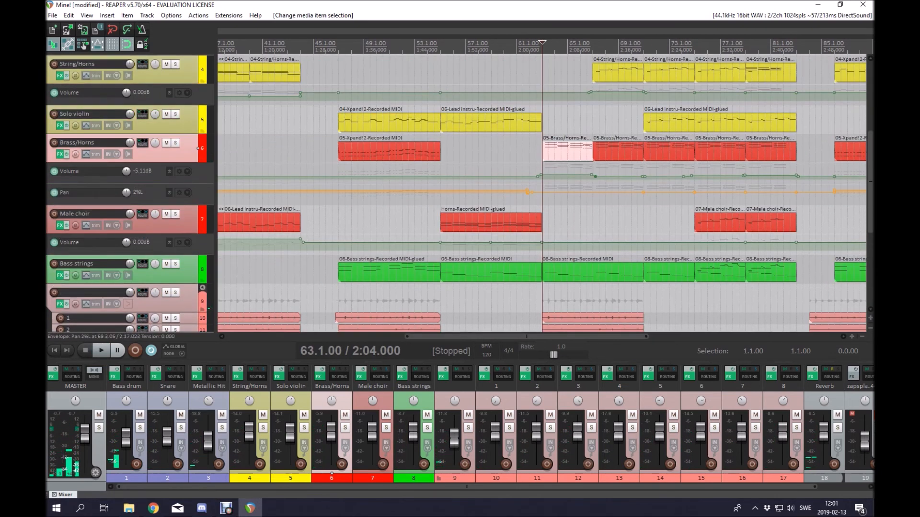
# Step: Select the Brass/Horns clip at measure 67, return to the one at measure 63, and place the edit cursor at 63.2.00
pyautogui.click(637, 148)
pyautogui.scroll(3, 636, 148)
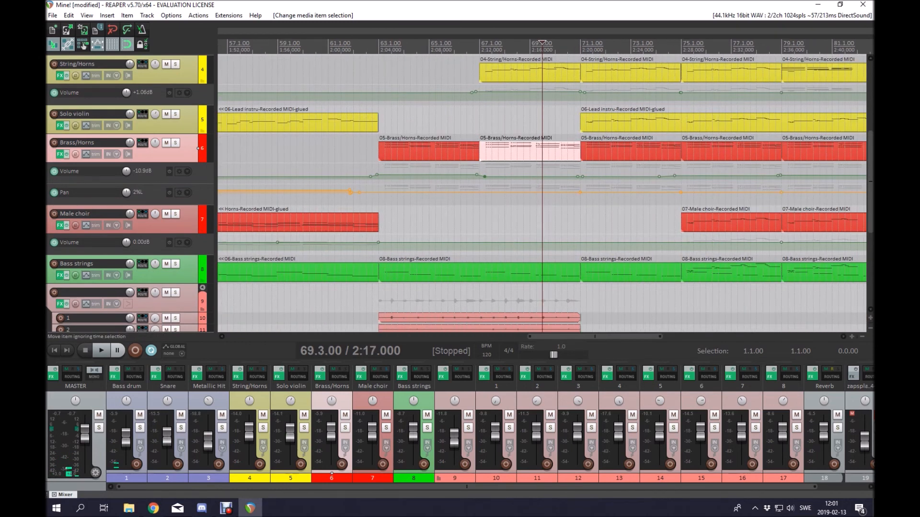
pyautogui.scroll(-2, 636, 149)
pyautogui.click(448, 151)
pyautogui.click(430, 151)
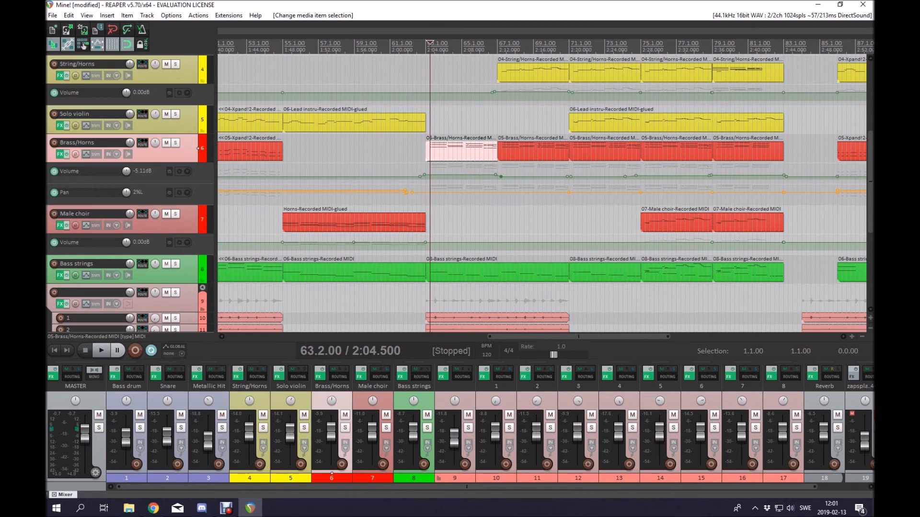
# Step: Solo the Bass strings track, play it from 63.2.00, and stop and unsolo the track
pyautogui.click(175, 264)
pyautogui.press('space')
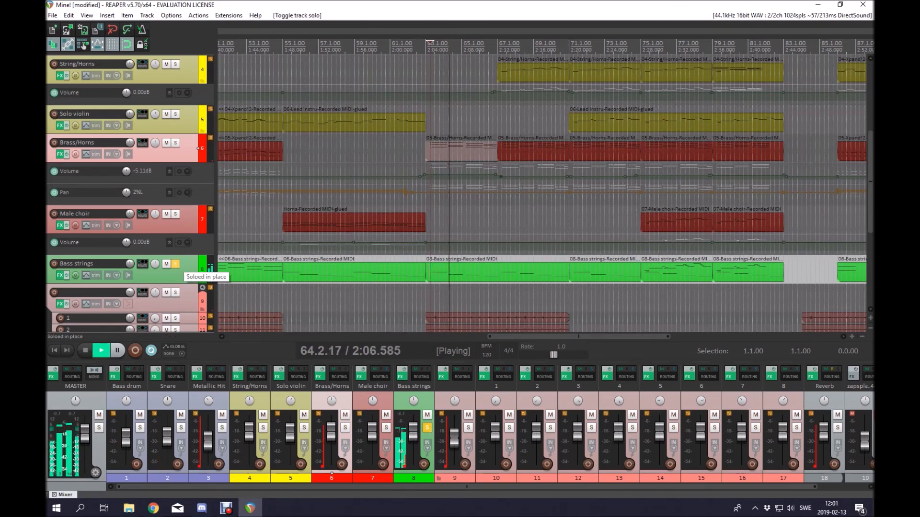
pyautogui.press('space')
pyautogui.click(175, 264)
pyautogui.scroll(4, 178, 261)
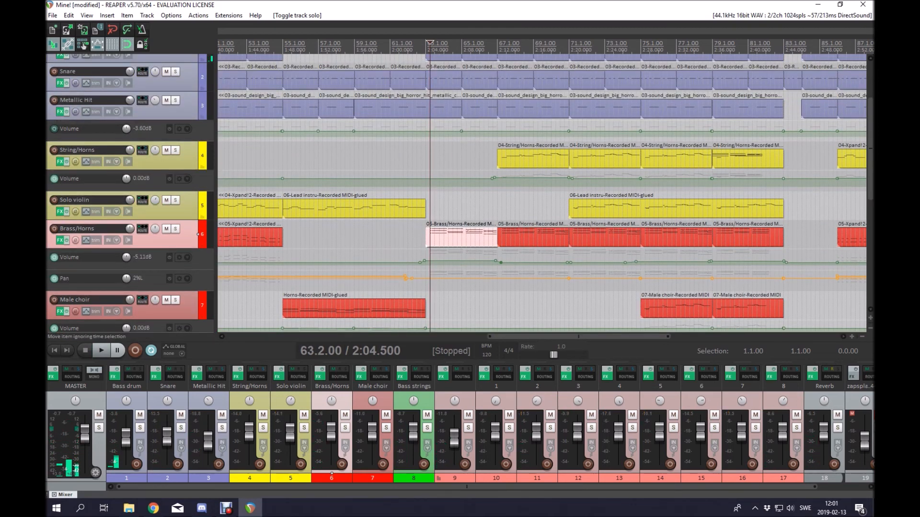
# Step: Inspect the Brass/Horns clips at measures 63 and 67, selecting each and placing the edit cursor at 67.2.00
pyautogui.press('=')
pyautogui.press('=')
pyautogui.press('=')
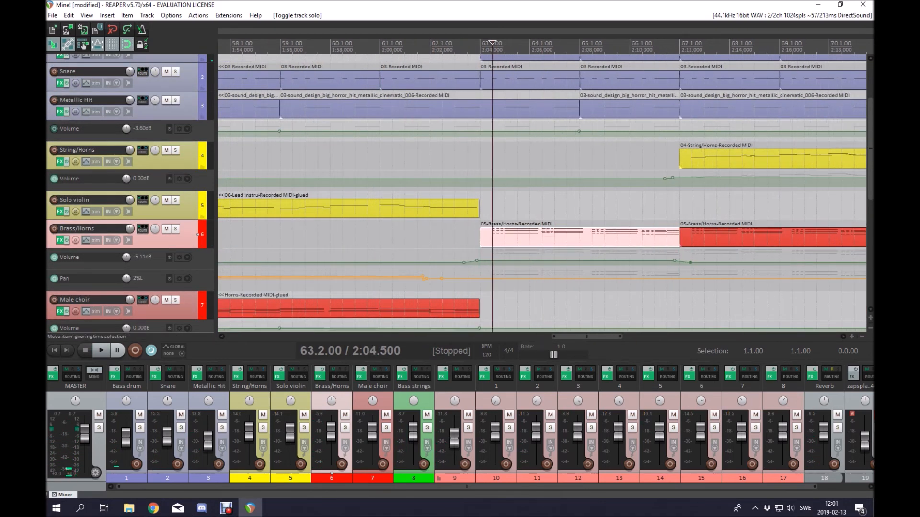
pyautogui.press('-')
pyautogui.press('-')
pyautogui.press('-')
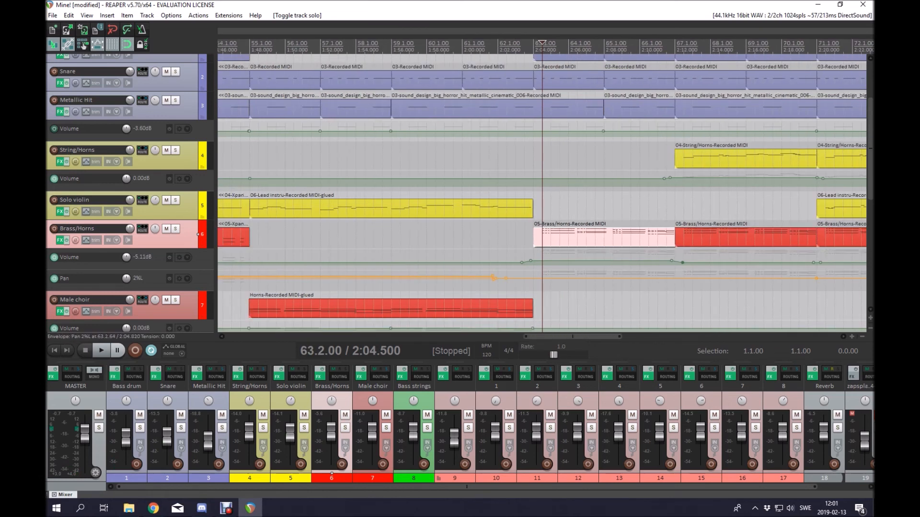
pyautogui.moveTo(552, 278); pyautogui.dragTo(556, 279)
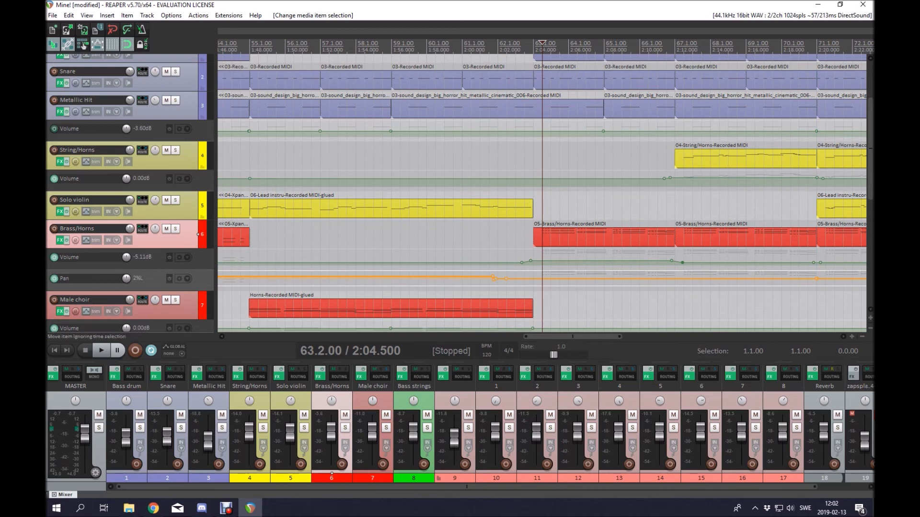
pyautogui.click(586, 238)
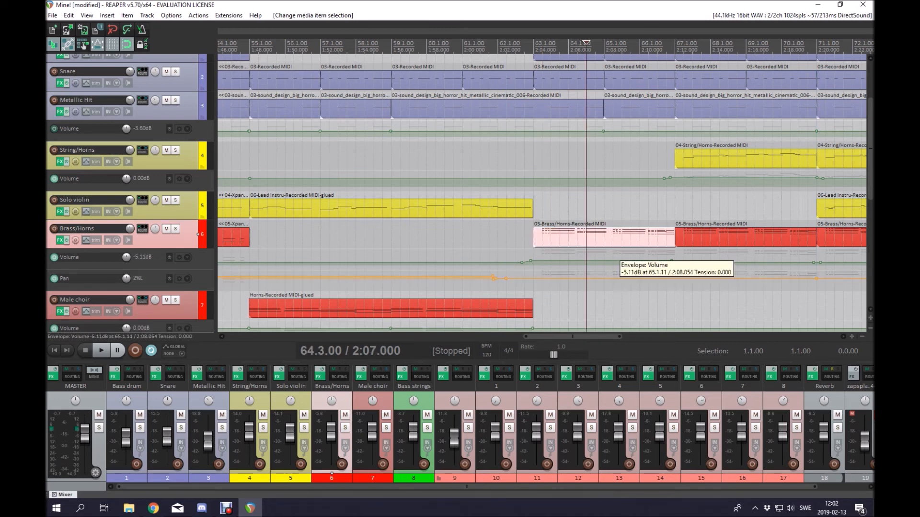
pyautogui.click(613, 238)
pyautogui.click(683, 238)
# Step: Select the String/Horns track and play the arrangement from 67.1.00
pyautogui.scroll(3, 683, 238)
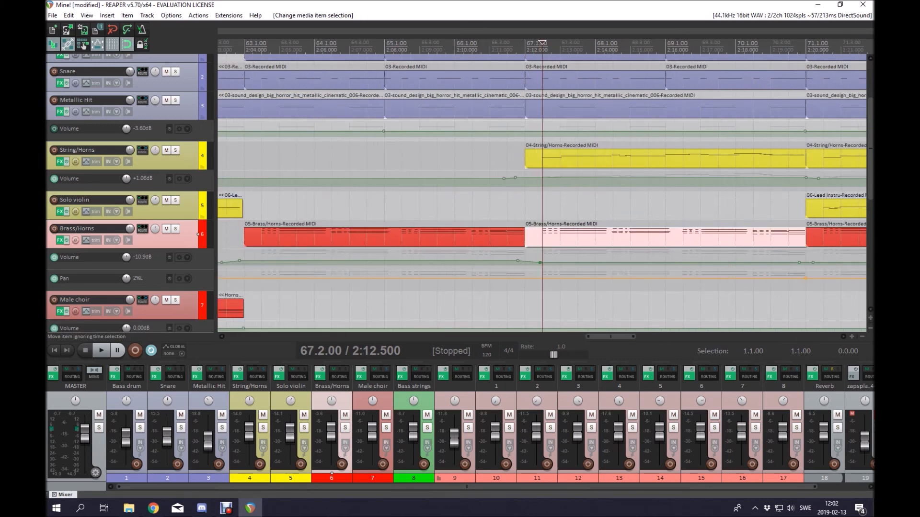
pyautogui.scroll(-2, 683, 238)
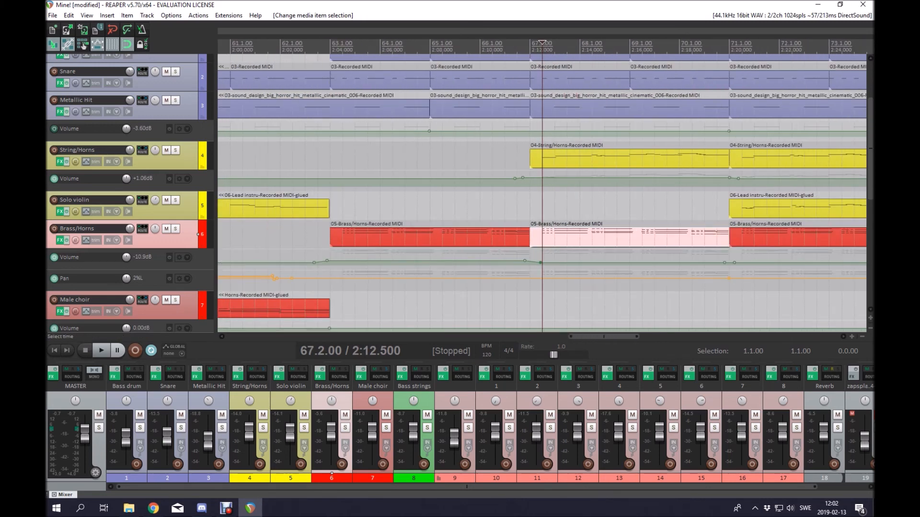
pyautogui.click(198, 205)
pyautogui.click(198, 156)
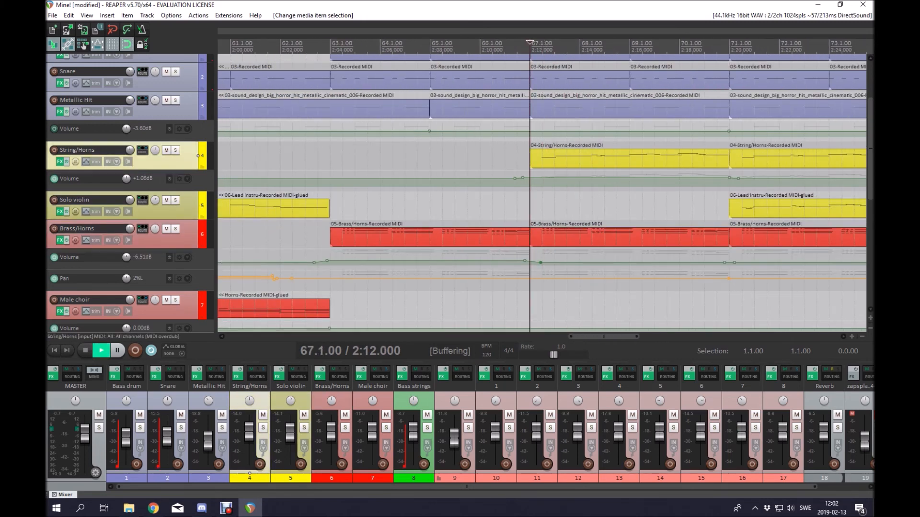
pyautogui.press('space')
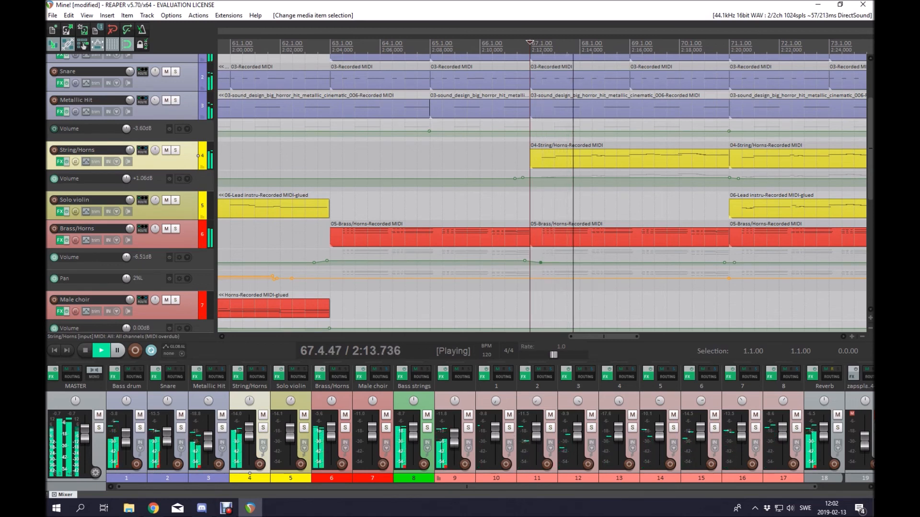
# Step: Select the Bass strings clip starting at measure 71 during playback, with the edit cursor at 74.1.00, and stop
pyautogui.scroll(-4, 318, 326)
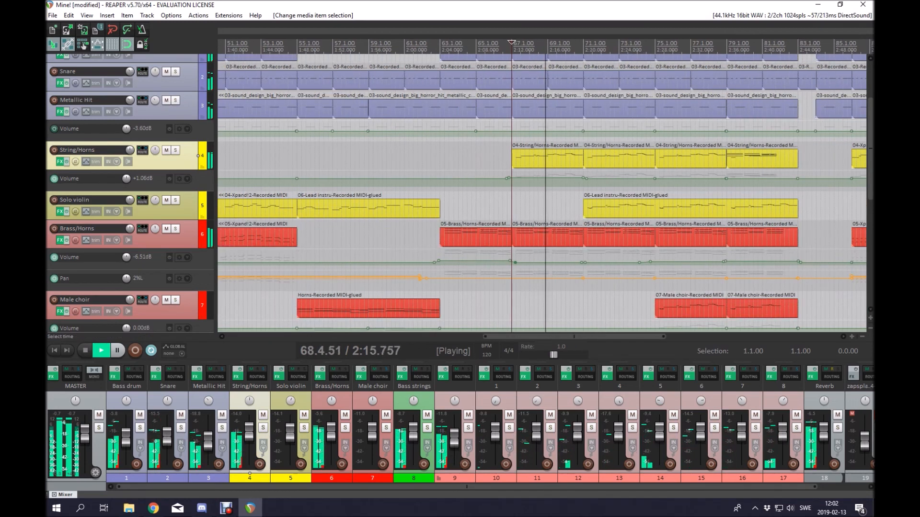
pyautogui.scroll(-3, 120, 156)
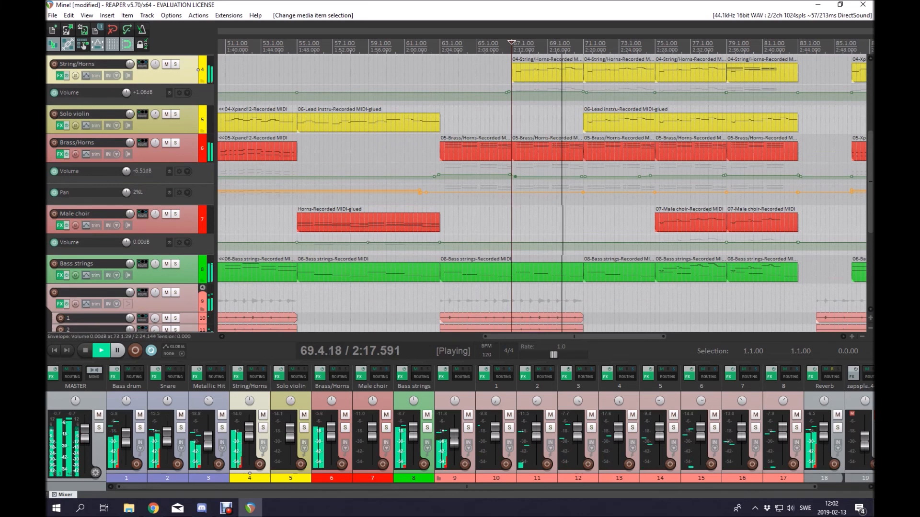
pyautogui.click(637, 271)
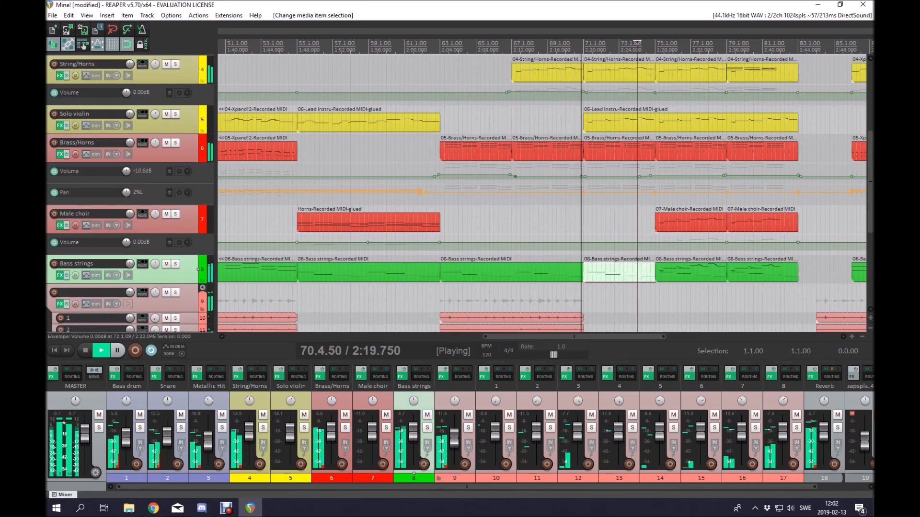
pyautogui.scroll(2, 638, 272)
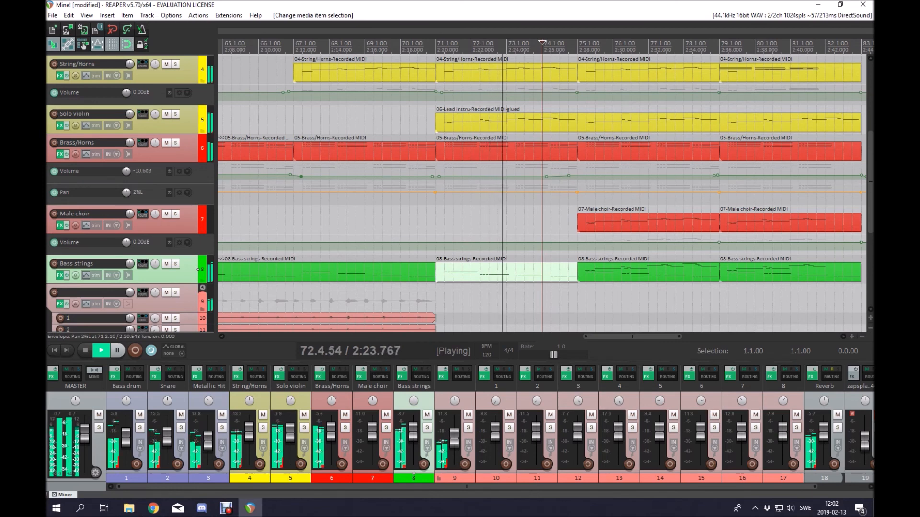
pyautogui.press('space')
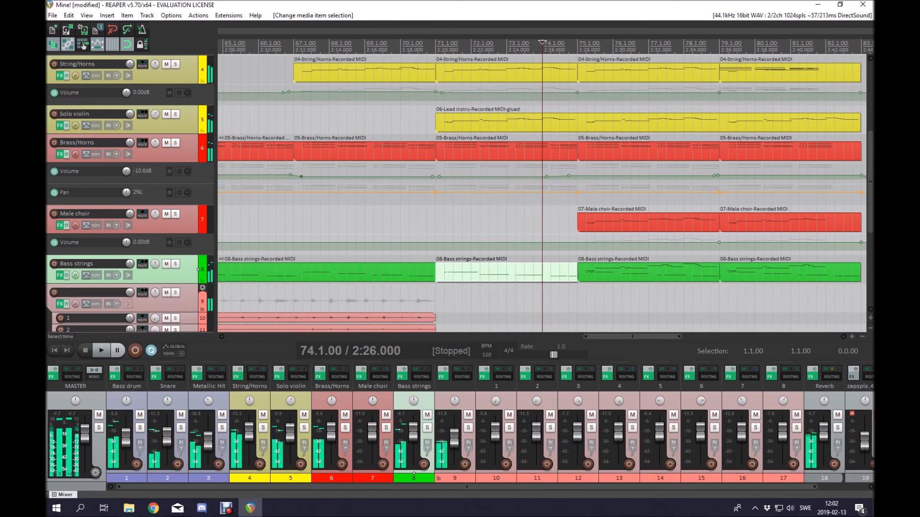
# Step: Inspect the notes of the Bass strings clip starting at measure 75 in the MIDI editor, and close the editor
pyautogui.scroll(3, 130, 193)
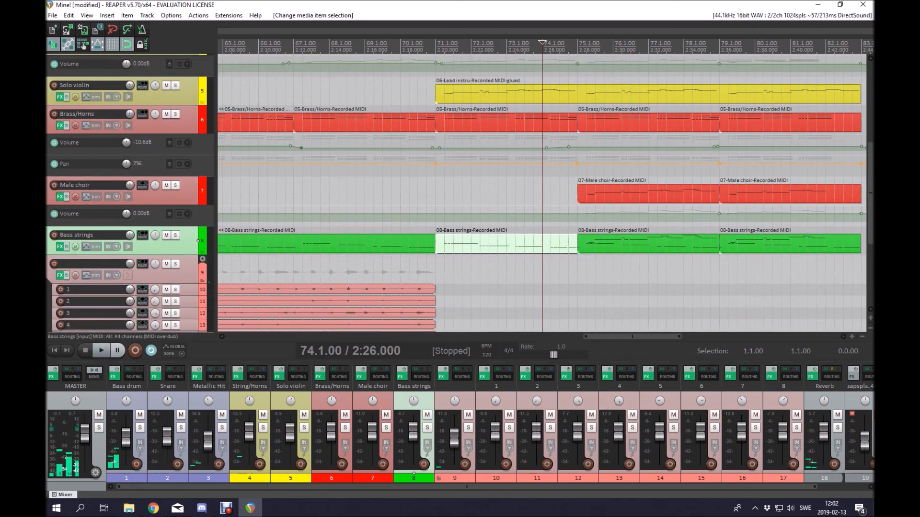
pyautogui.click(574, 251)
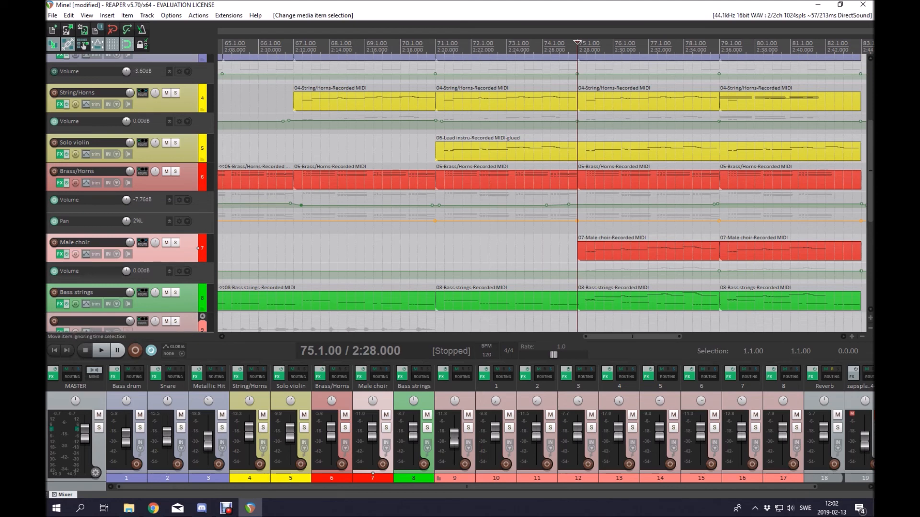
pyautogui.click(591, 300)
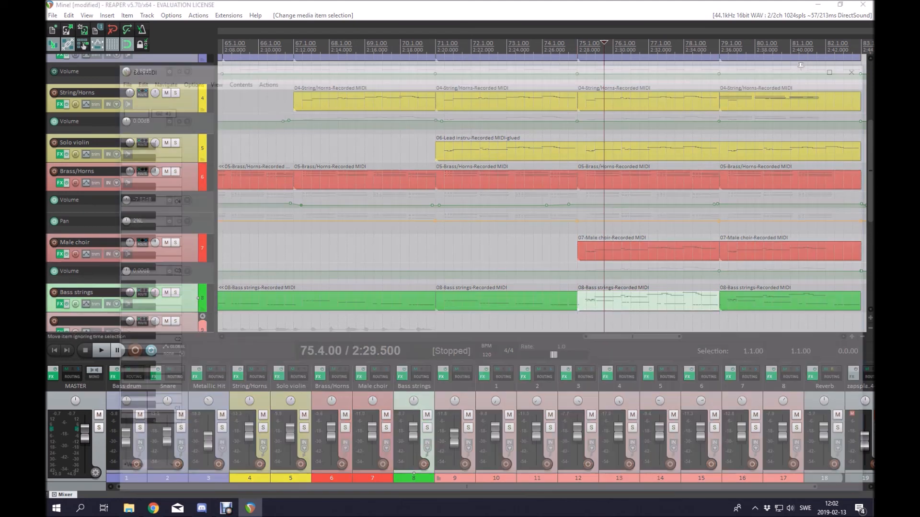
pyautogui.doubleClick(592, 299)
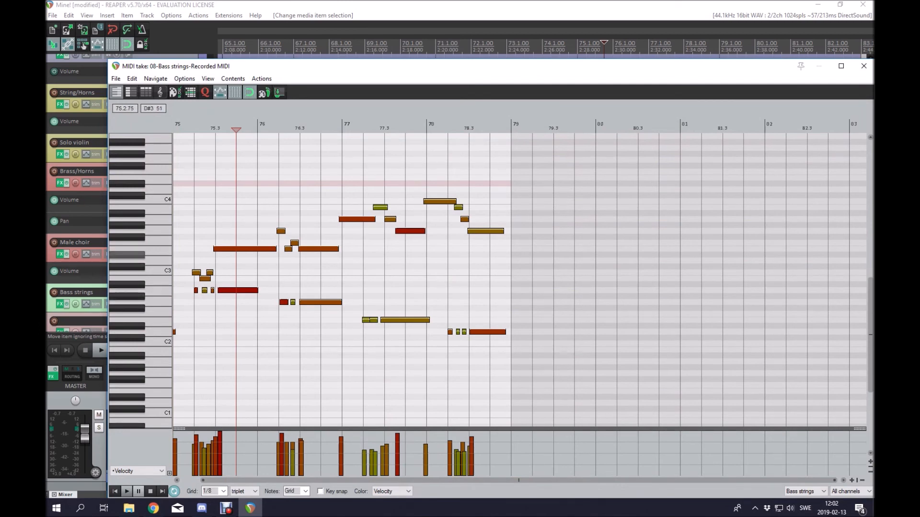
pyautogui.click(240, 231)
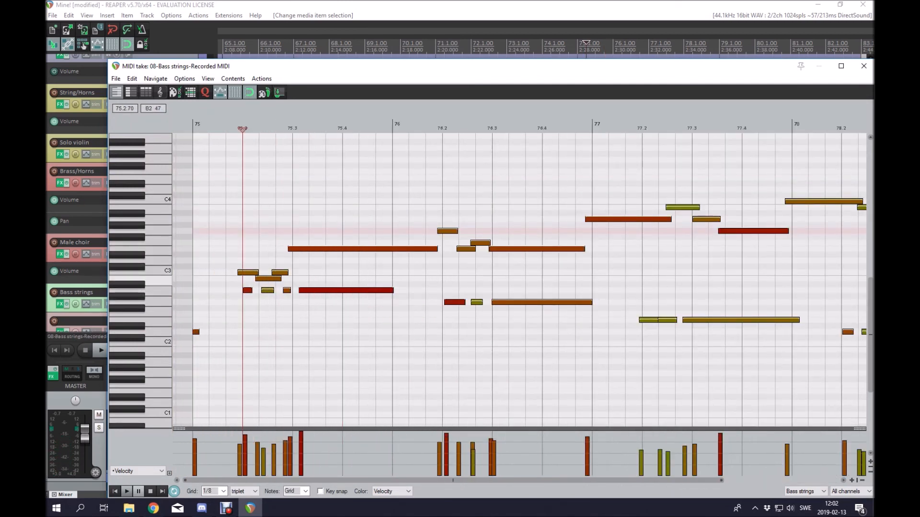
pyautogui.click(864, 65)
# Step: Play the arrangement from measure 75, select the Male choir clip at measure 79 during playback, and stop
pyautogui.click(577, 221)
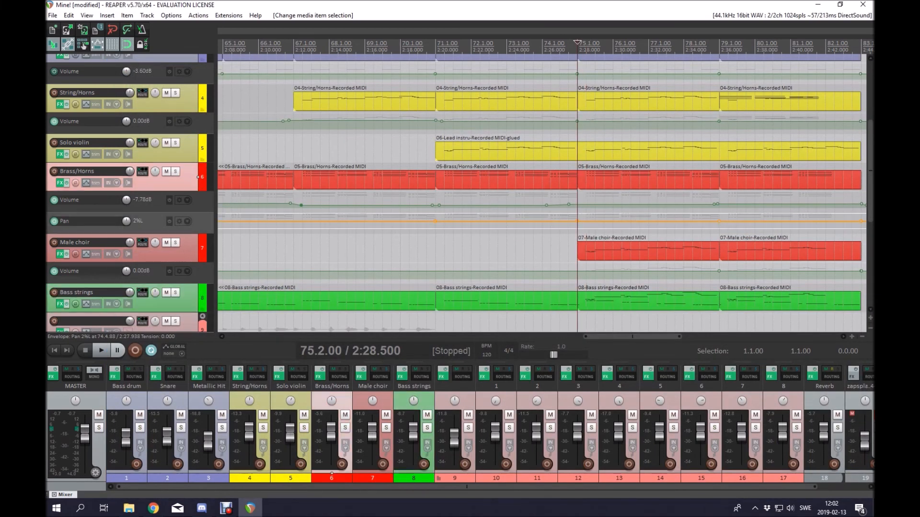
pyautogui.press('space')
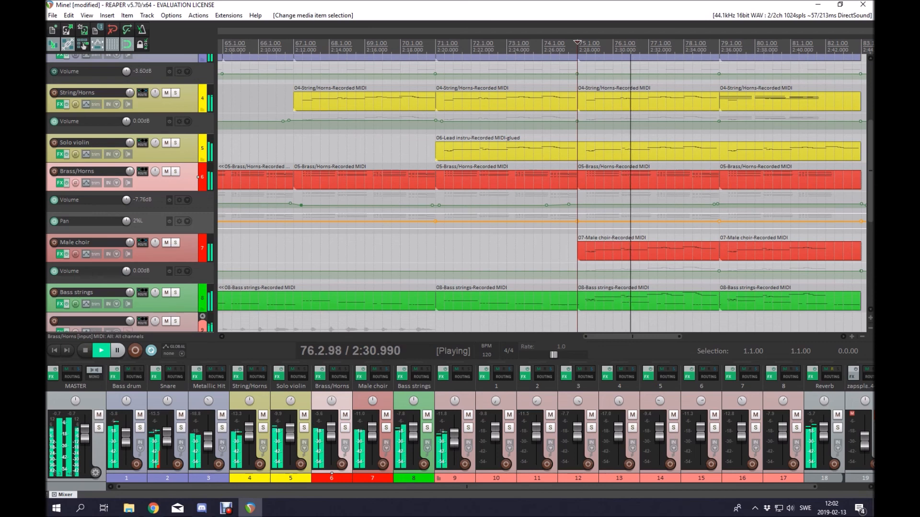
pyautogui.click(746, 251)
pyautogui.scroll(-1, 746, 251)
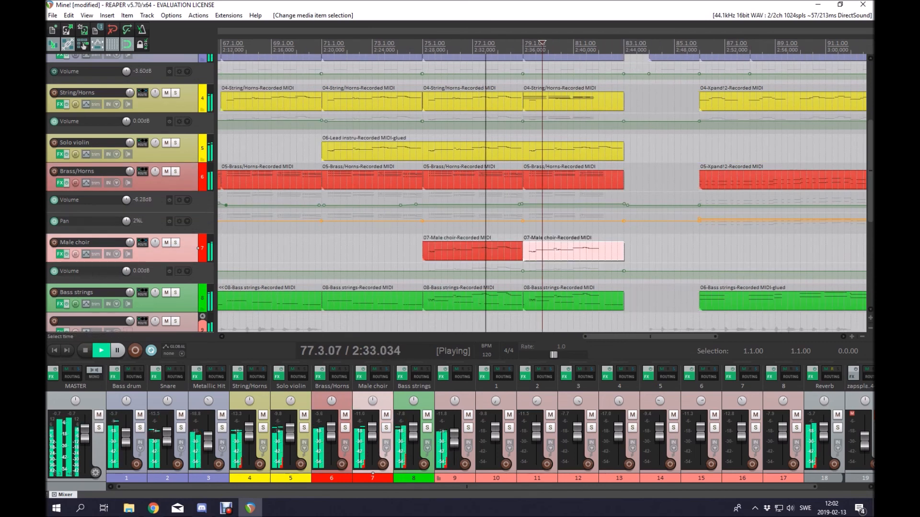
pyautogui.scroll(2, 746, 252)
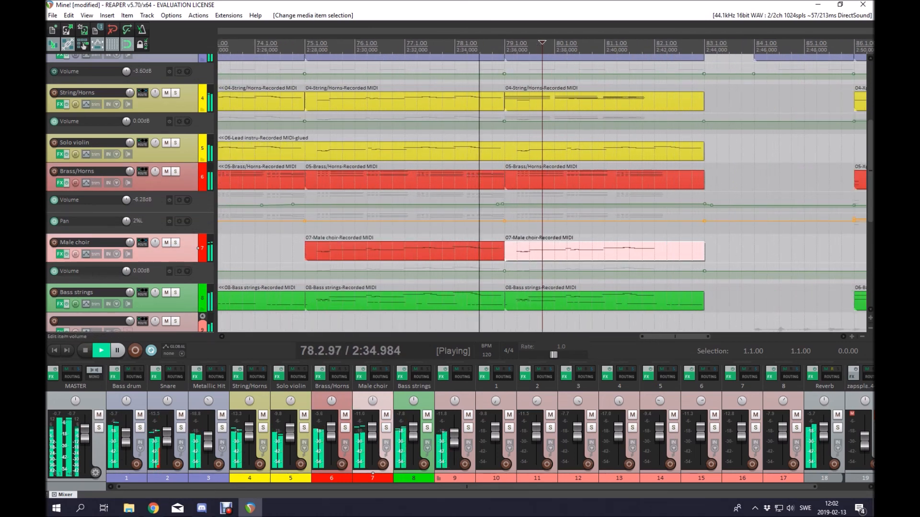
pyautogui.press('space')
# Step: Inspect the chords of the String/Horns clip at measure 79 in the MIDI editor, and play the arrangement from 79.2.00
pyautogui.click(505, 153)
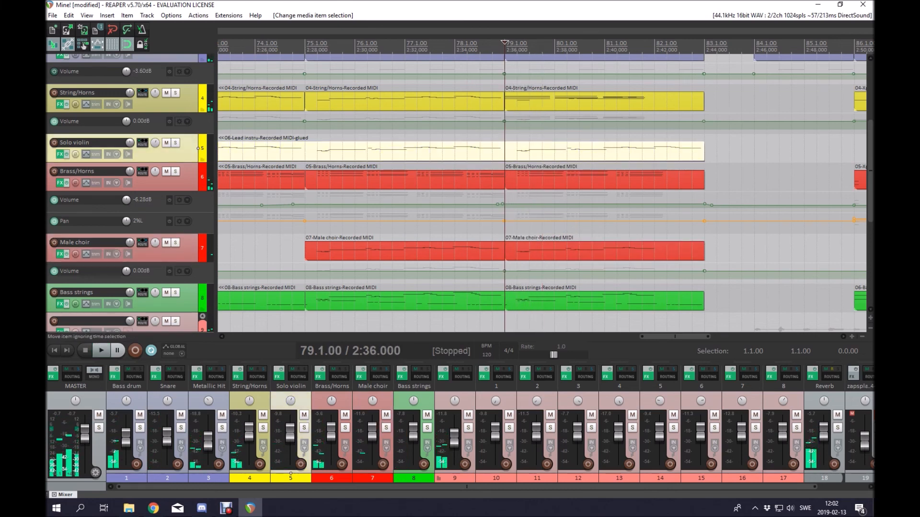
pyautogui.doubleClick(517, 102)
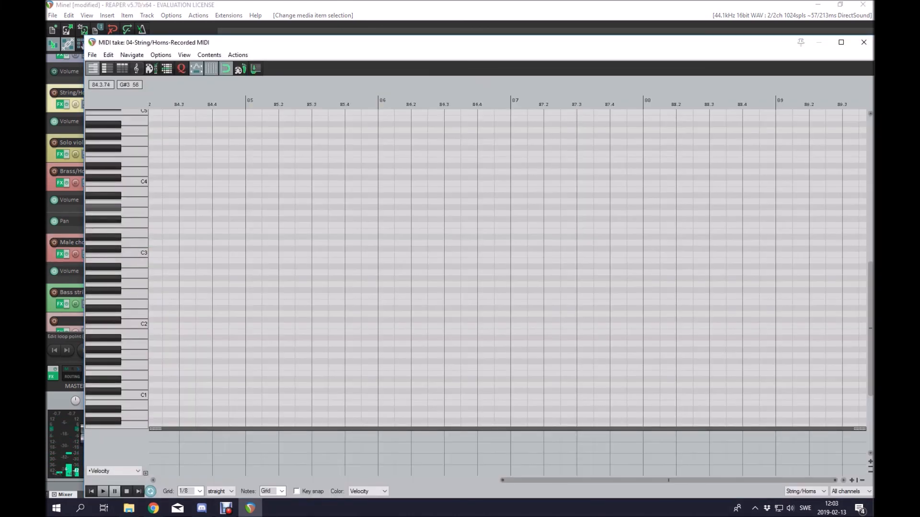
pyautogui.scroll(4, 103, 224)
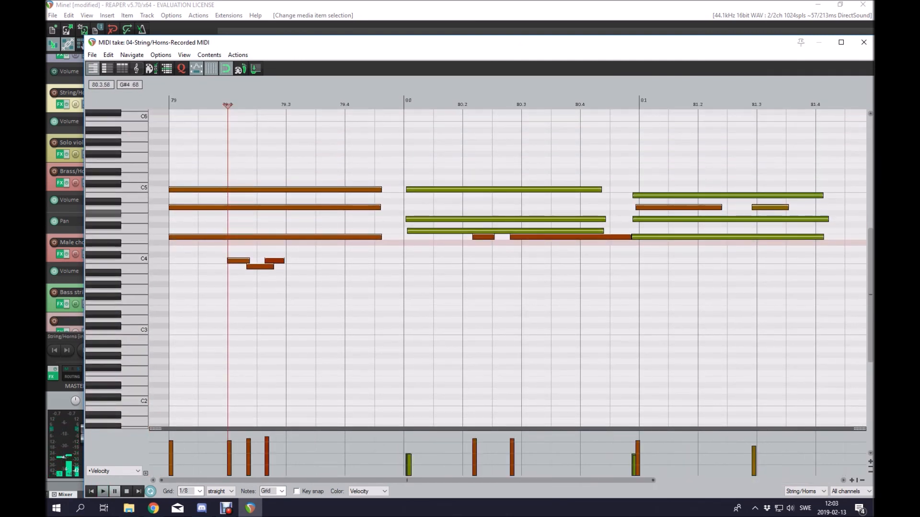
pyautogui.scroll(-3, 556, 208)
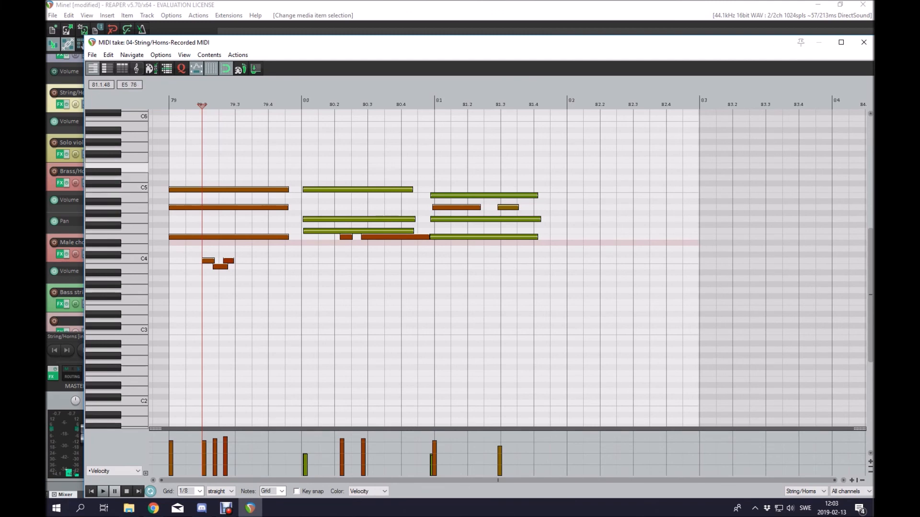
pyautogui.click(864, 42)
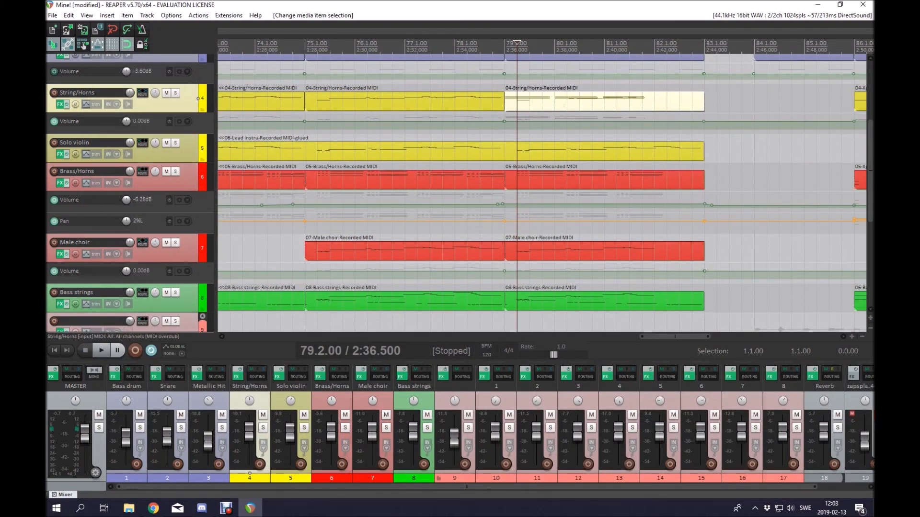
pyautogui.press('space')
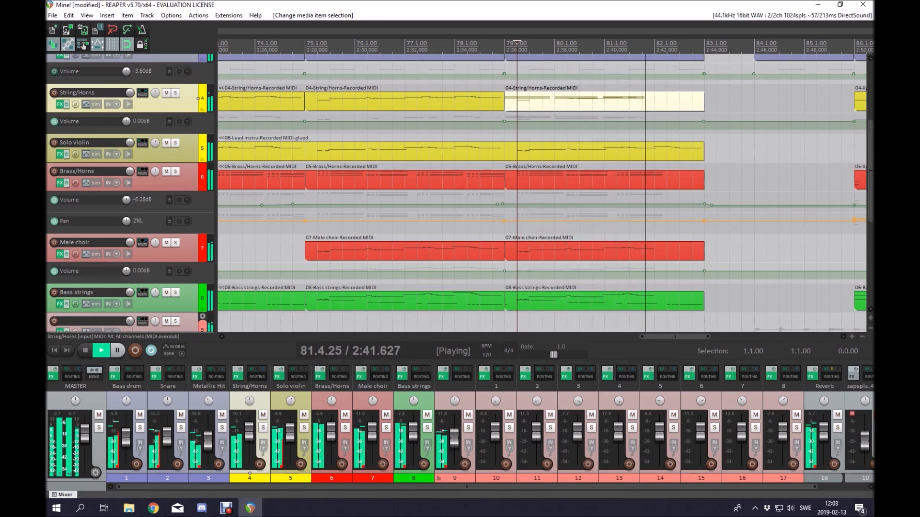
# Step: Stop playback and select the Brass/Horns clip at measure 79, with the edit cursor at 82.1.00
pyautogui.press('space')
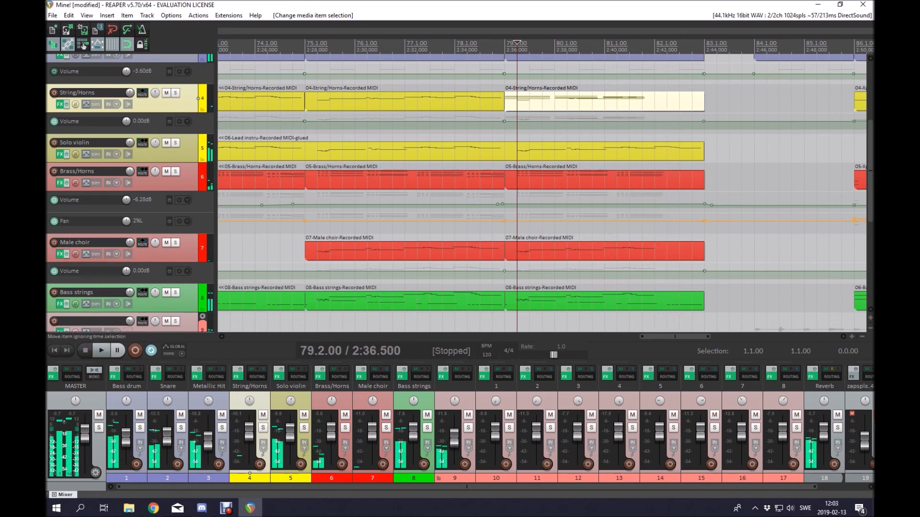
pyautogui.click(679, 211)
pyautogui.click(666, 207)
pyautogui.moveTo(659, 180); pyautogui.dragTo(656, 175)
pyautogui.click(652, 182)
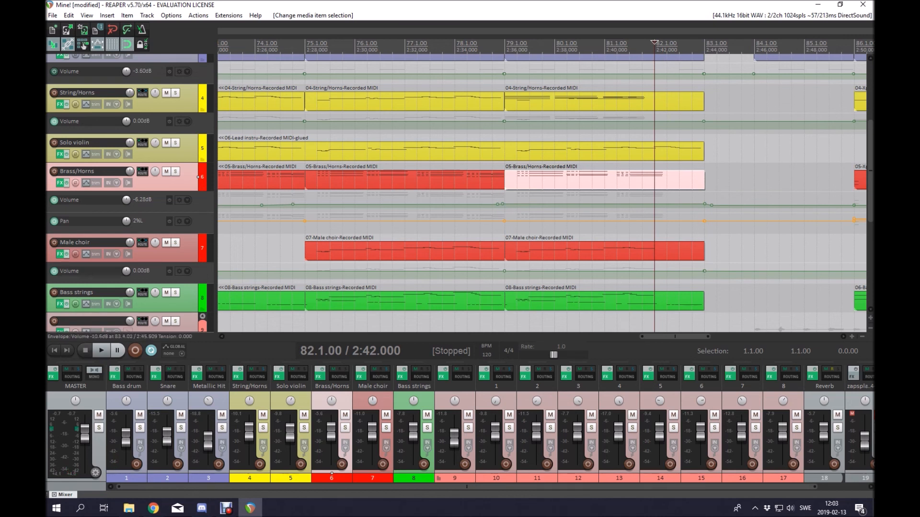
# Step: Review the Solo violin clip around 82.2.00, and select the Brass/Horns clip at measure 75 with the edit cursor at 79.1.00
pyautogui.click(644, 153)
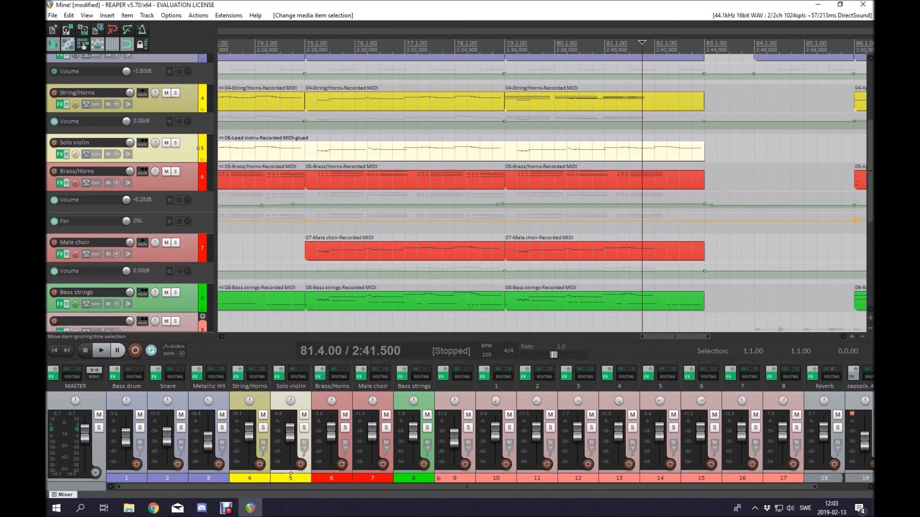
pyautogui.click(631, 153)
pyautogui.click(668, 152)
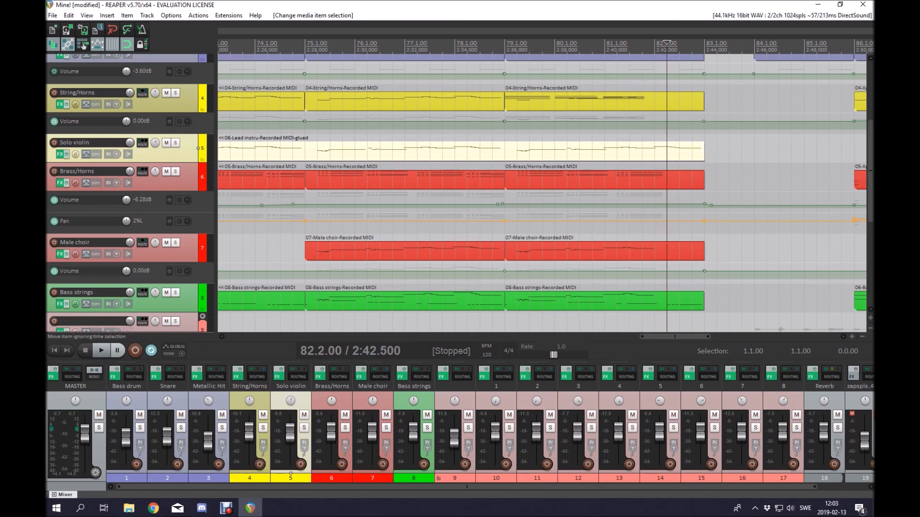
pyautogui.scroll(-3, 668, 152)
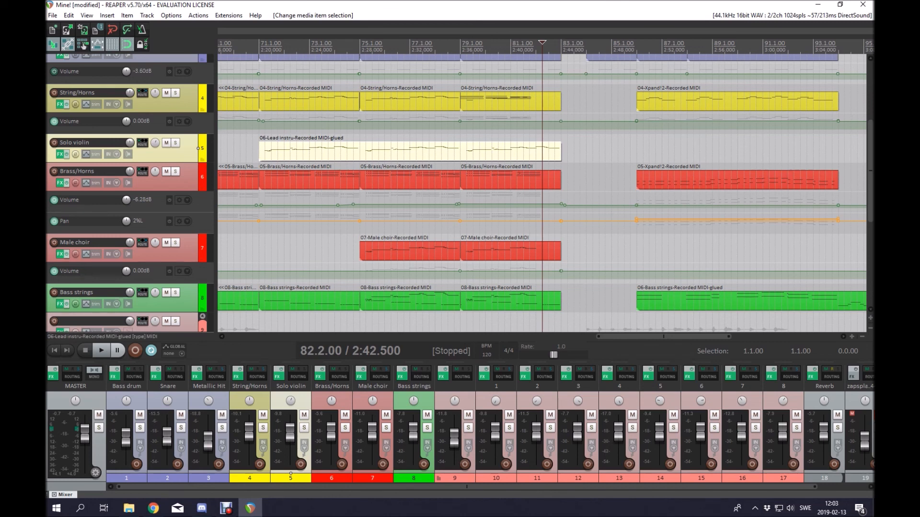
pyautogui.click(459, 174)
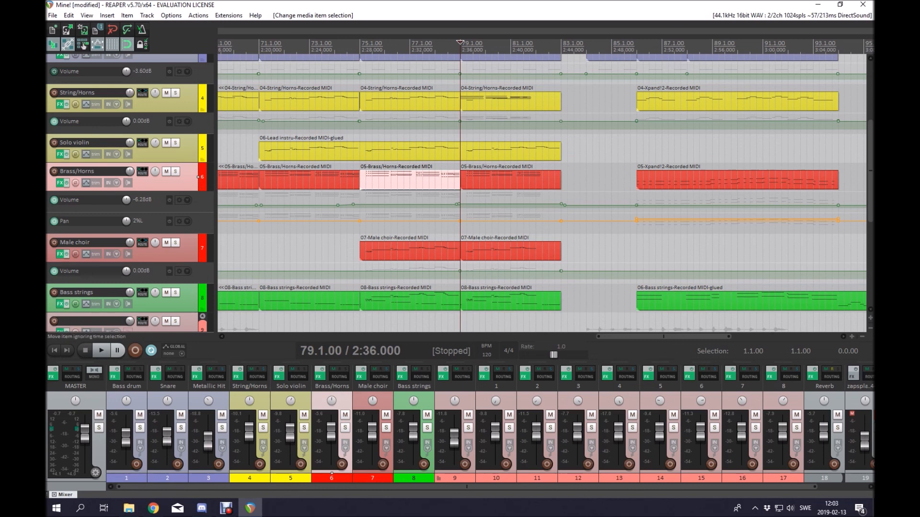
# Step: Select the Solo violin clip near its end, play the arrangement briefly from 82.1.00, and stop
pyautogui.click(550, 151)
pyautogui.scroll(3, 550, 151)
pyautogui.click(533, 146)
pyautogui.click(506, 147)
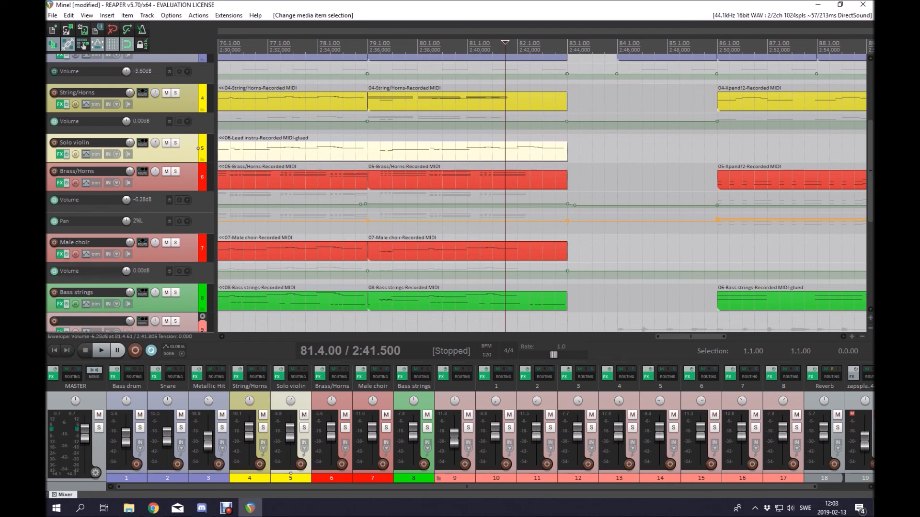
pyautogui.press('Right')
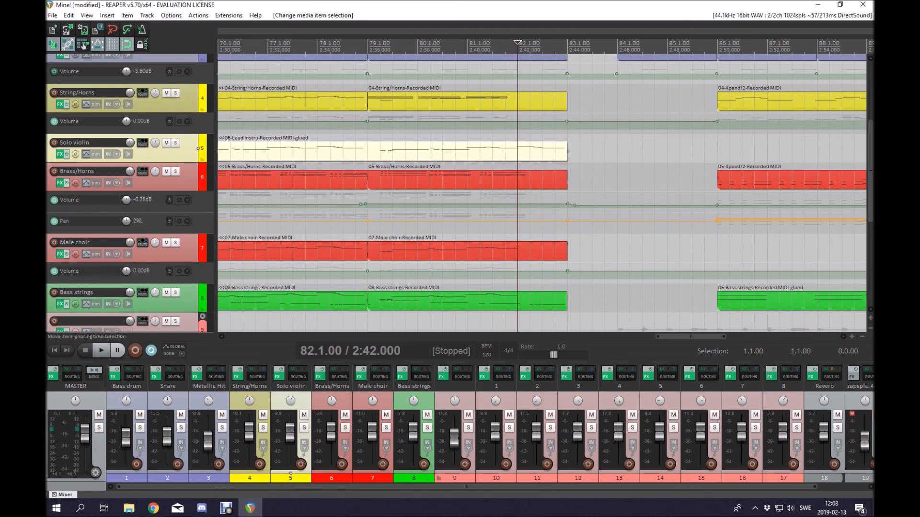
pyautogui.press('space')
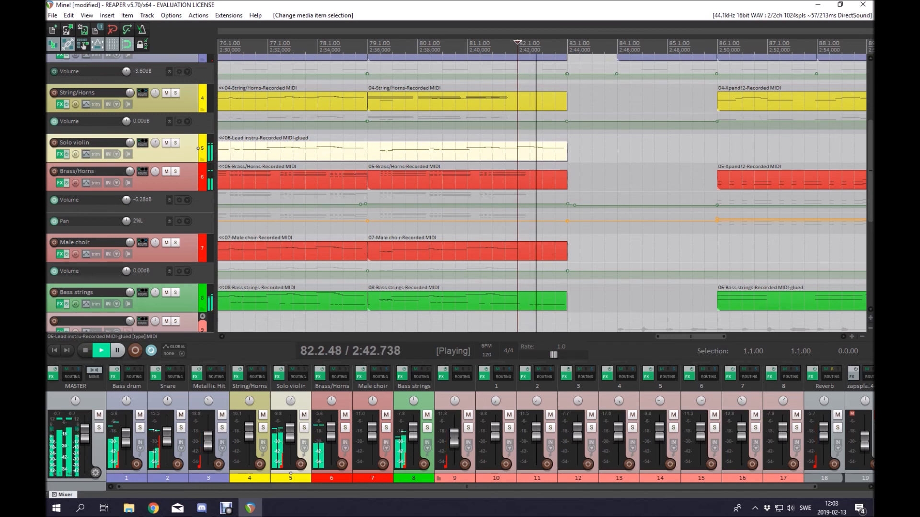
pyautogui.press('space')
# Step: Select the String/Horns clip at measure 79 and play the arrangement from 82.4.00
pyautogui.scroll(2, 553, 177)
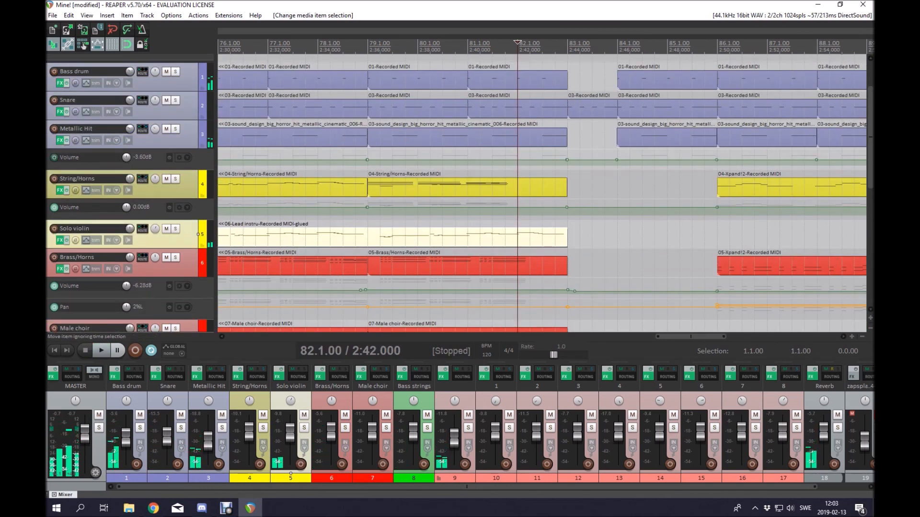
pyautogui.click(555, 186)
pyautogui.press('space')
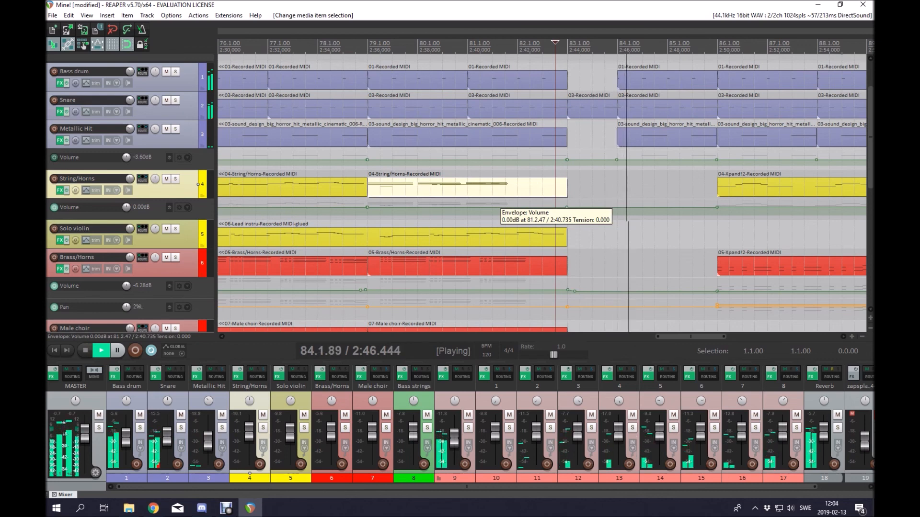
# Step: Look through all tracks from the master to the lowest one while the closing section plays, and stop playback
pyautogui.scroll(-2, 568, 187)
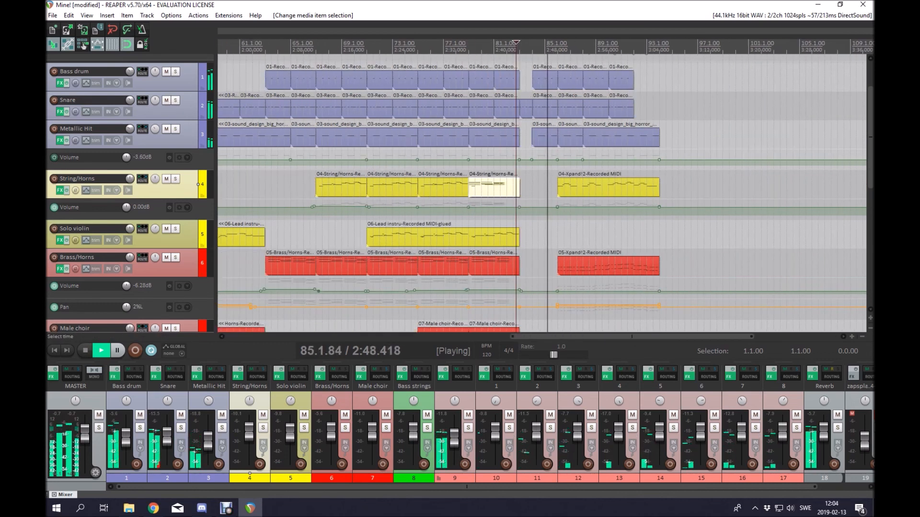
pyautogui.scroll(2, 201, 158)
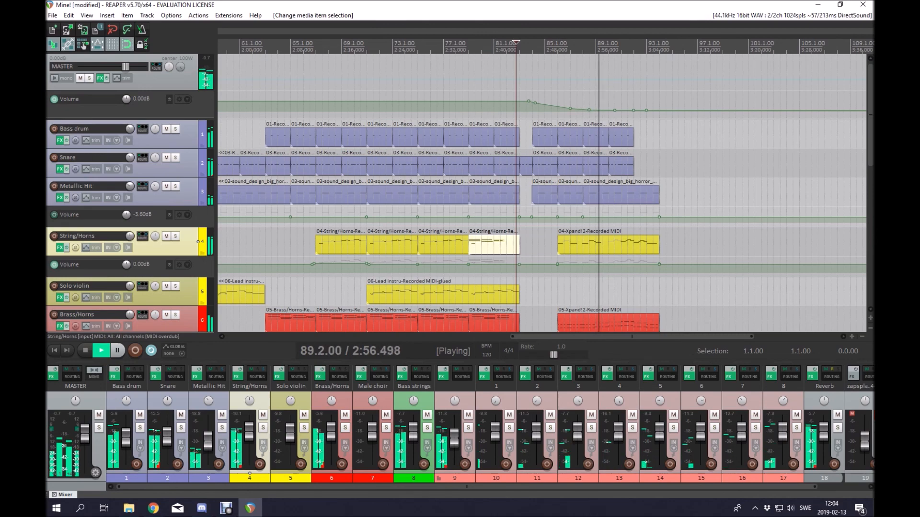
pyautogui.scroll(-4, 108, 133)
pyautogui.scroll(-5, 455, 191)
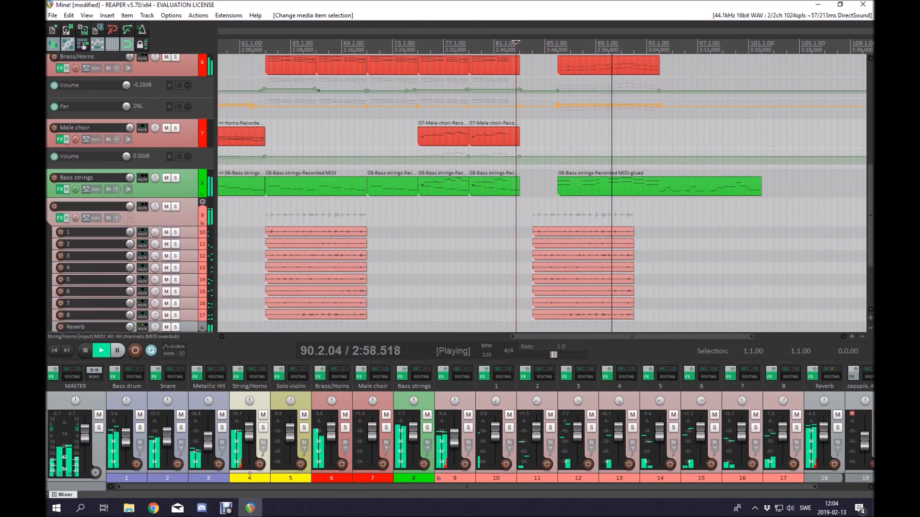
pyautogui.scroll(-3, 129, 192)
pyautogui.scroll(-1, 345, 192)
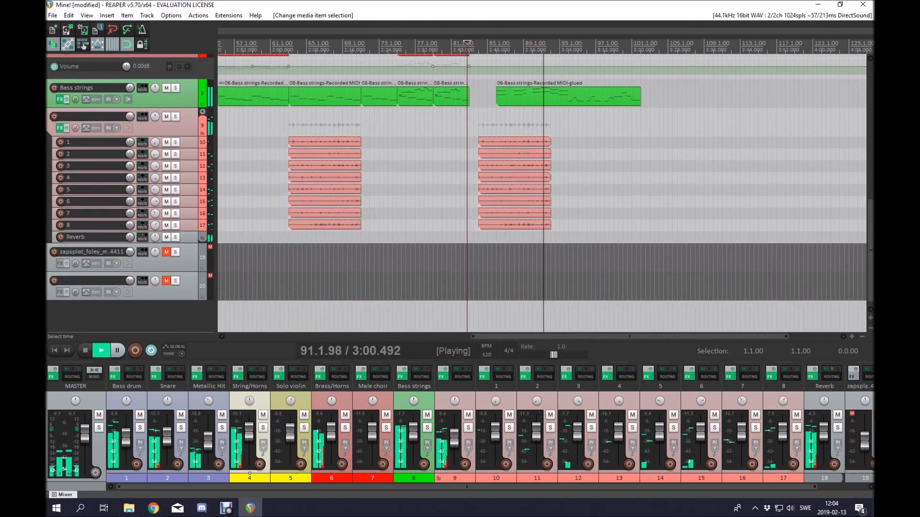
pyautogui.scroll(1, 129, 192)
pyautogui.scroll(10, 129, 191)
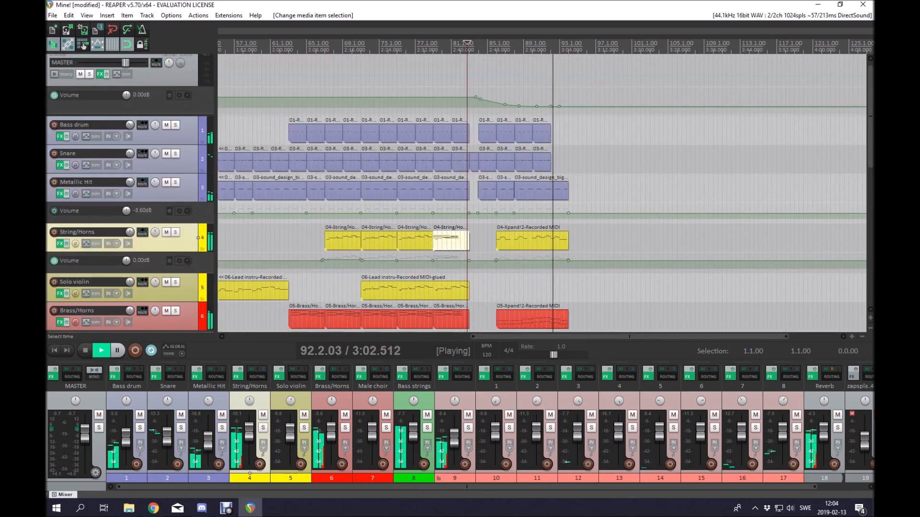
pyautogui.press('space')
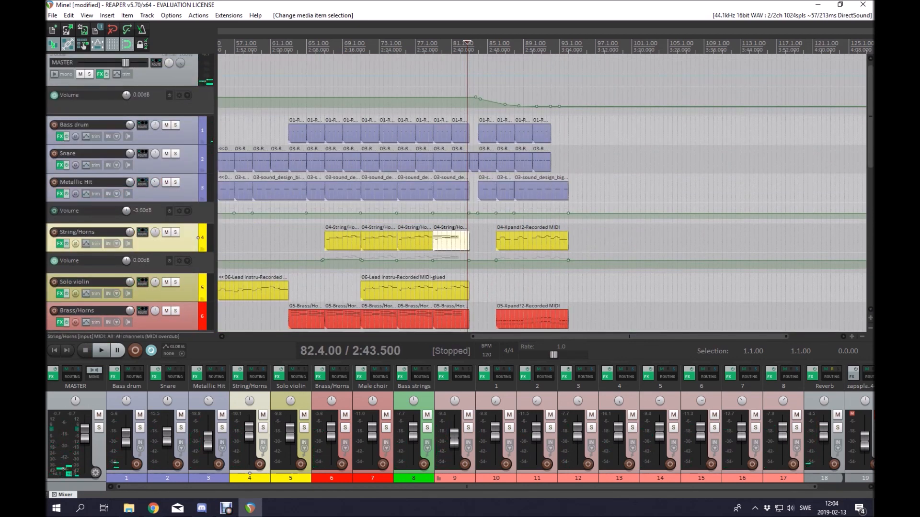
# Step: Return to the project start with the whole arrangement in view, and select the String/Horns clip at measure 4 and the Metallic Hit track
pyautogui.press('Home')
pyautogui.press('-')
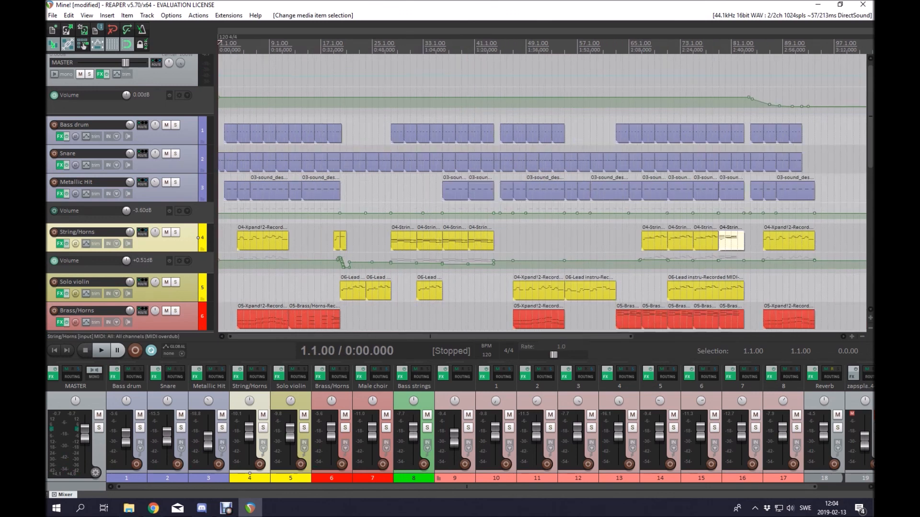
pyautogui.click(339, 239)
pyautogui.scroll(2, 340, 240)
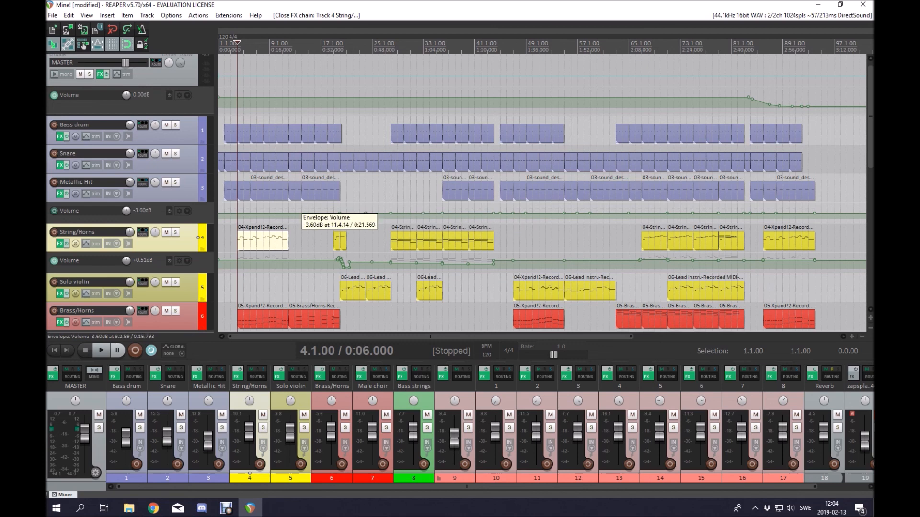
pyautogui.click(165, 194)
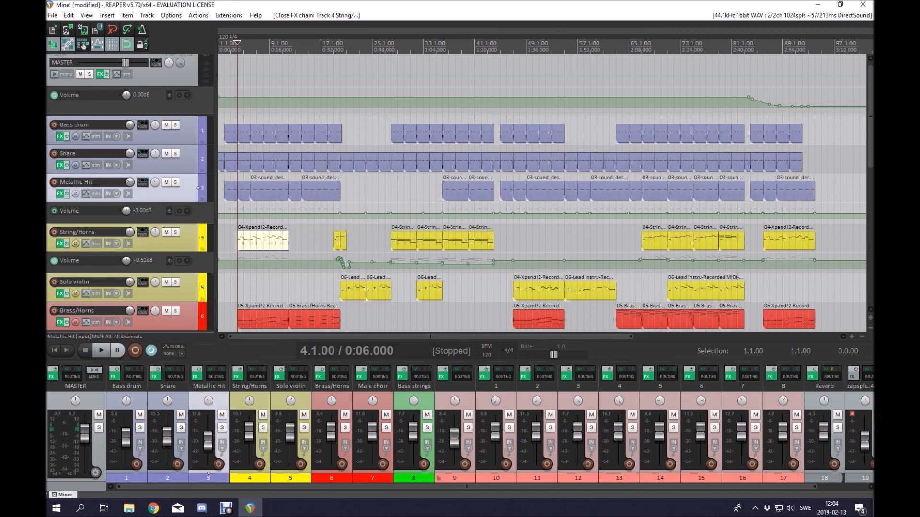